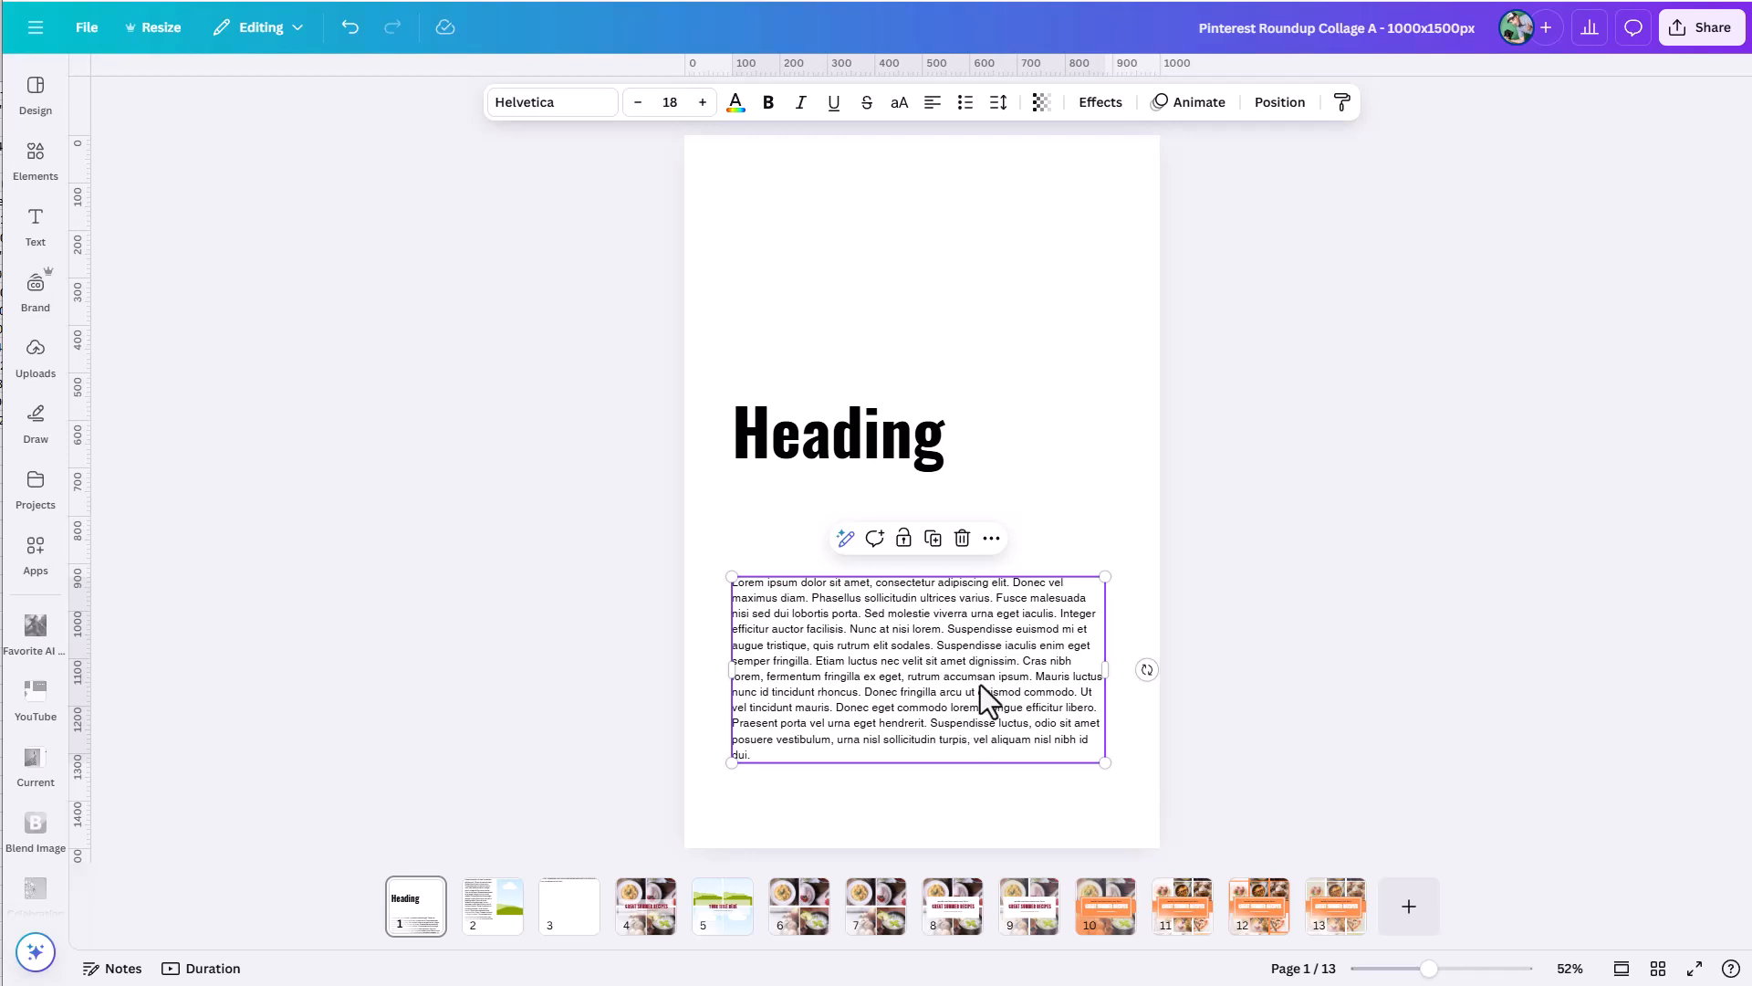
Compare the heading and lorem ipsum text boxes, and open the spacing and anchor options for the lorem ipsum box.
left_click(850, 470)
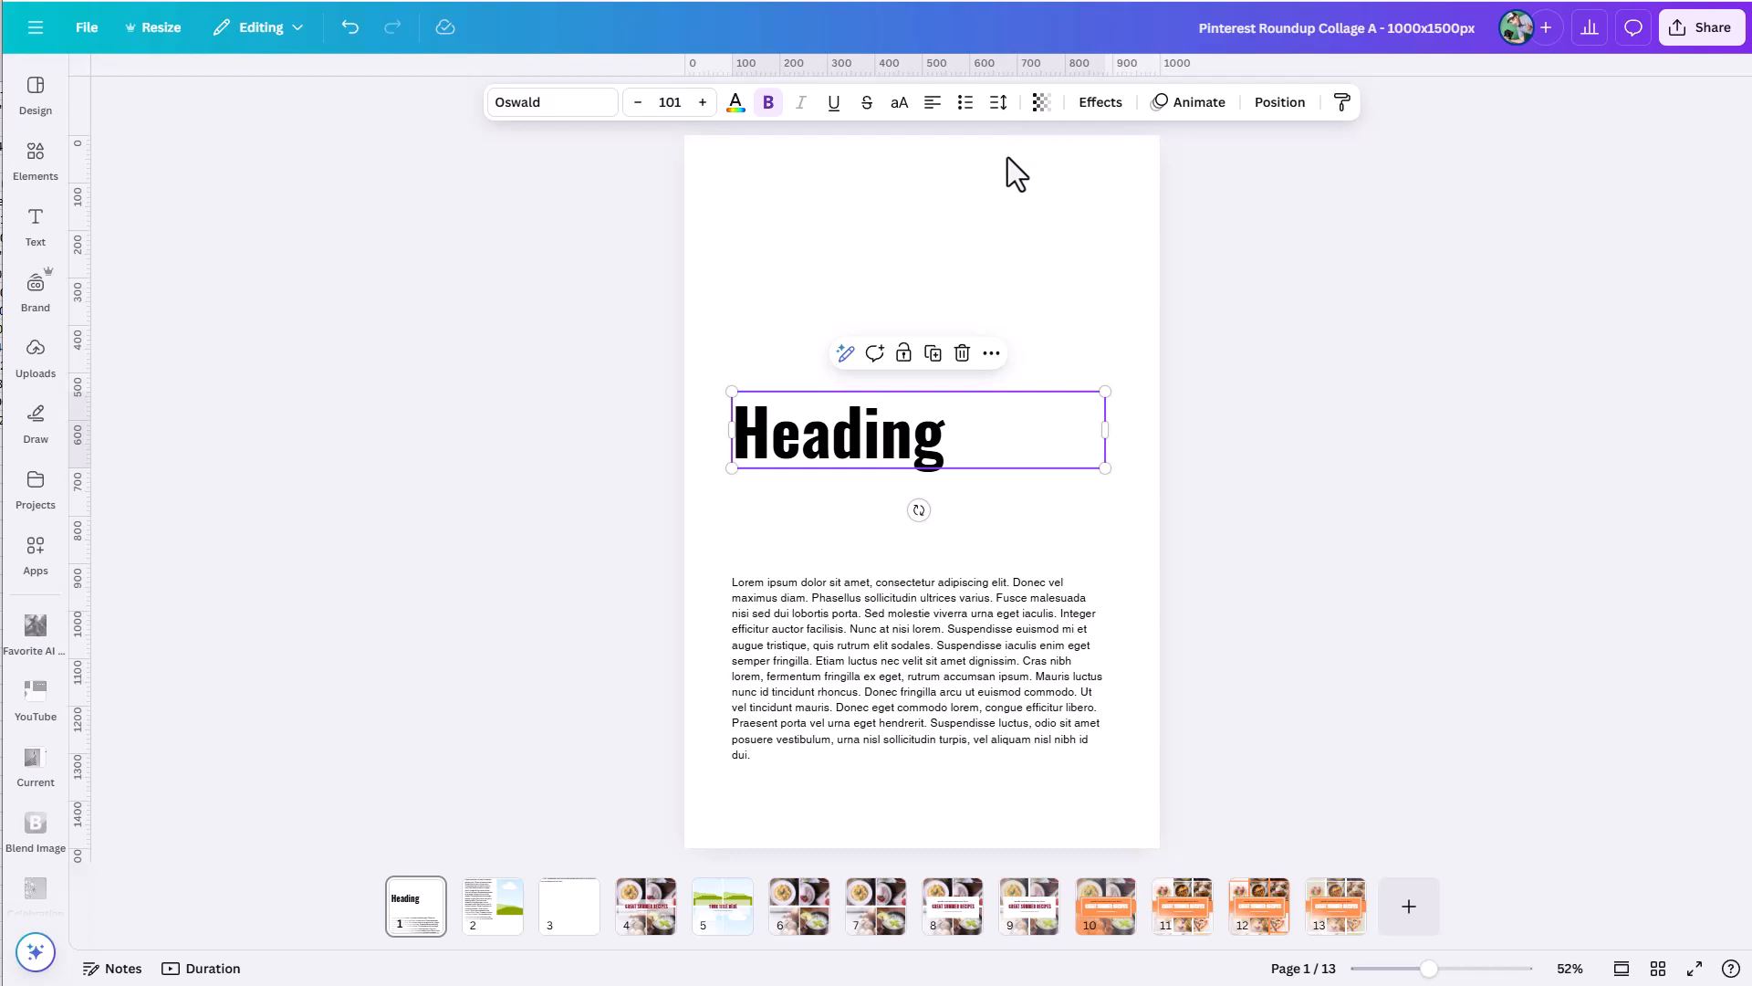
left_click(782, 644)
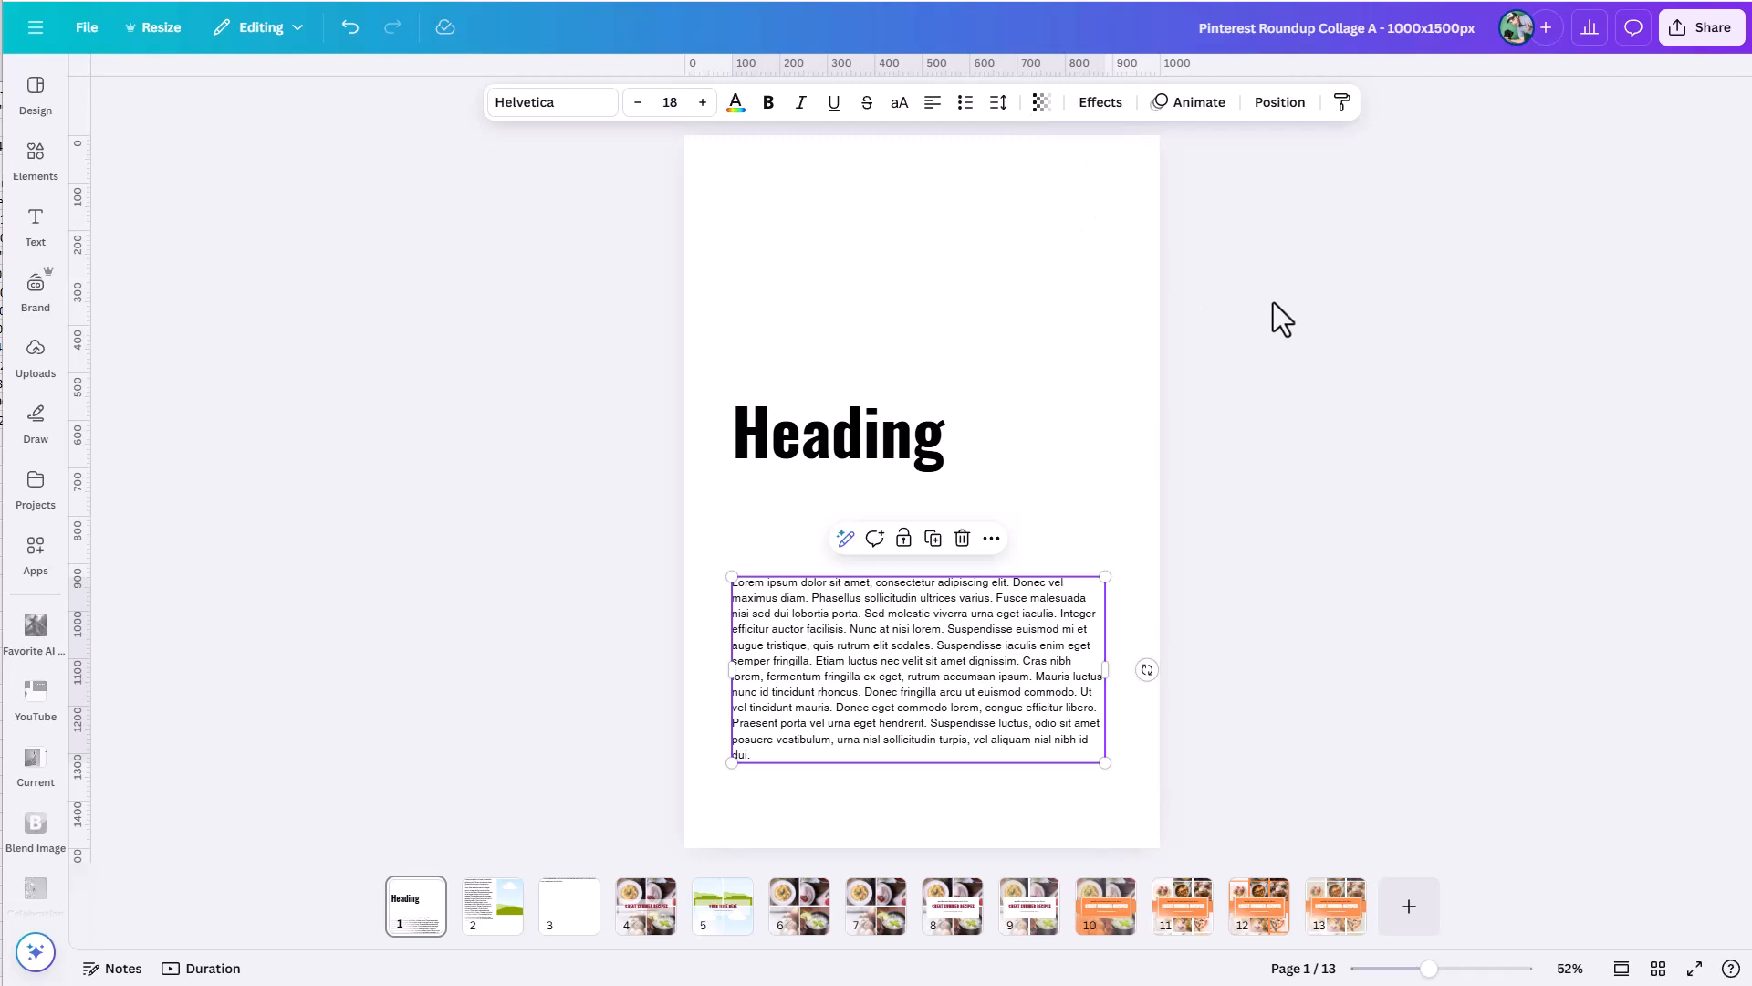
left_click(1001, 103)
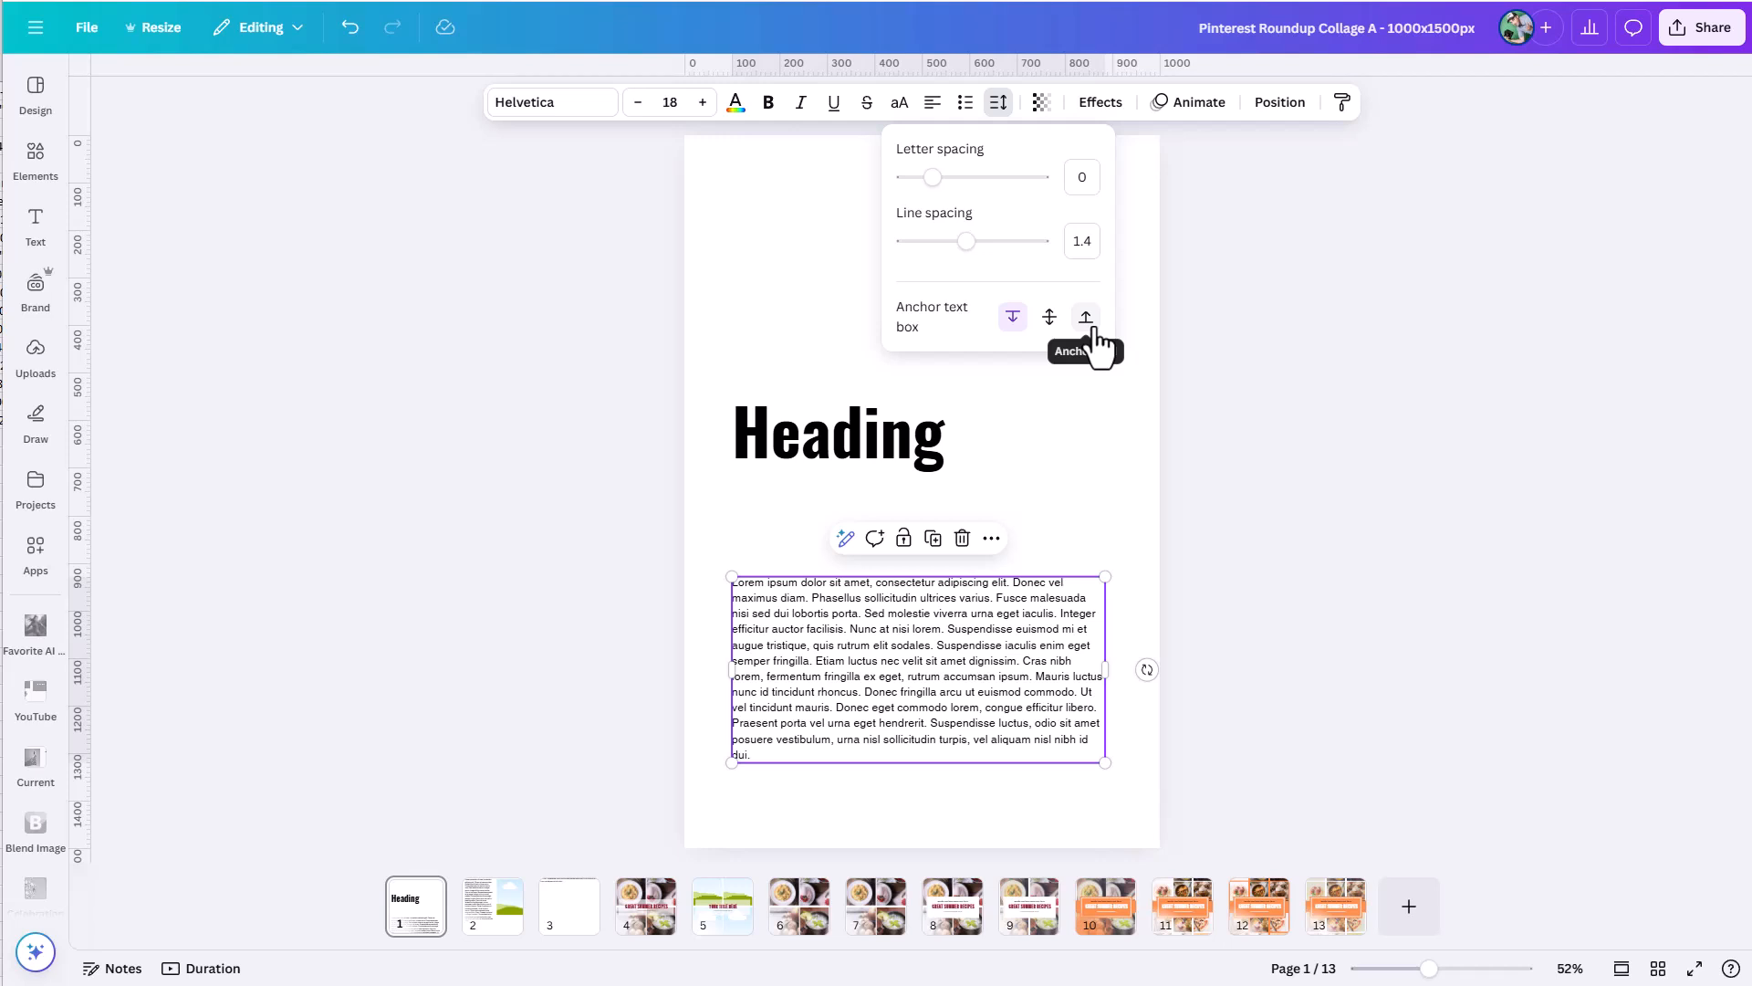
Add three horizontal ruler guides aligned to the bottom edge, middle and top edge of the heading text box.
left_click(903, 459)
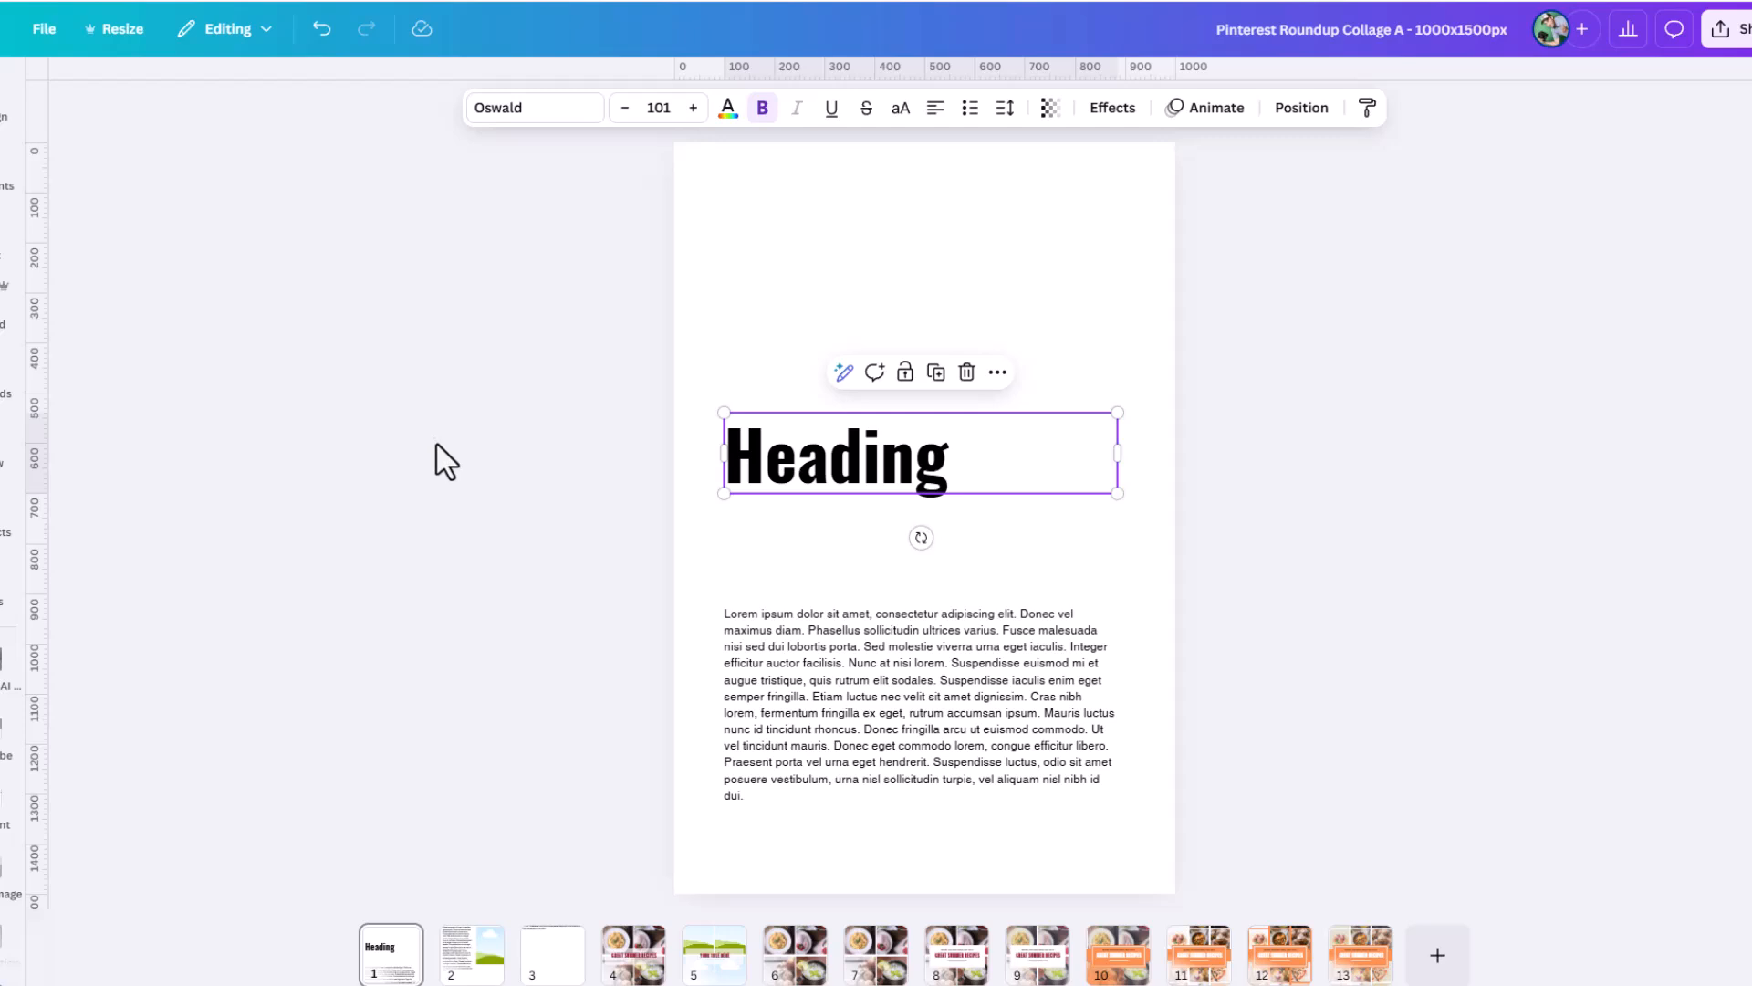
key("shift+r")
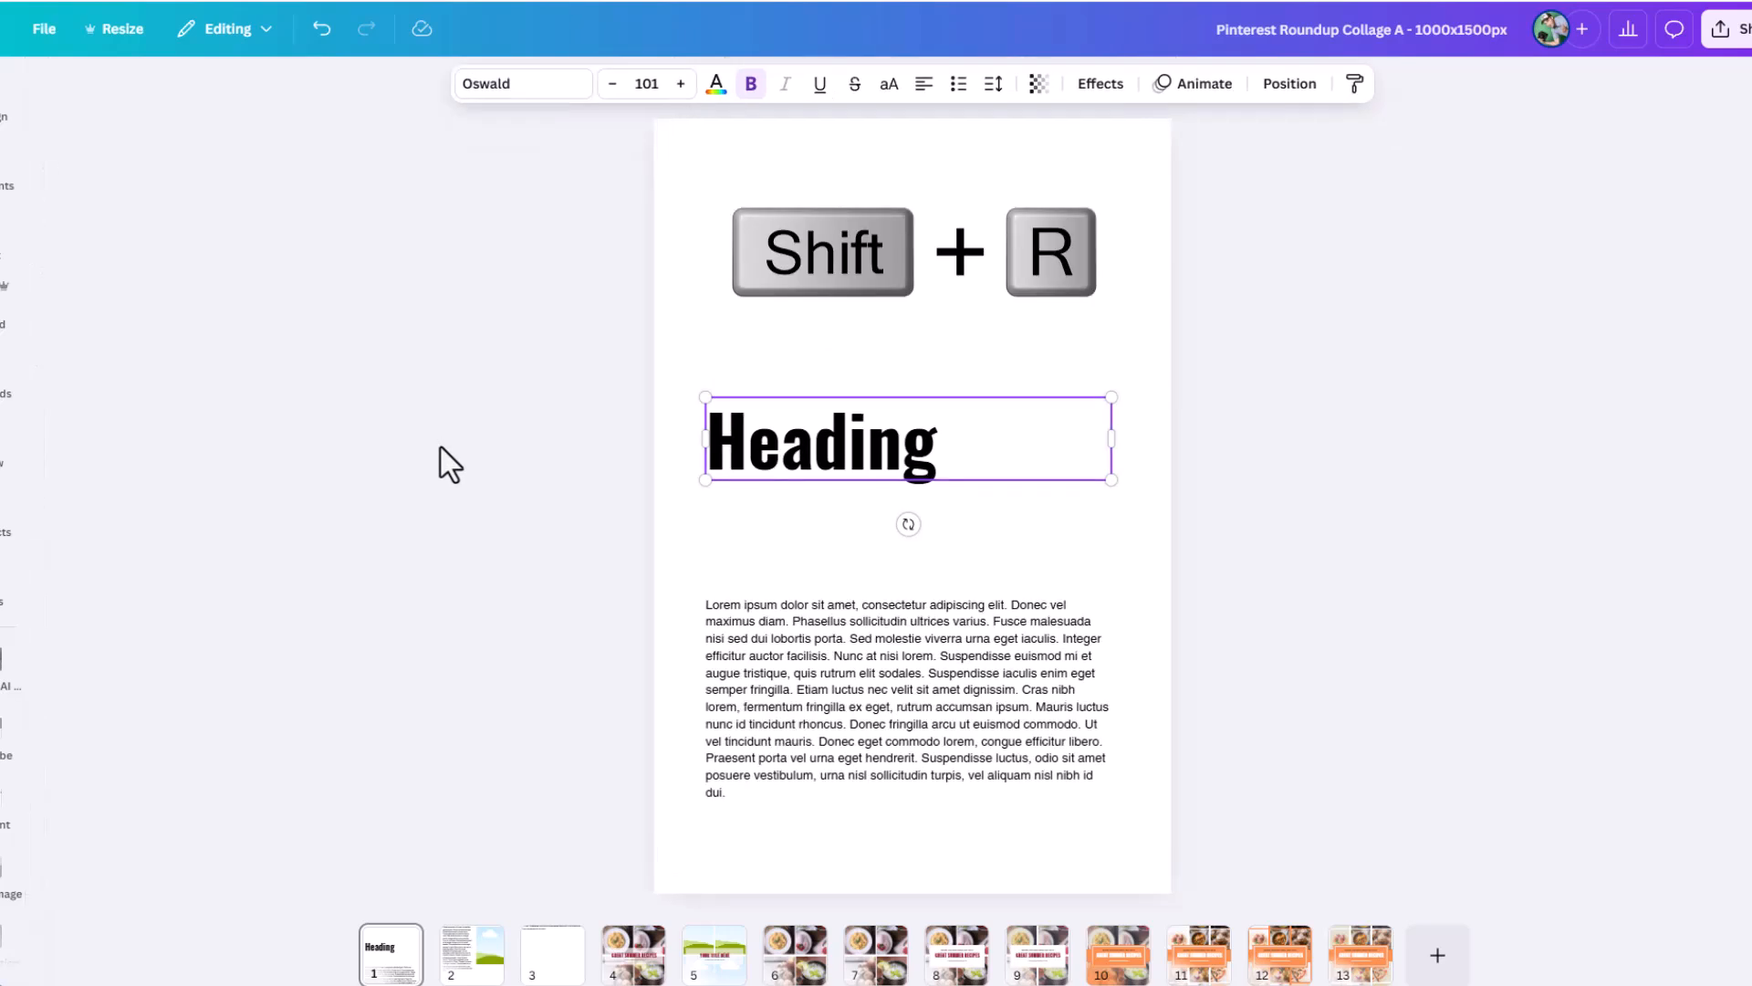
key("shift+r")
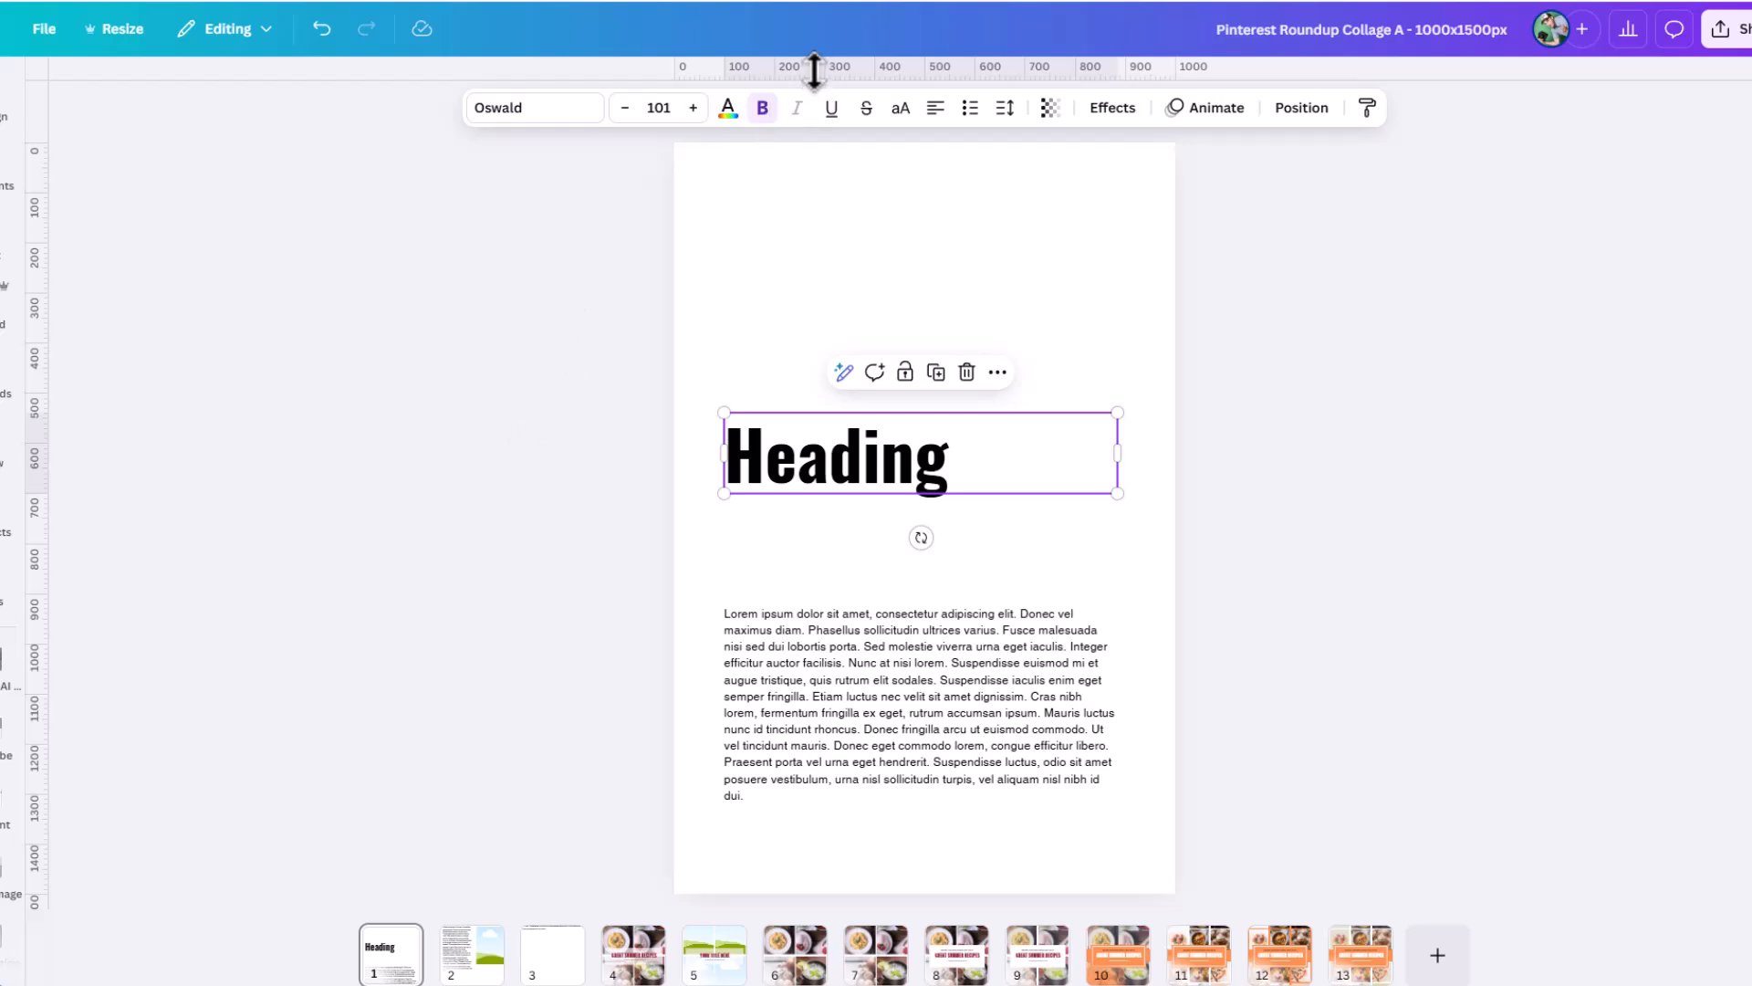
left_click_drag(827, 66, 852, 497)
left_click_drag(862, 64, 870, 456)
left_click_drag(863, 64, 865, 416)
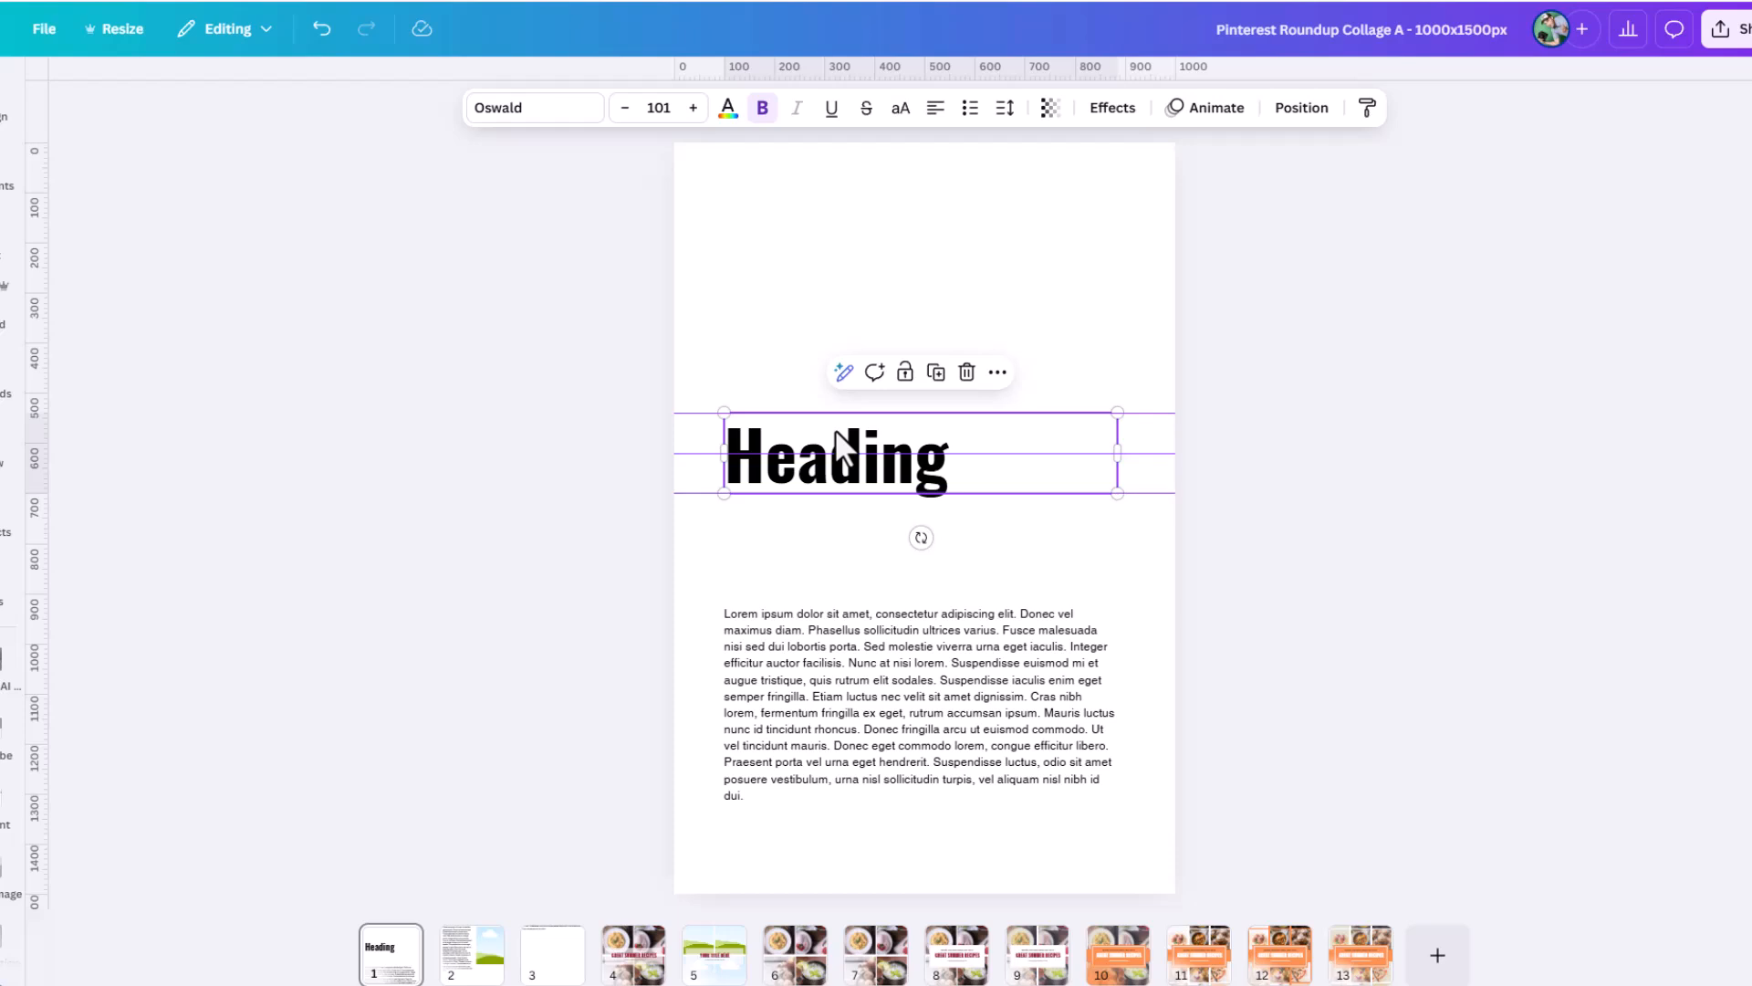
Anchor the heading text box at the start and add a second line reading "Line 2".
left_click(1005, 110)
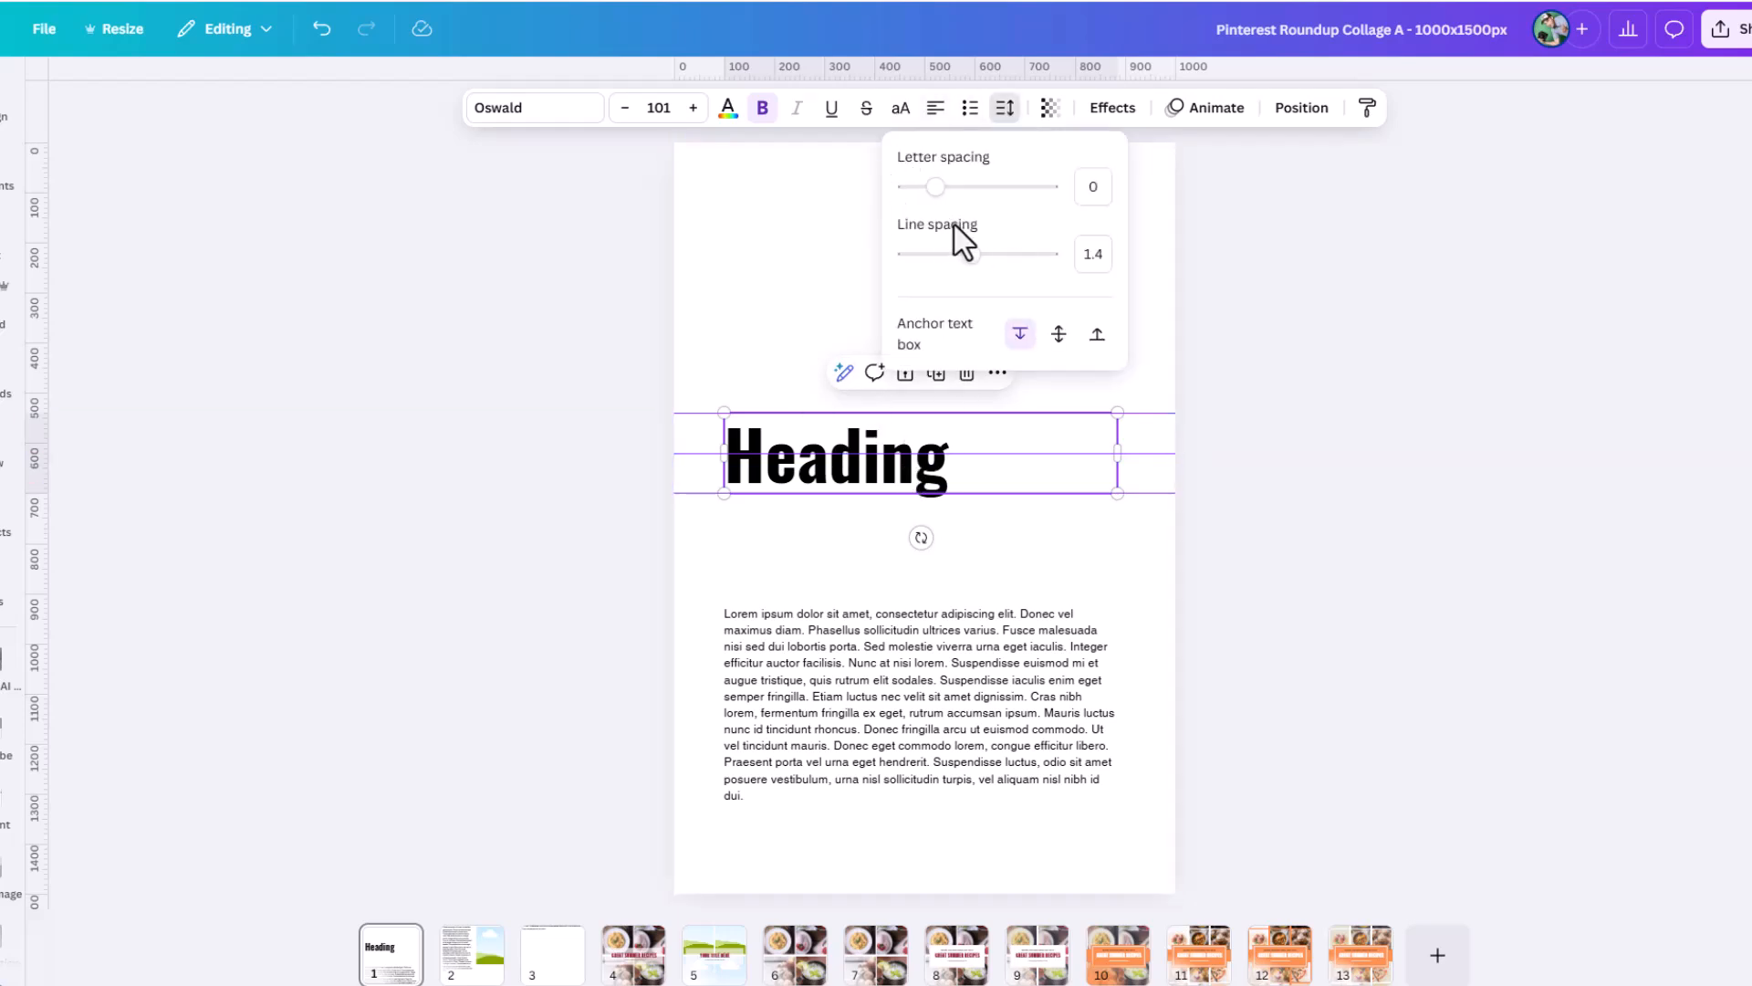
left_click(1019, 335)
left_click(963, 470)
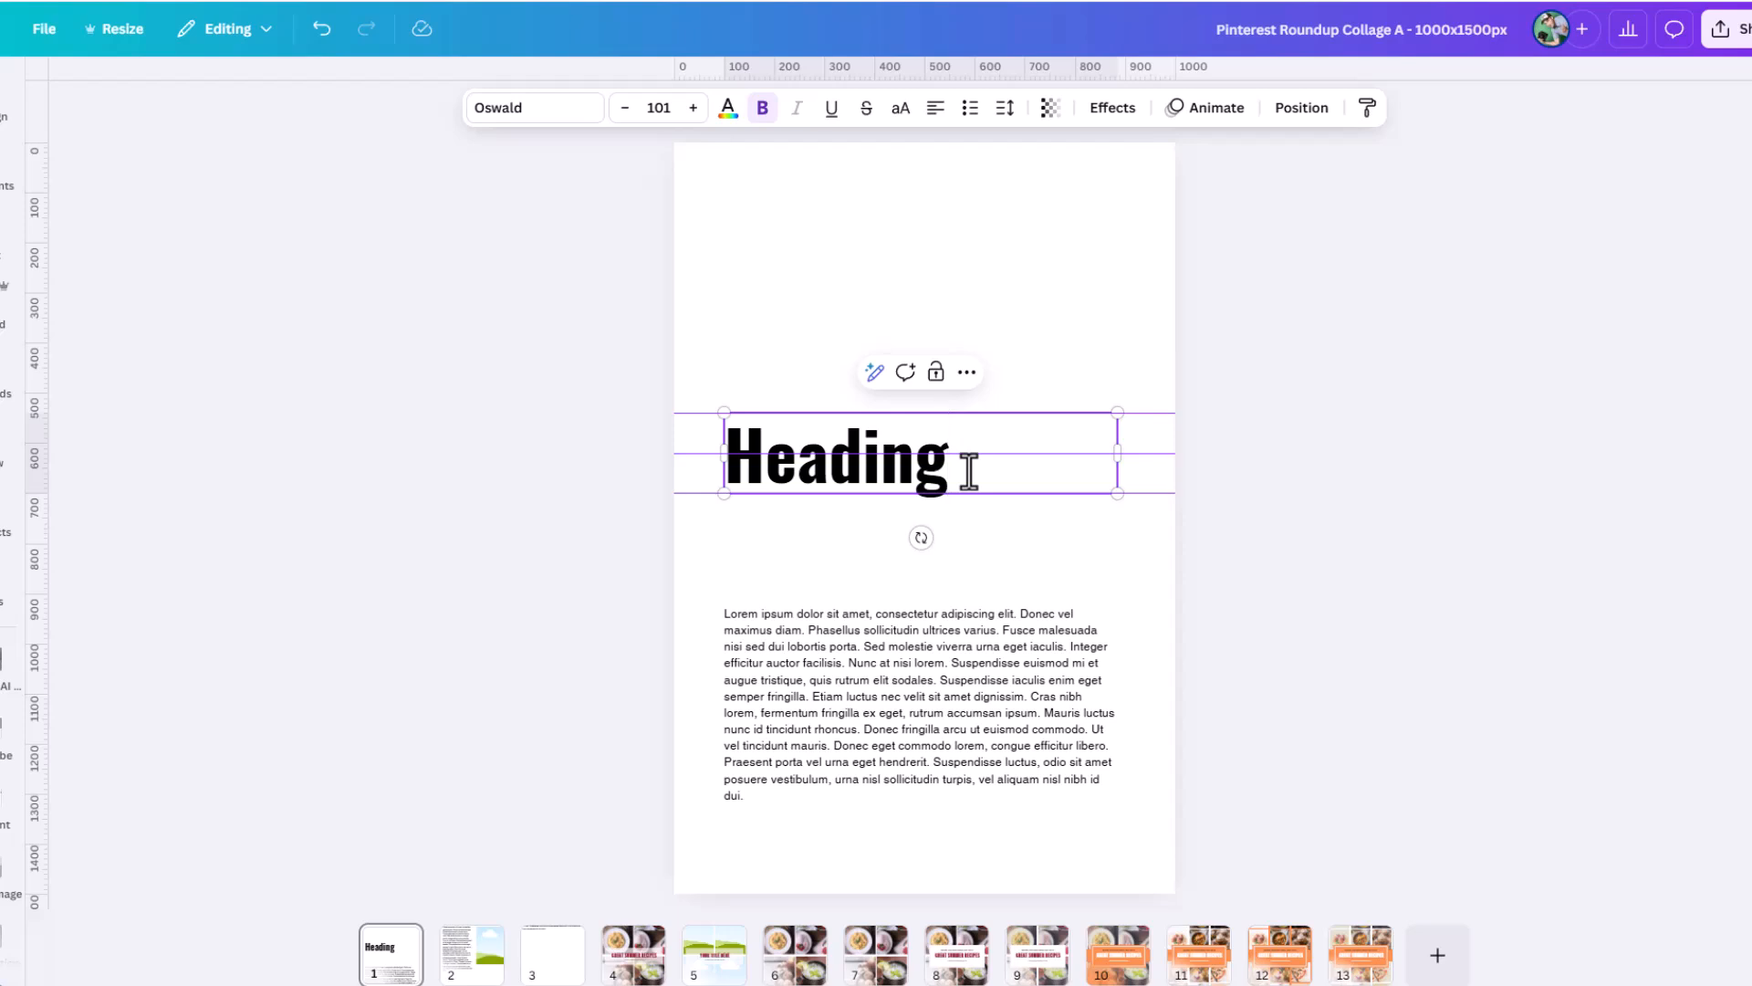
key("Return")
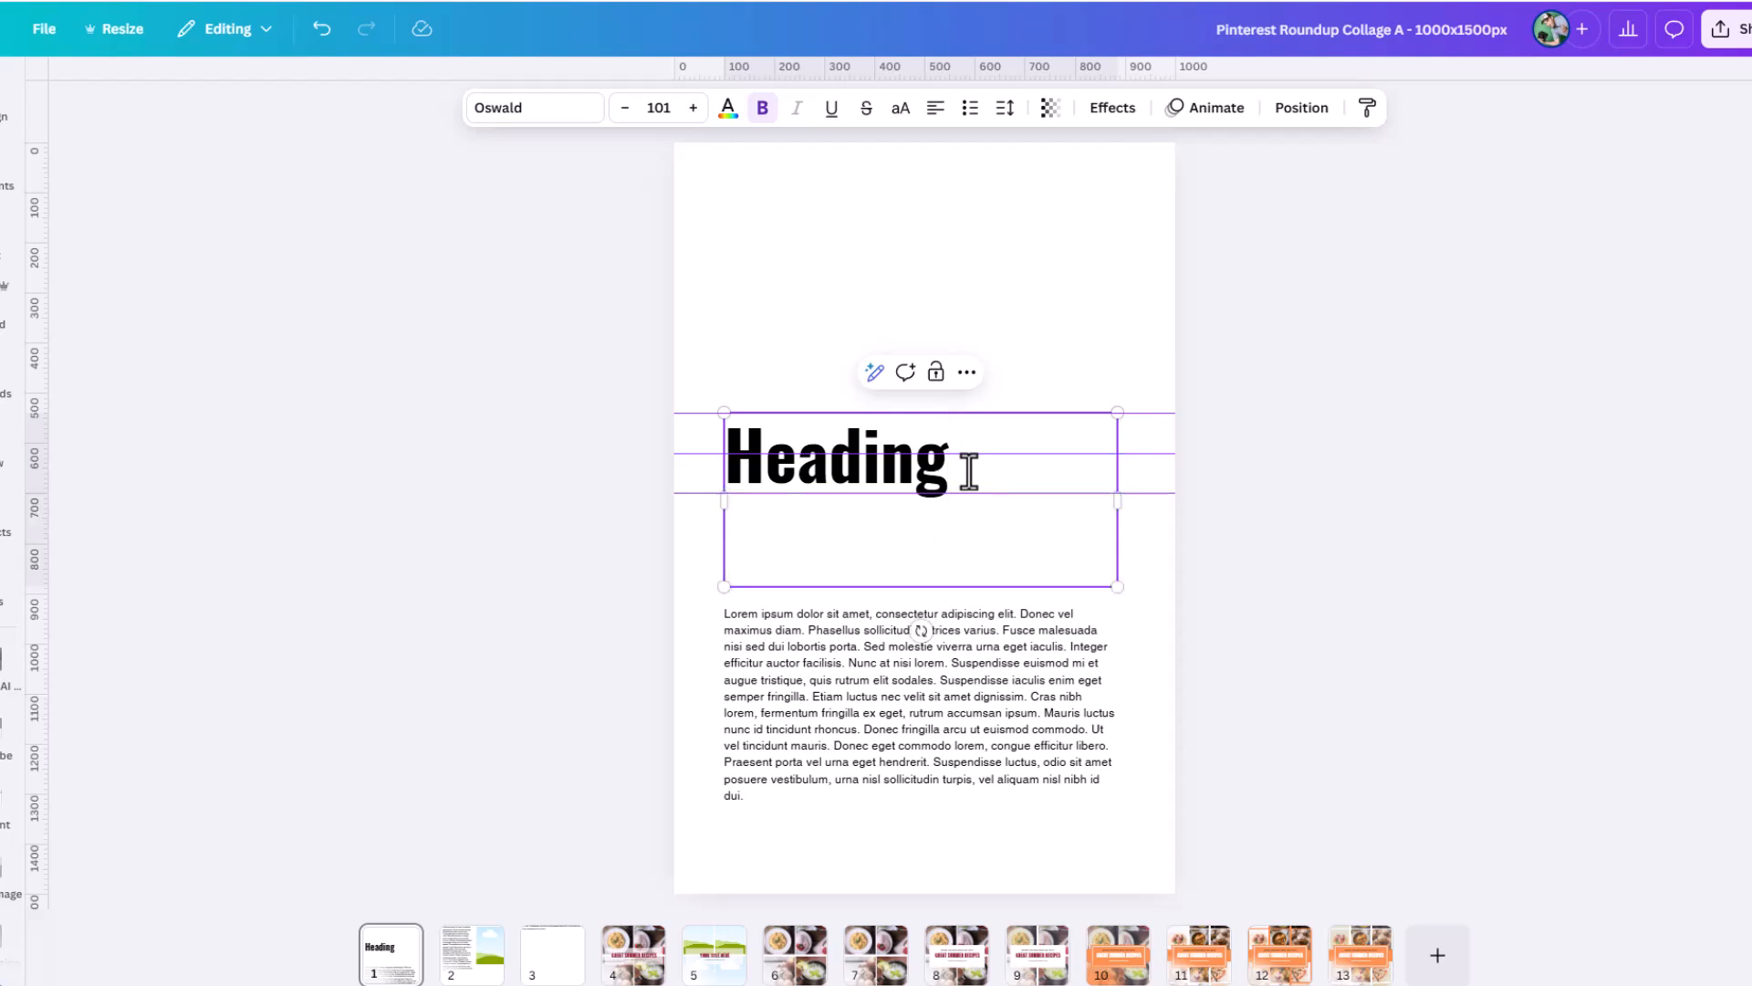
type("Line")
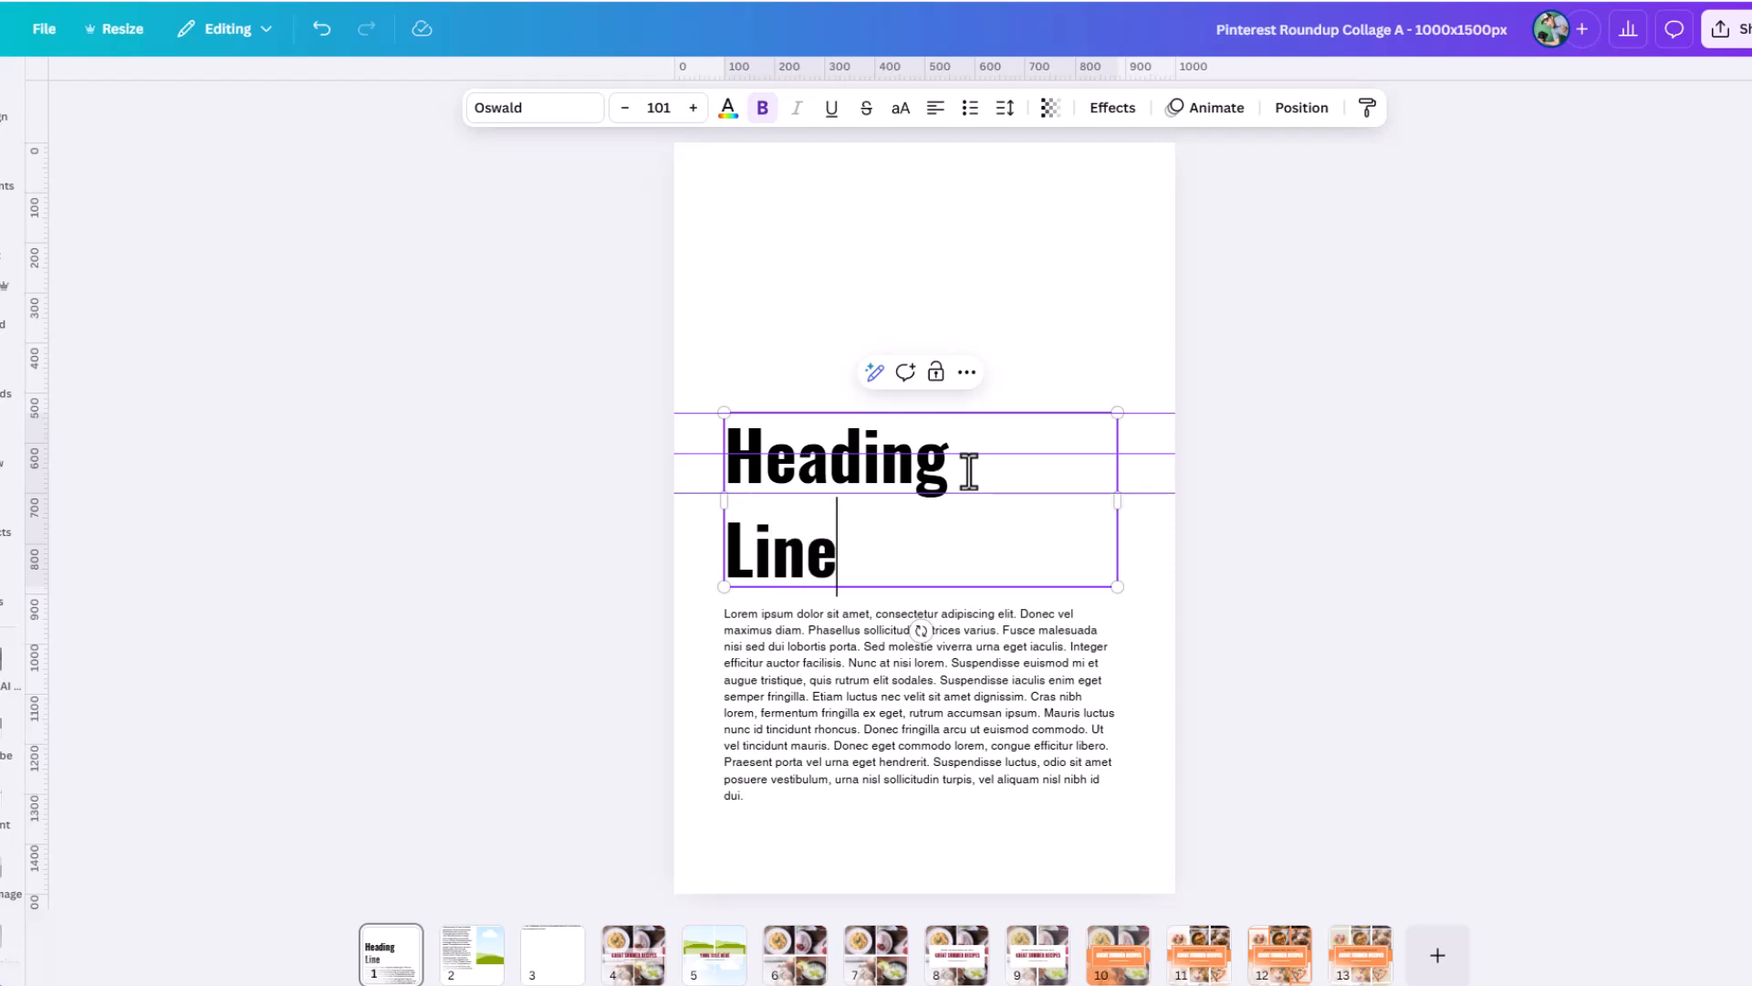
type(" 2")
Delete the second line so that only "Heading" remains in the heading text box.
left_click_drag(931, 555, 805, 555)
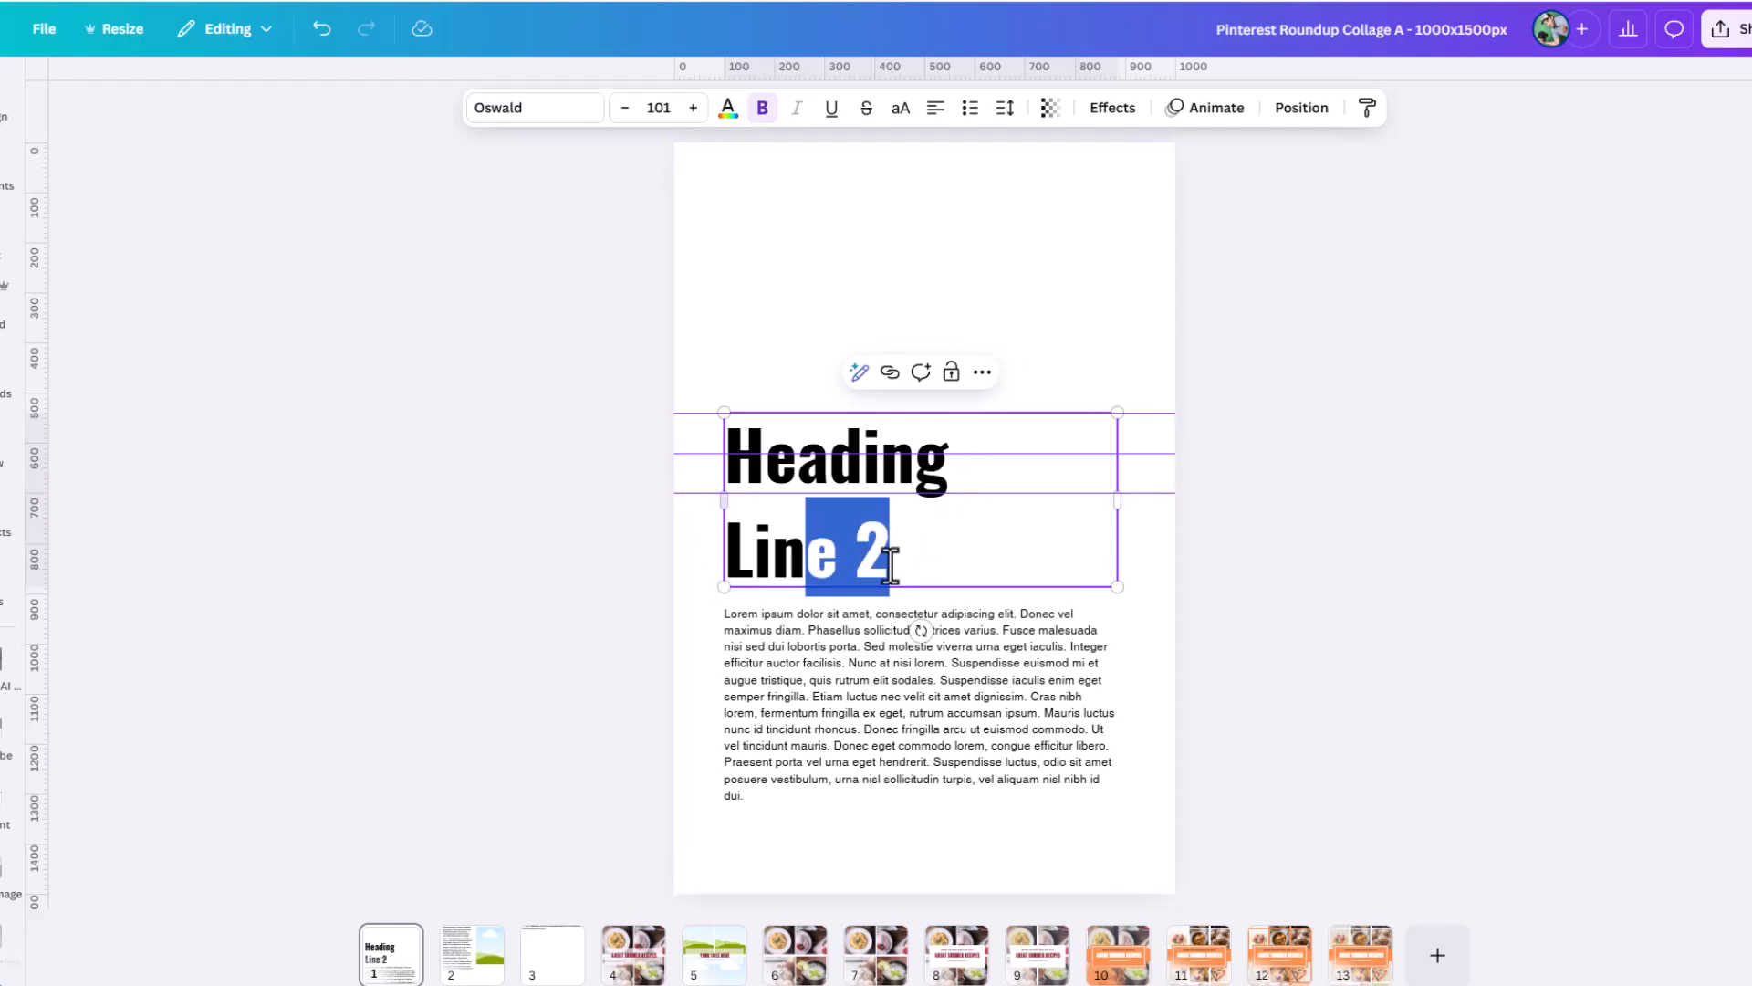
left_click(904, 564)
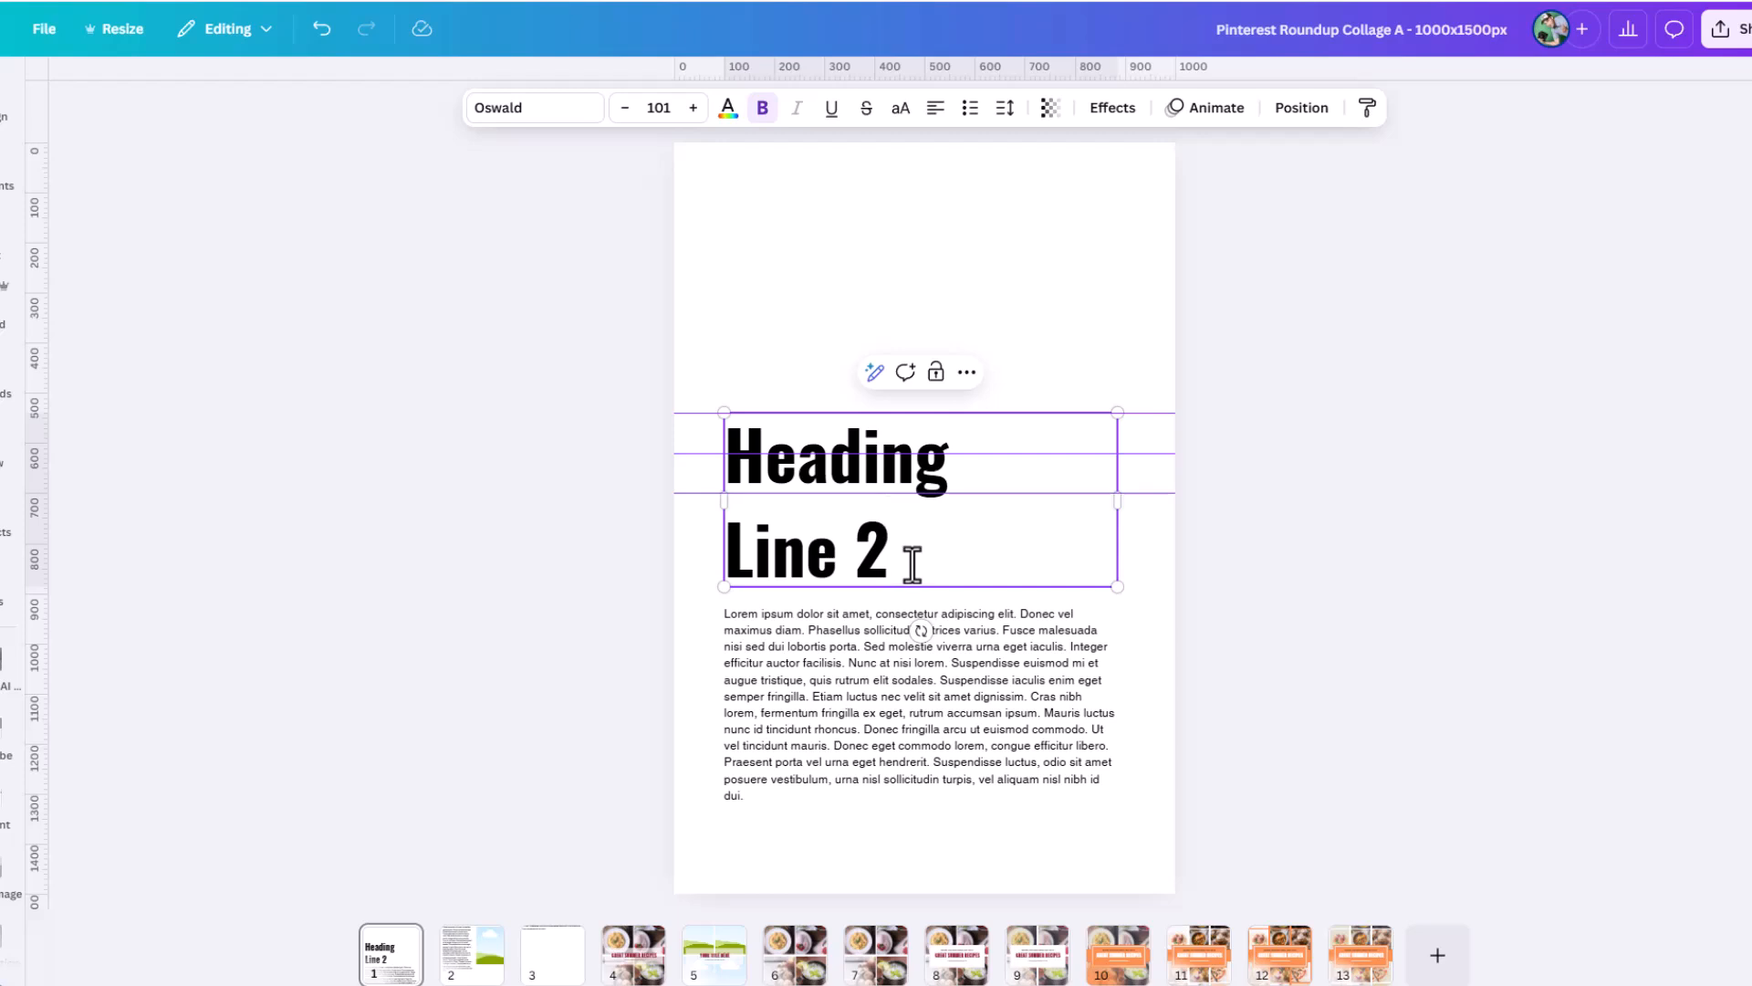
key("BackSpace")
key("BackSpace")
key("BackSpace")
key("BackSpace")
key("BackSpace")
key("BackSpace")
key("BackSpace")
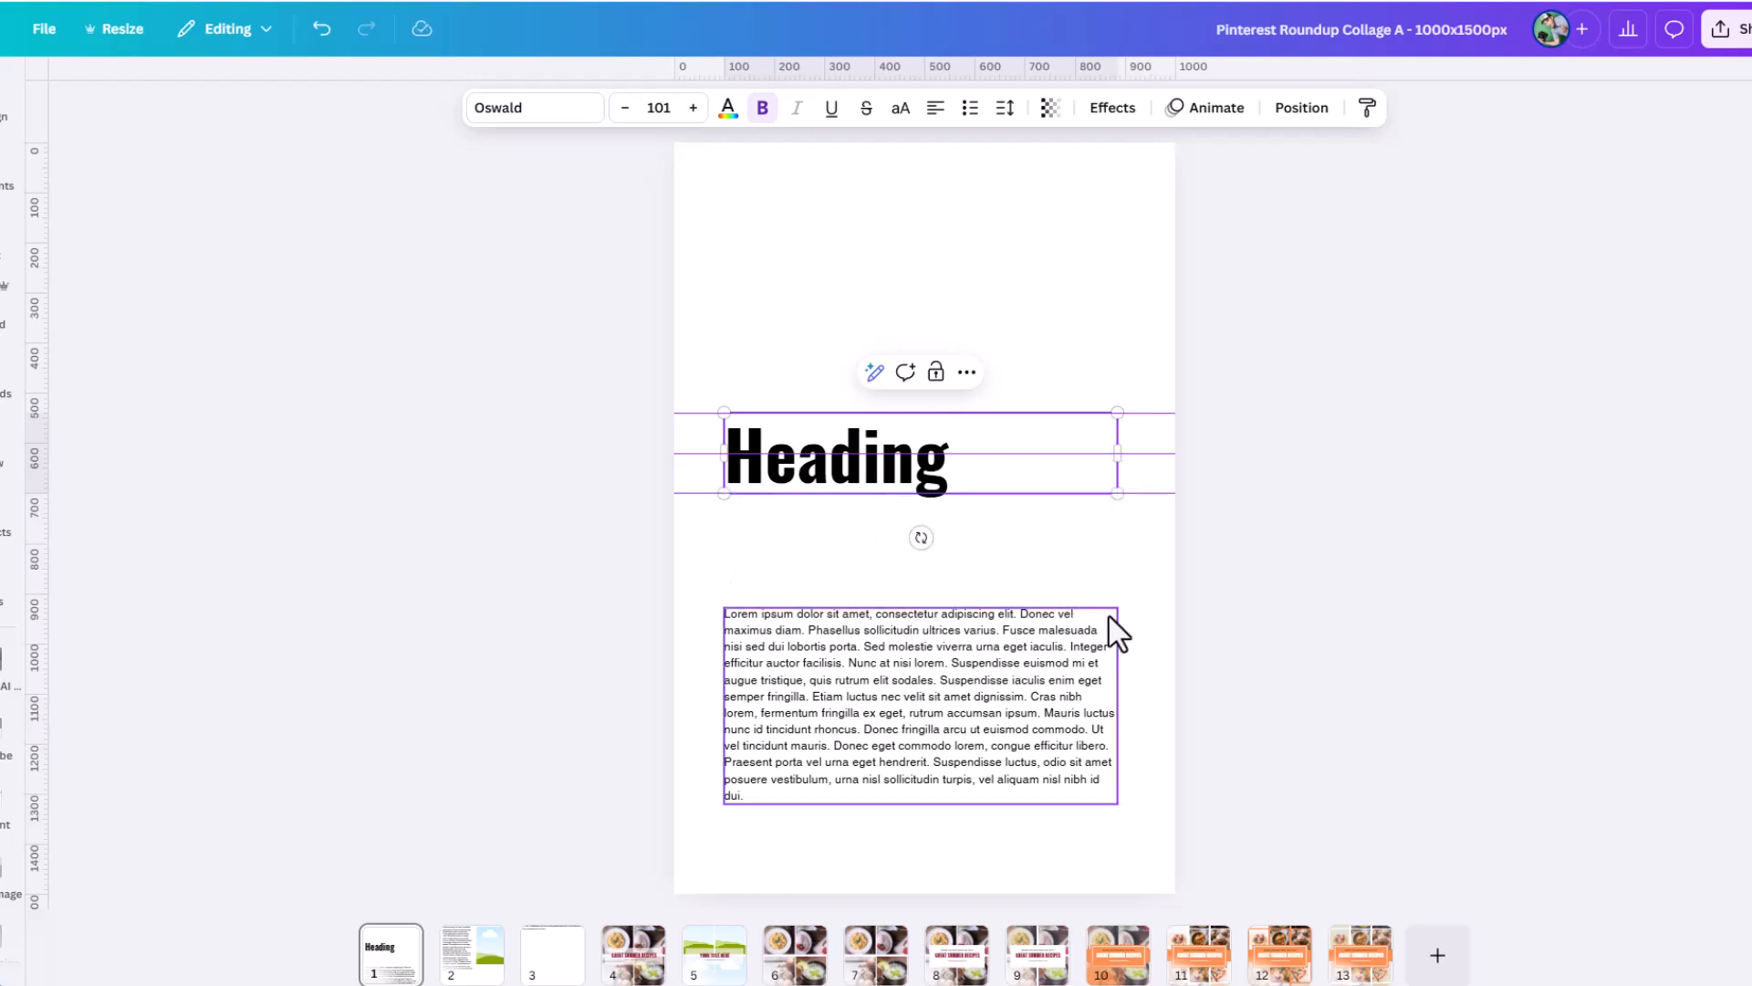
Set the heading text box to Anchor end and add a second line reading "Line2".
left_click(1005, 108)
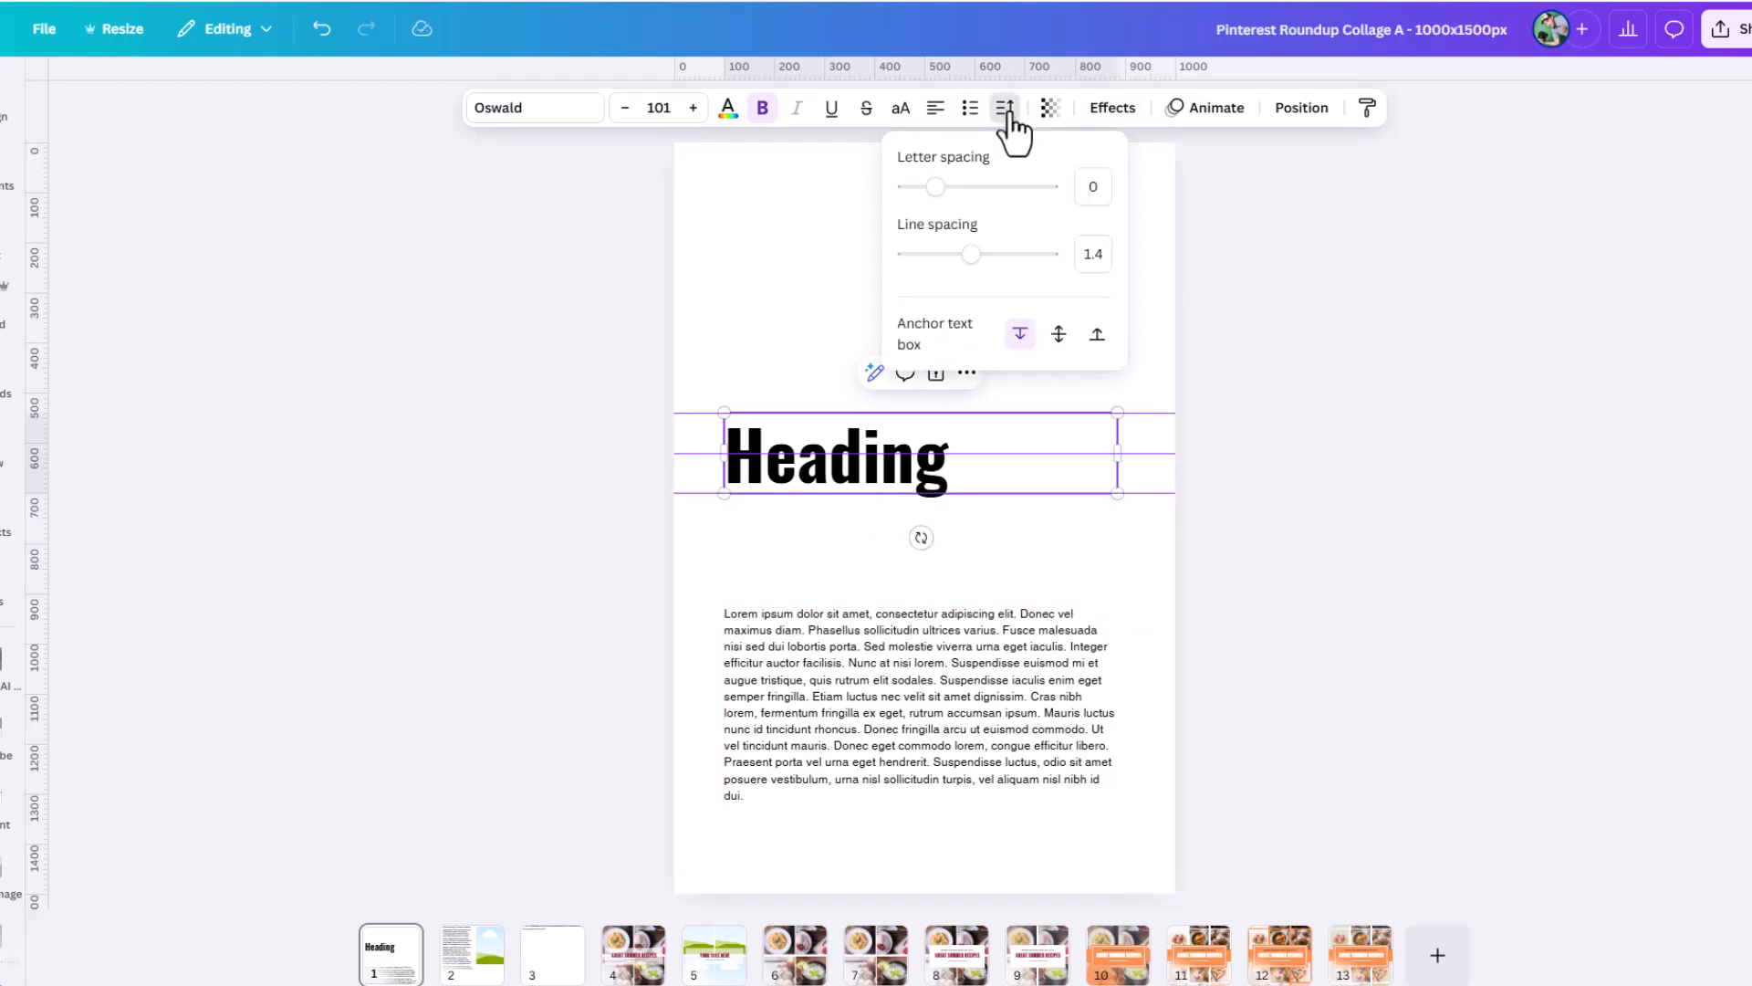
left_click(1096, 341)
left_click(960, 478)
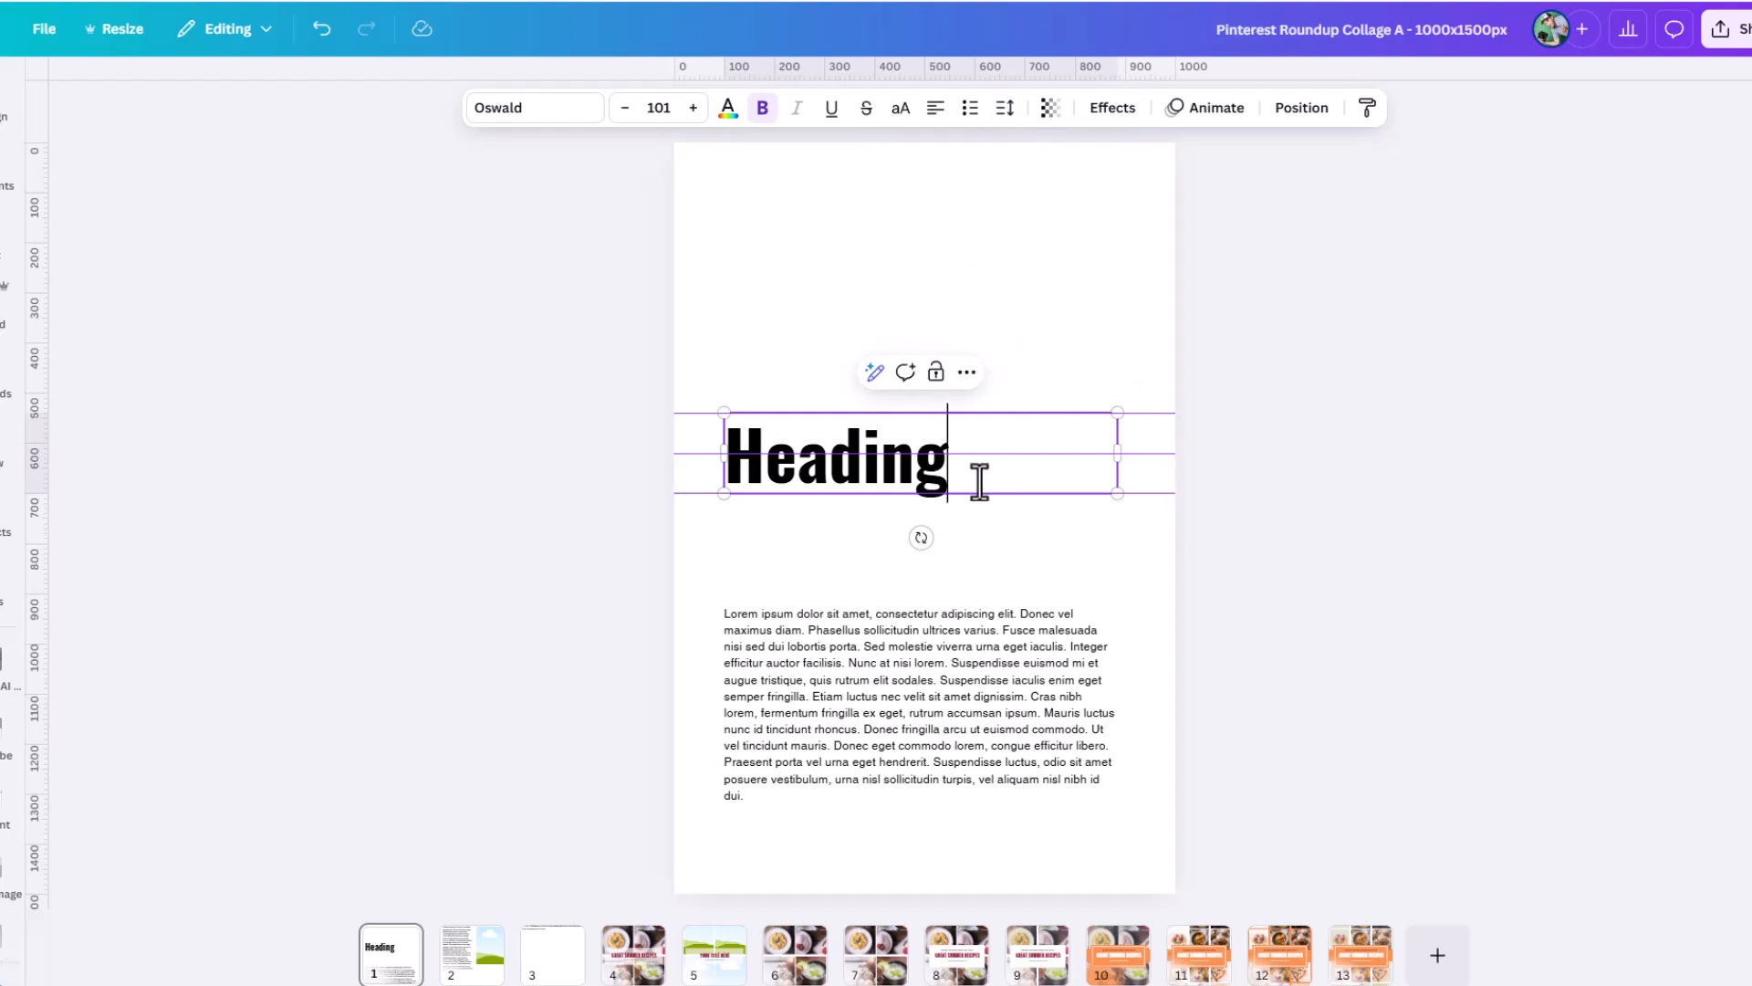
key("Return")
type("Lin")
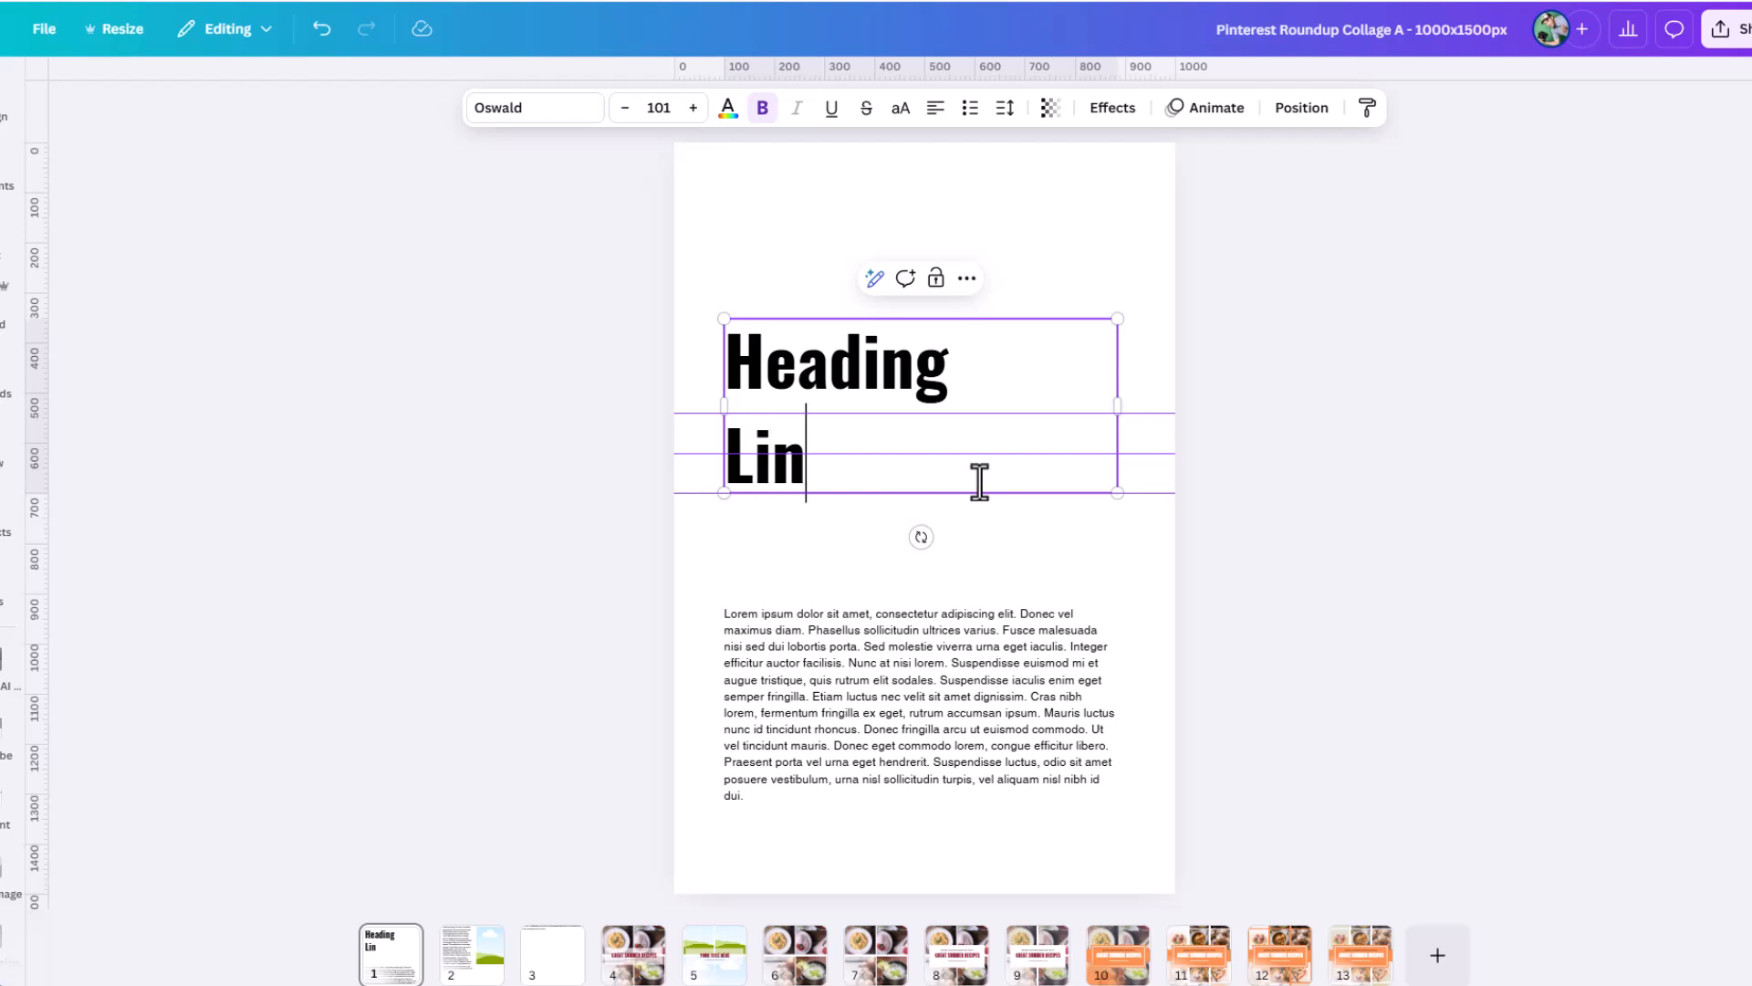
type("e2")
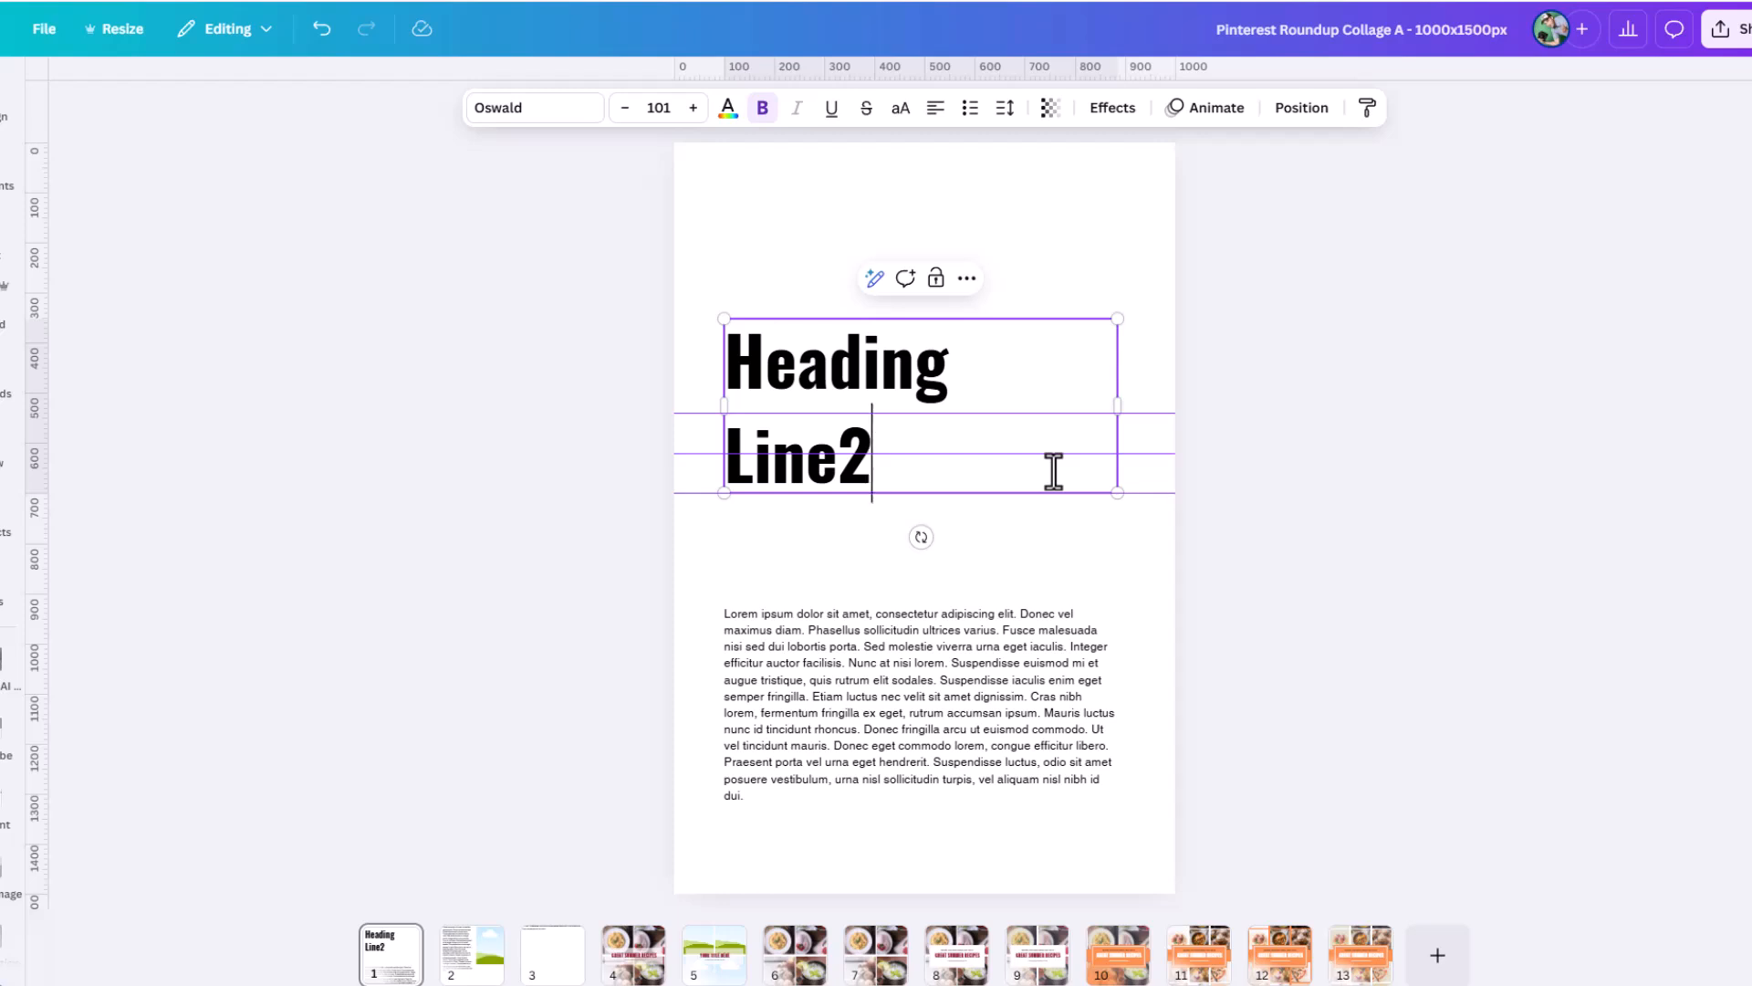
Remove the "Line2" text and its line break from the heading.
key("BackSpace")
key("BackSpace")
key("BackSpace")
key("BackSpace")
key("BackSpace")
key("BackSpace")
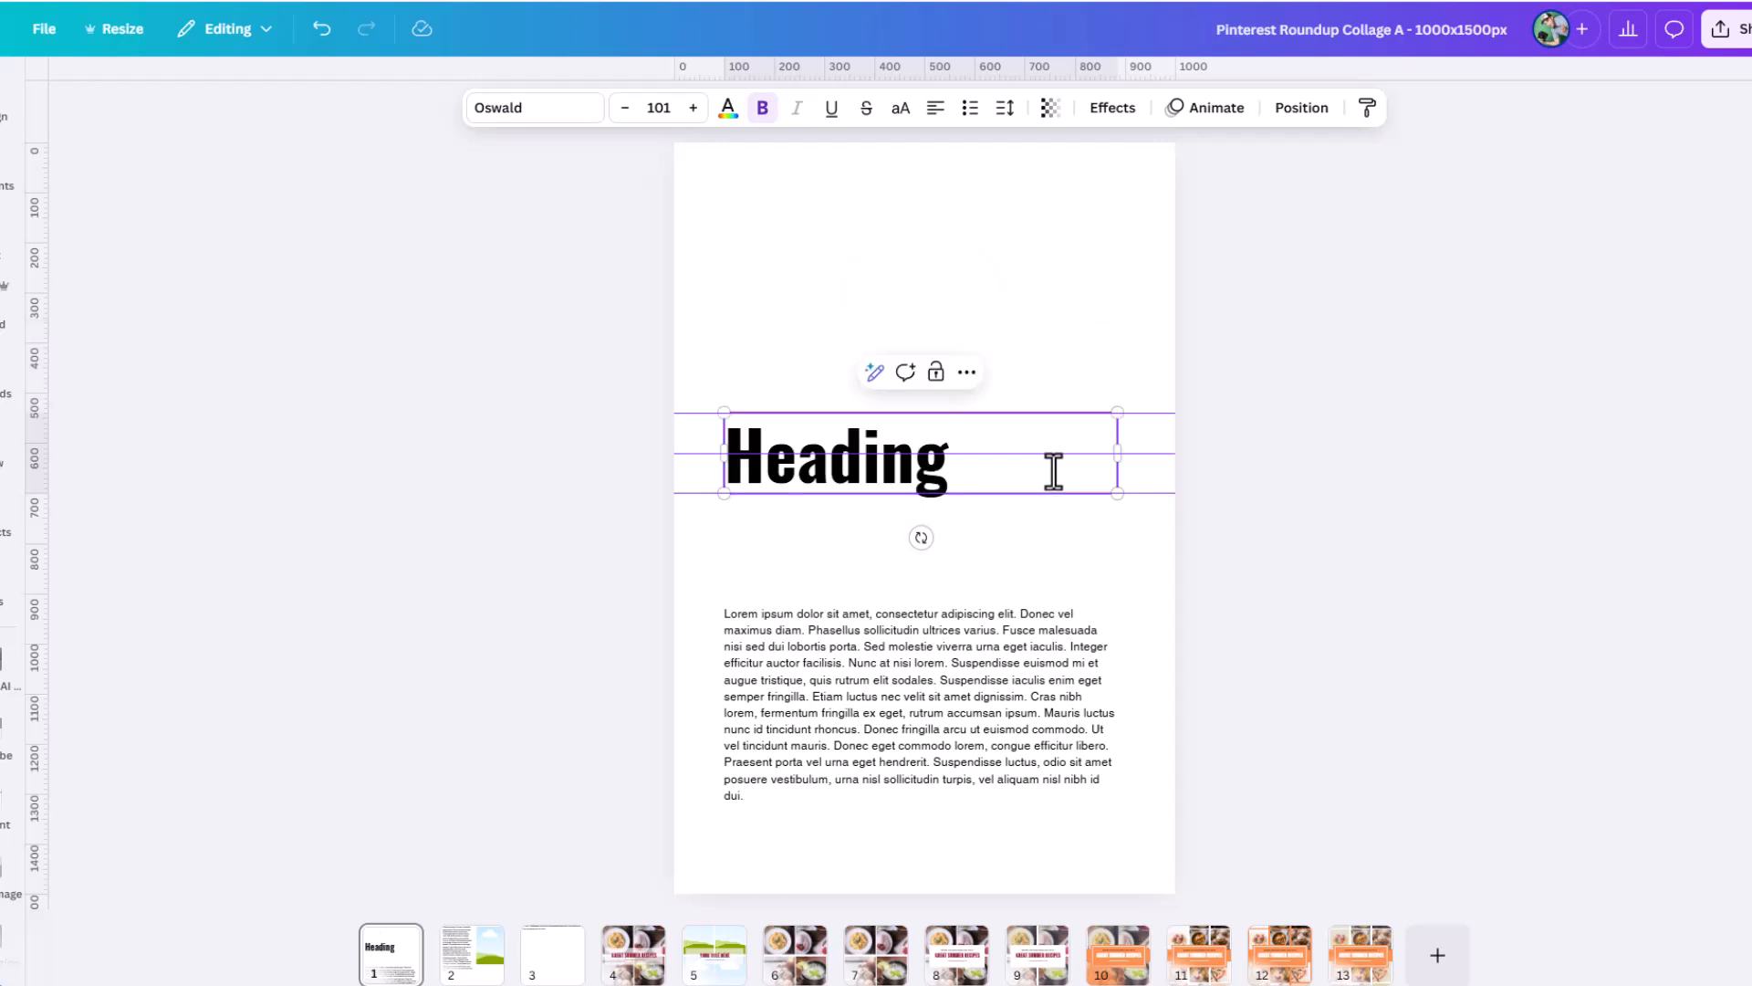
Set the heading text box to Anchor middle and add a second line reading "Line 2".
left_click(1003, 109)
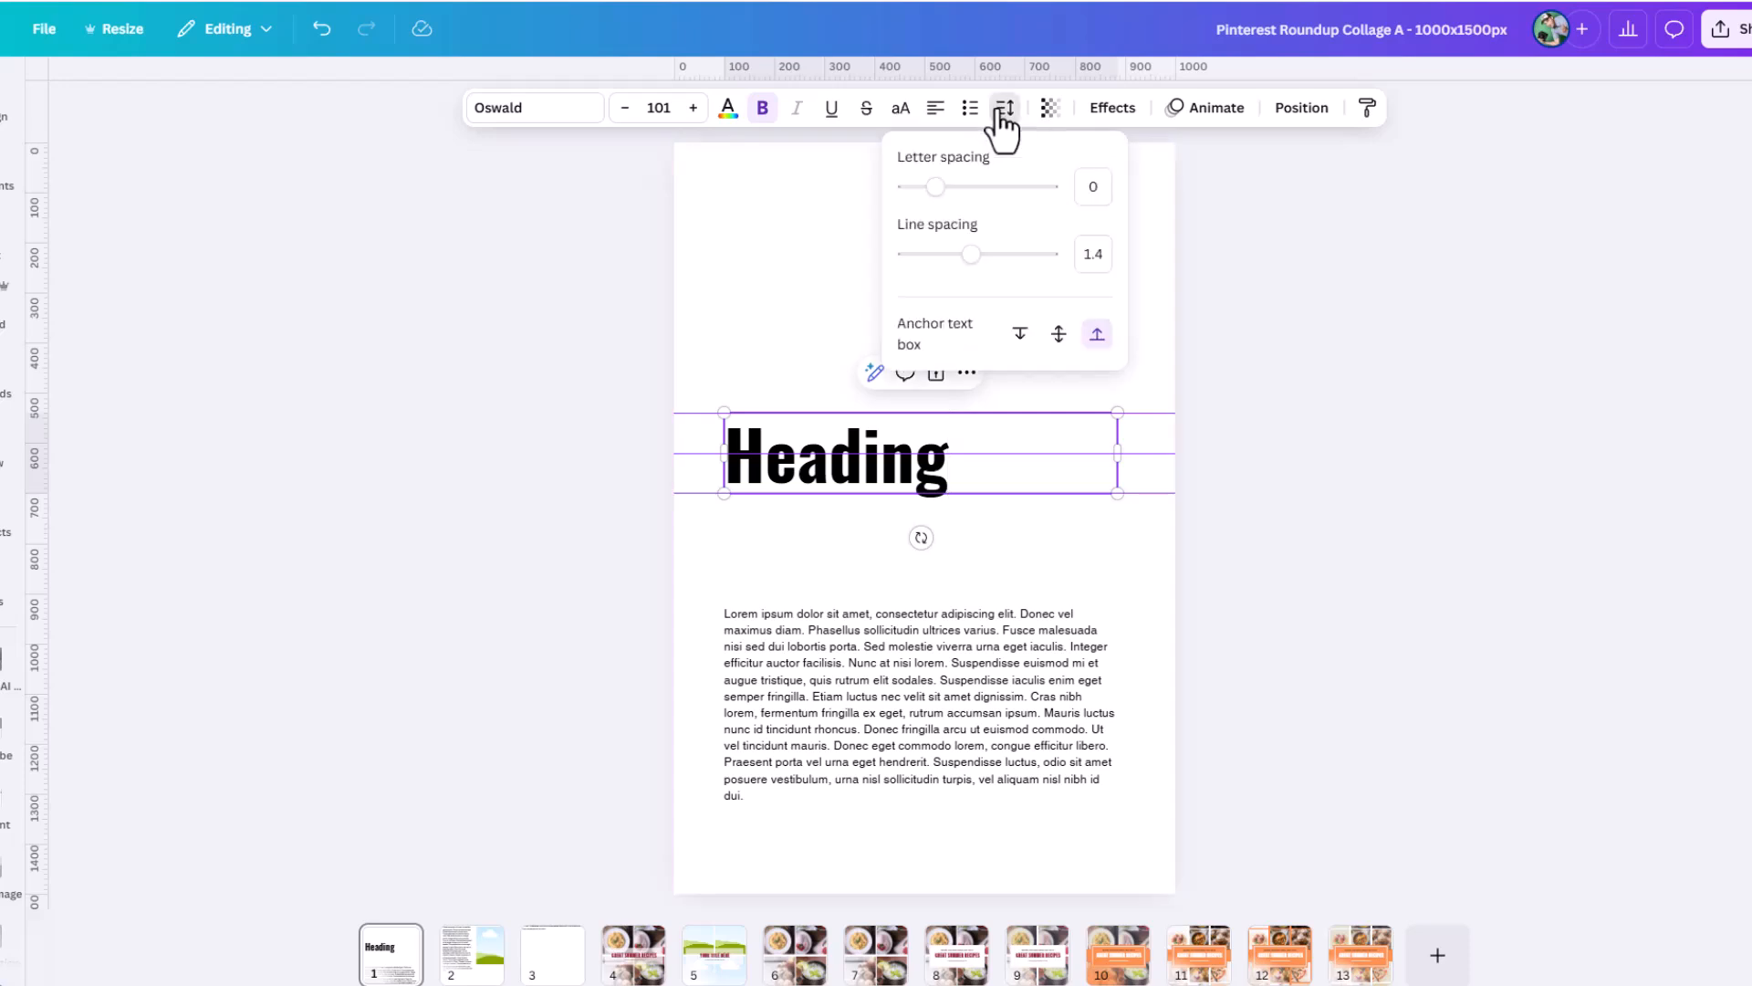
left_click(1055, 336)
left_click(967, 473)
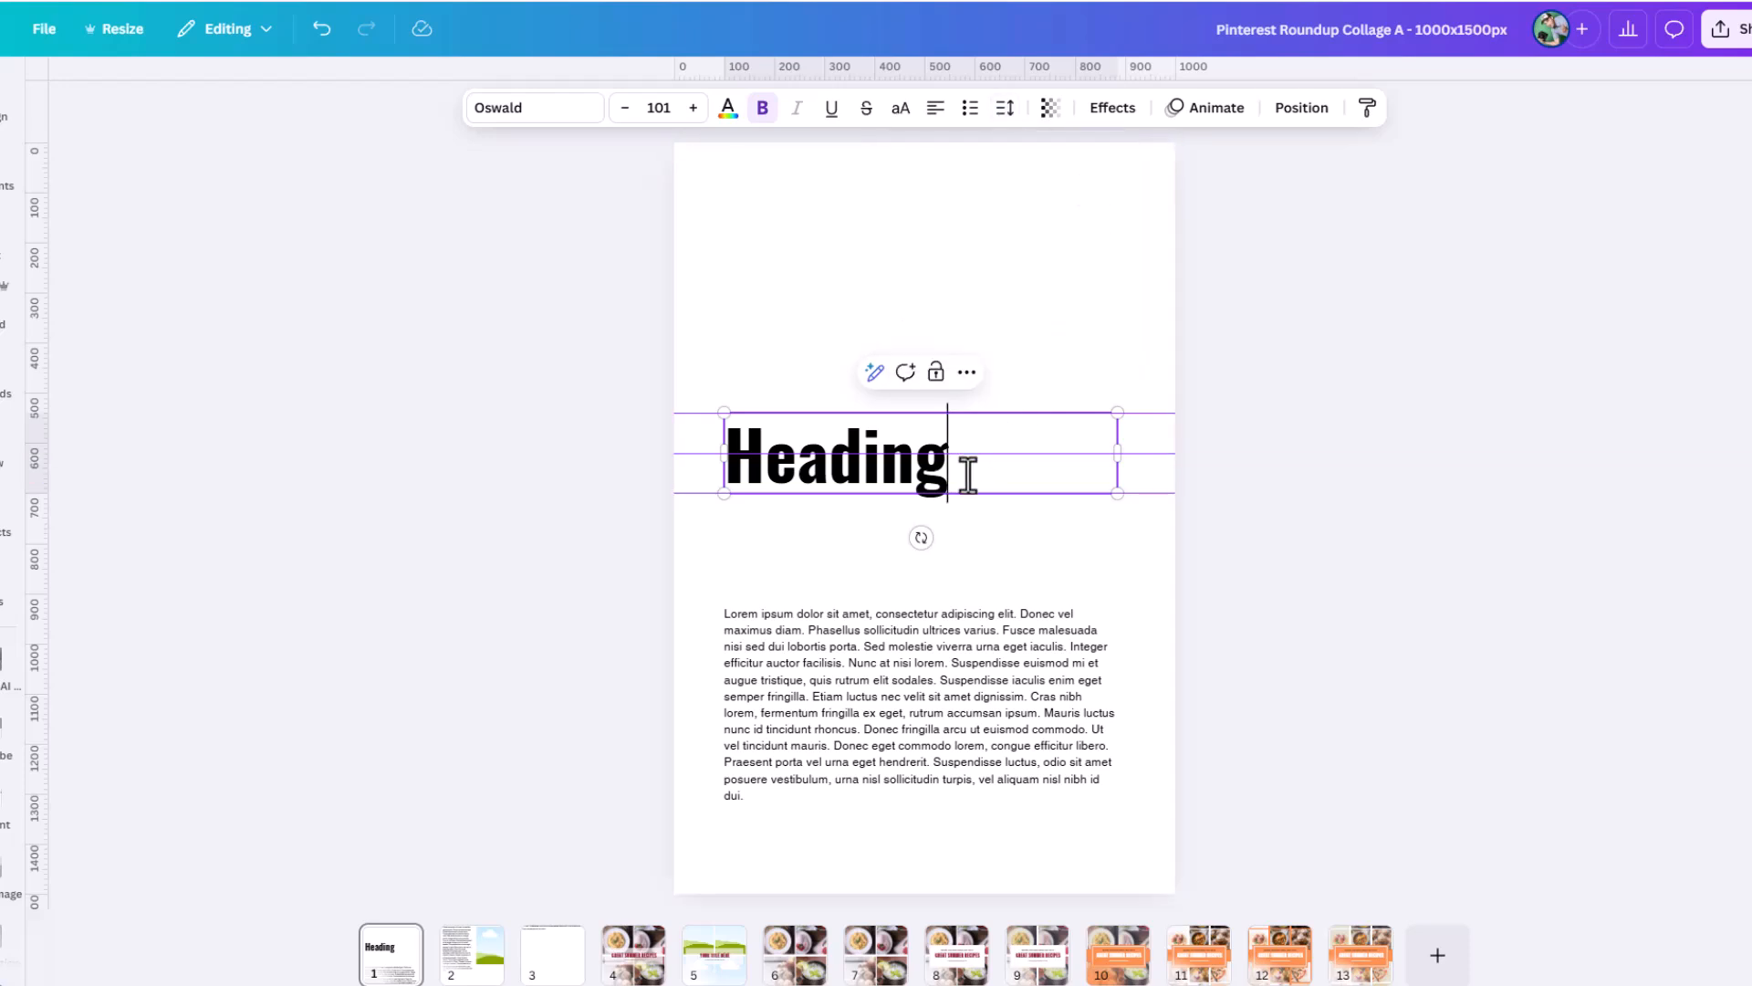
key("Return")
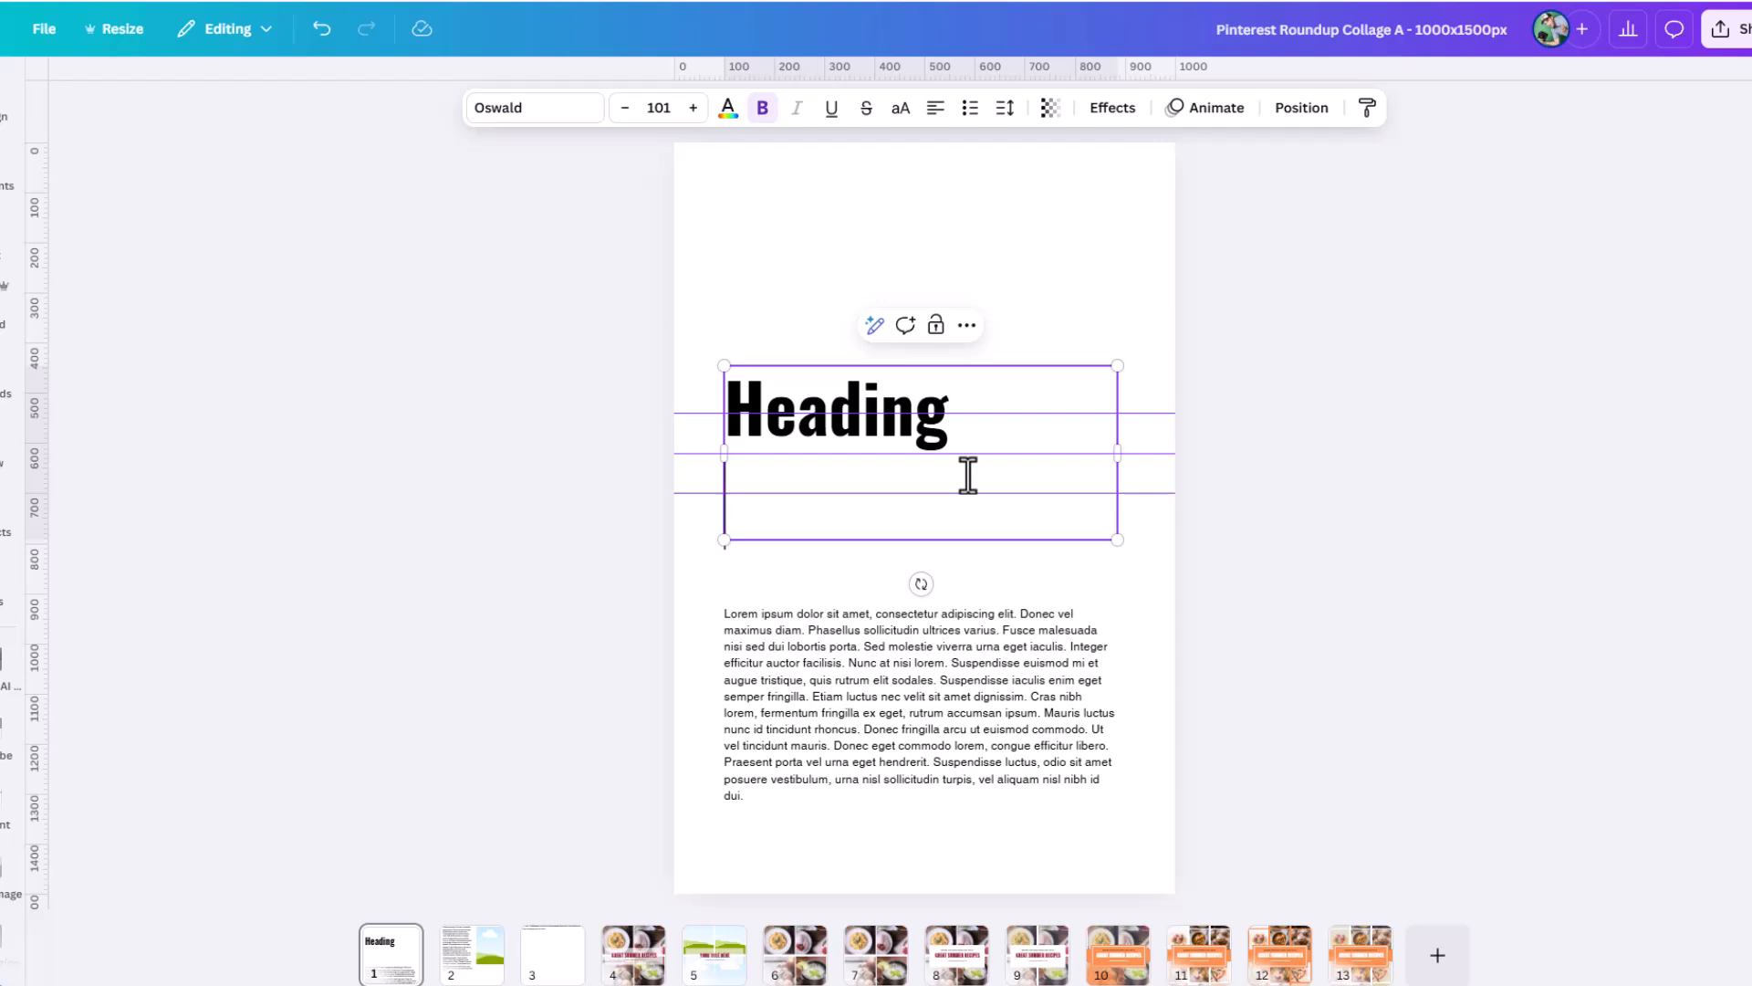
type("LIn")
key("BackSpace")
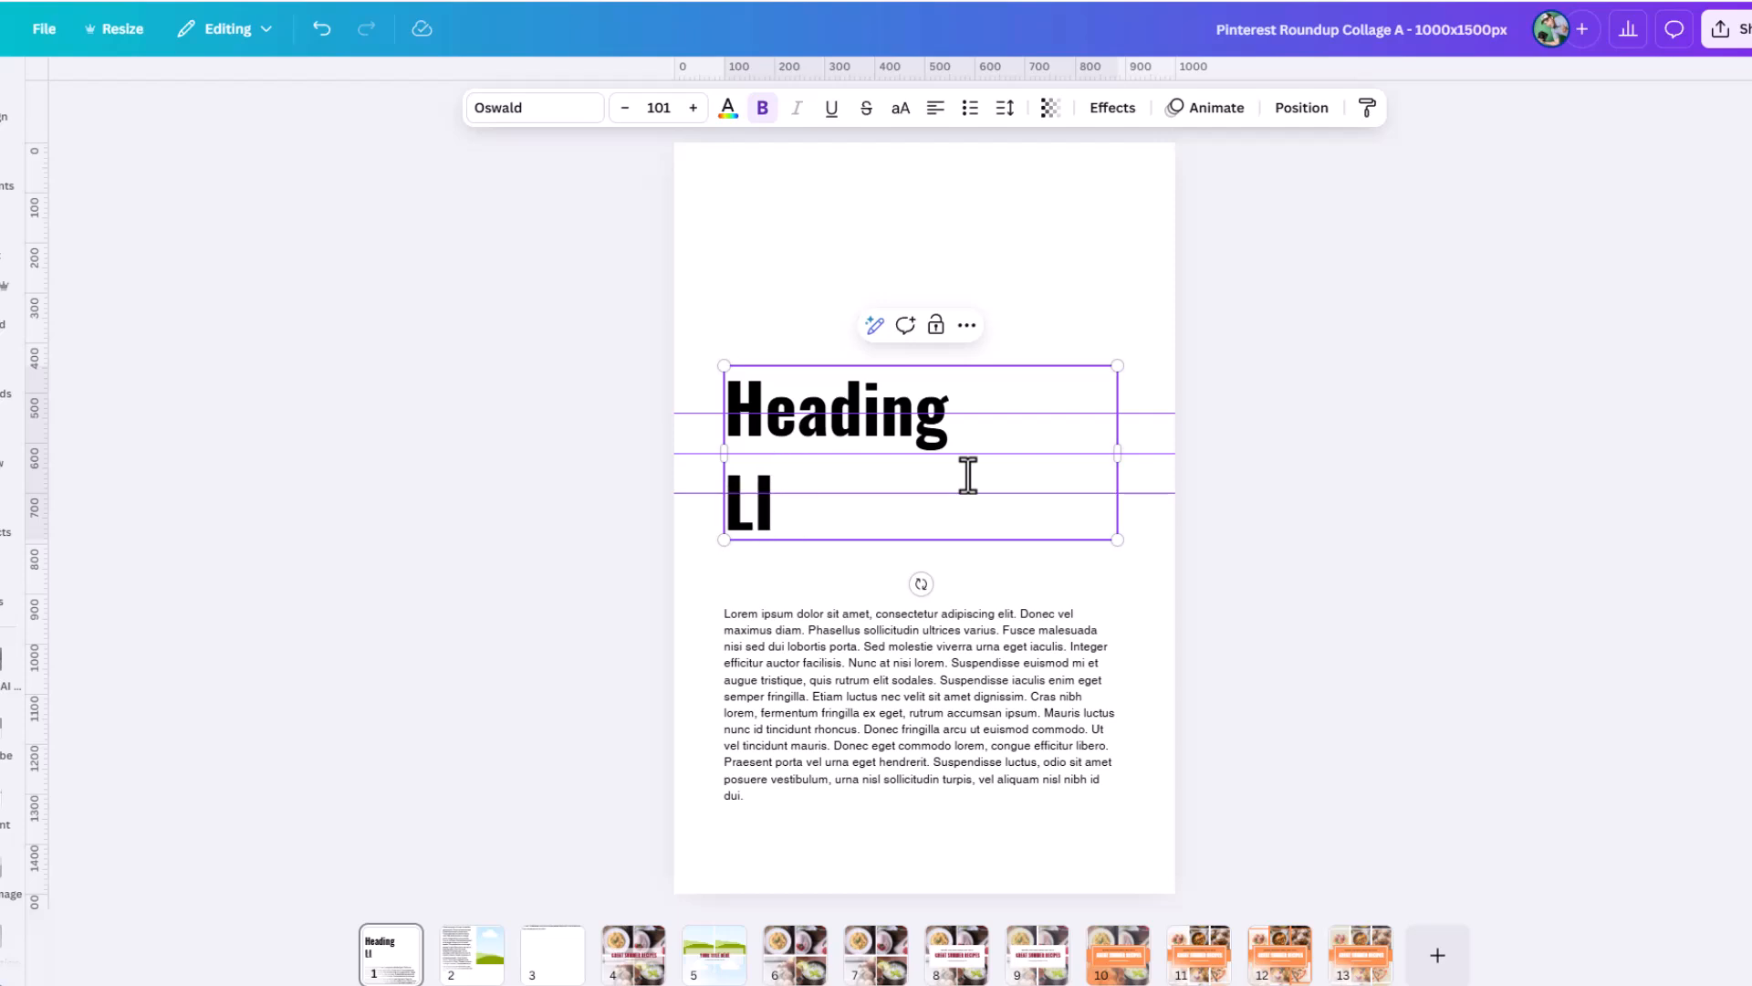
key("BackSpace")
type("ine 2")
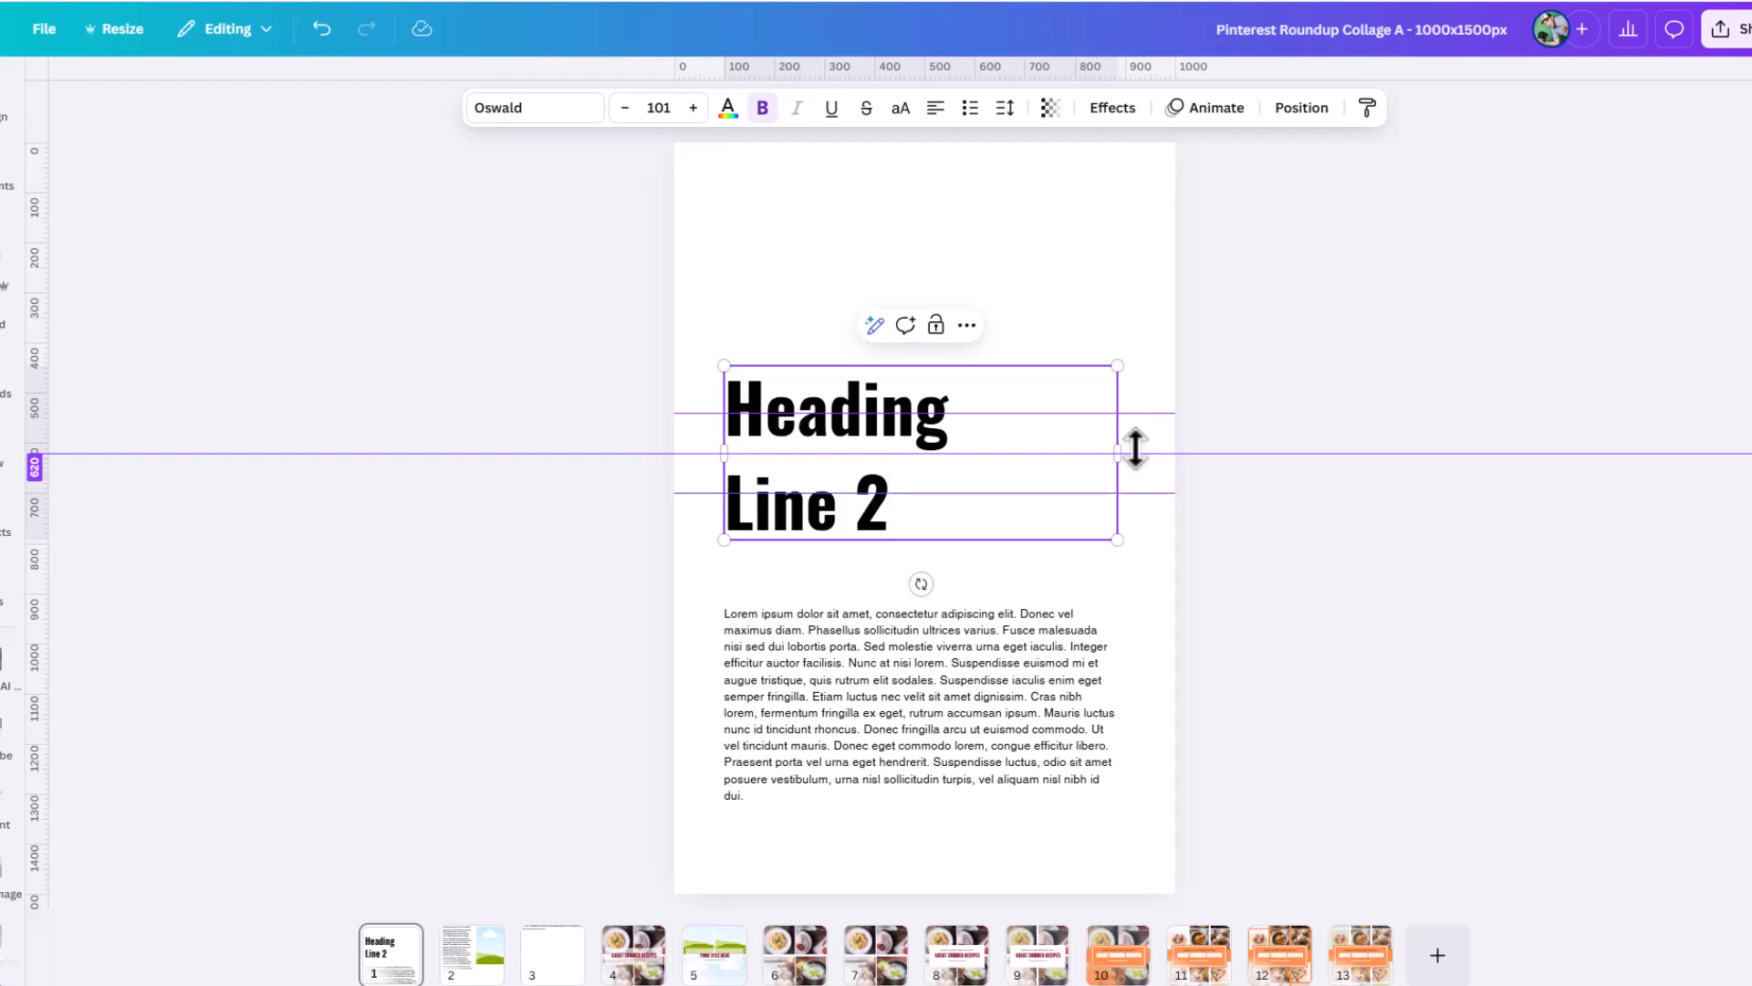
Delete the heading's "Line 2" text and move the heading box up near the top of the page.
key("BackSpace")
key("BackSpace")
key("BackSpace")
key("BackSpace")
key("BackSpace")
key("BackSpace")
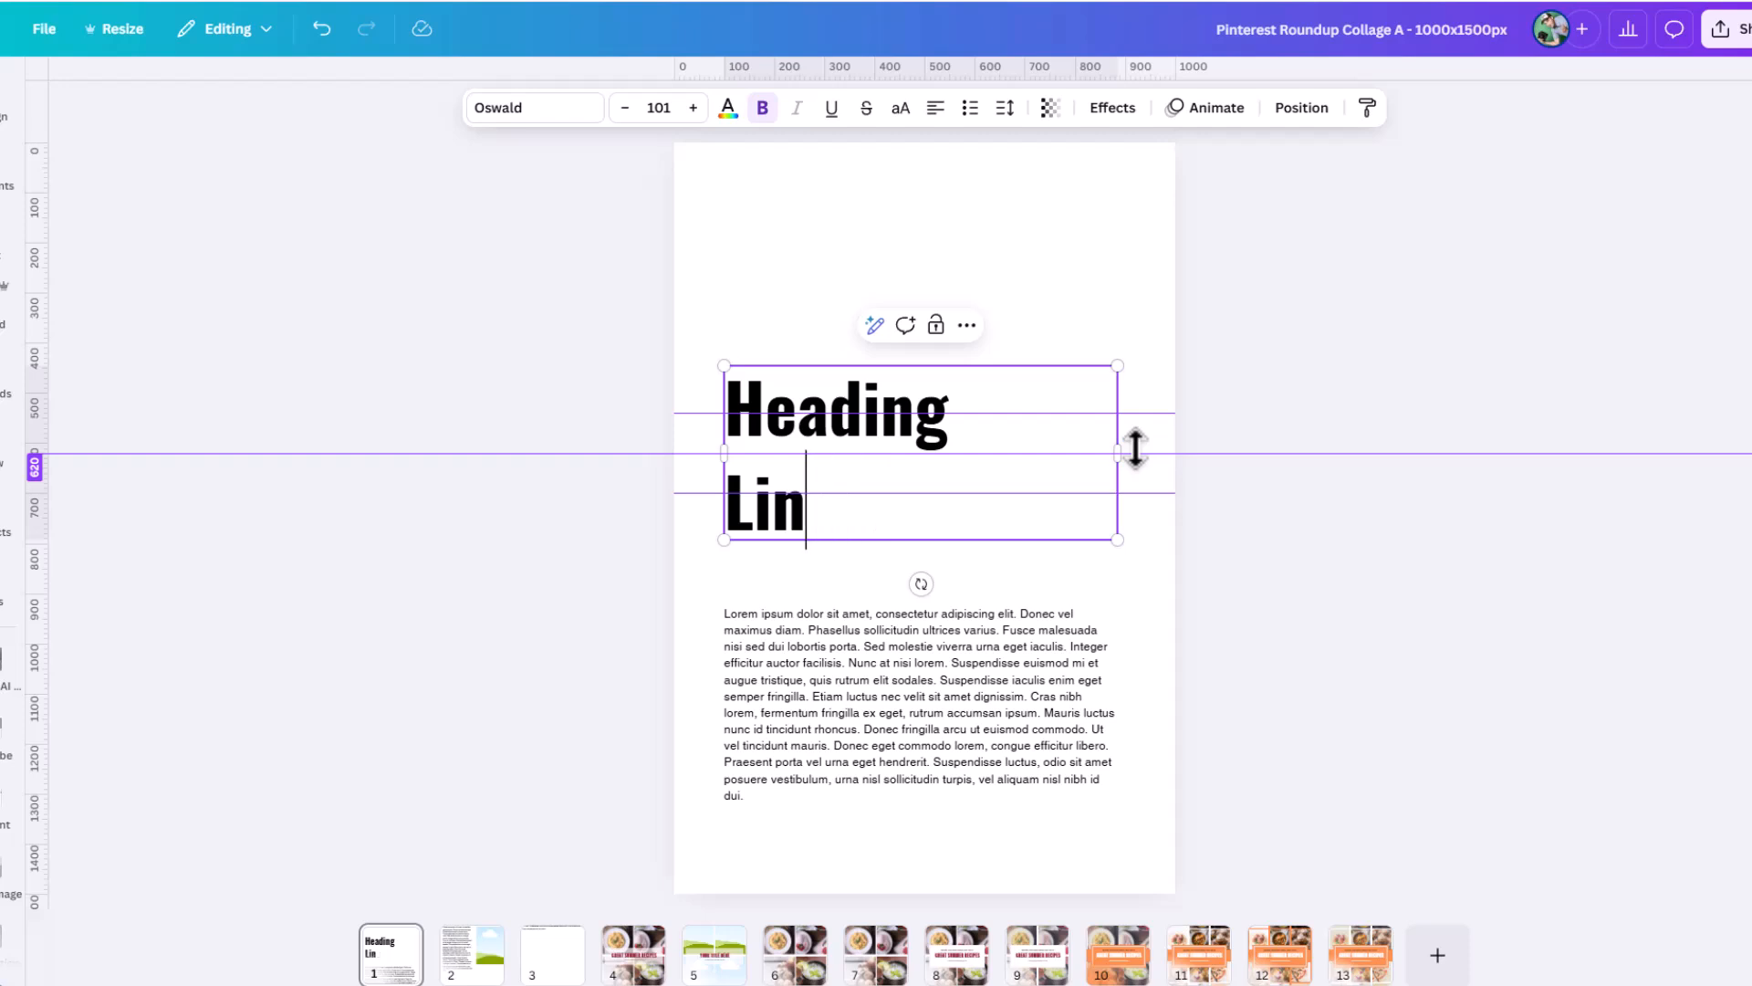
key("BackSpace")
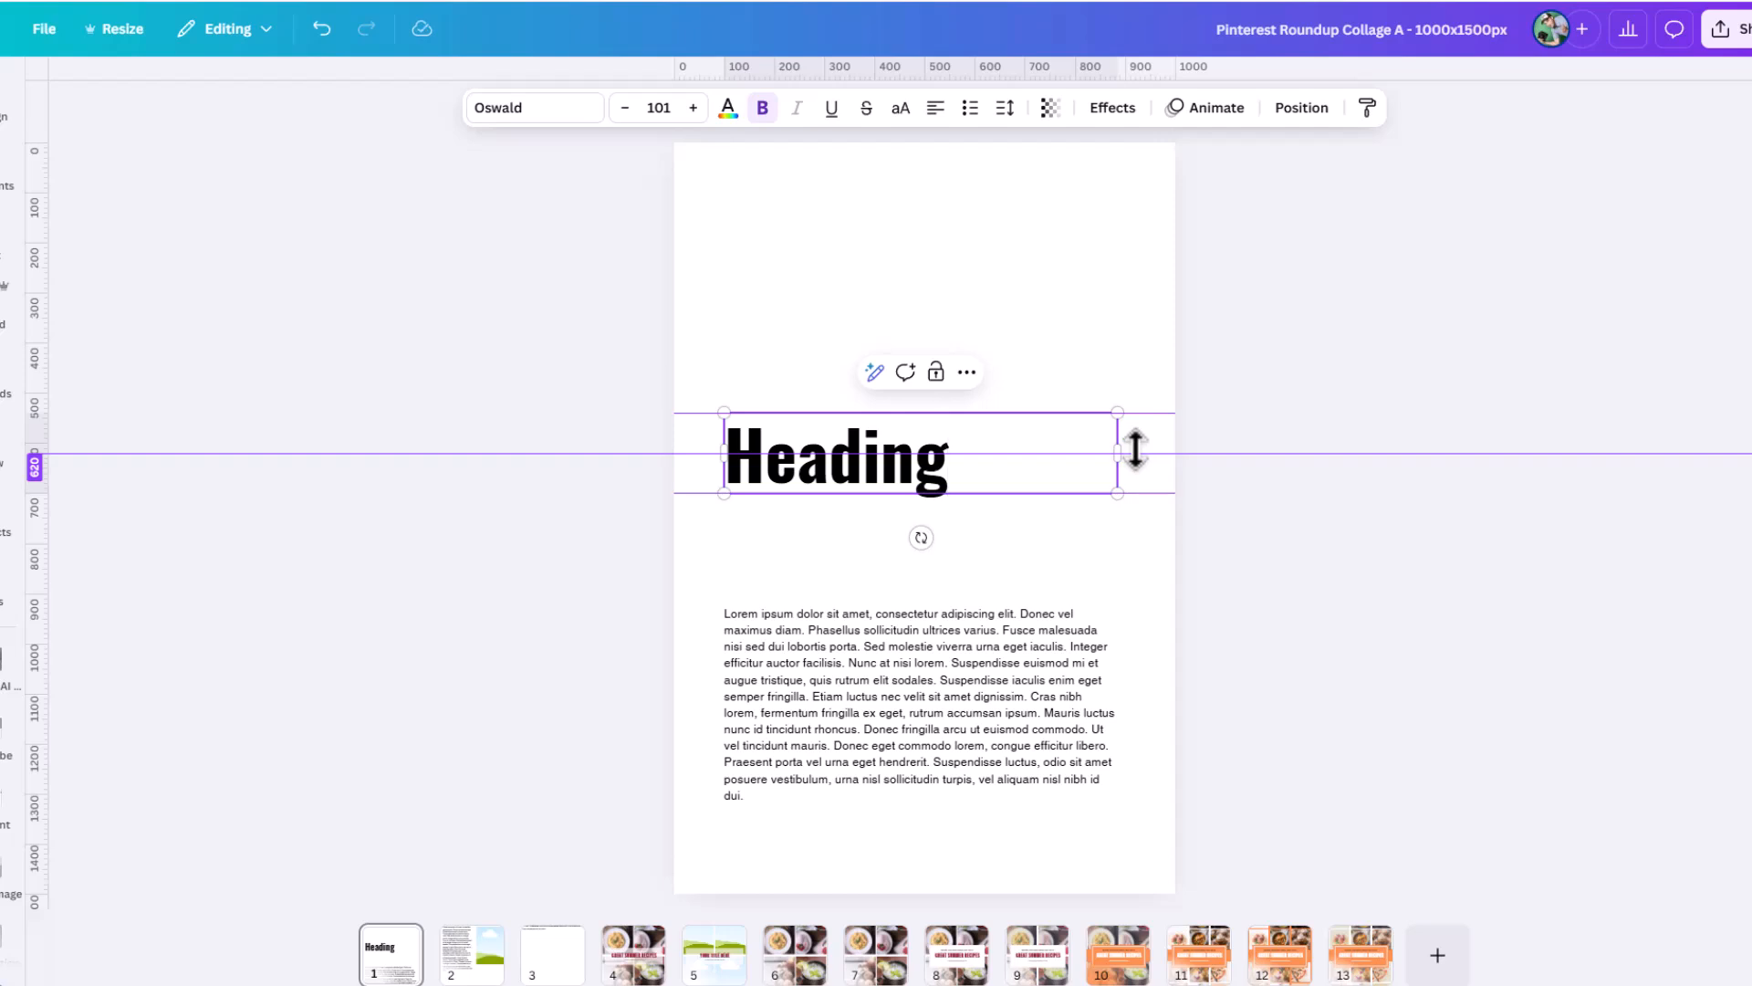
left_click(1043, 315)
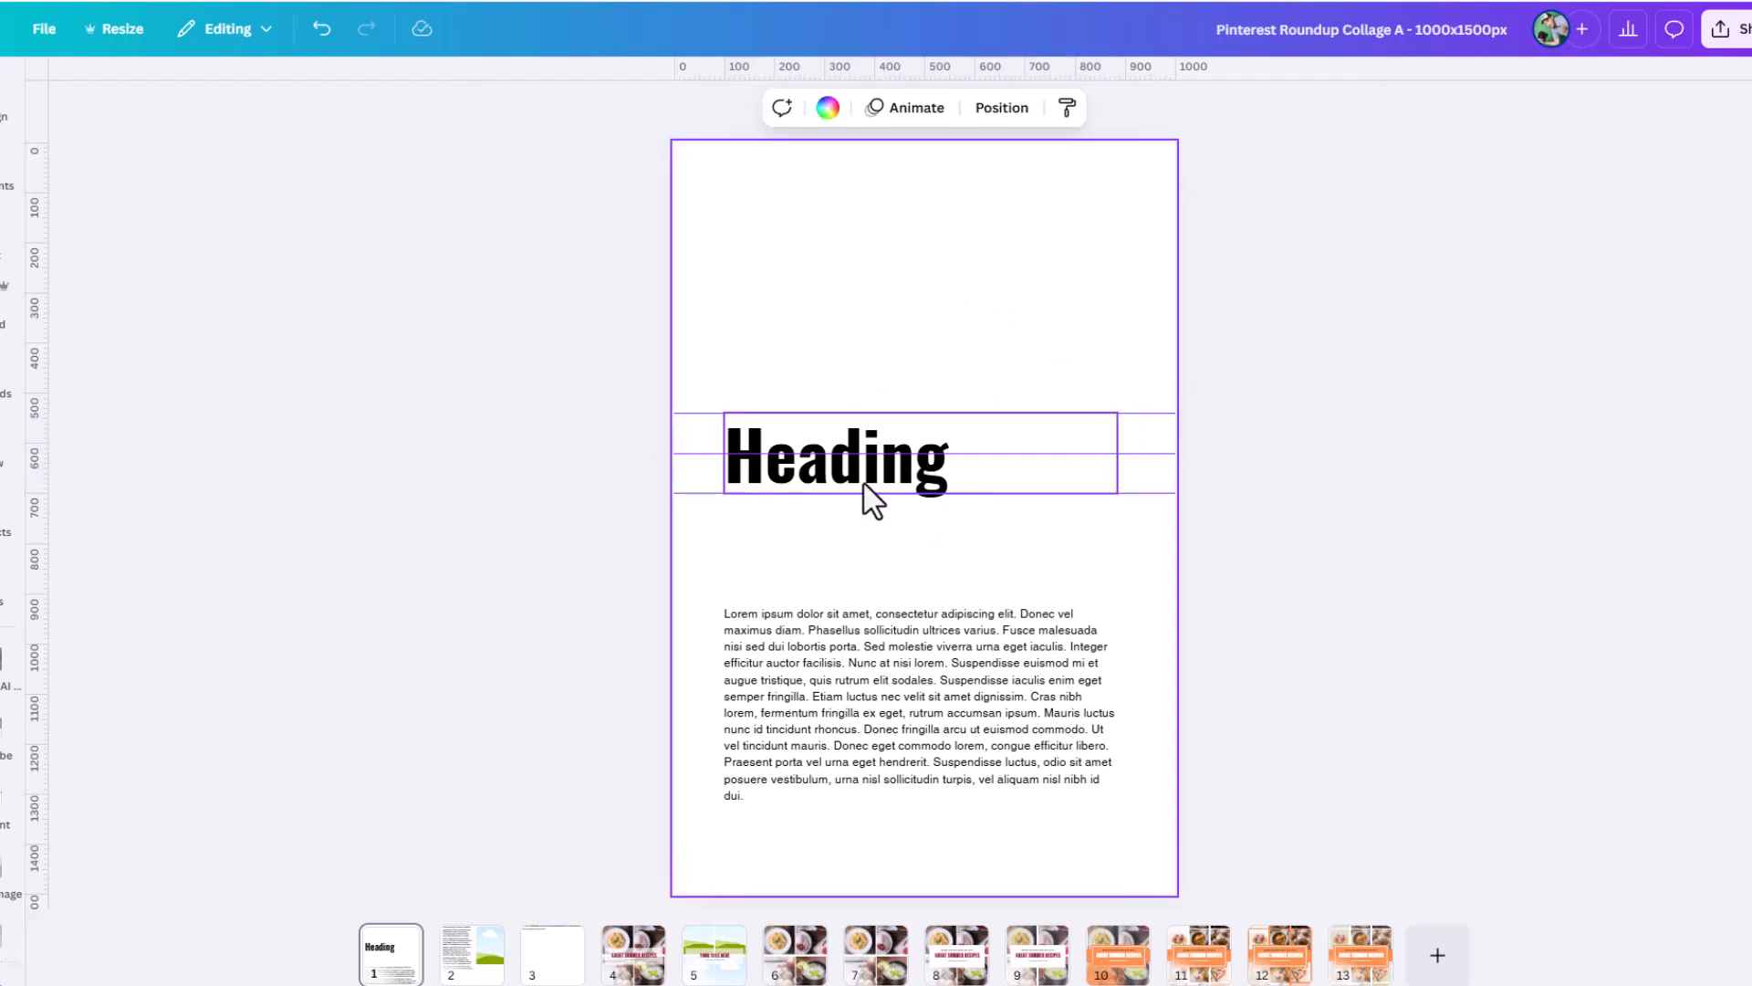
left_click_drag(863, 484, 855, 257)
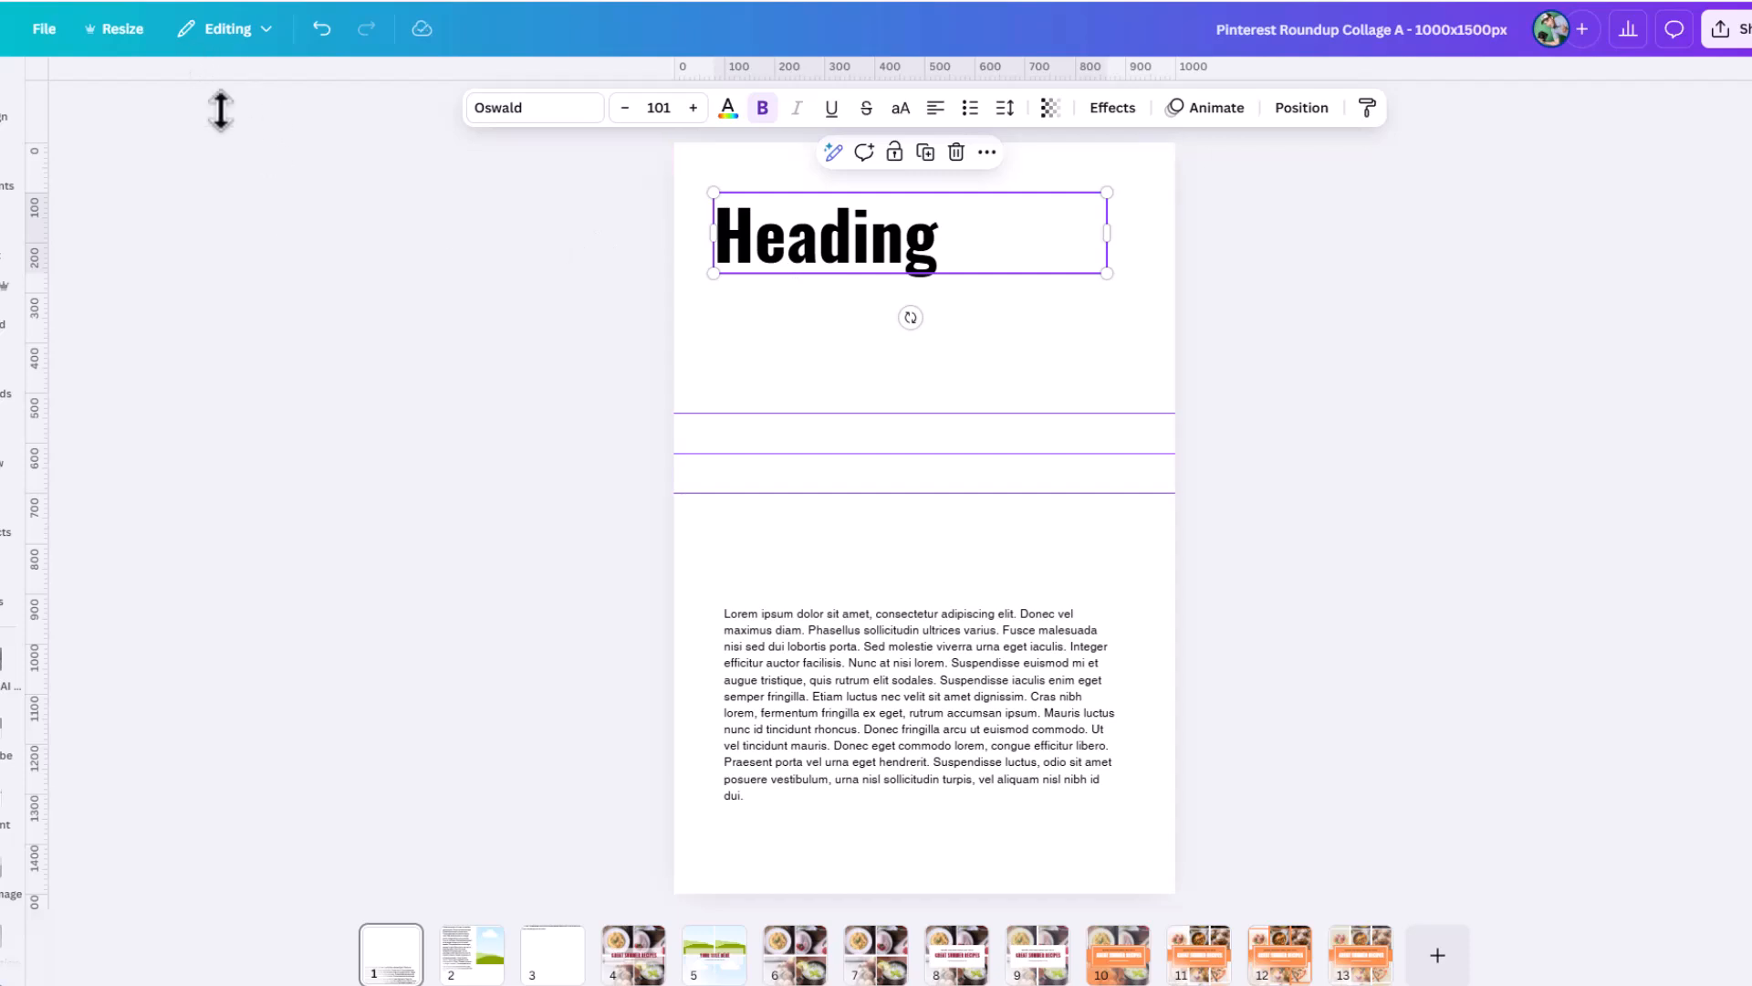
Clear all ruler guides from the page through the design settings.
left_click(46, 30)
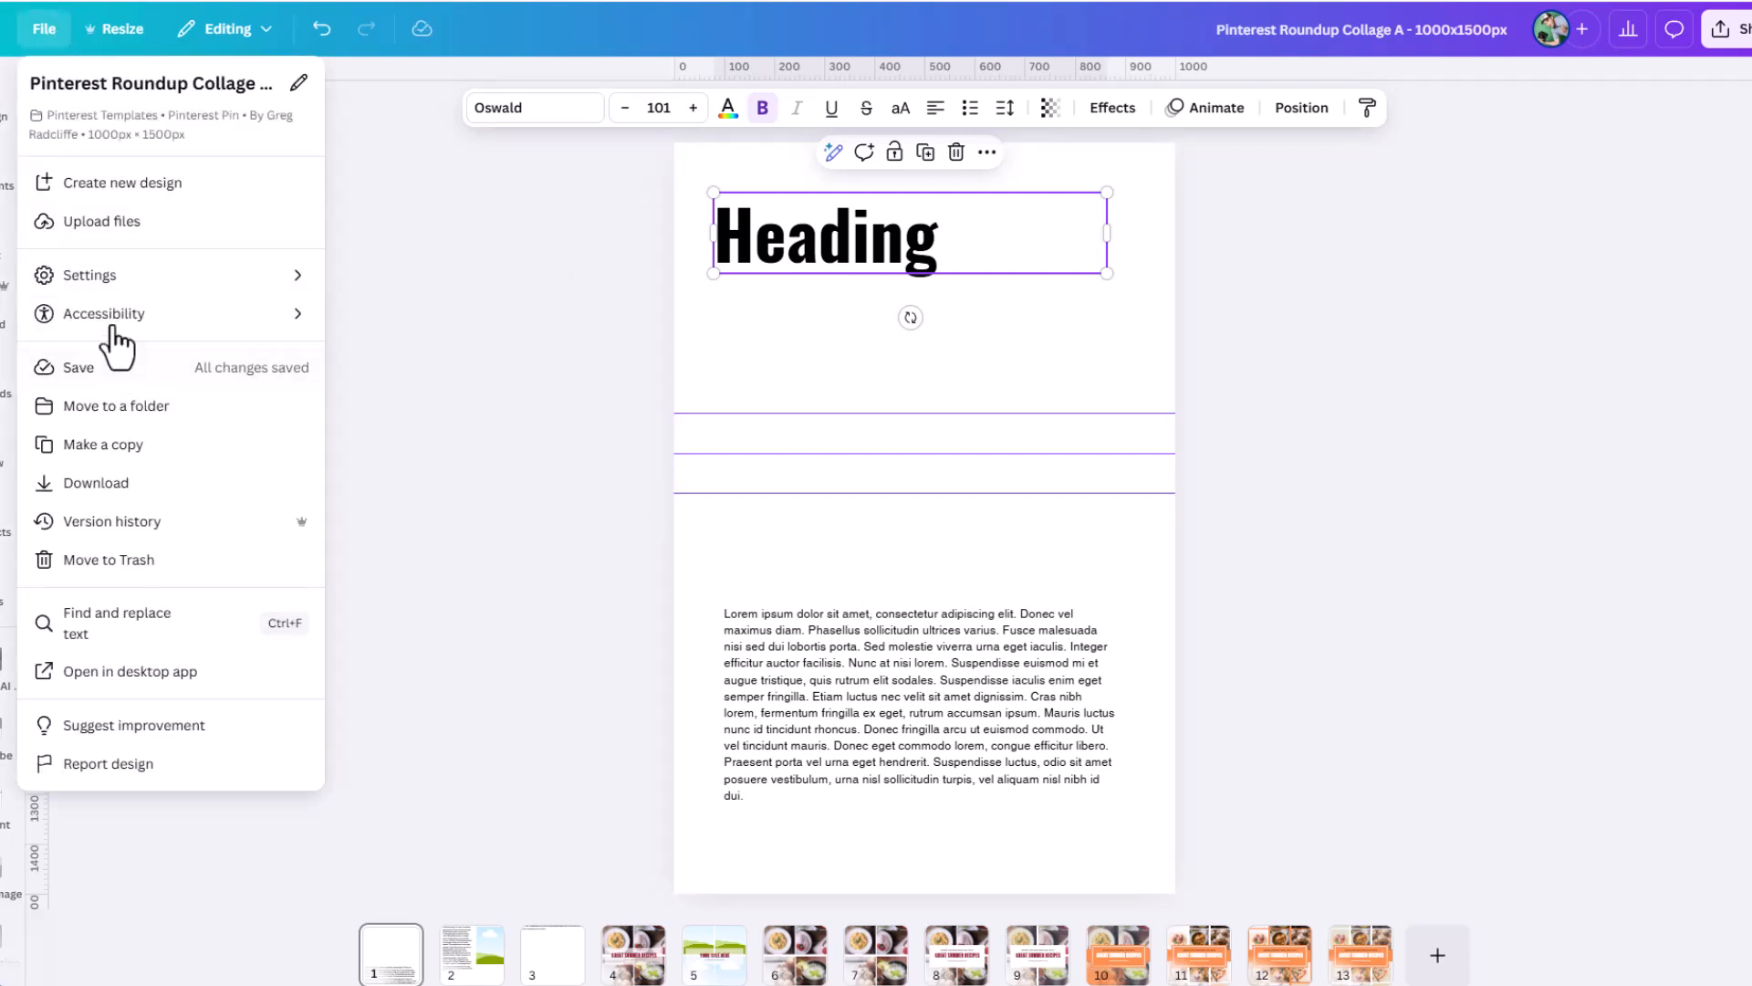
left_click(156, 278)
left_click(420, 371)
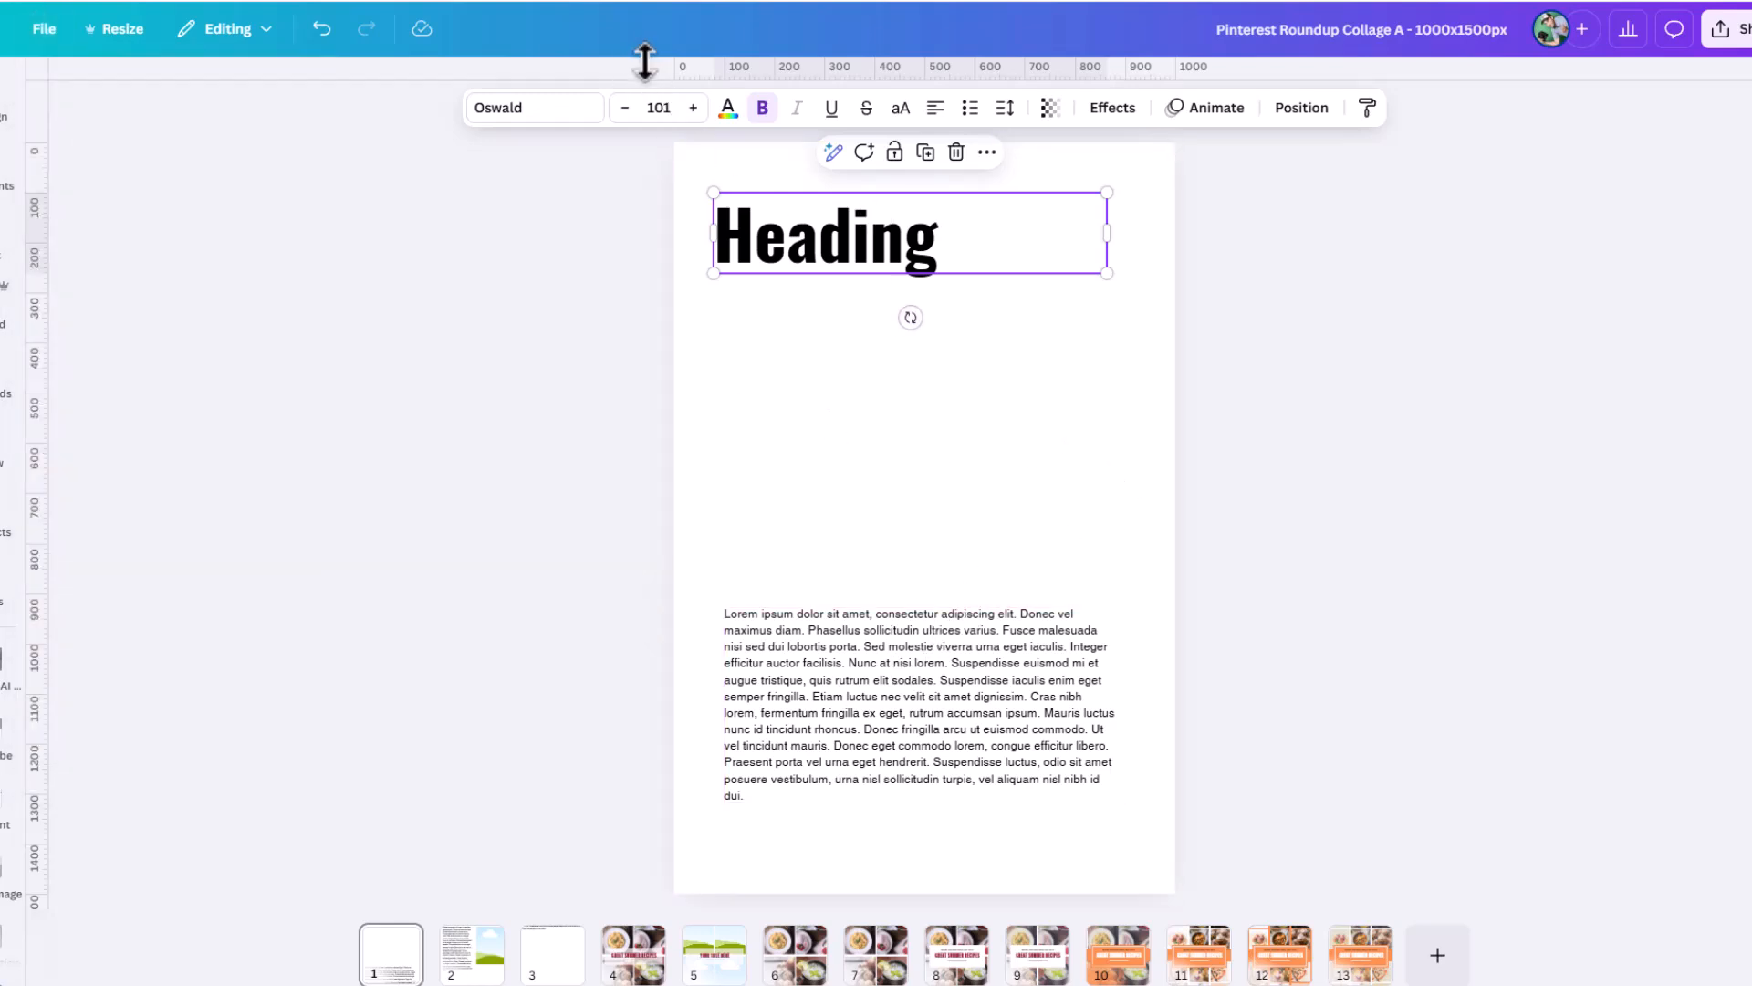
Move the lorem ipsum text box up to just below the heading.
left_click_drag(649, 64, 775, 71)
left_click(838, 679)
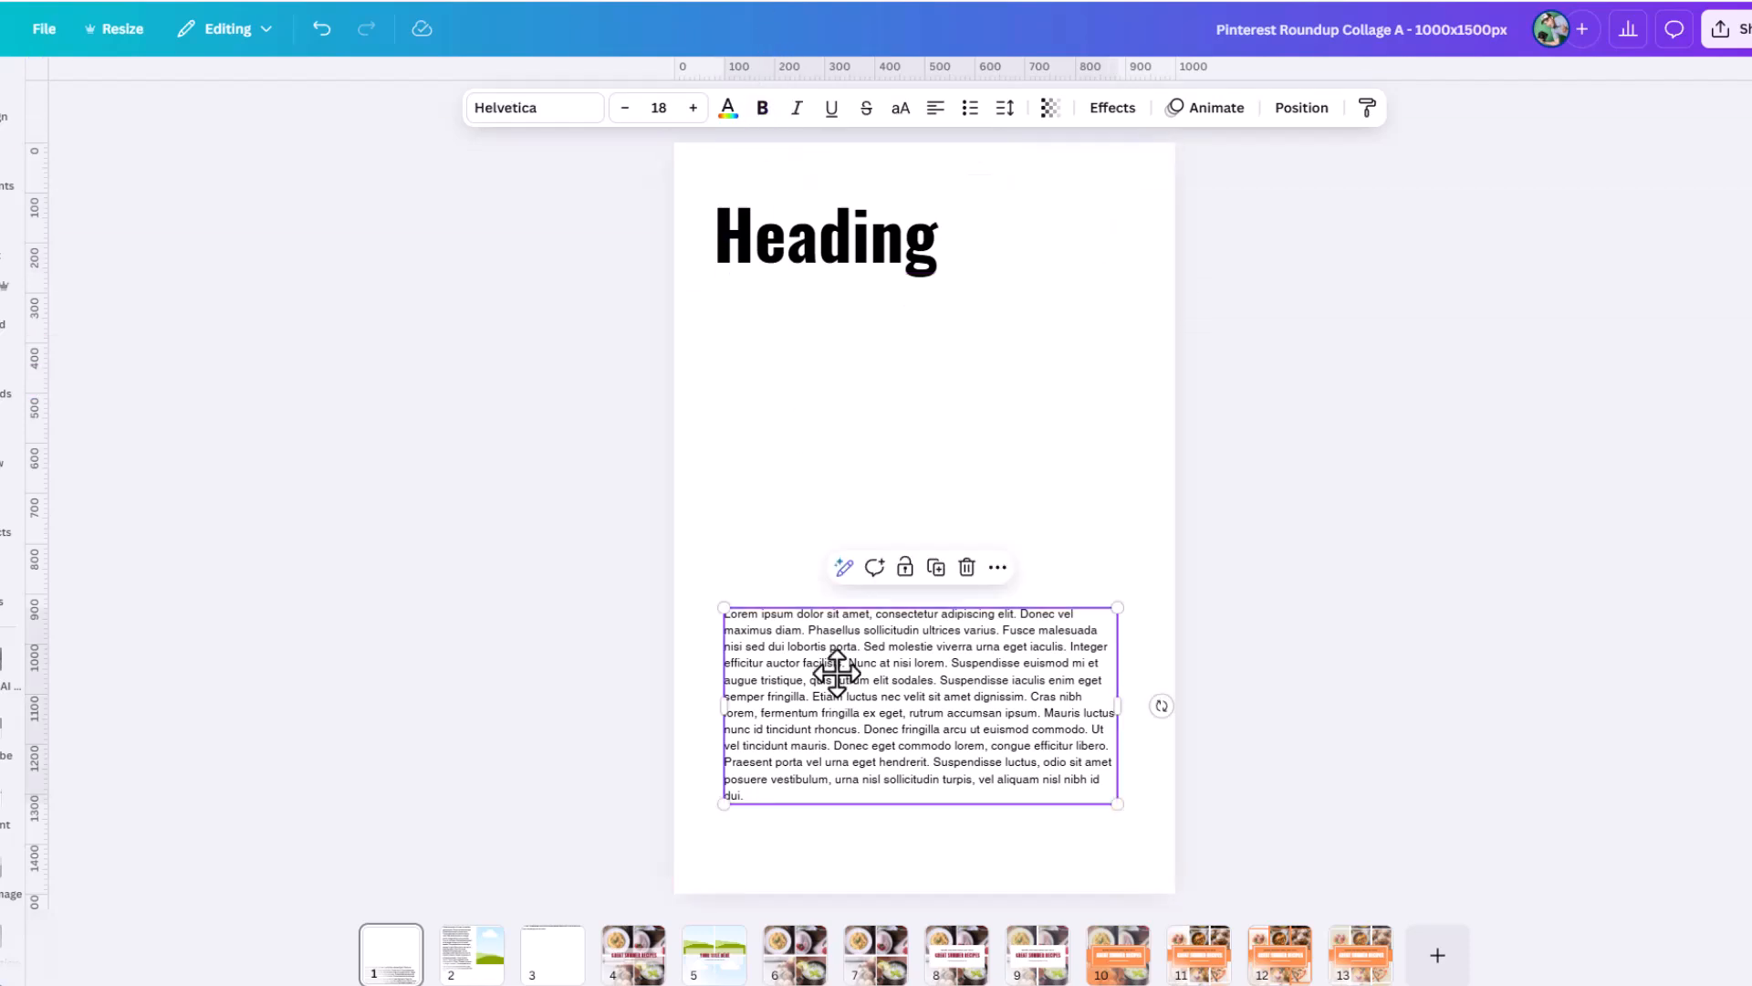
left_click_drag(834, 672, 840, 391)
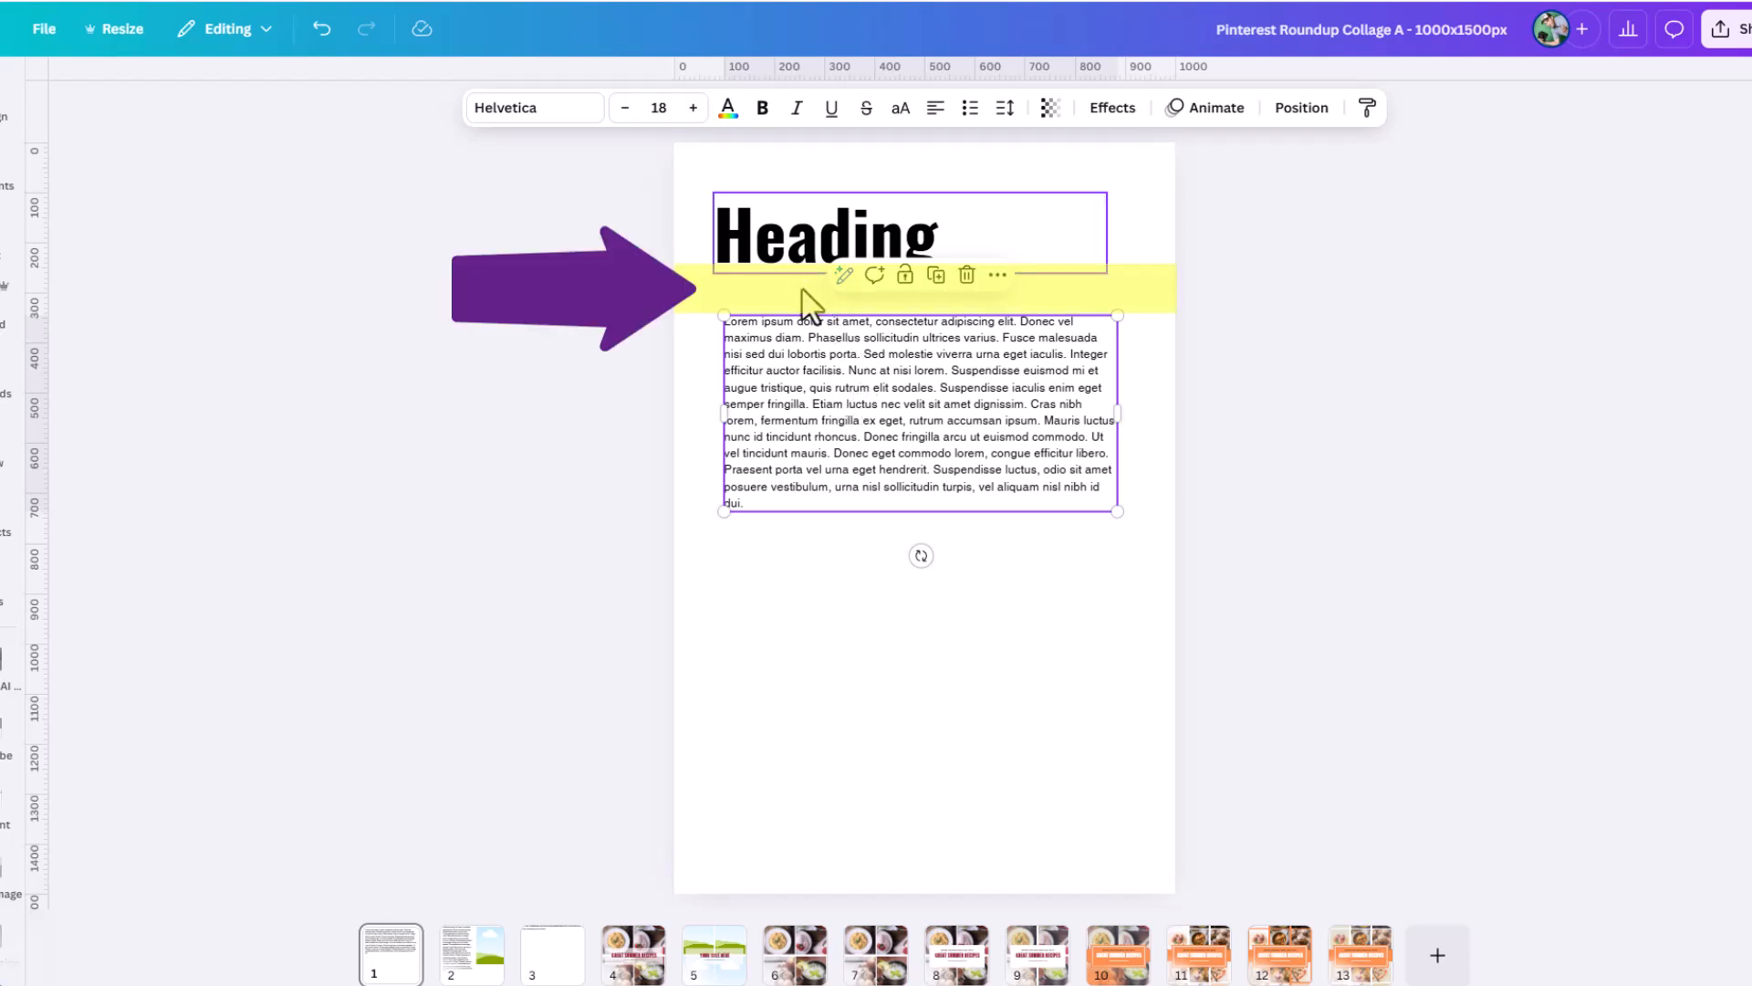
Add six lines of filler text (df, df, fdf, dfd, df, dffd) at the end of the lorem ipsum body text.
double_click(804, 373)
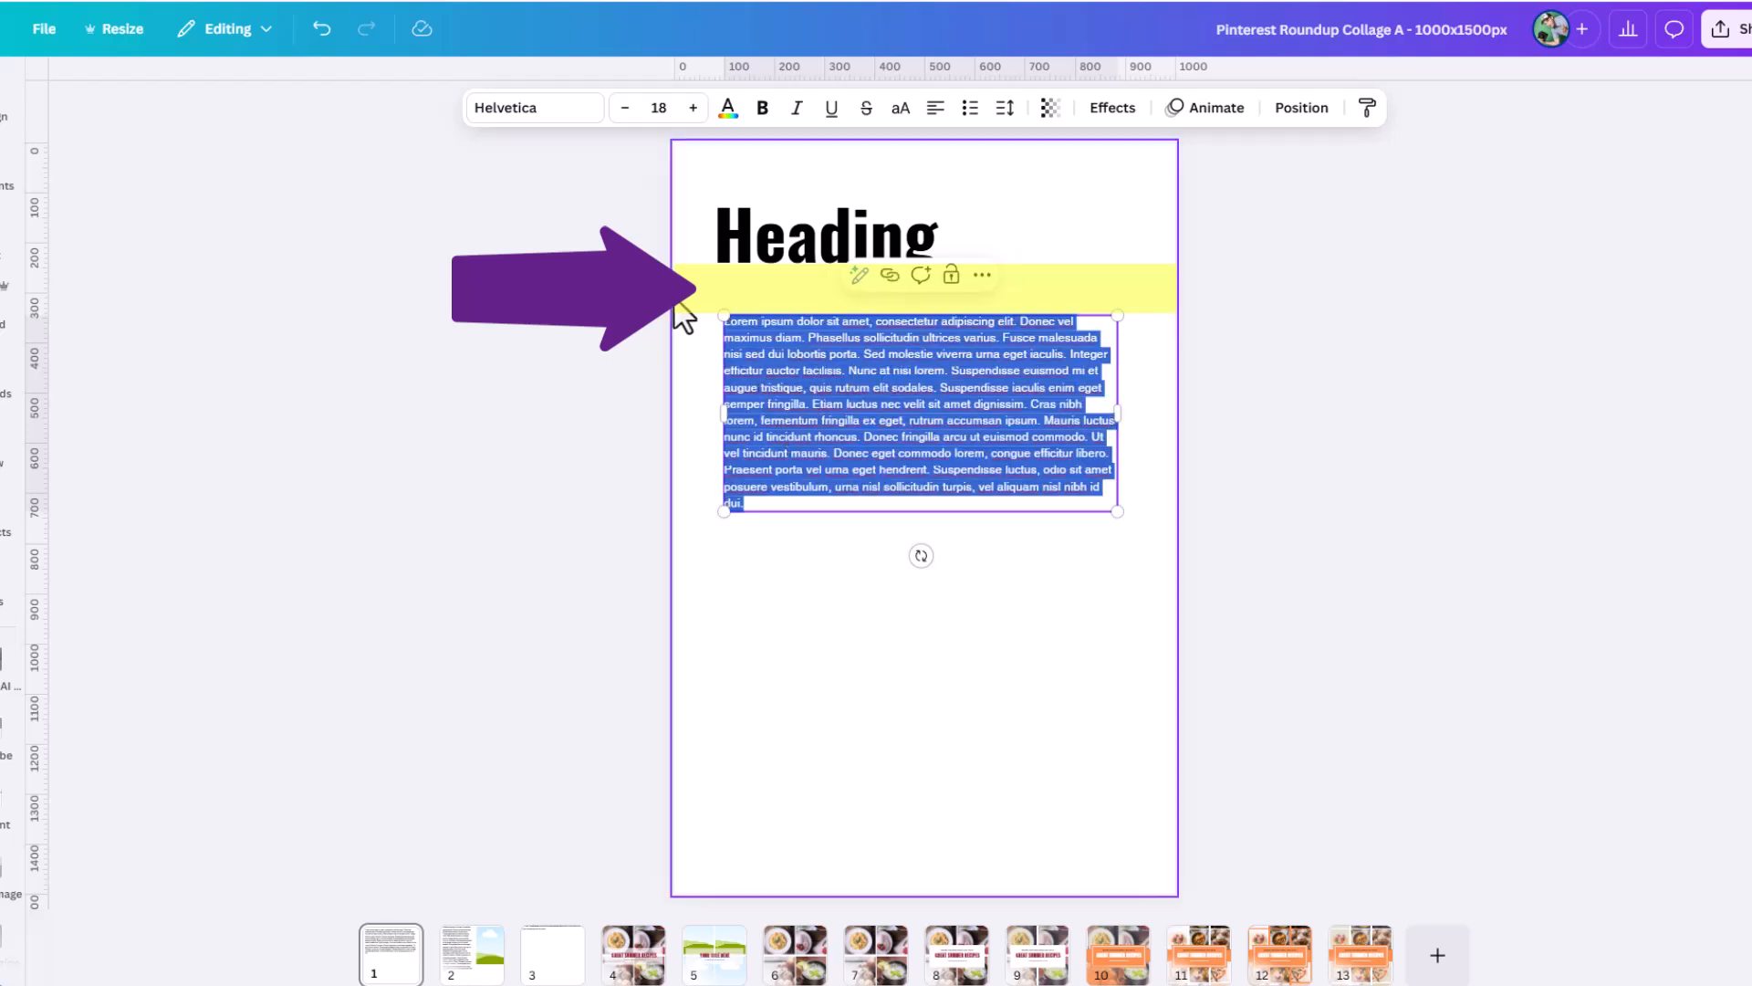
key("Escape")
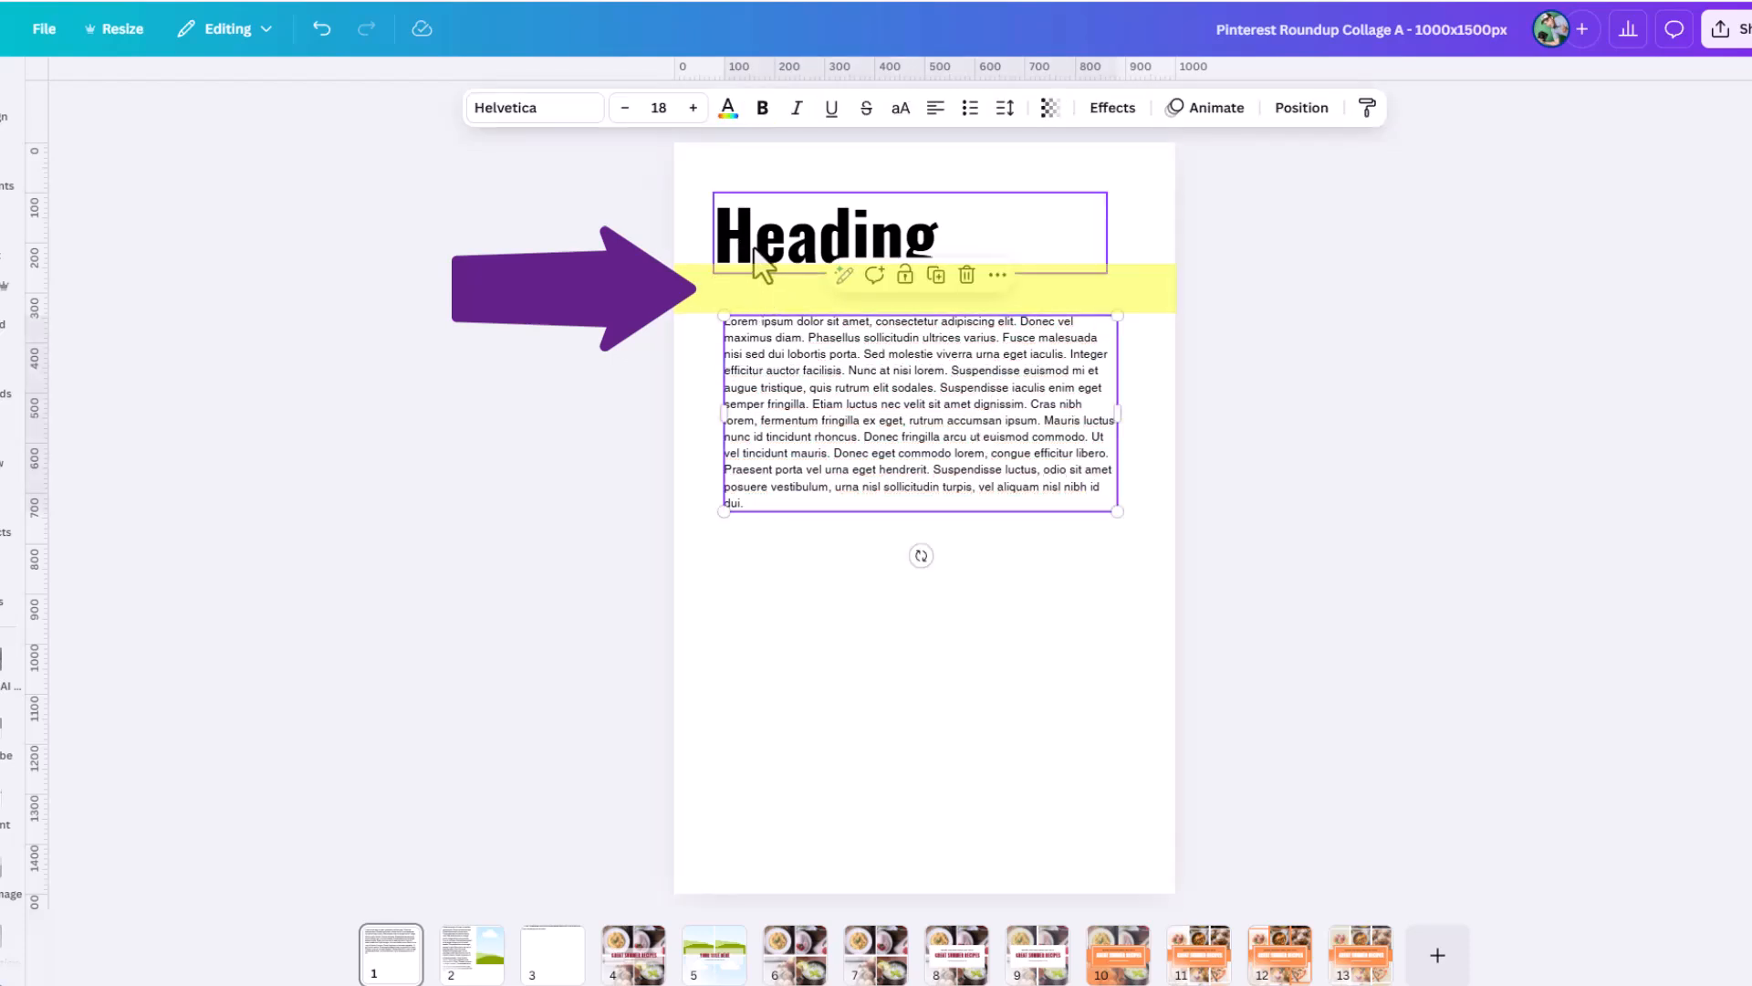
double_click(763, 509)
left_click(764, 504)
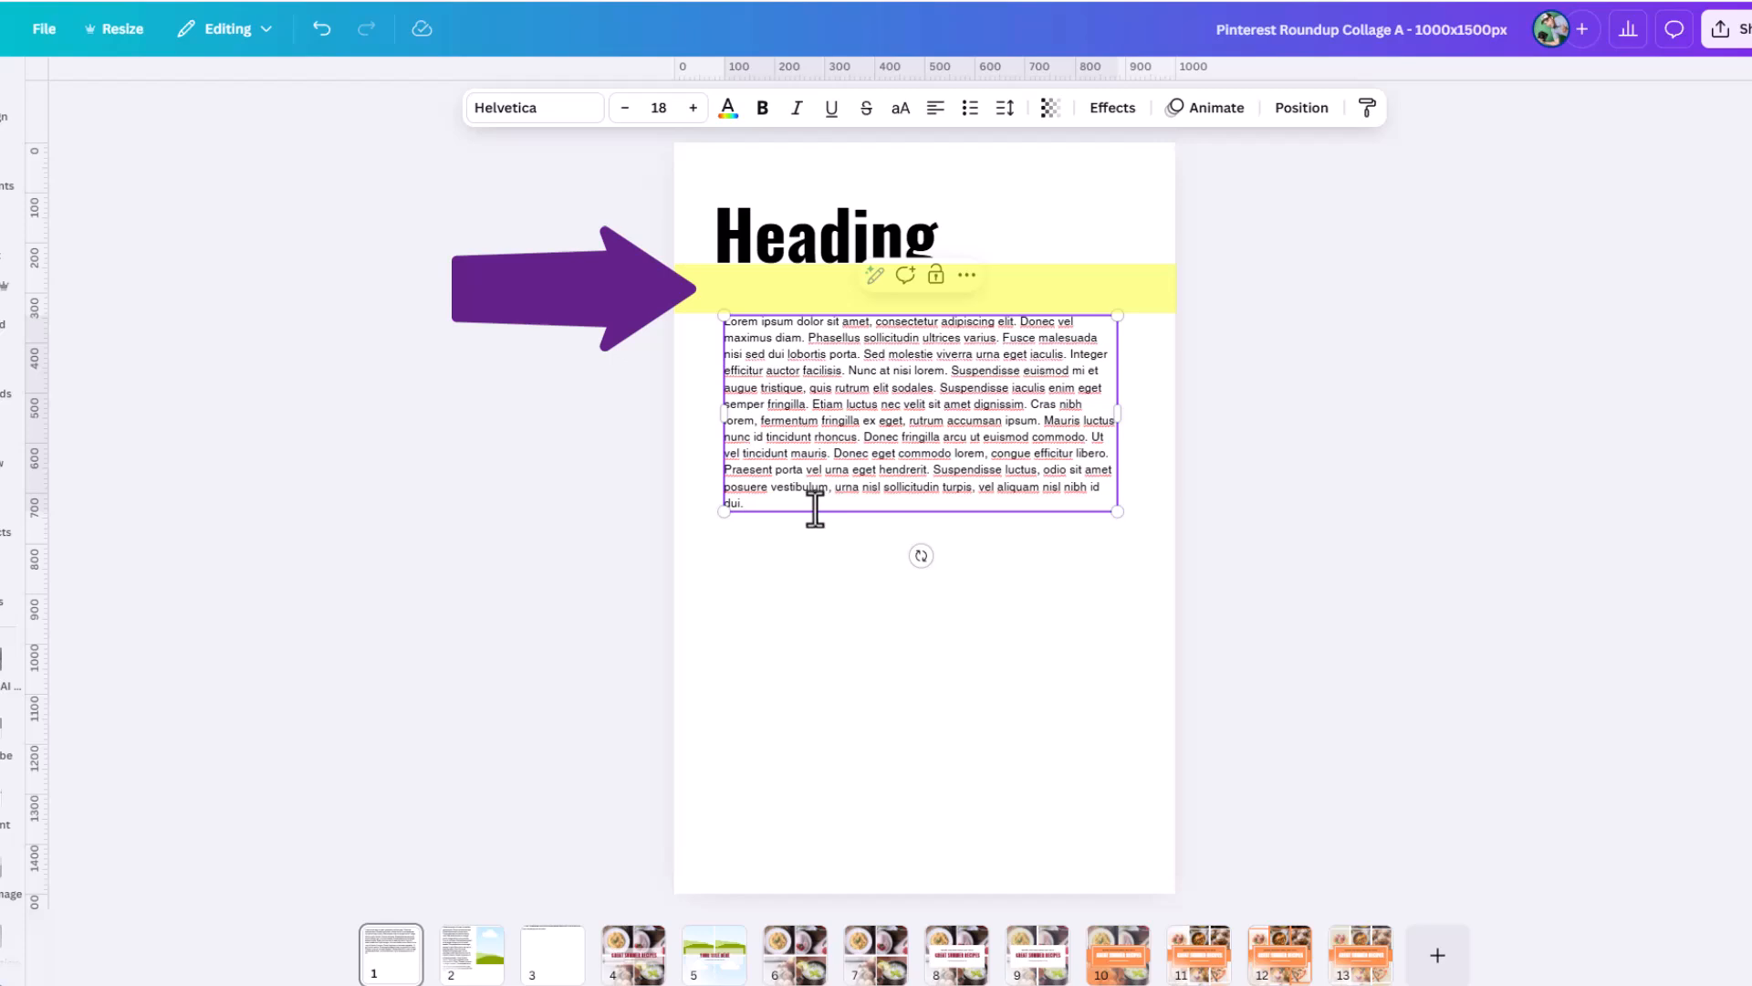
type("df df fdf dfd df dffd")
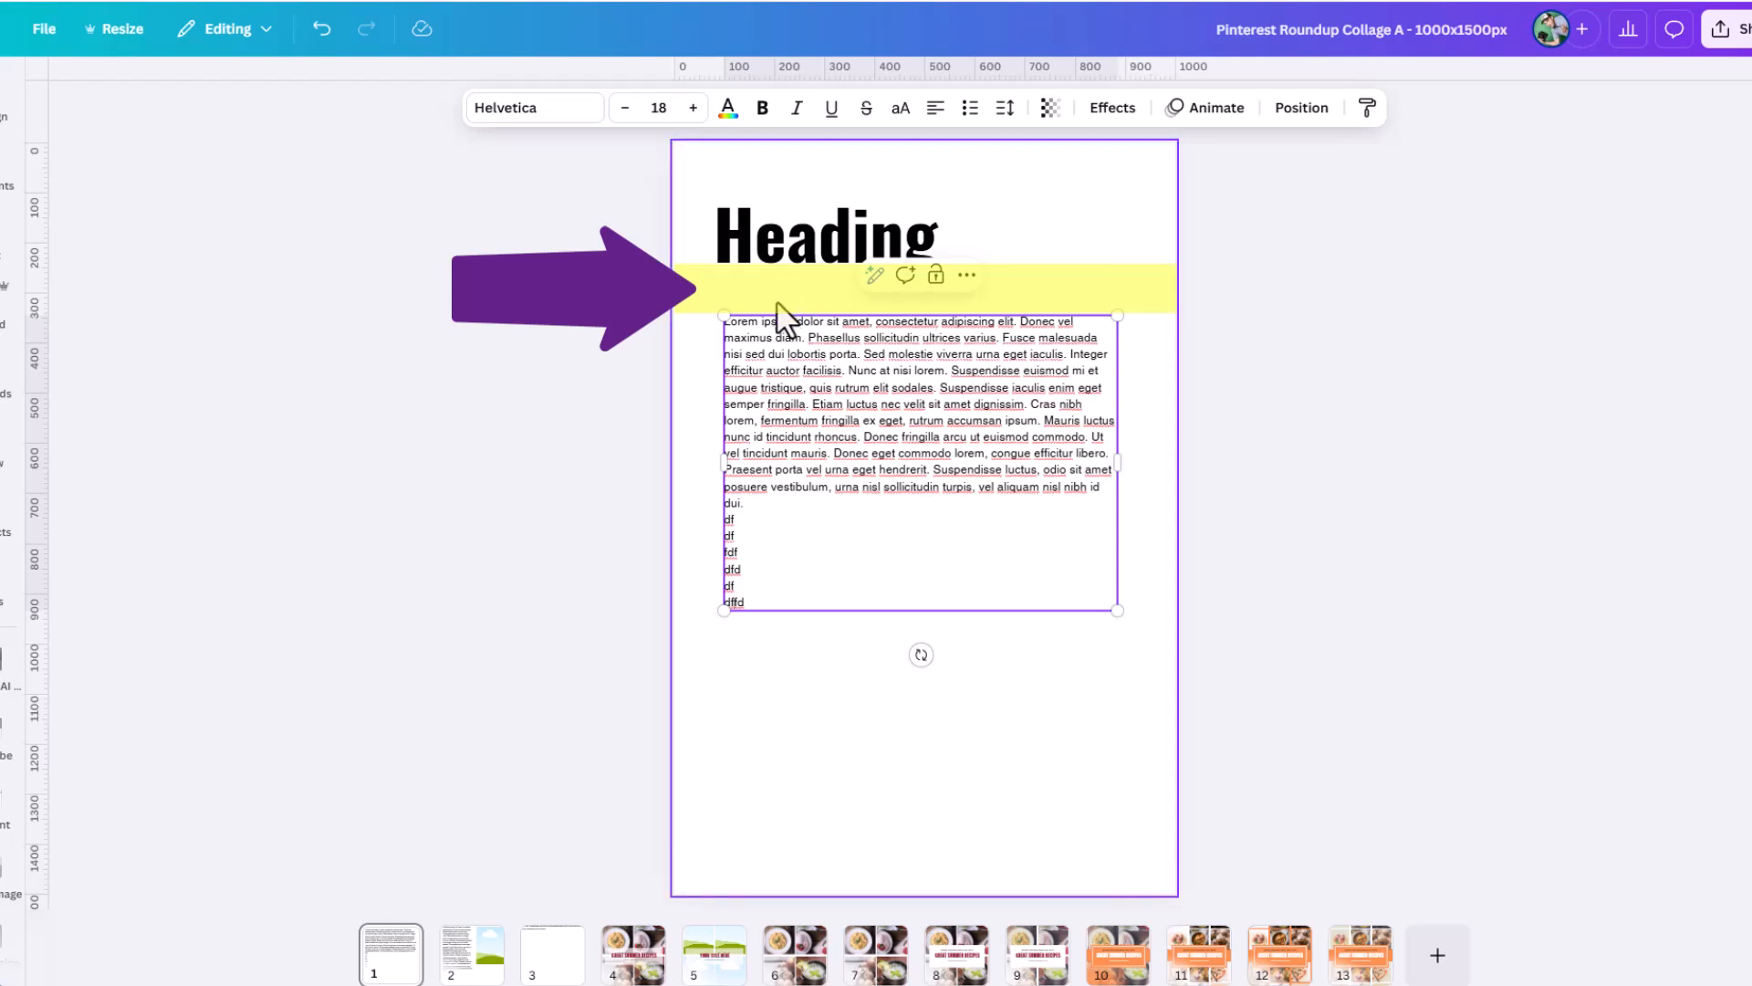
Move the body text box to the lower part of the page and delete its text after the sixth line.
left_click(1037, 274)
left_click_drag(1019, 391, 1032, 658)
left_click_drag(811, 869, 748, 782)
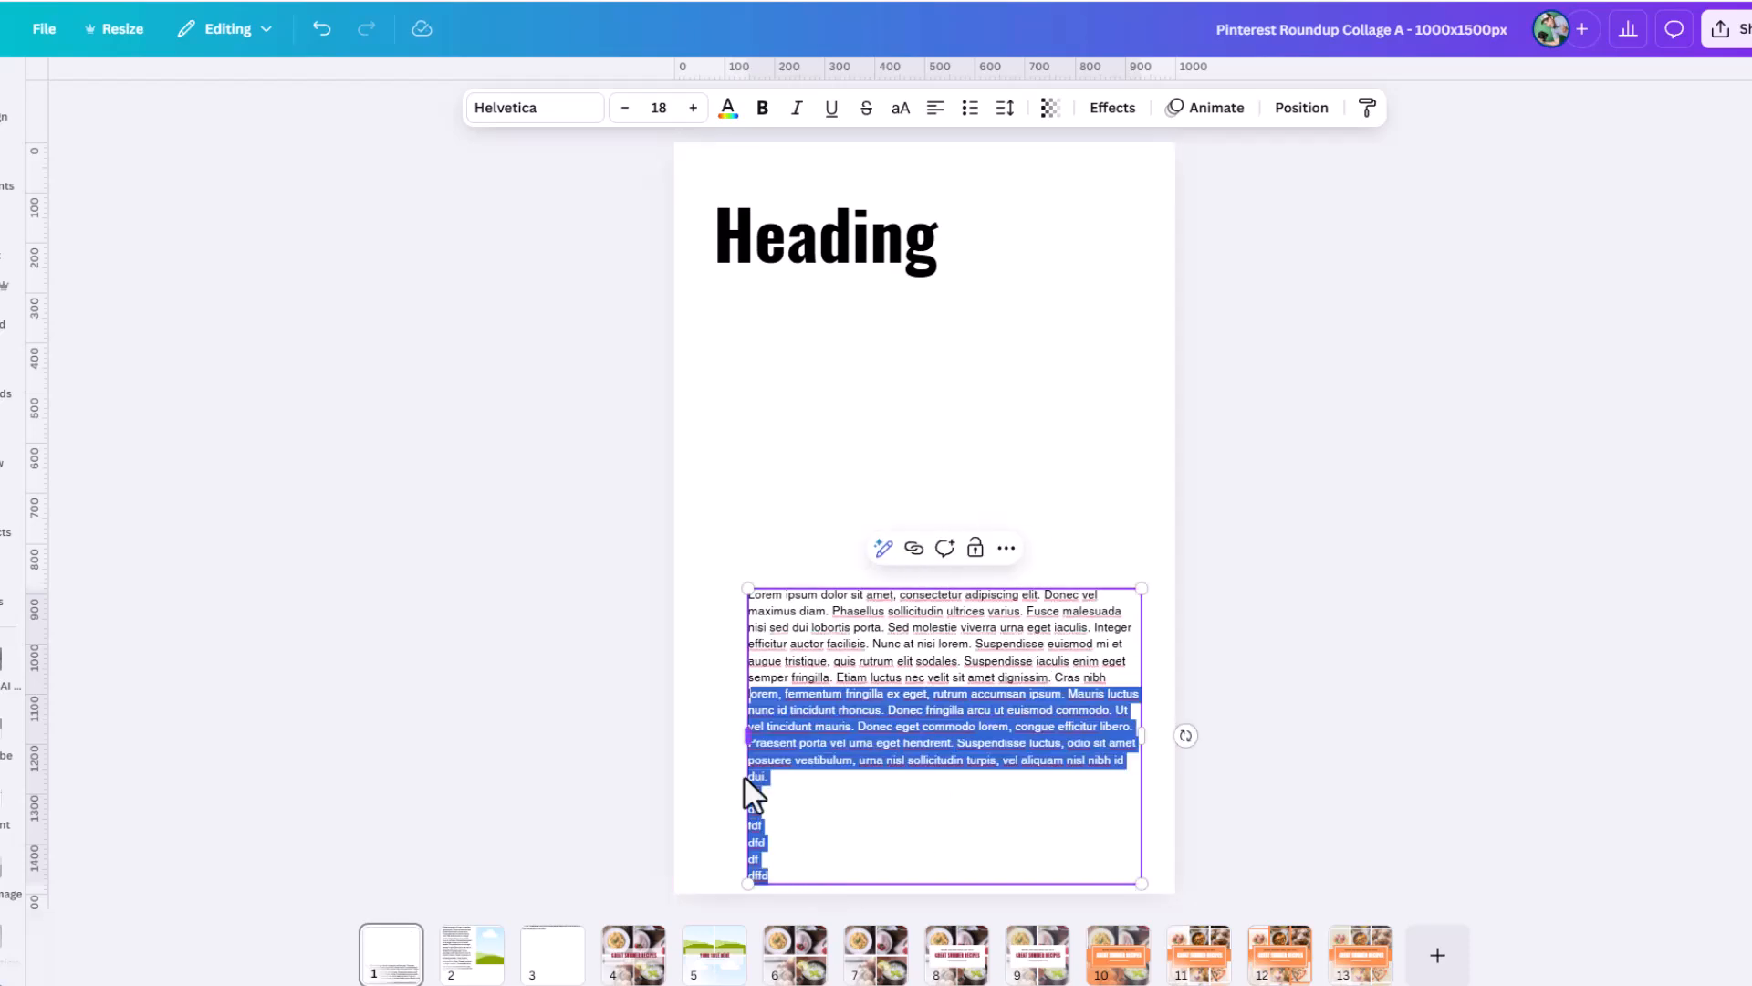
key("BackSpace")
left_click(915, 490)
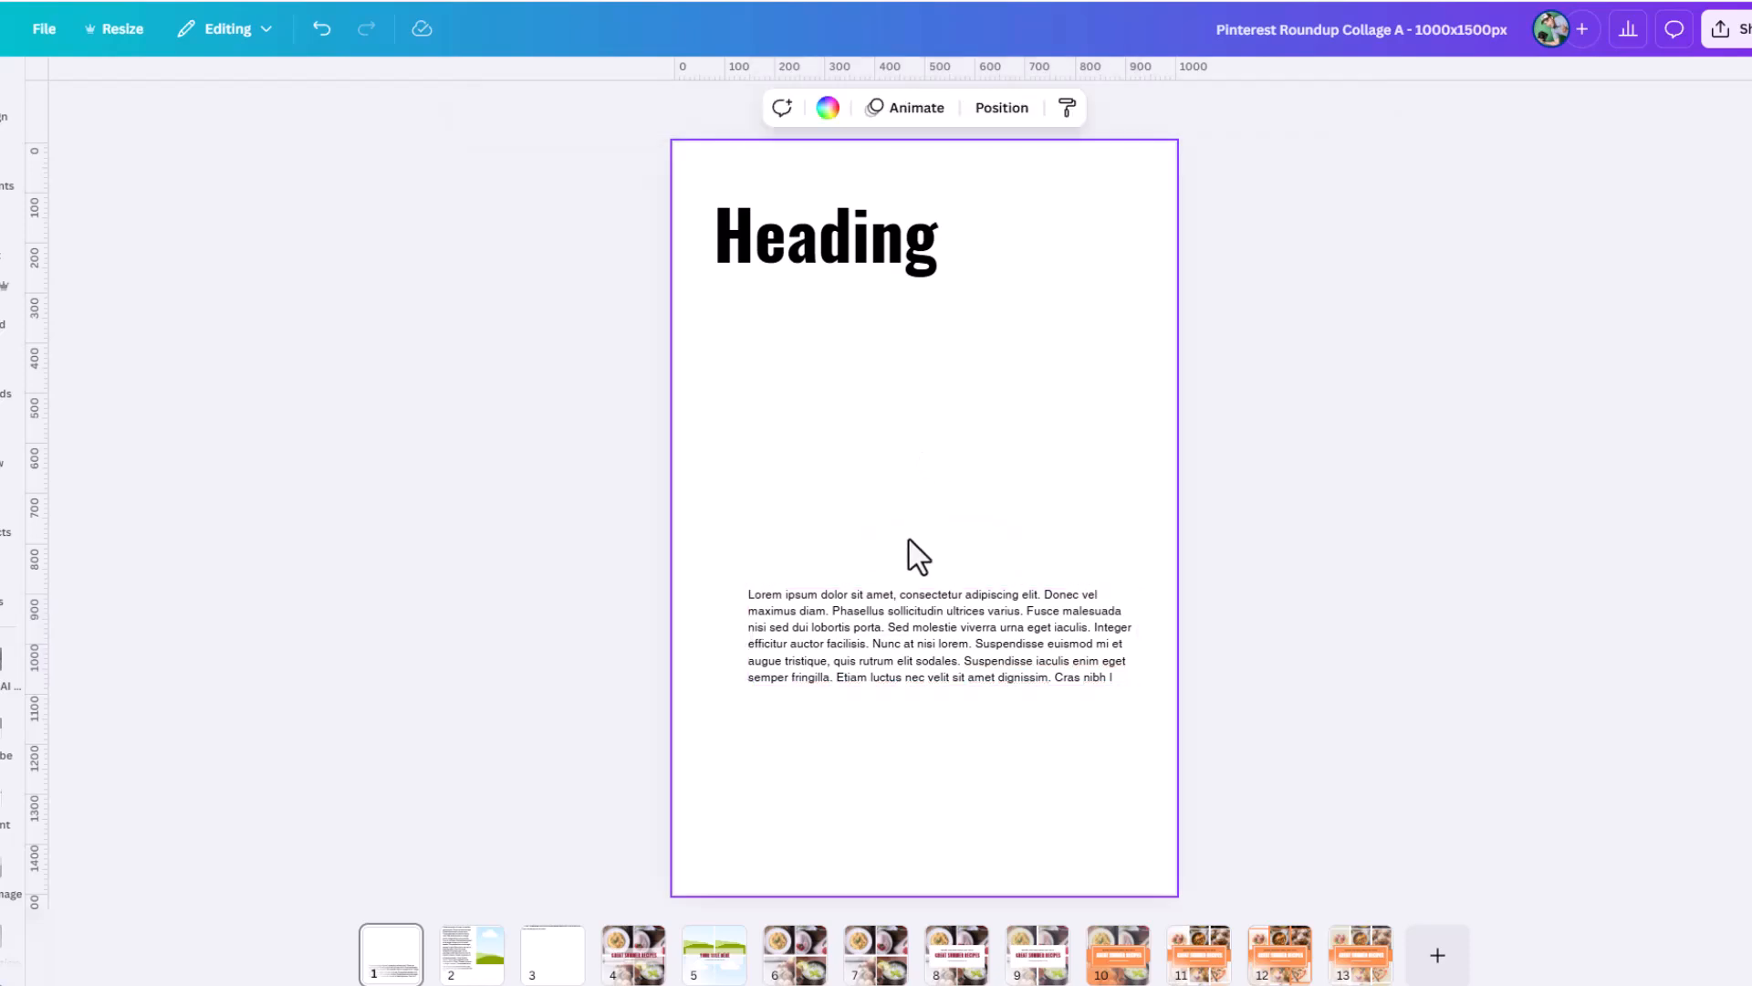
Move the shortened body text box down near the page bottom and shift the heading right to roughly line up with it.
left_click_drag(848, 665, 885, 808)
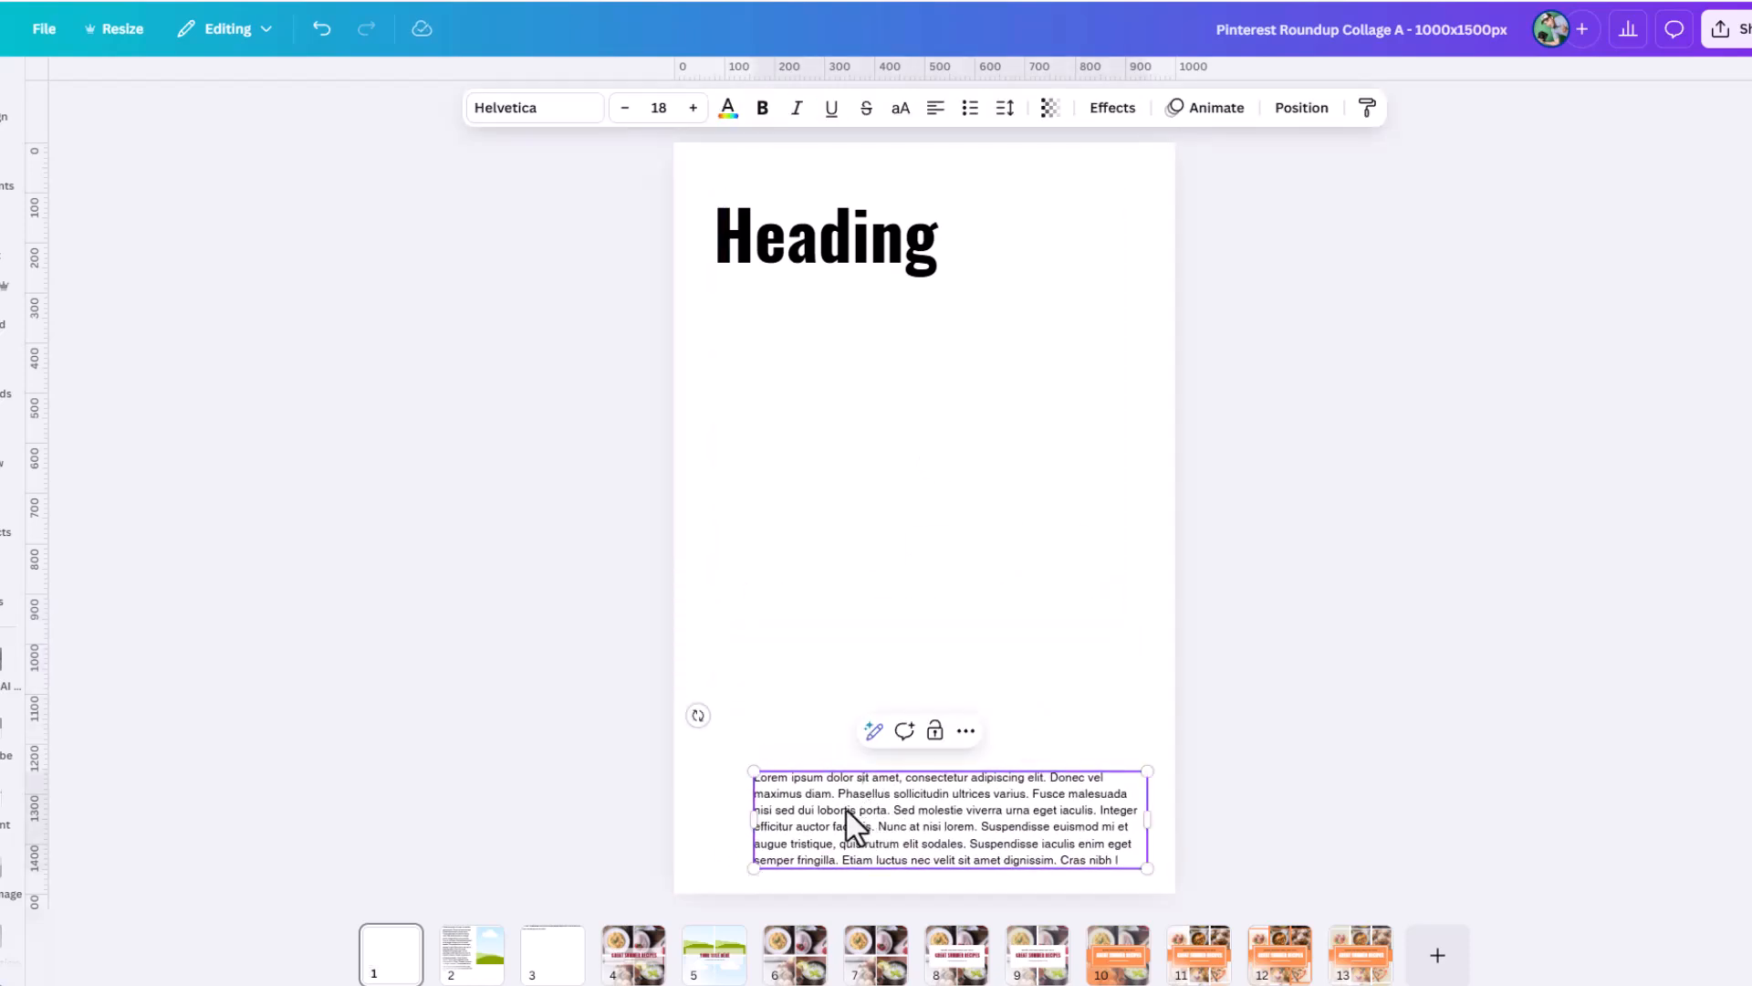
left_click(758, 219)
mouse_move(759, 219)
left_mouse_down()
mouse_move(778, 204)
mouse_move(787, 217)
left_mouse_up()
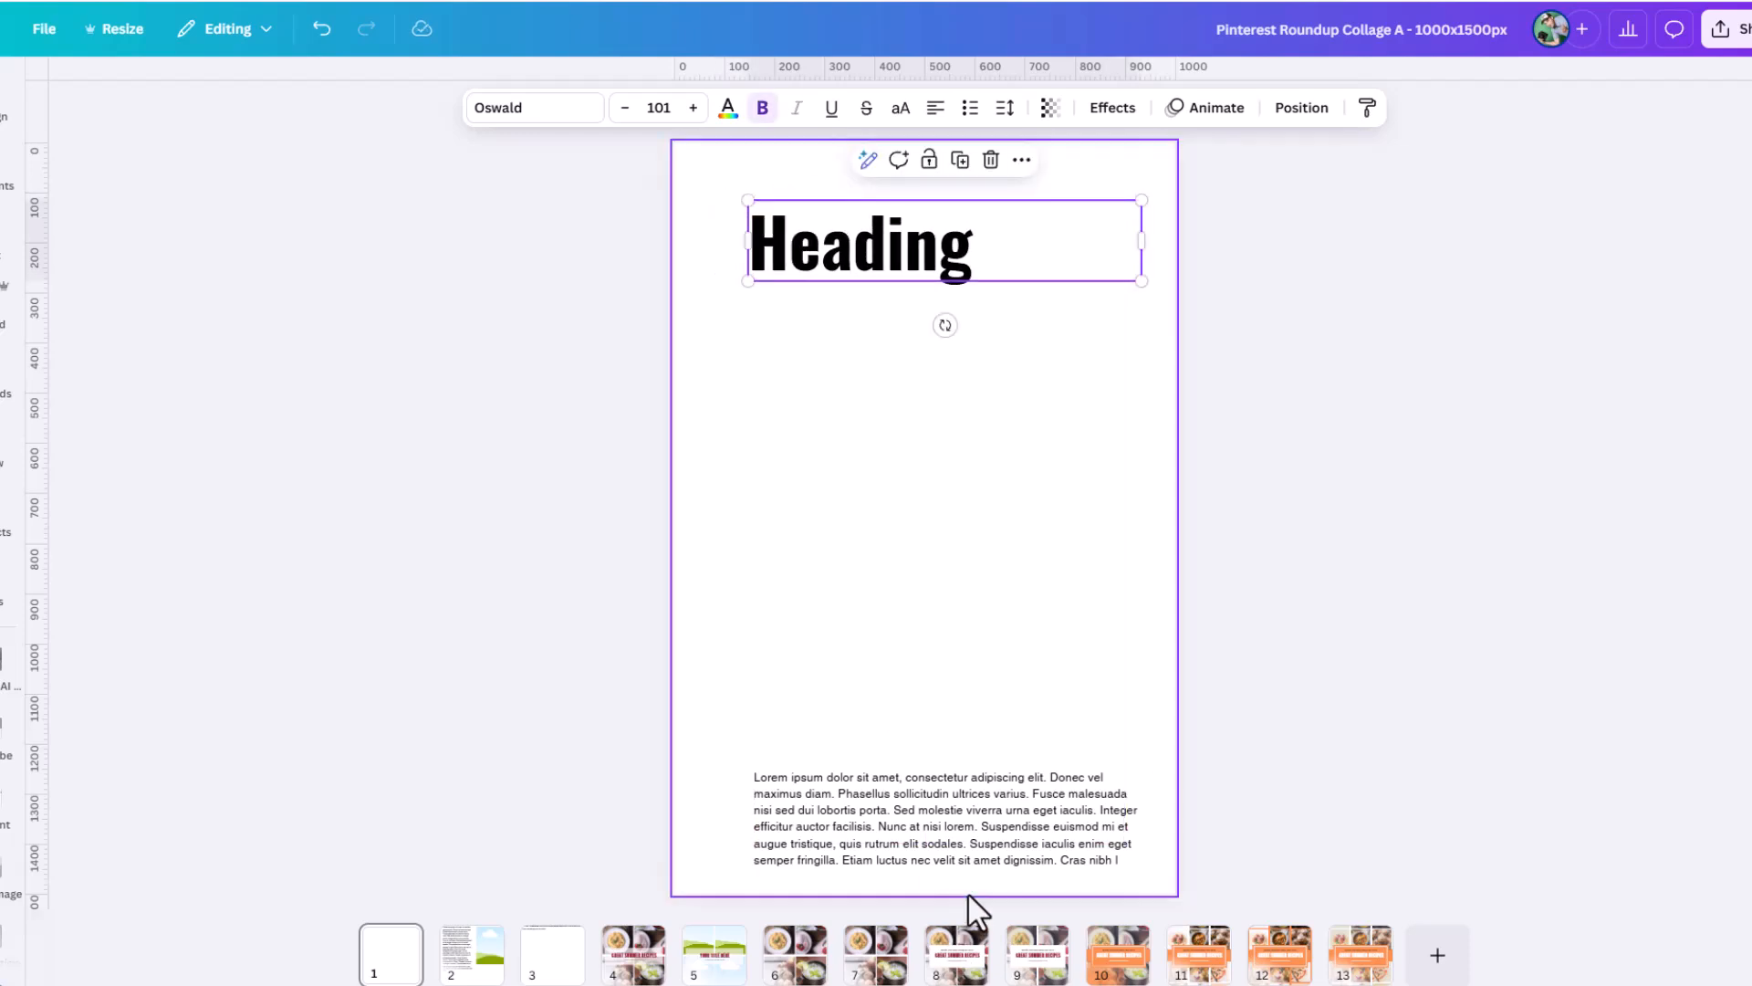
Copy all of the lorem ipsum text in the body text box.
left_click(965, 887)
left_click(955, 840)
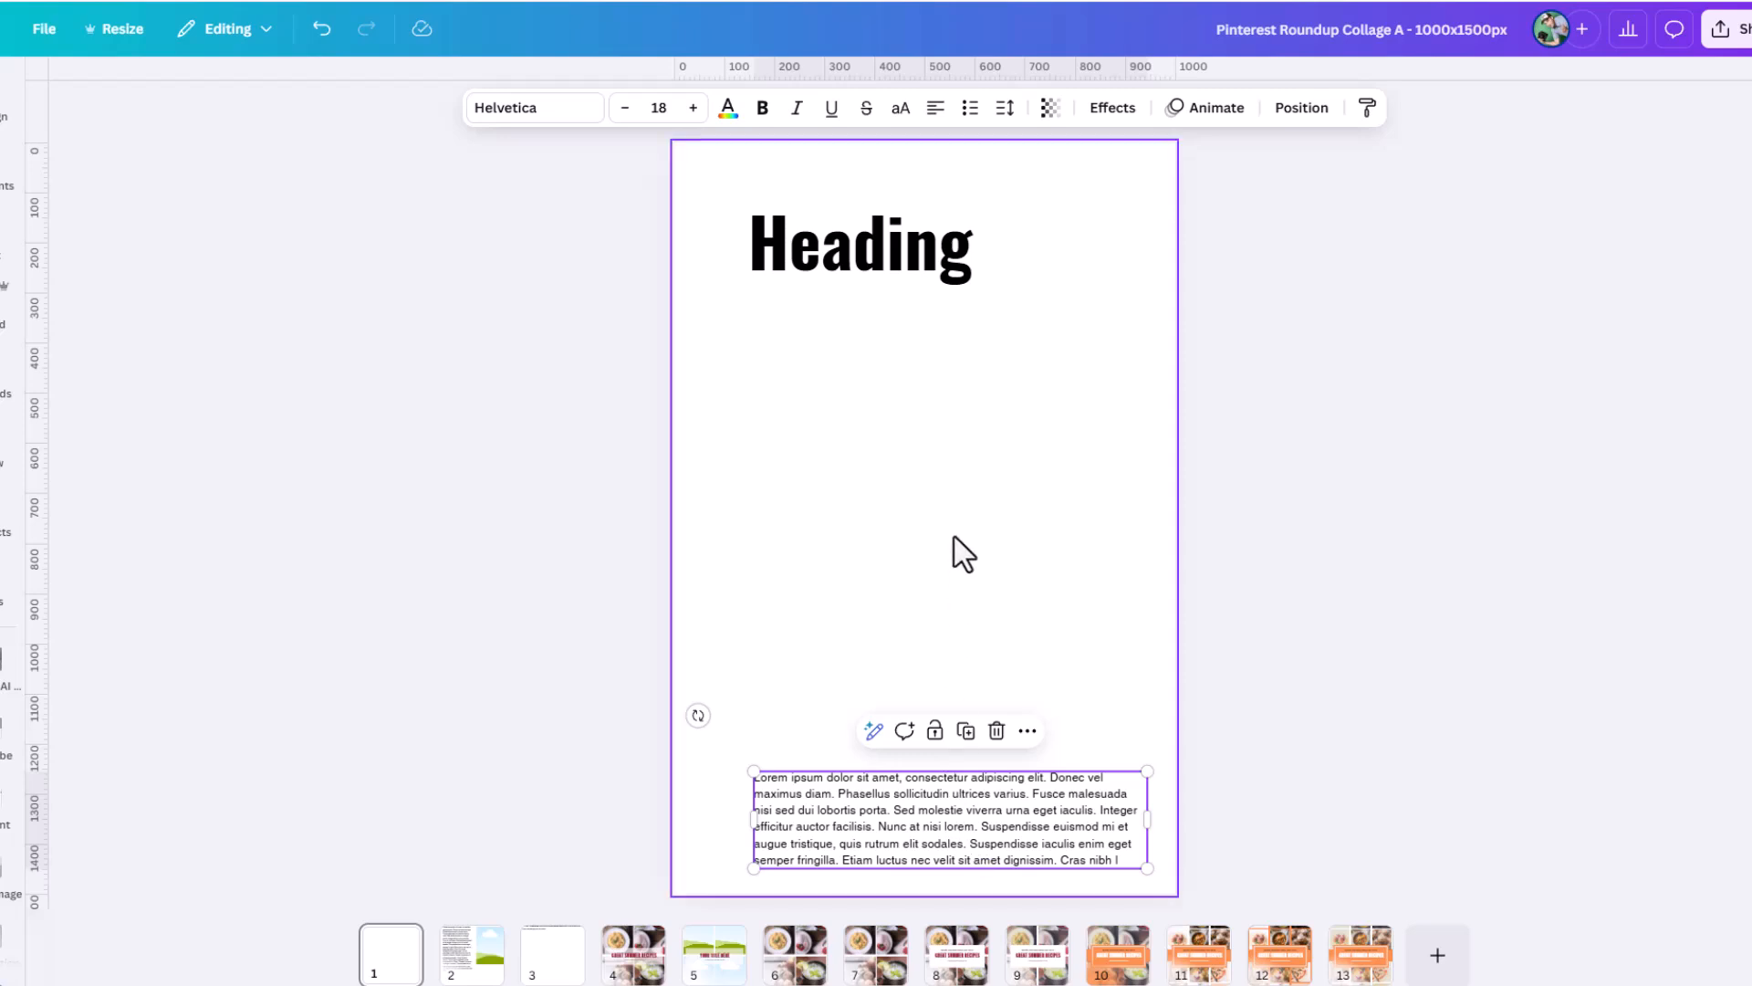
left_click(940, 829)
key("ctrl+a")
key("ctrl+c")
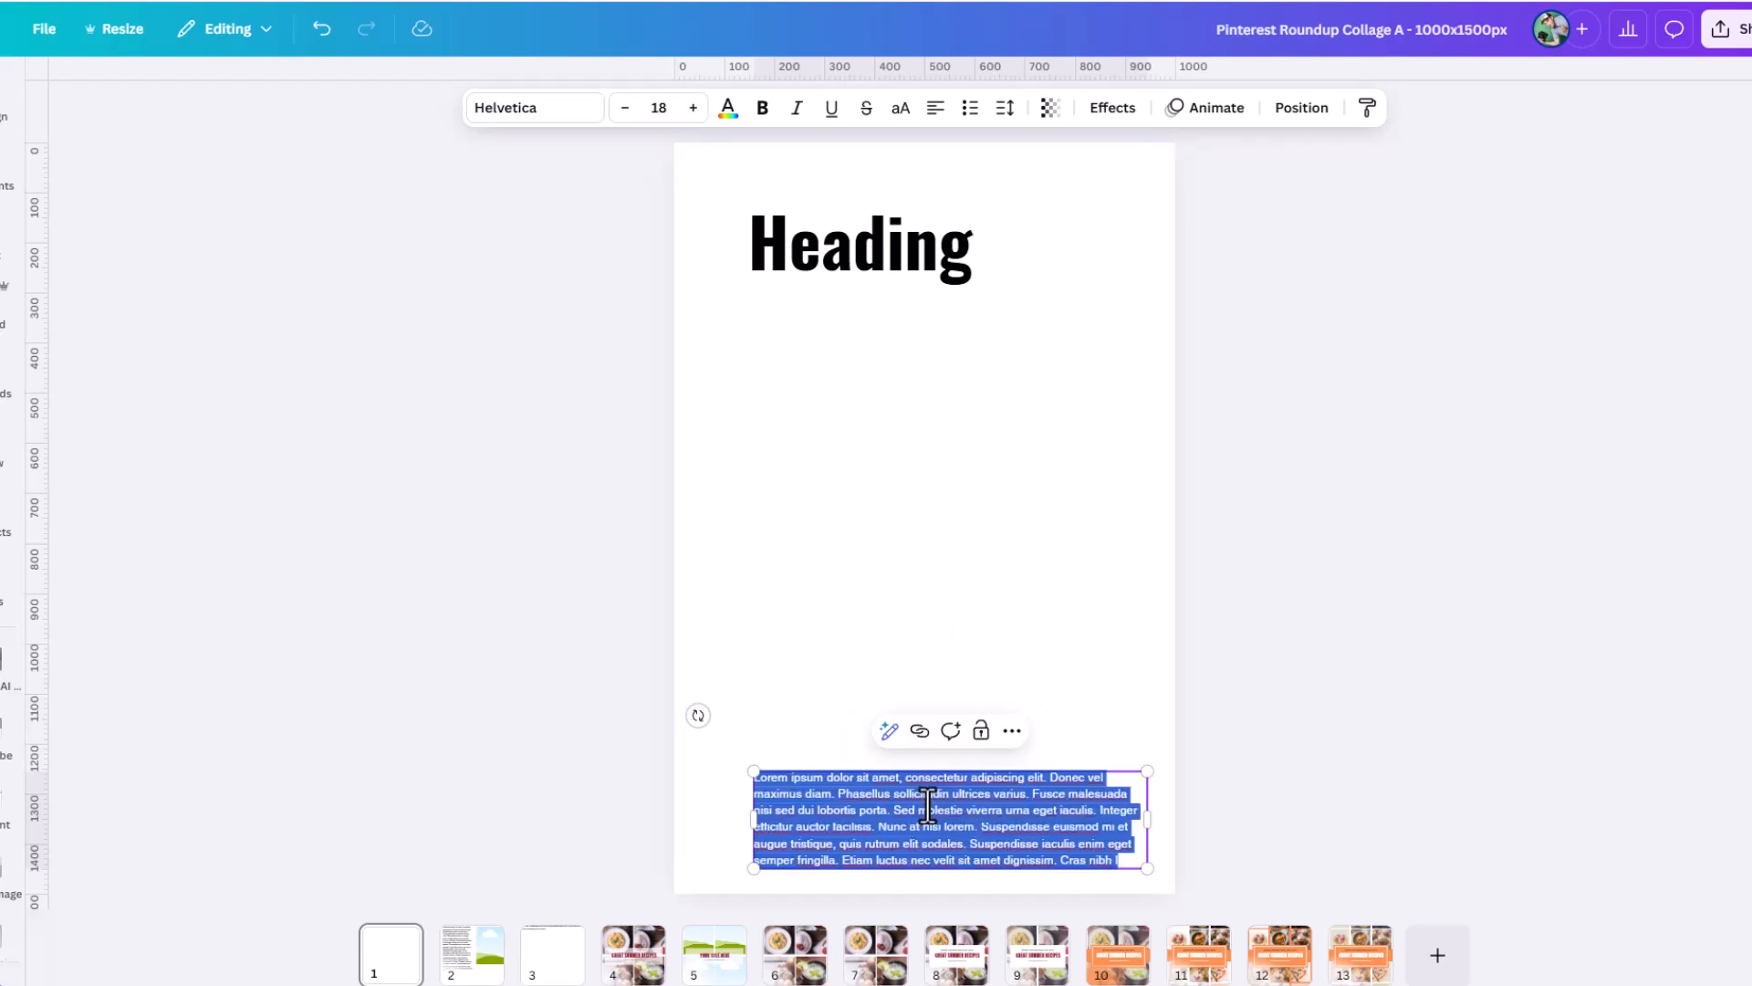
left_click(939, 768)
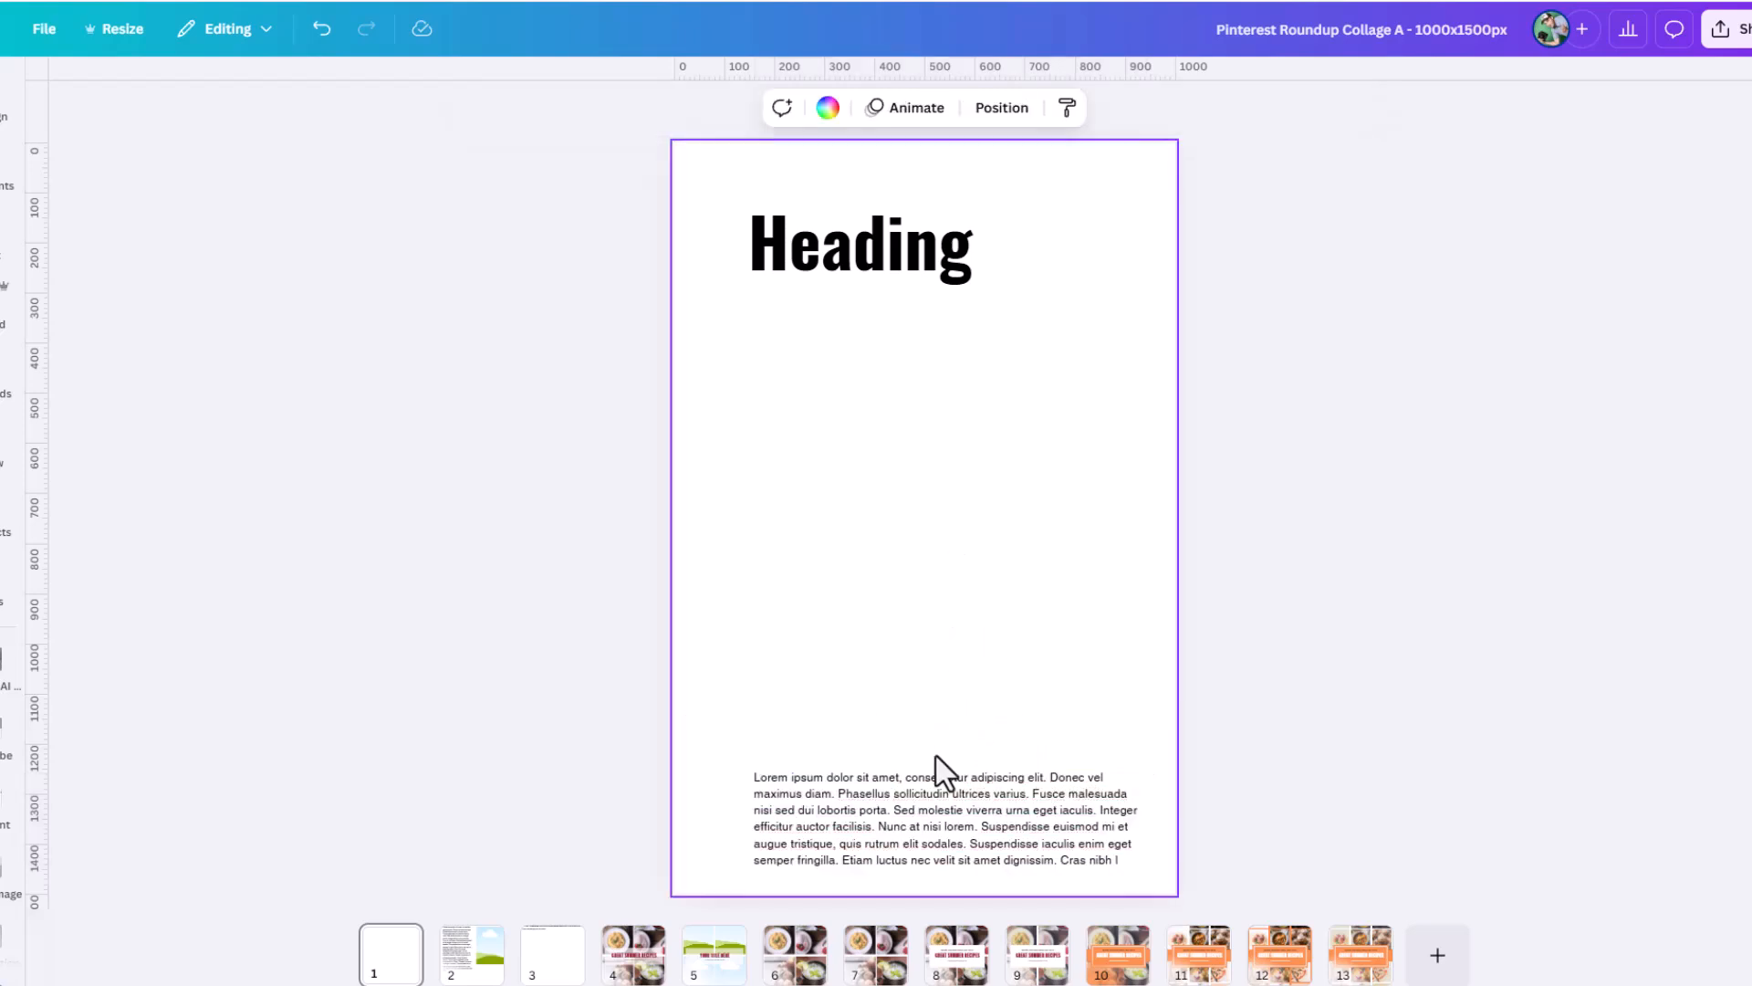
Set the body text box to anchor at the bottom so added text grows upward.
left_click(895, 829)
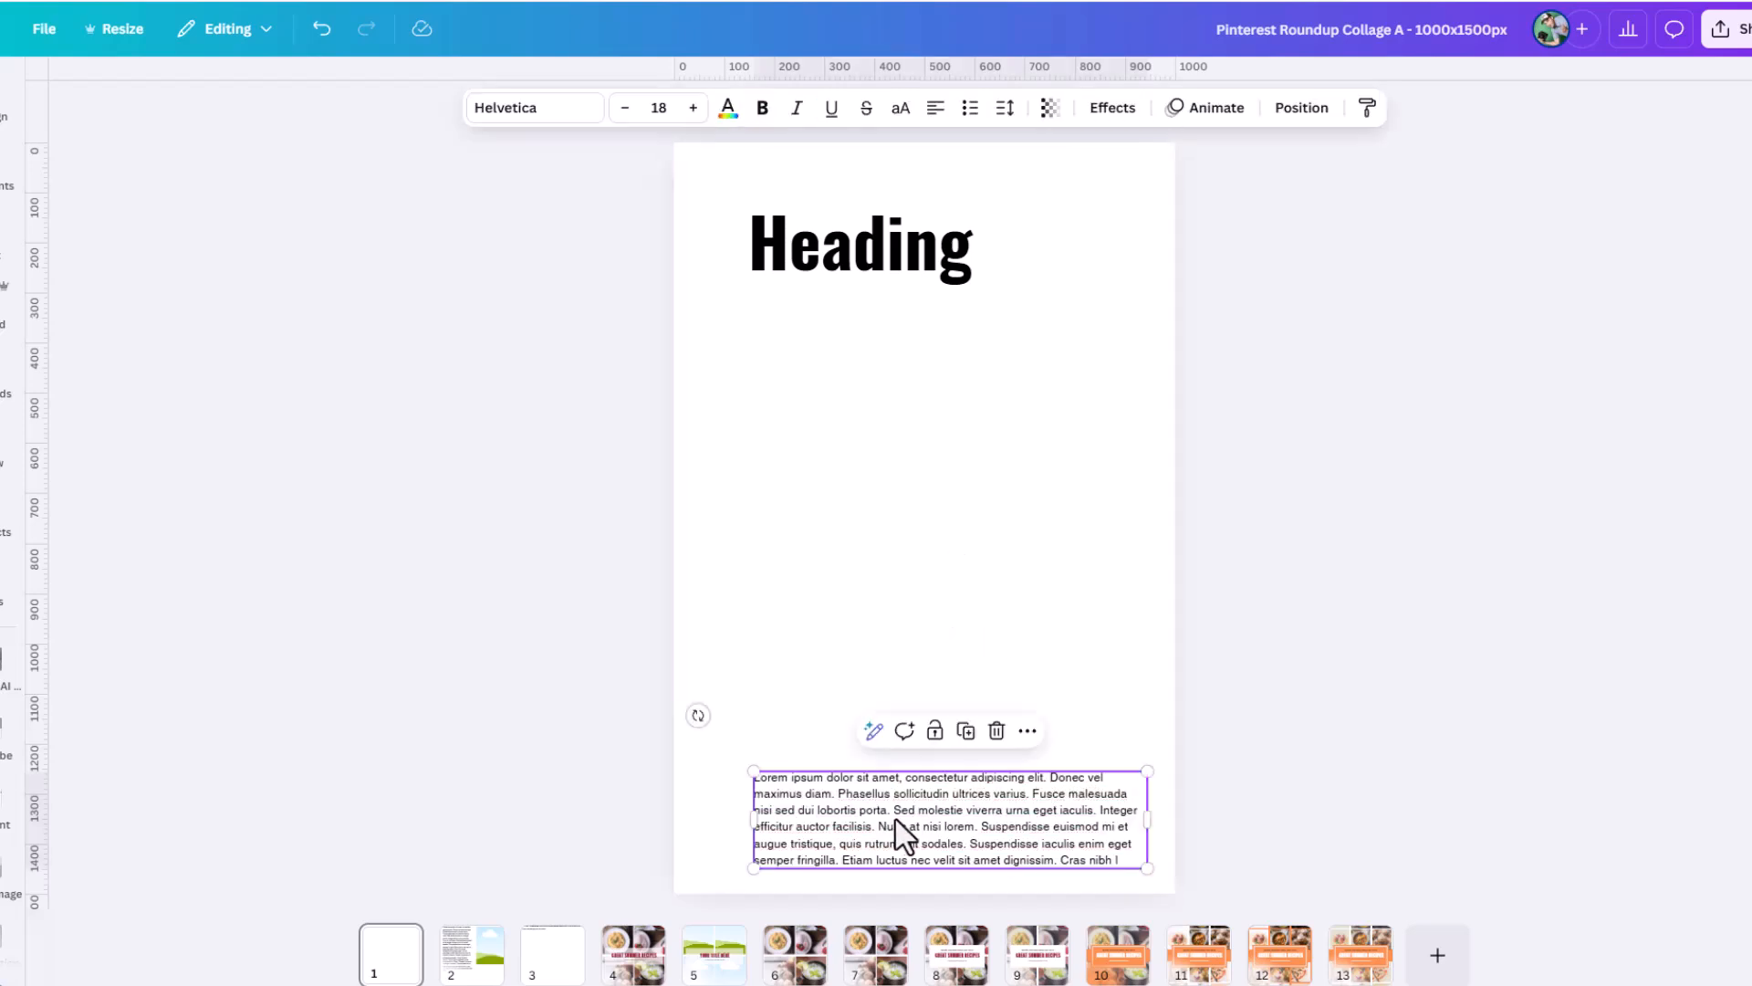
left_click(1008, 114)
left_click(1096, 339)
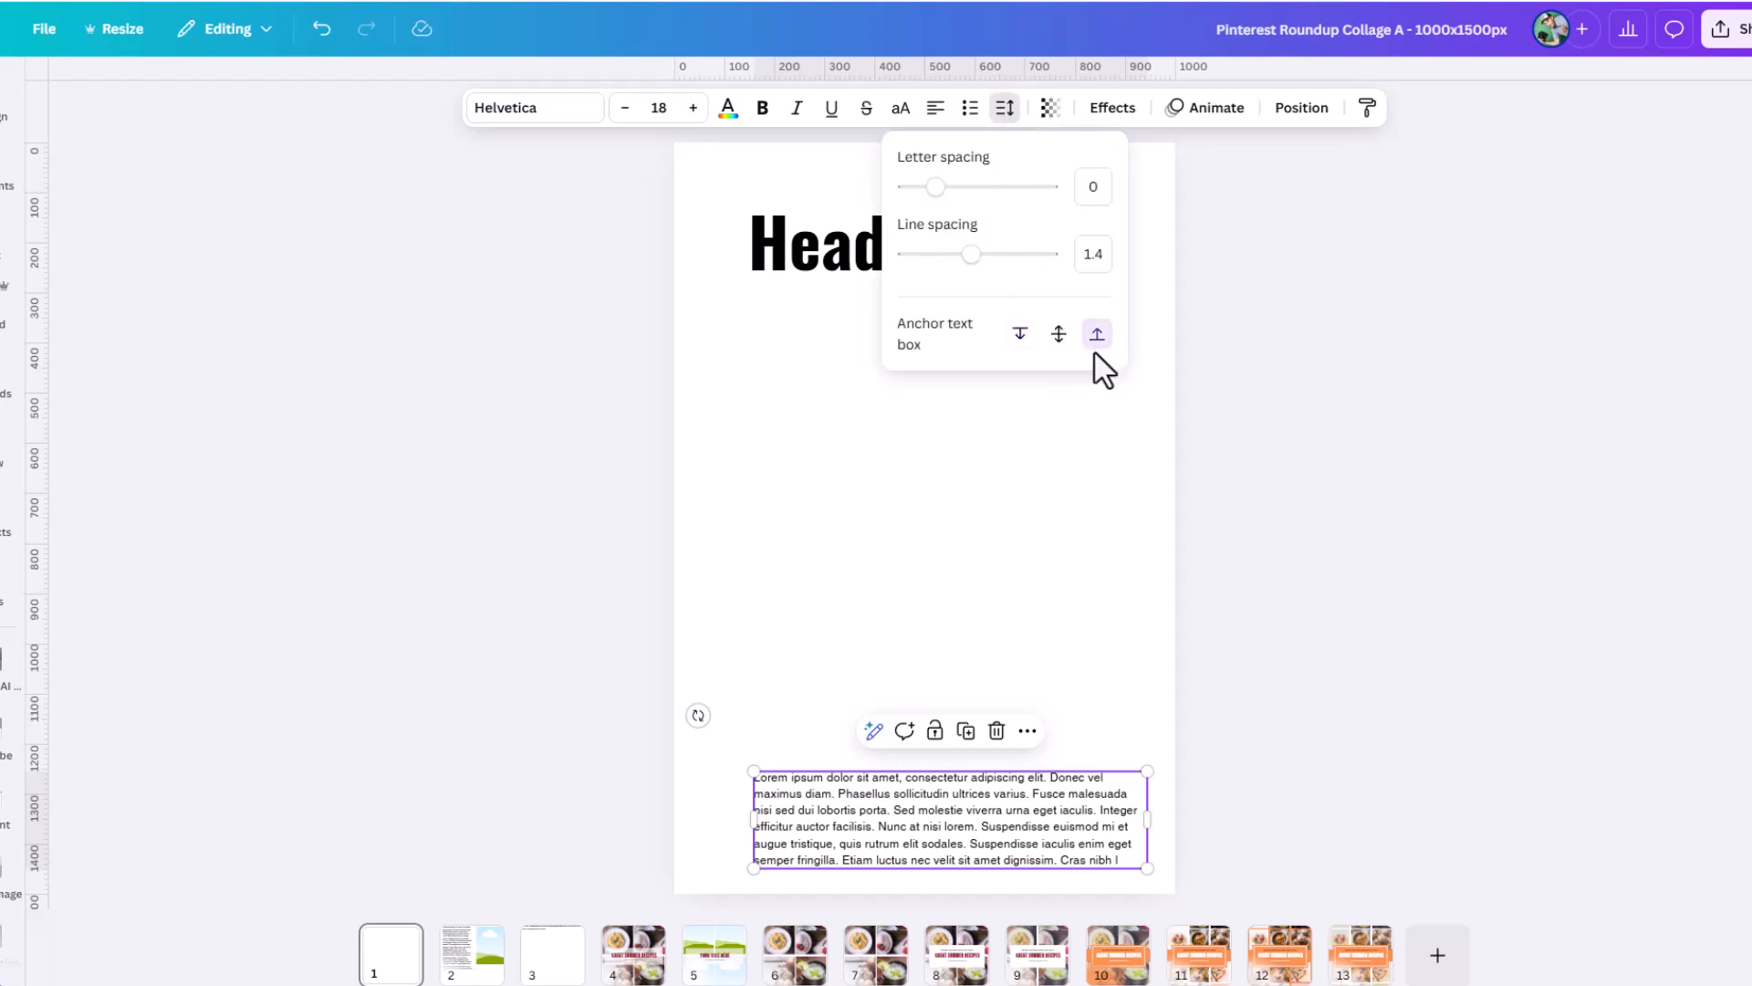
Paste three more copies of the lorem ipsum paragraph at the end of the body text, each on a new line.
left_click(1124, 860)
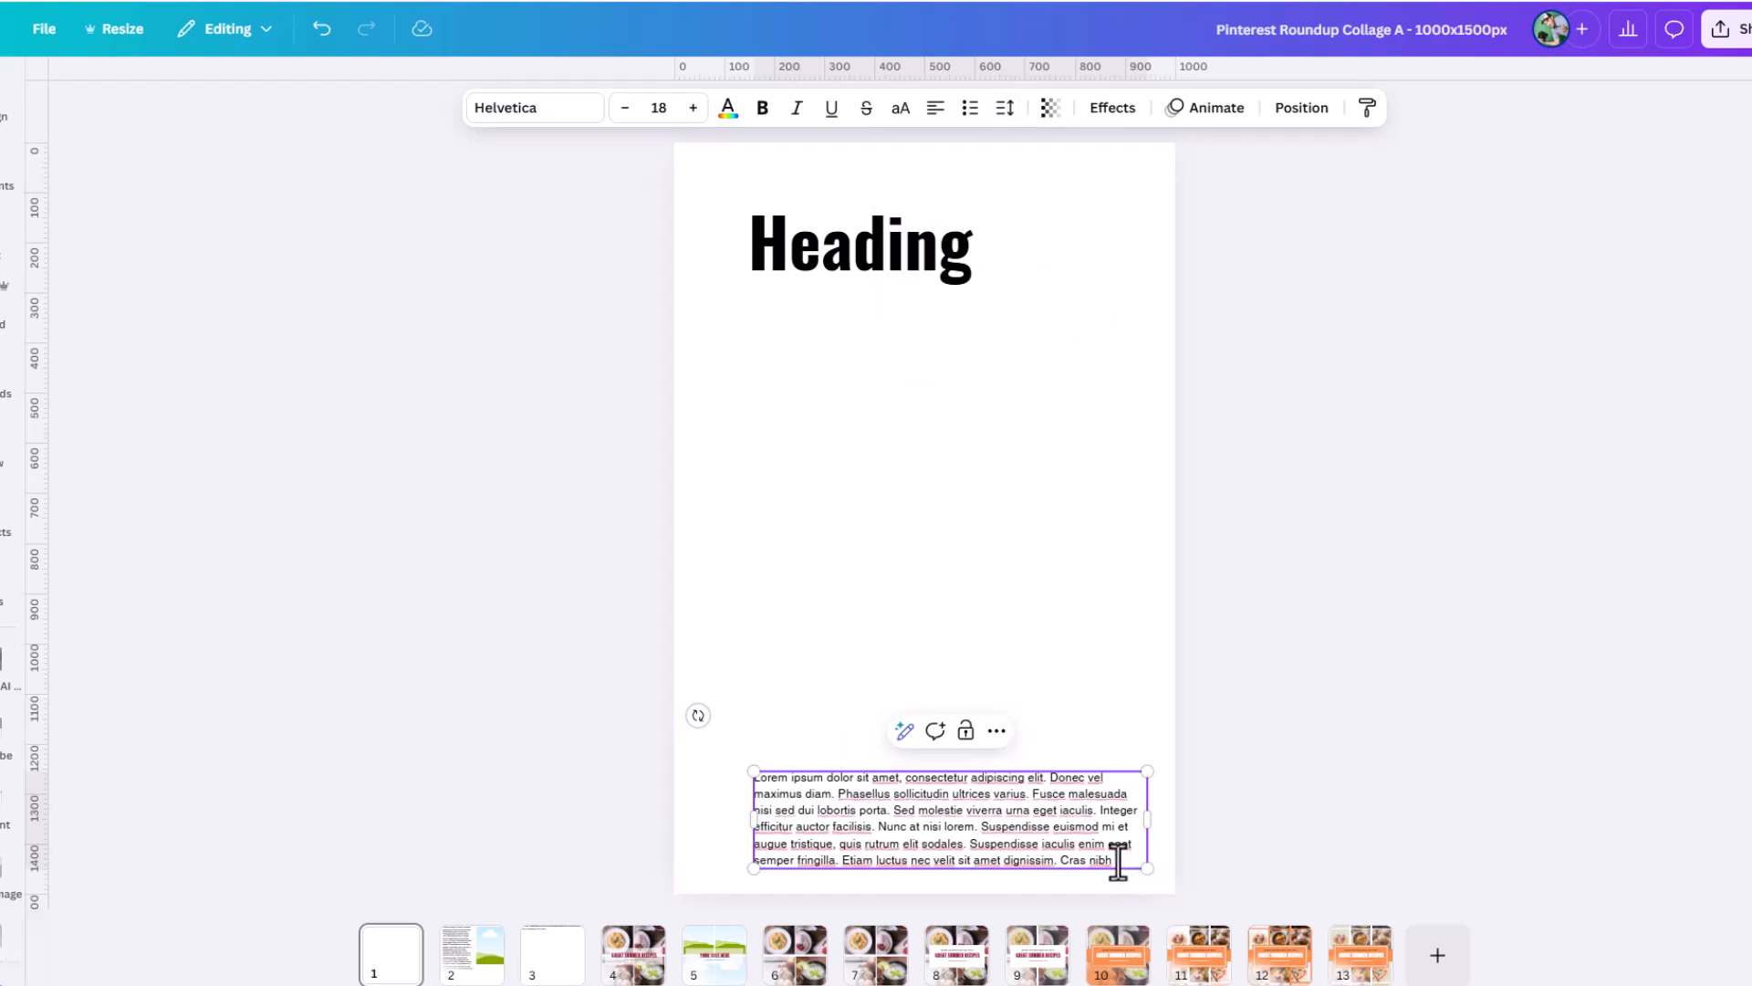
key("Return")
key("ctrl+v")
key("Return")
key("ctrl+v")
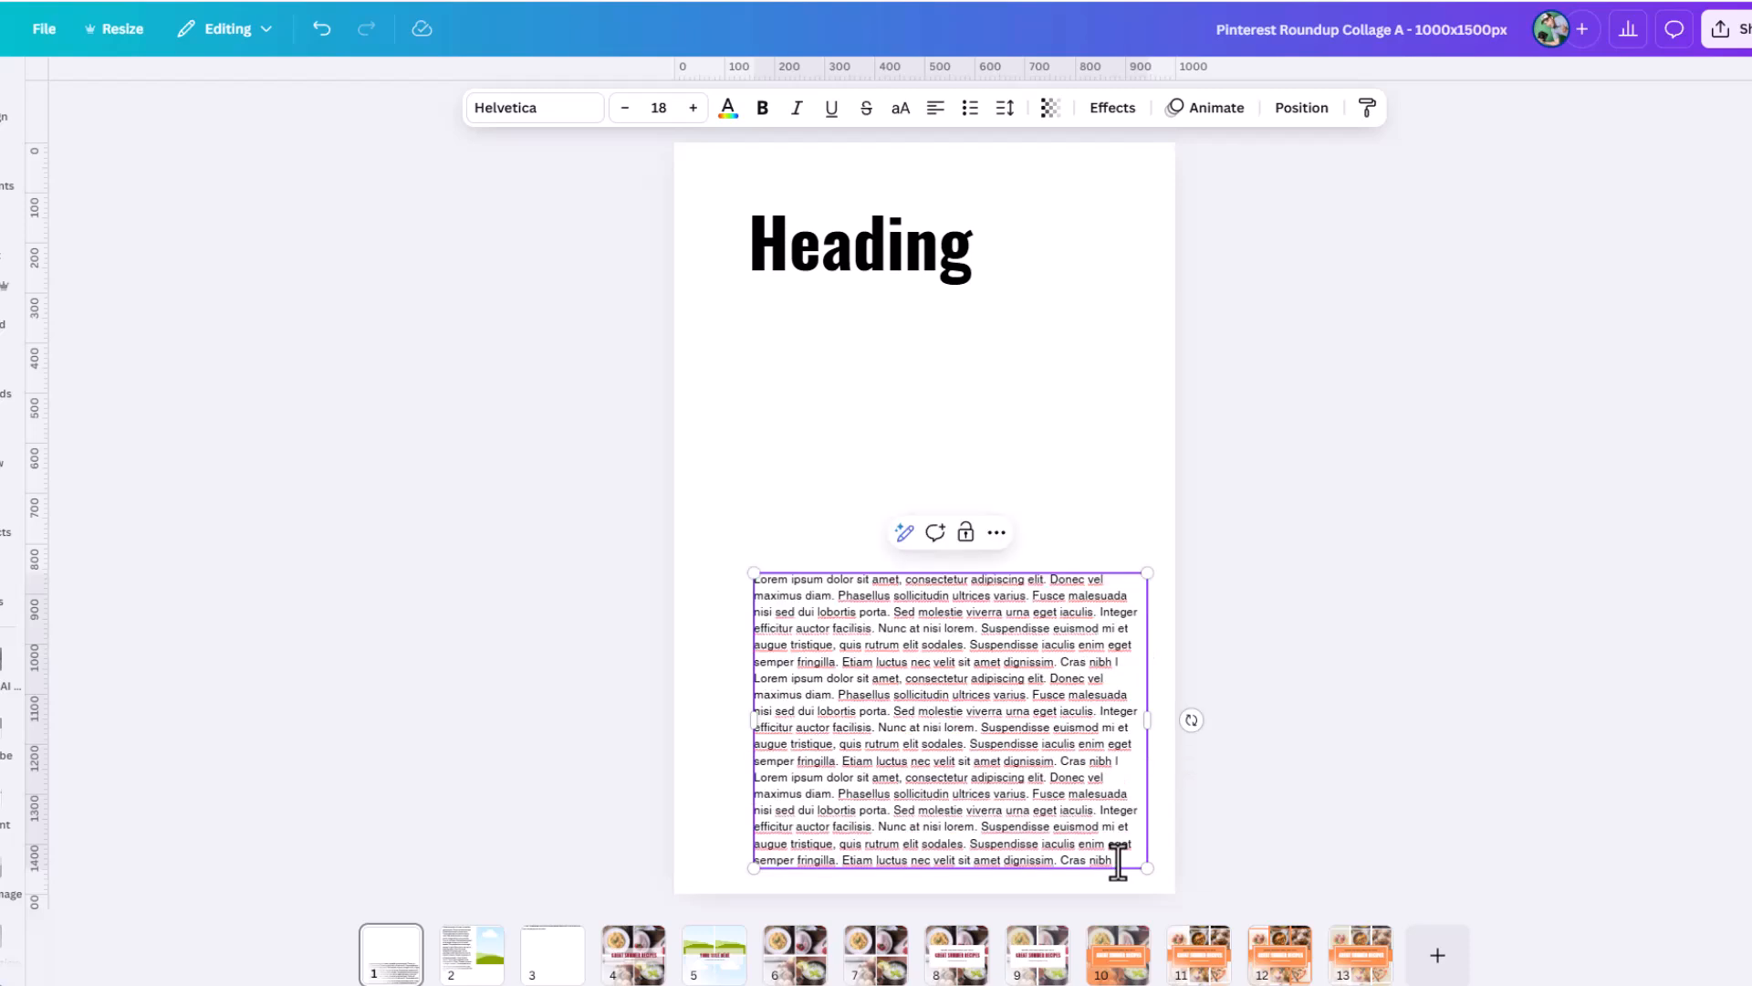
key("Return")
key("ctrl+v")
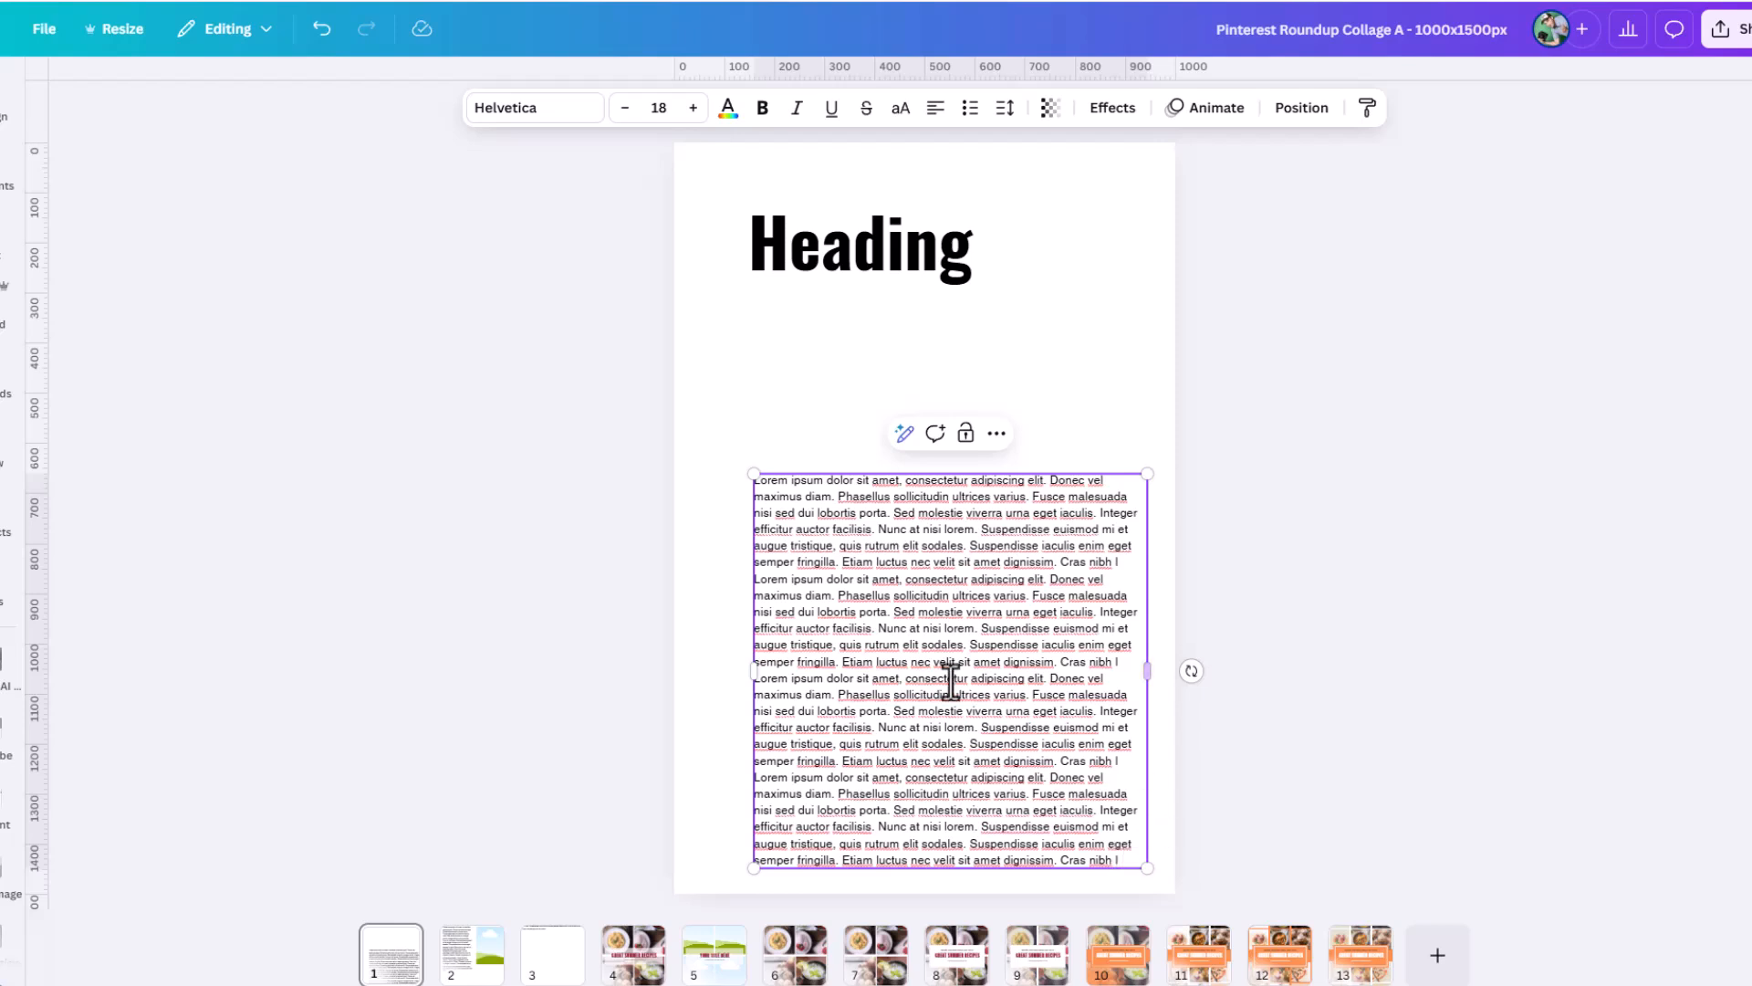
Add a second heading line reading "dfdf" and position the heading box just above the body text.
left_click(868, 272)
left_click_drag(868, 274, 862, 467)
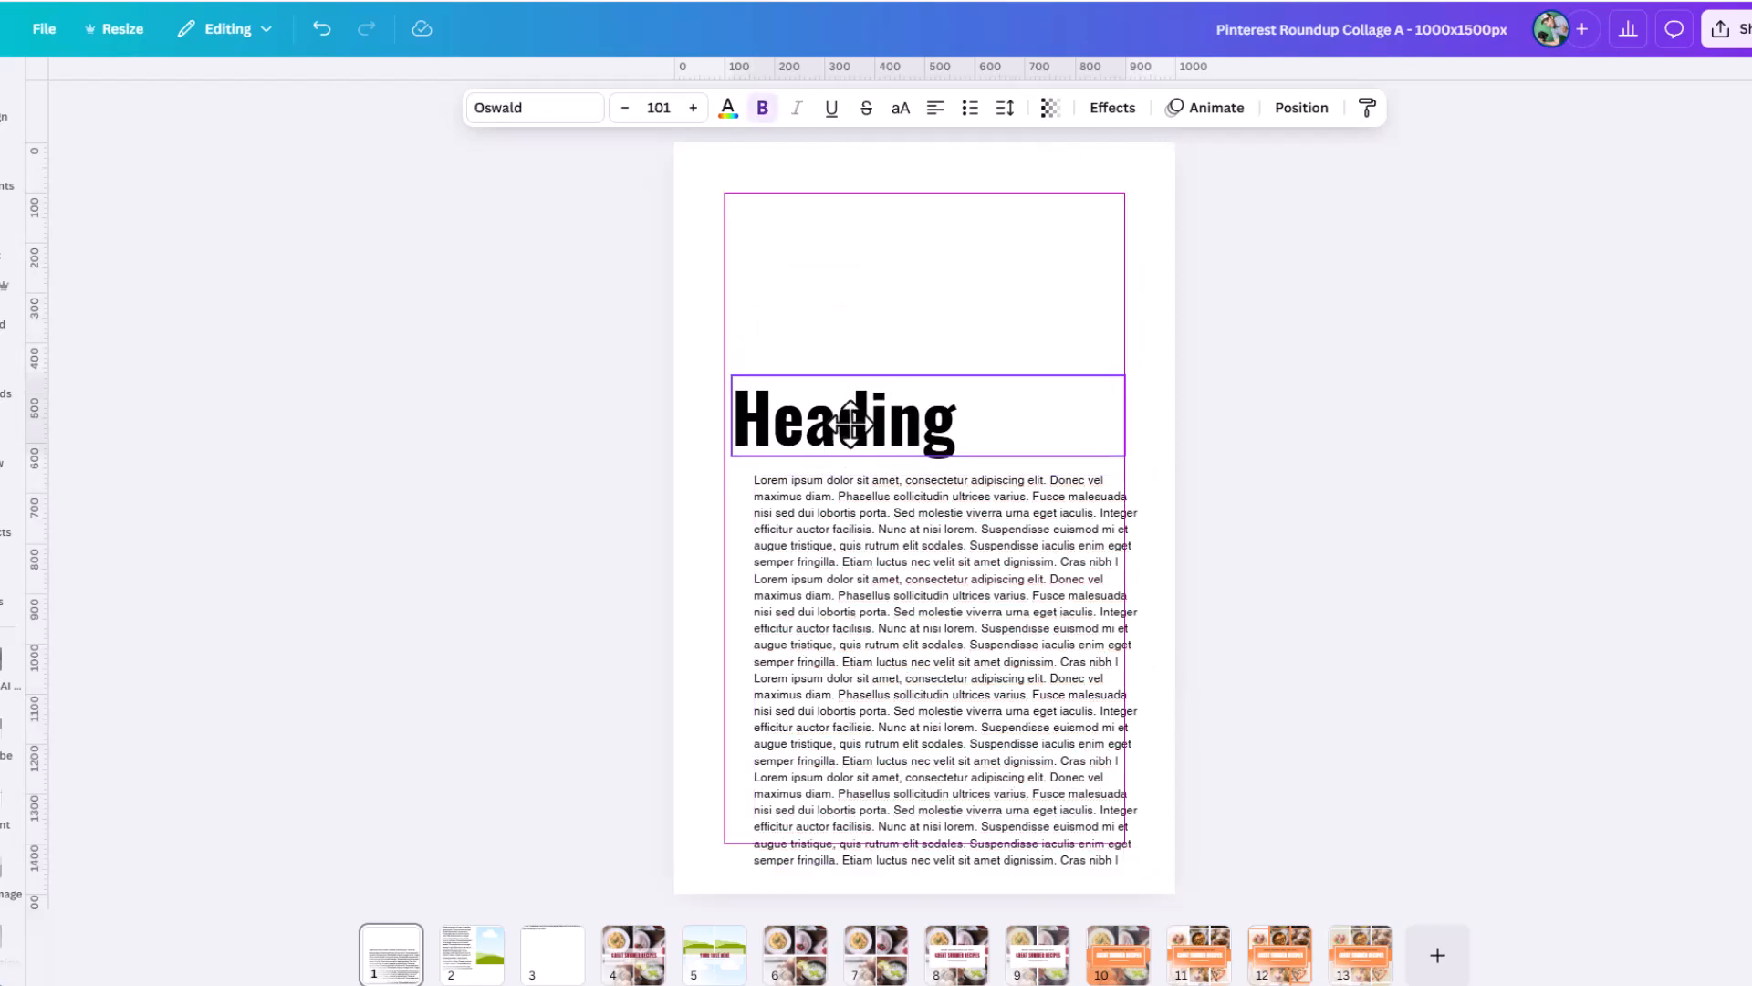
left_click(982, 425)
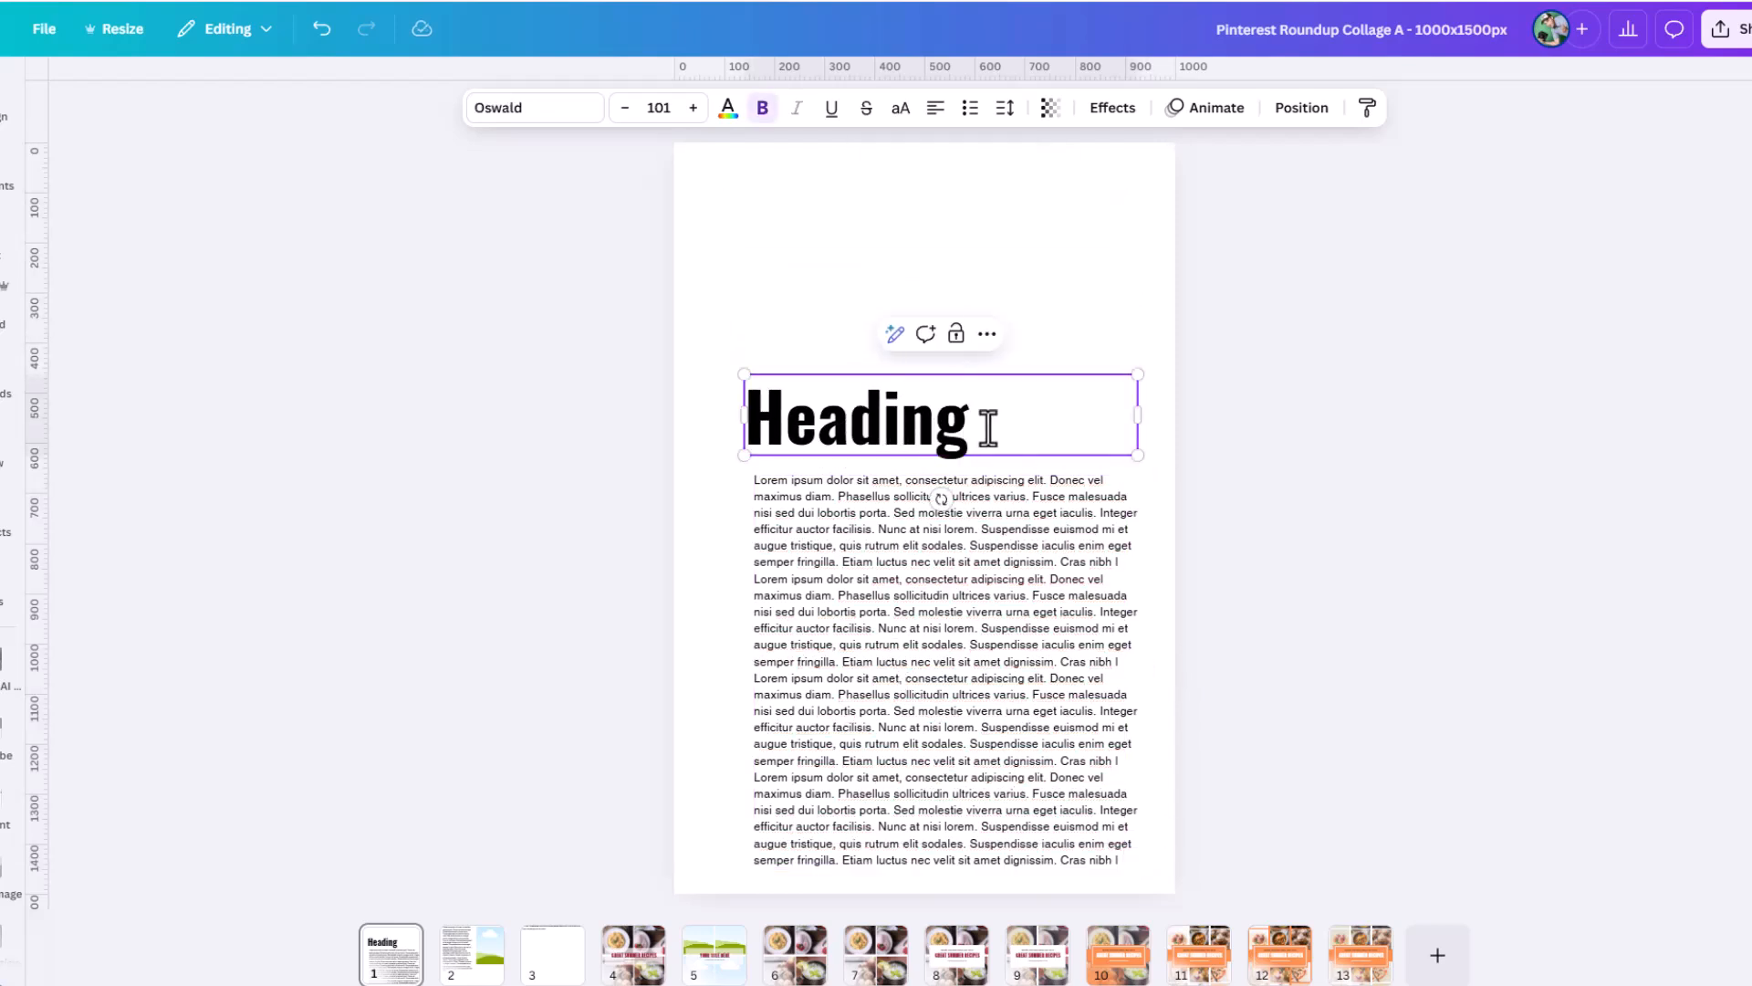
key("Return")
type("dfdf")
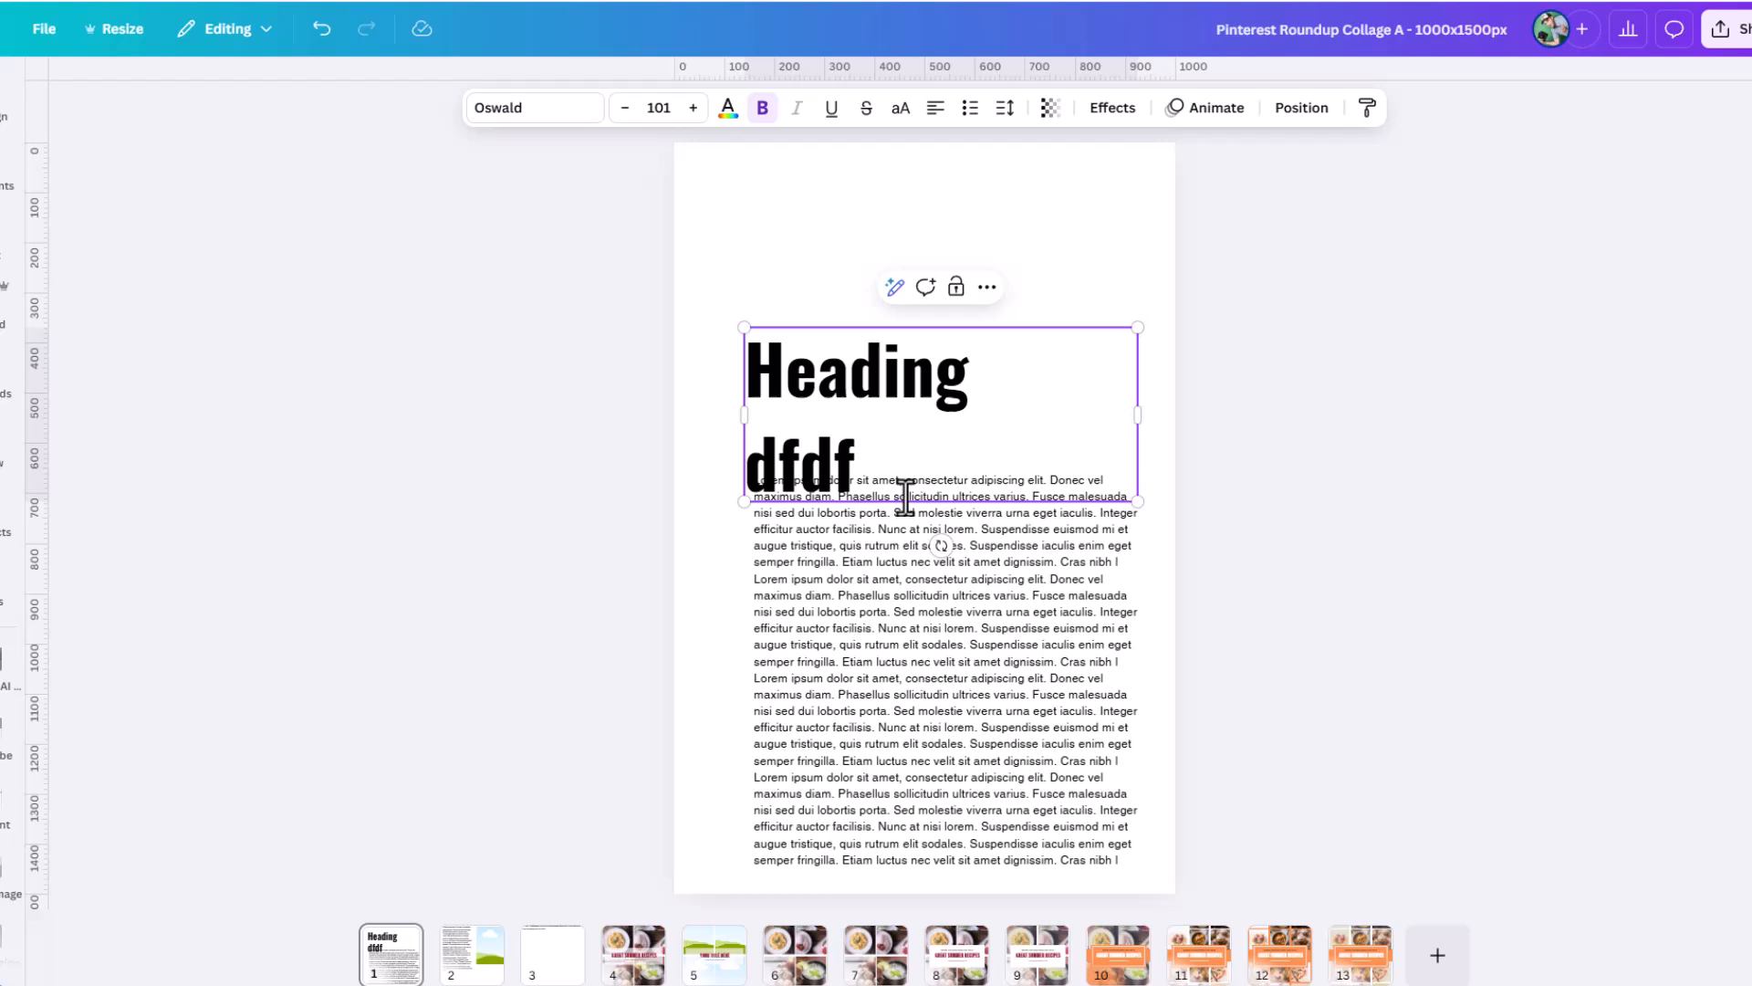
left_click(704, 486)
left_click_drag(847, 464, 860, 423)
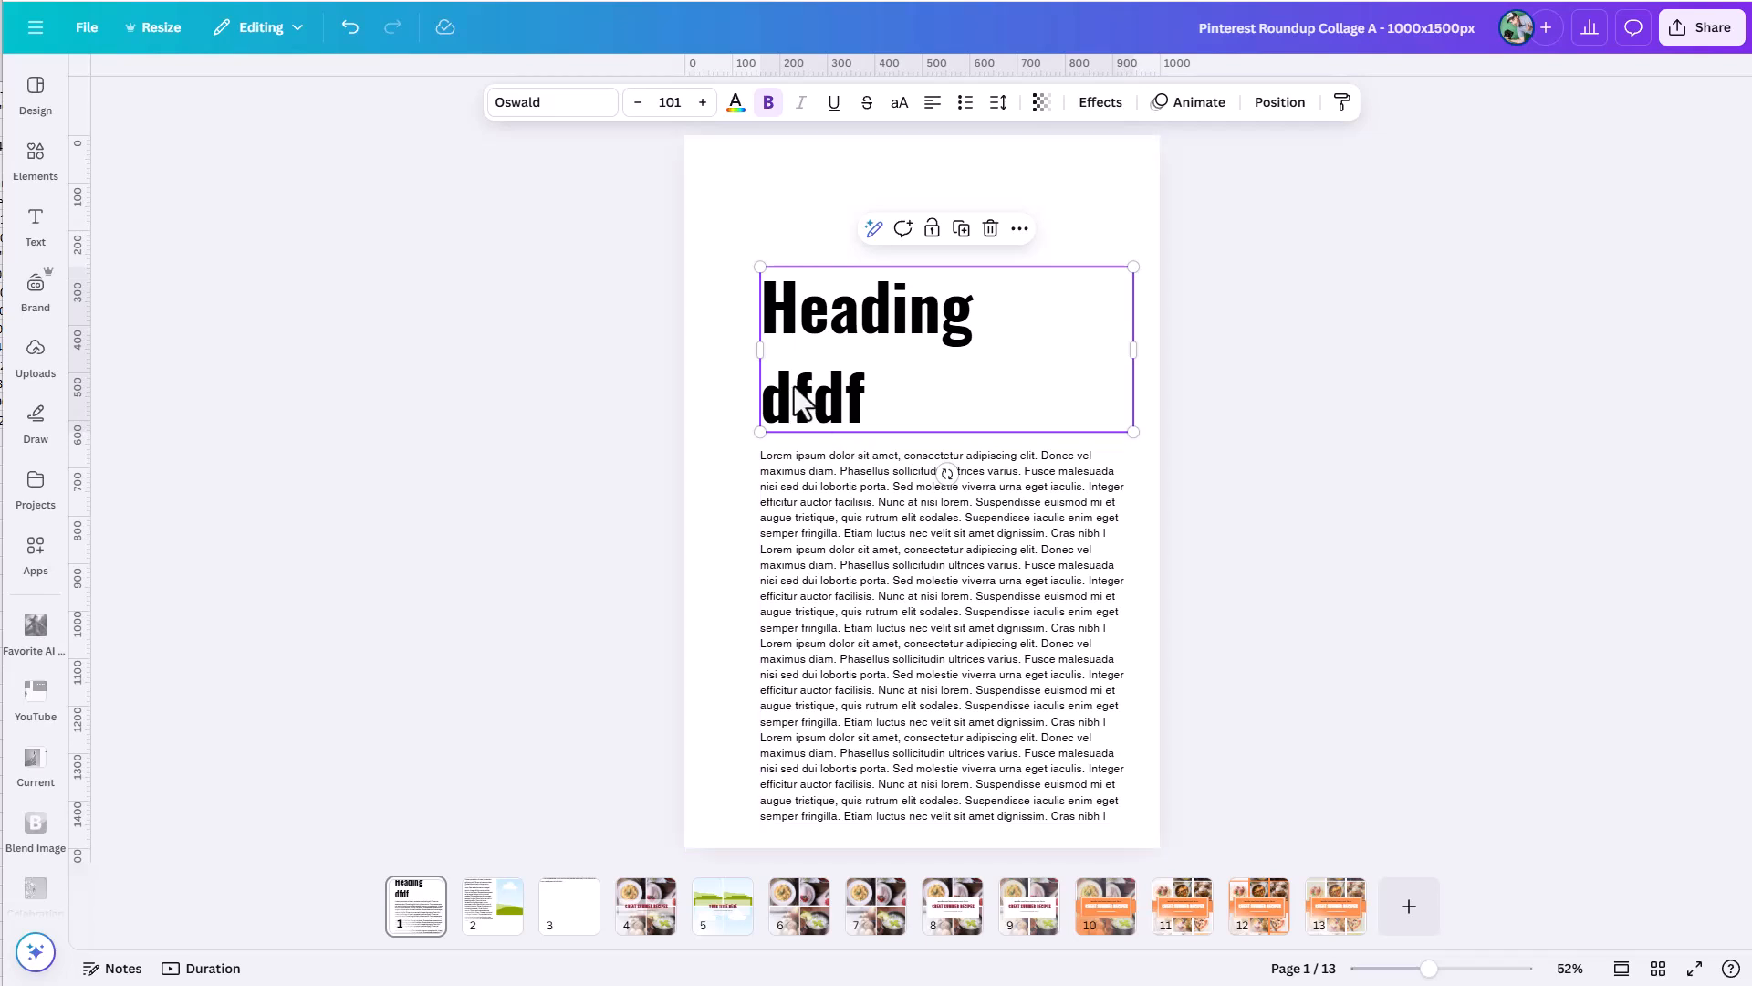
Delete the heading's "dfdf" line and move the heading up near the top of the page.
left_click(874, 402)
left_click_drag(874, 402, 759, 402)
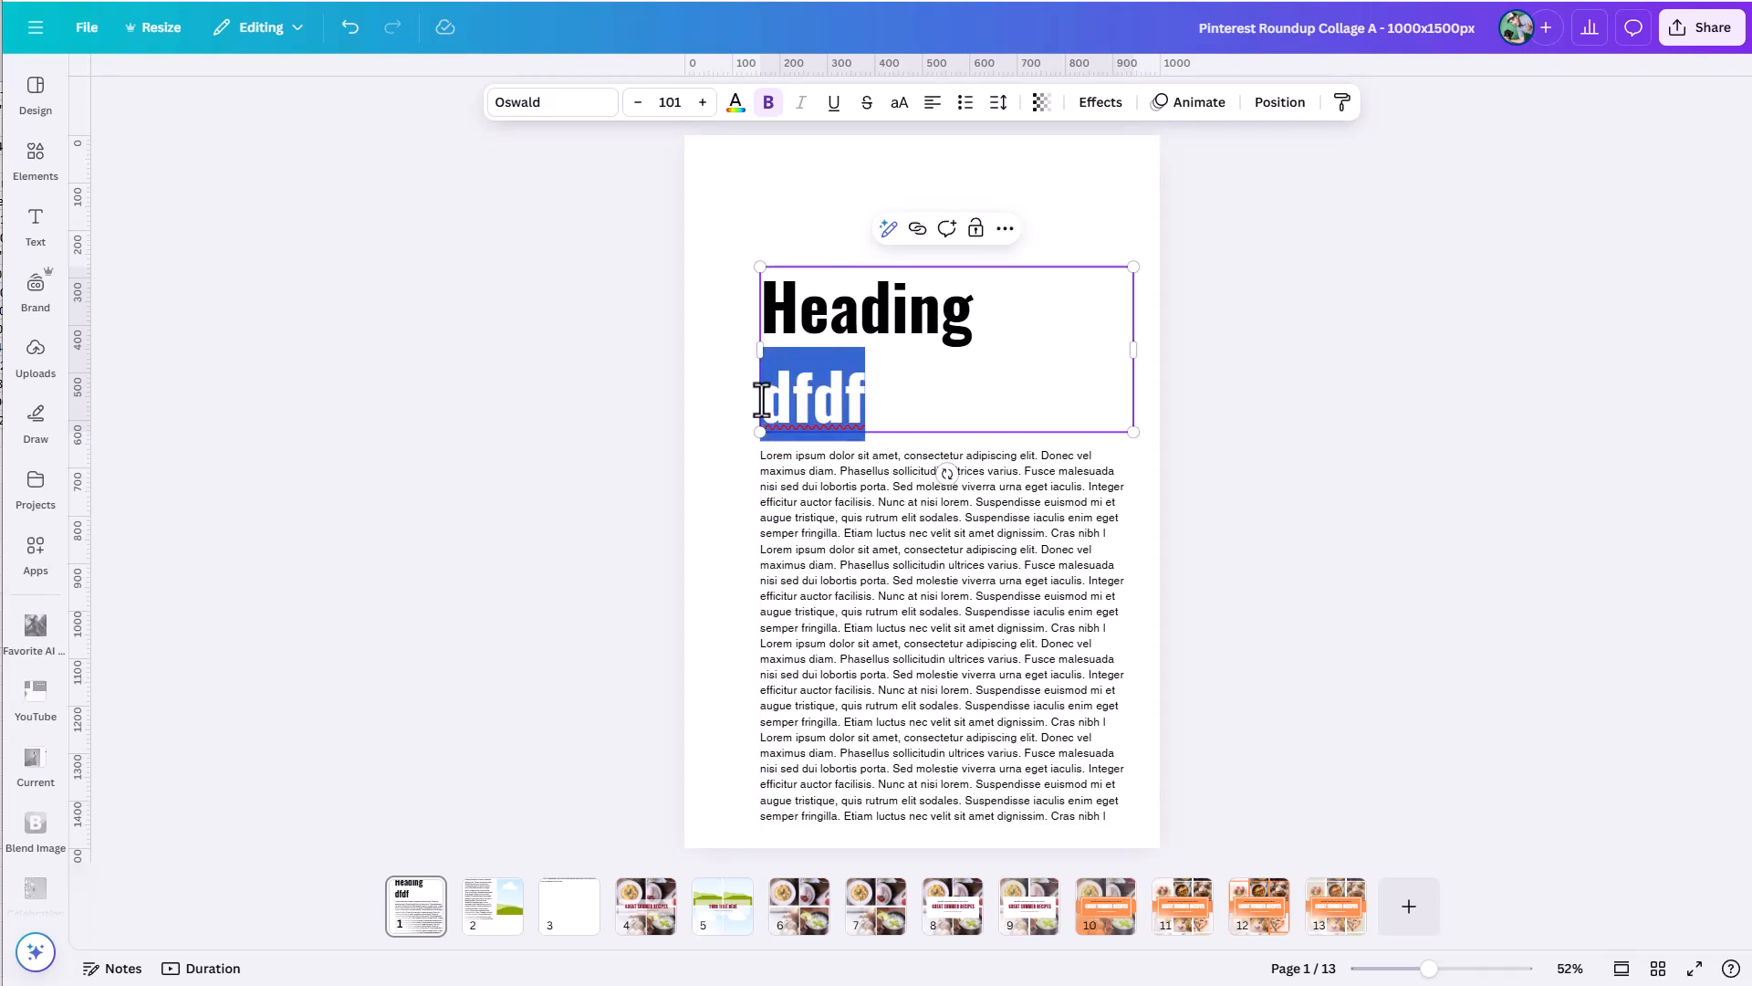
key("BackSpace")
key("BackSpace")
left_click(840, 310)
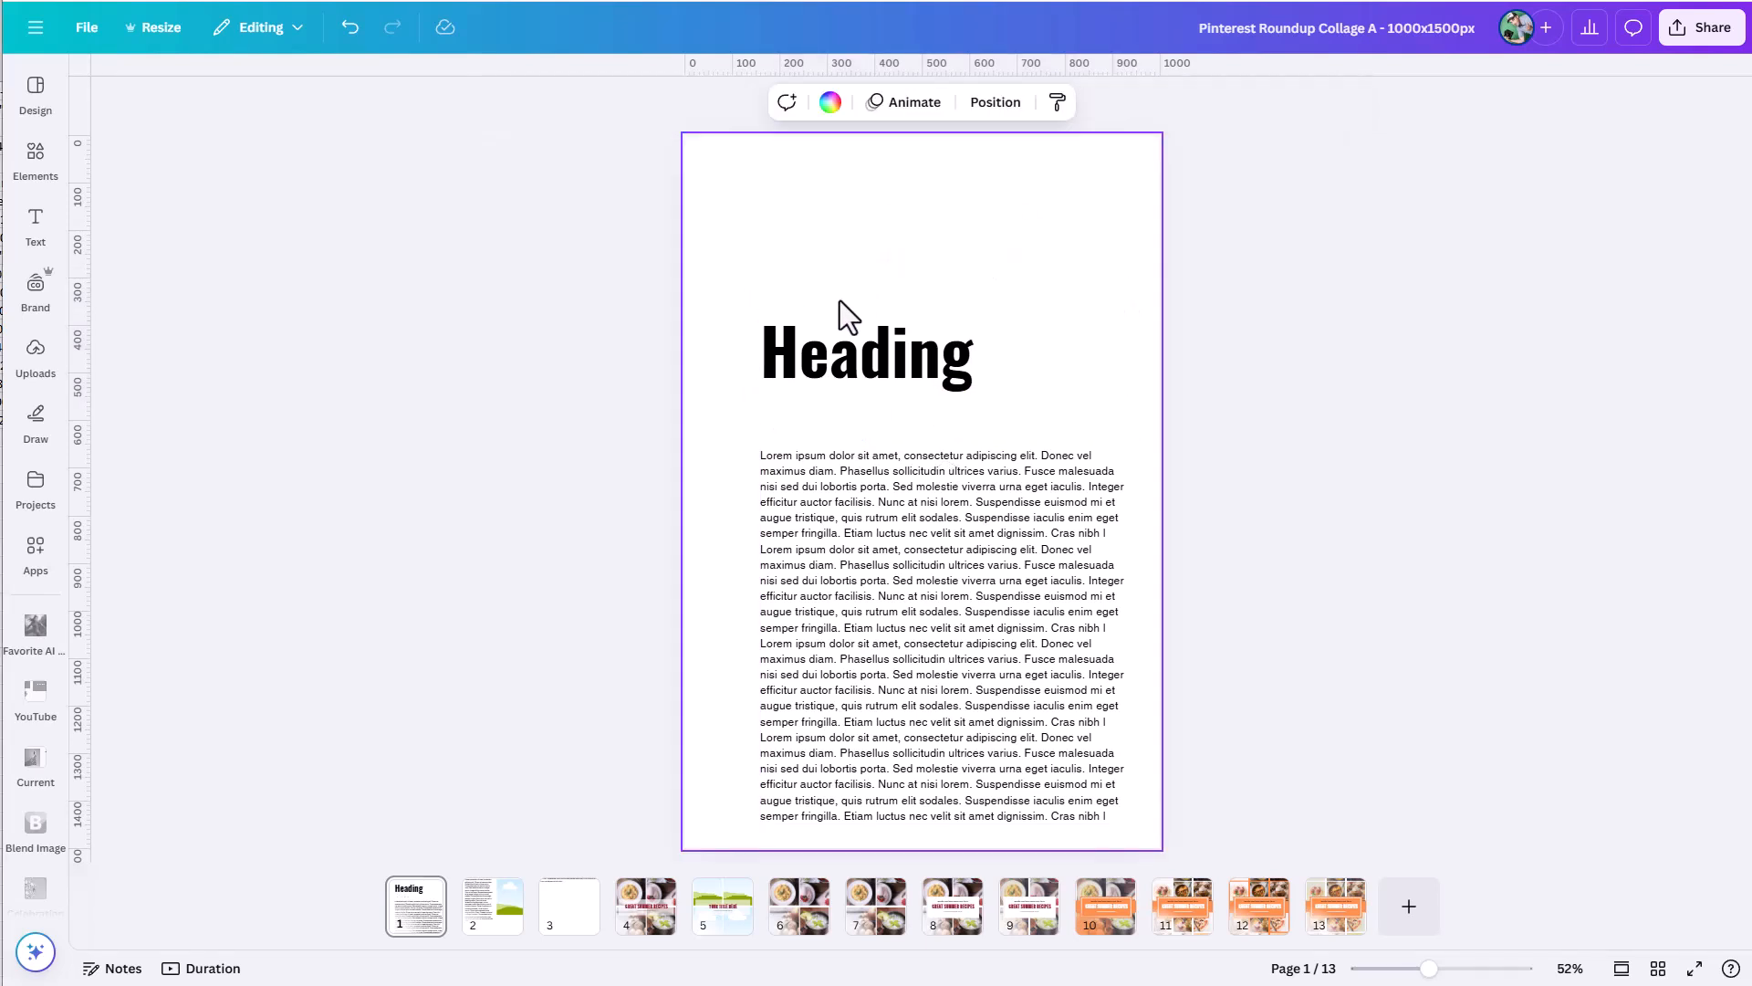
left_click_drag(833, 322, 803, 226)
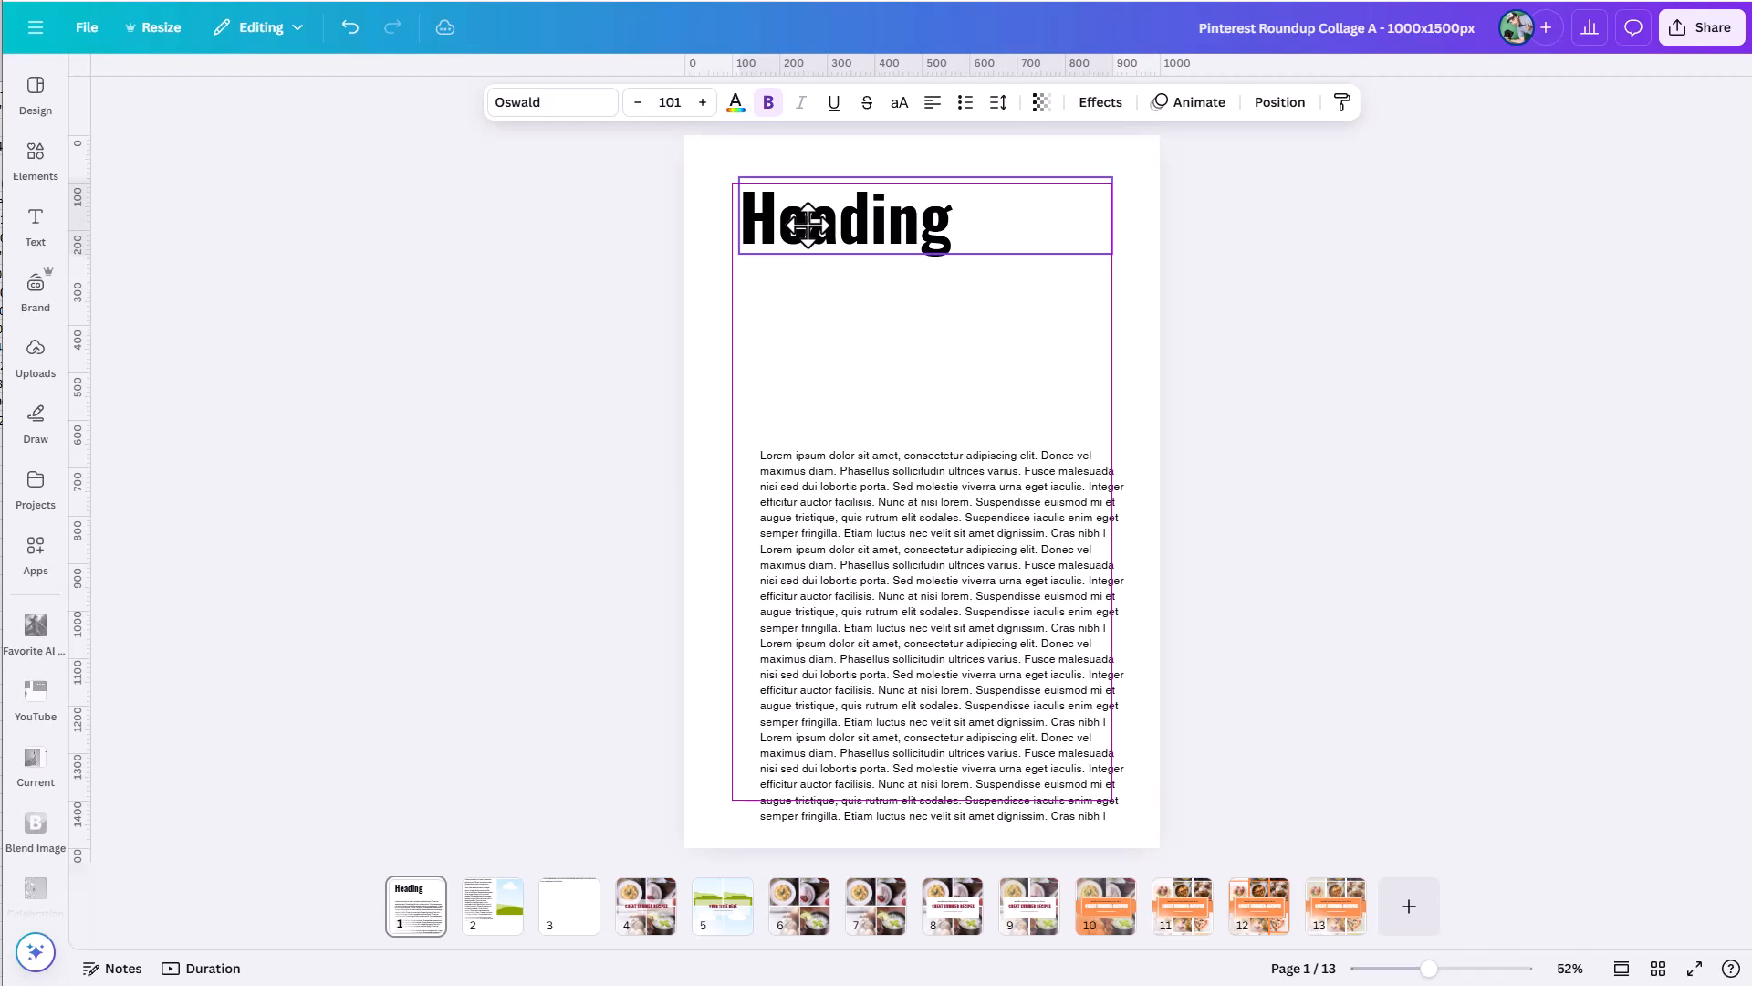
Add one horizontal guide at the heading's baseline and a second one a short distance below it.
left_click_drag(706, 64, 797, 243)
left_click_drag(797, 242, 797, 244)
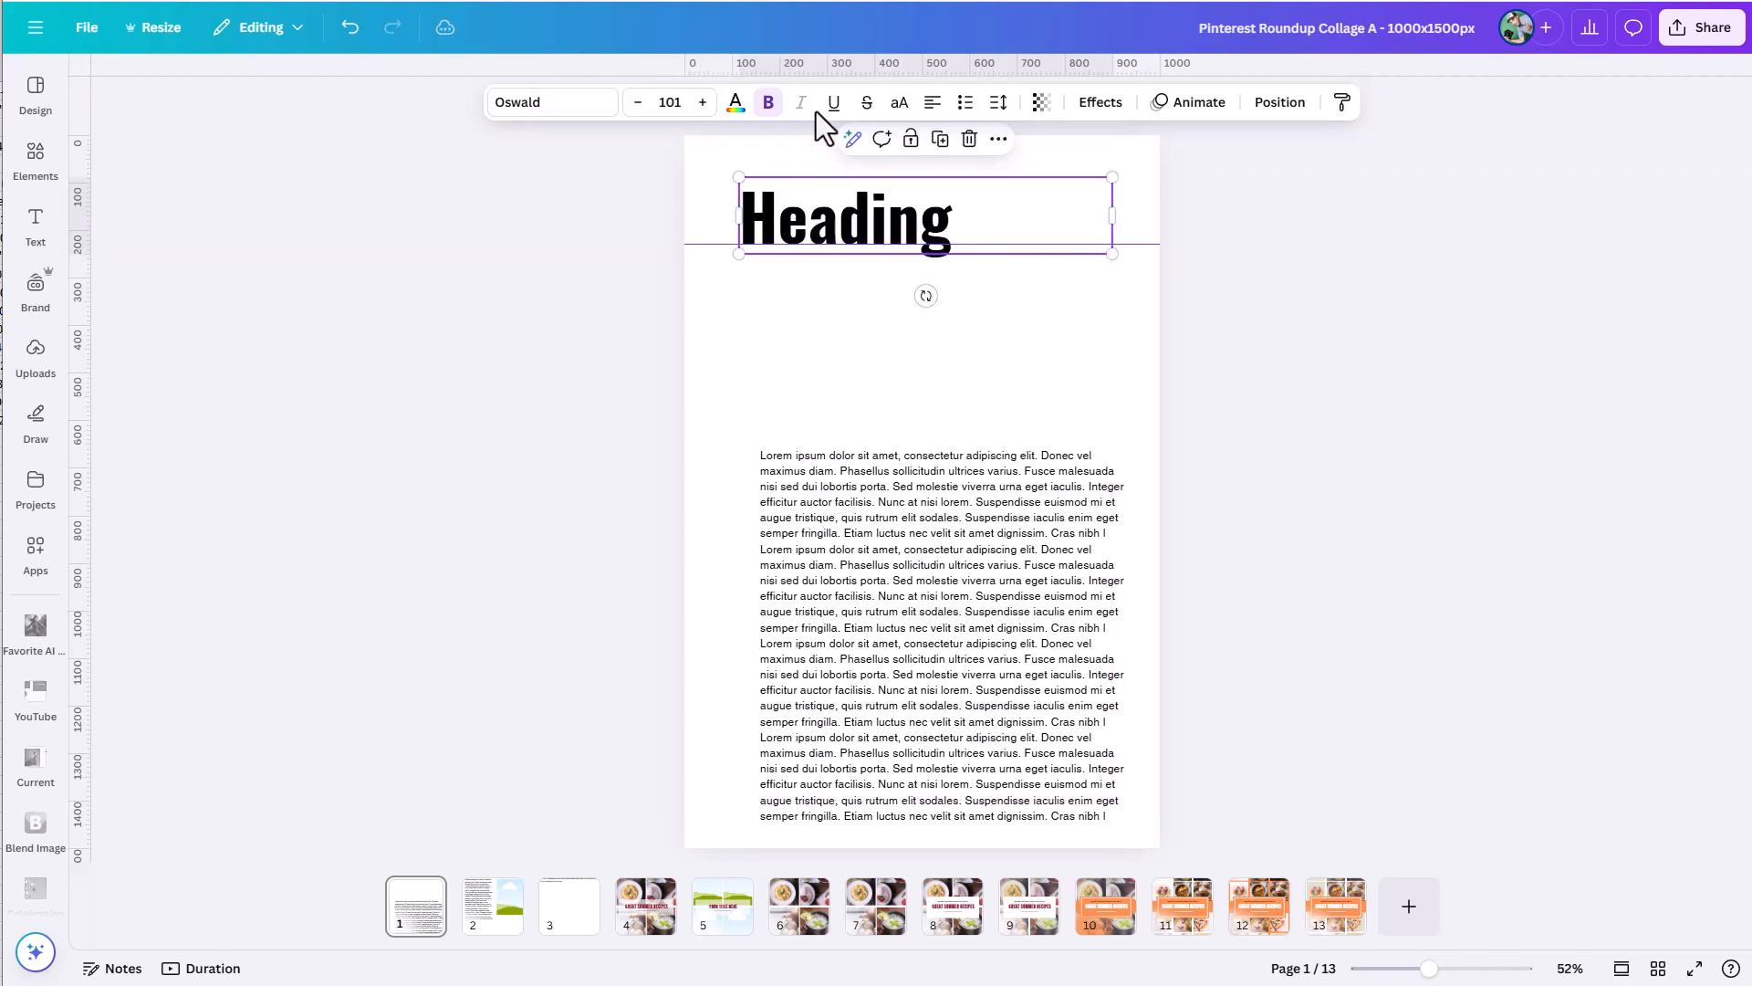
left_click_drag(821, 66, 821, 292)
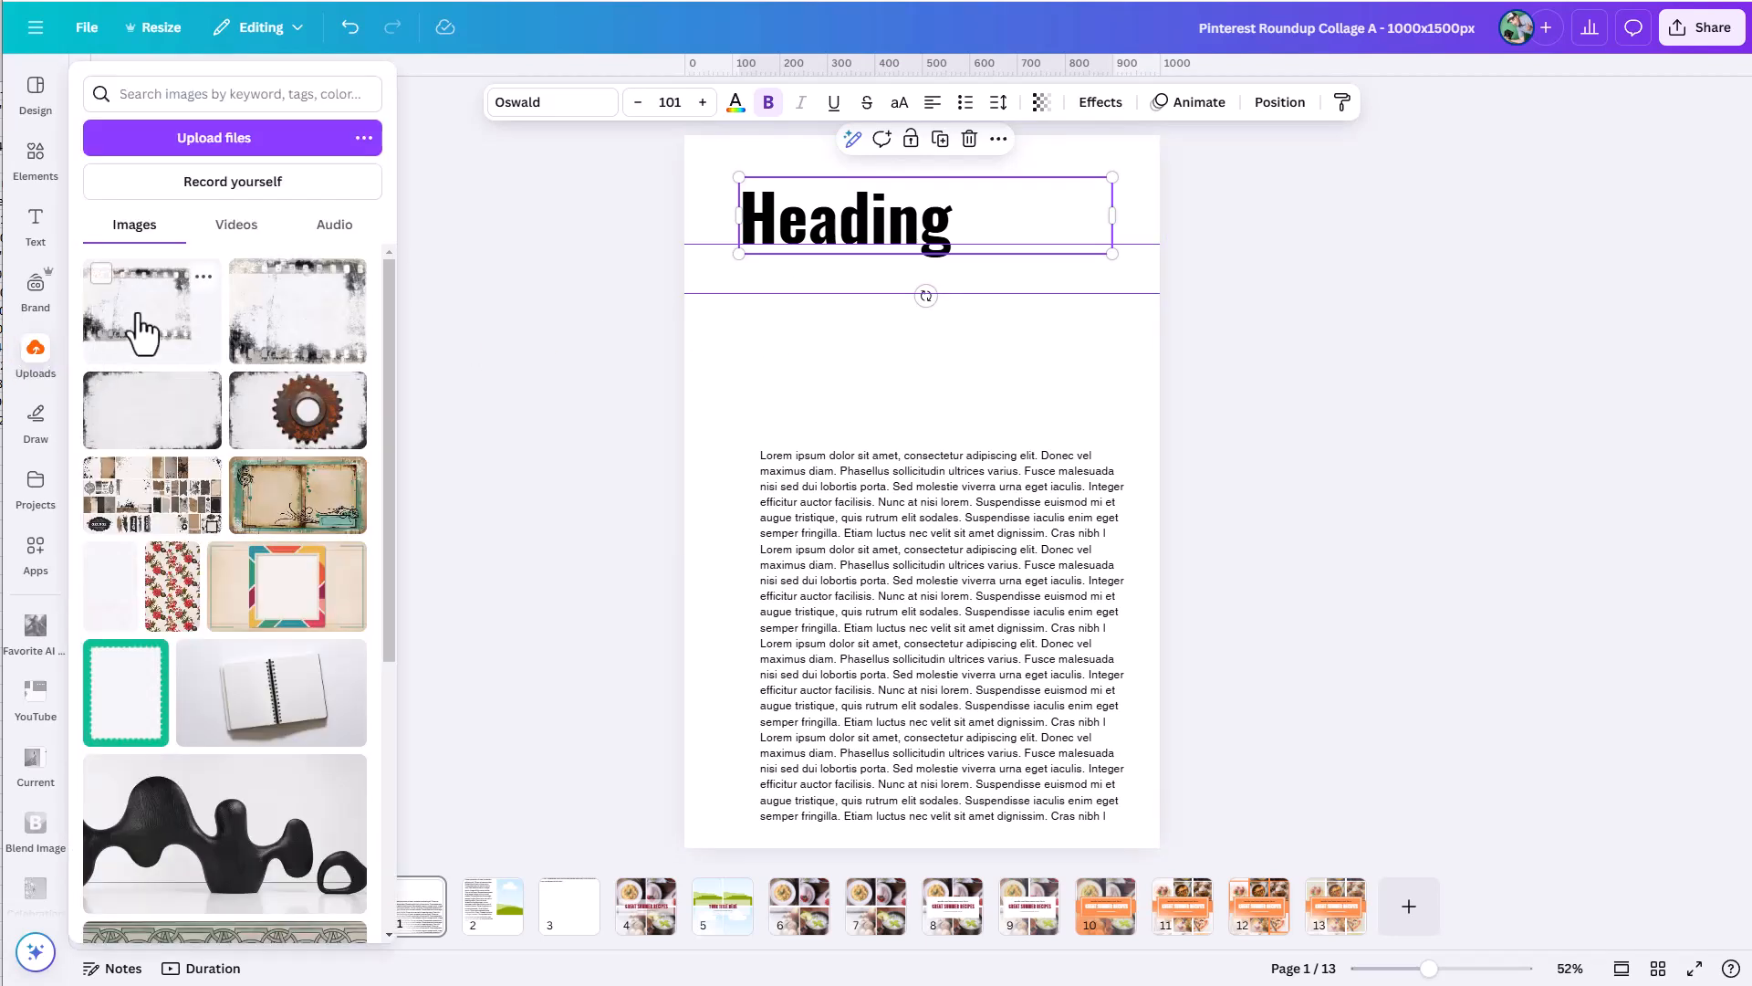
Add a vertical guide along the heading's left edge and move the body text up to the lower horizontal guide.
left_click_drag(78, 264, 733, 291)
left_click_drag(847, 491, 825, 348)
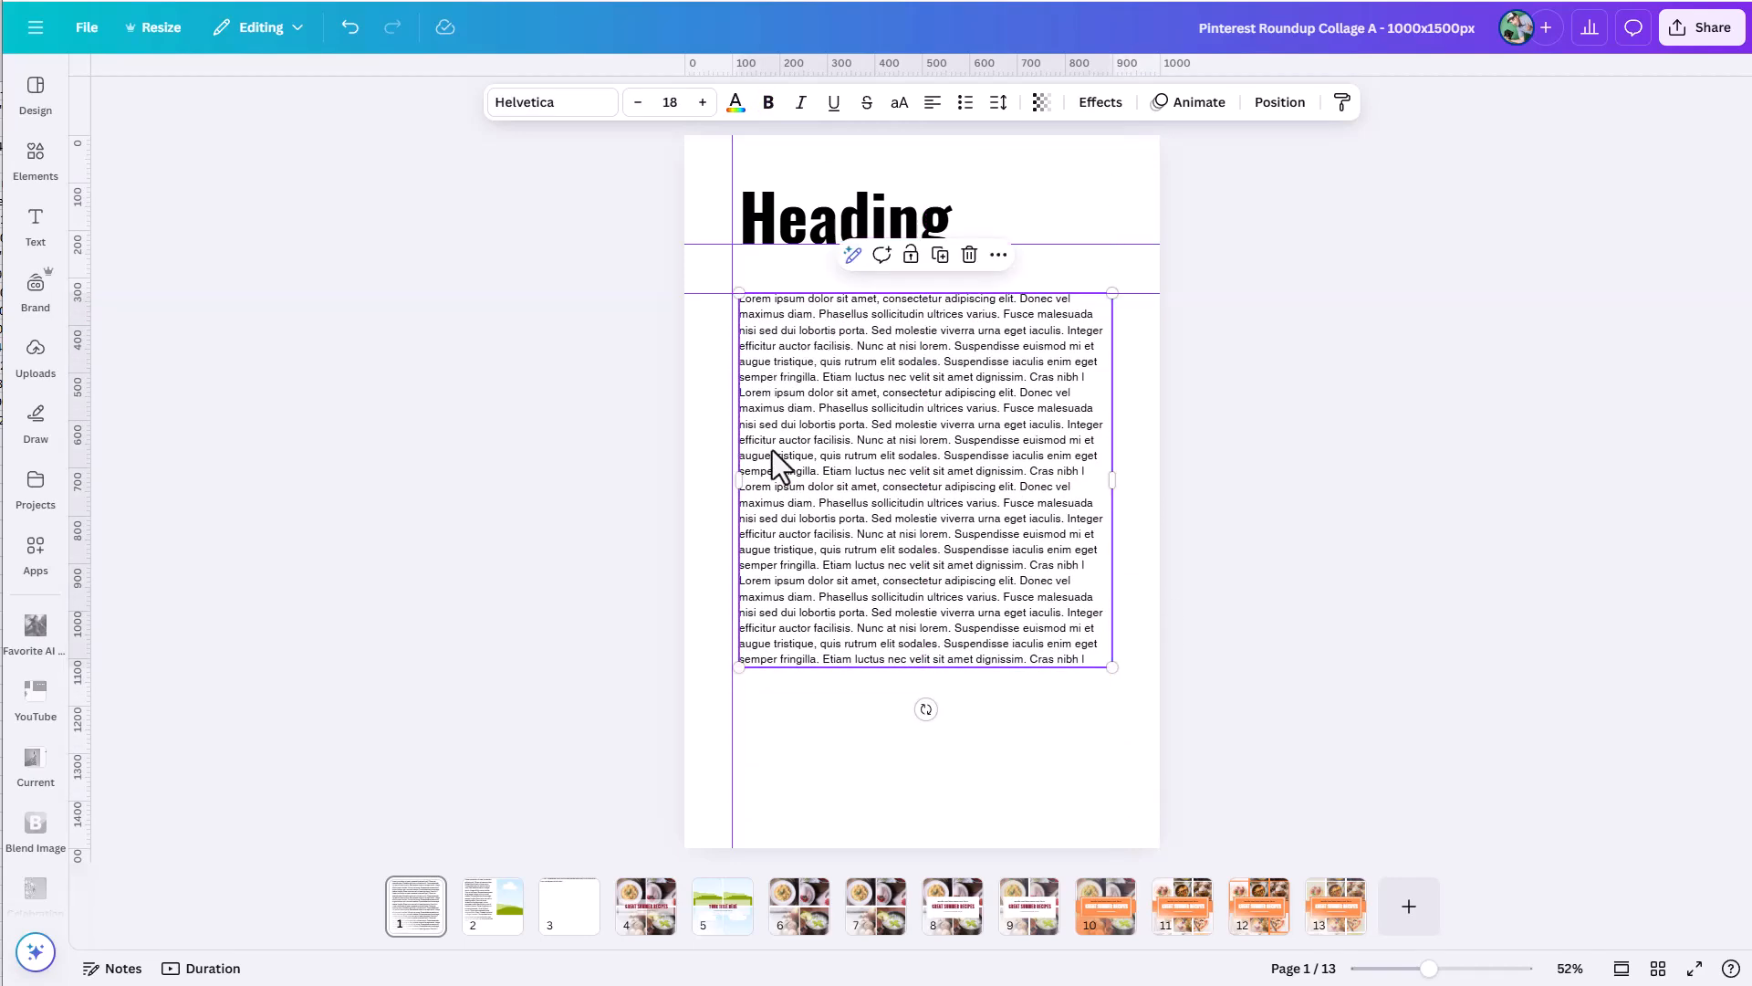
left_click_drag(736, 737, 741, 736)
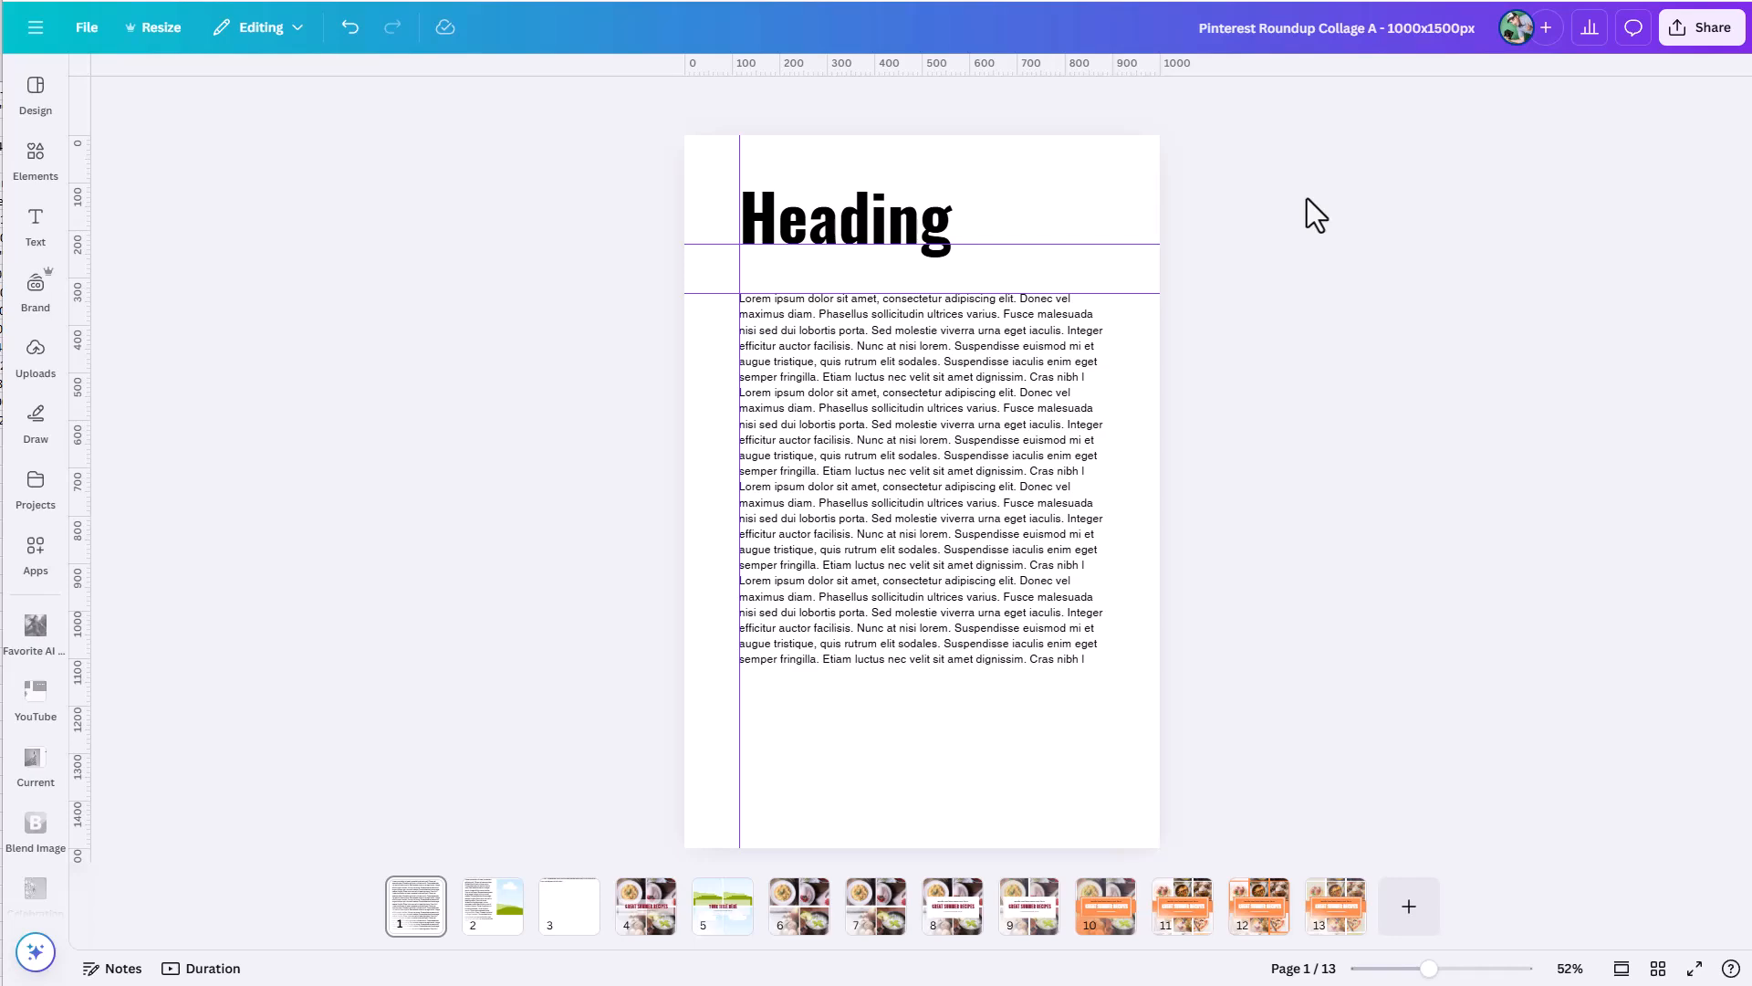
Toggle the rulers and guides off and on, finishing with them hidden.
key("shift+r")
key("shift+r")
key("shift+r")
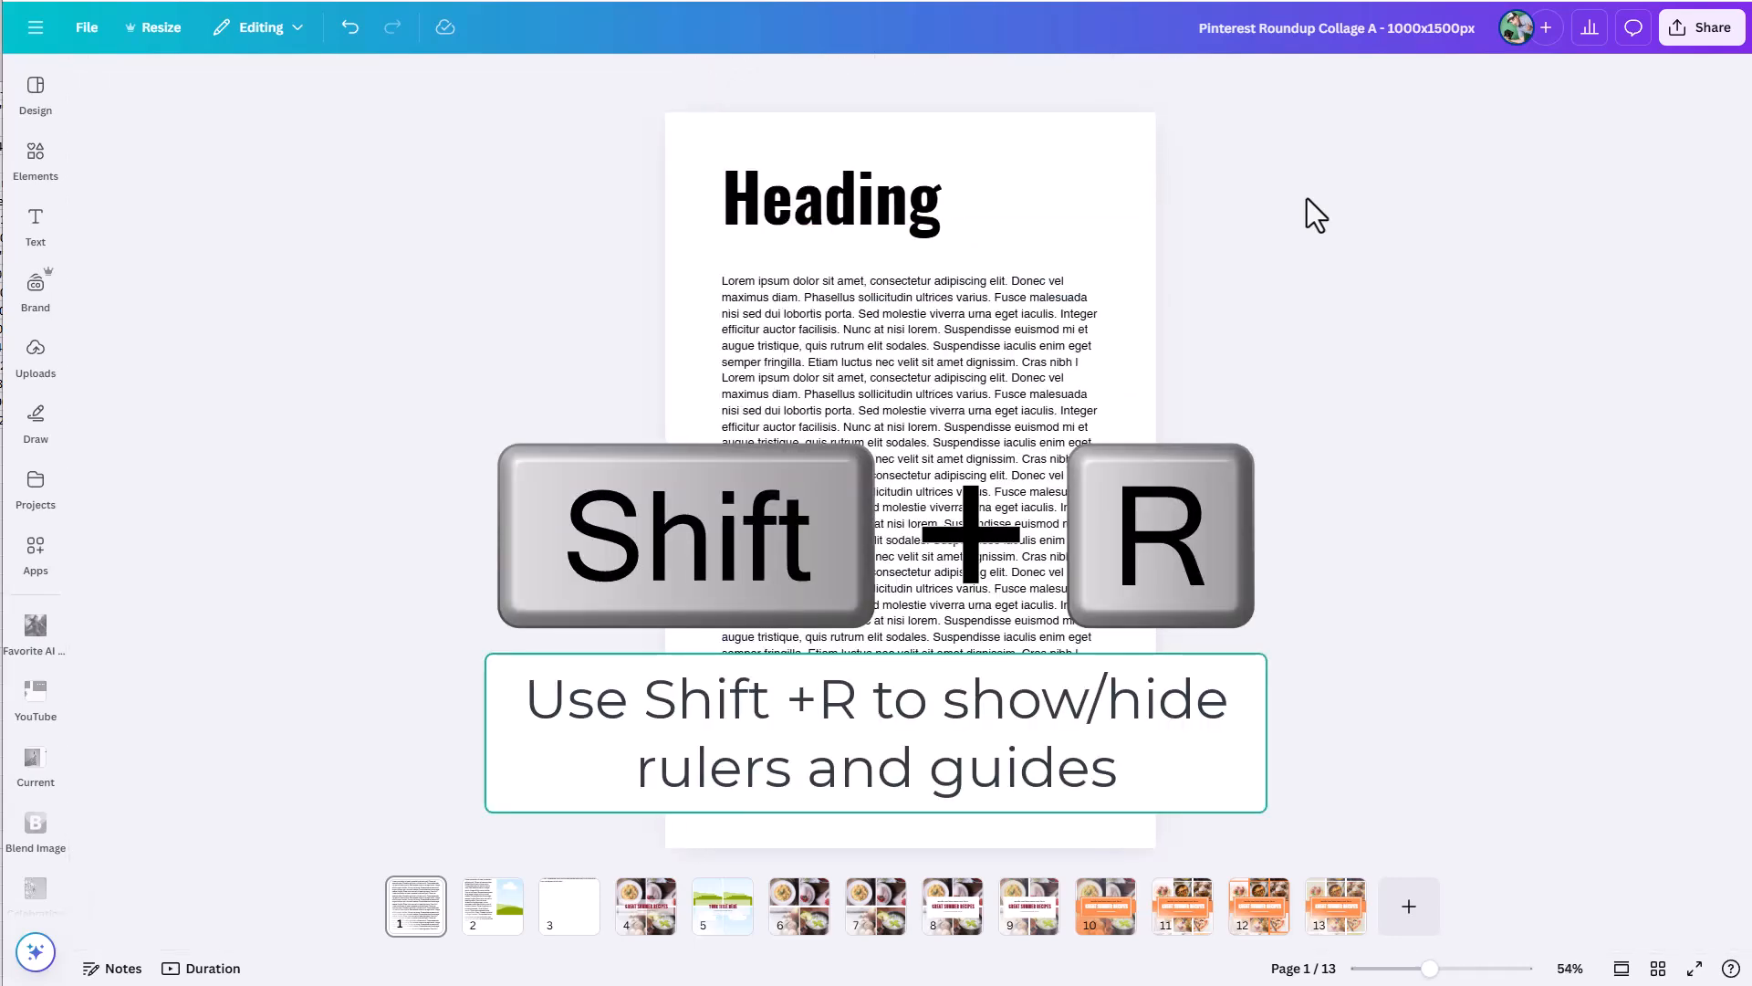
key("shift+r")
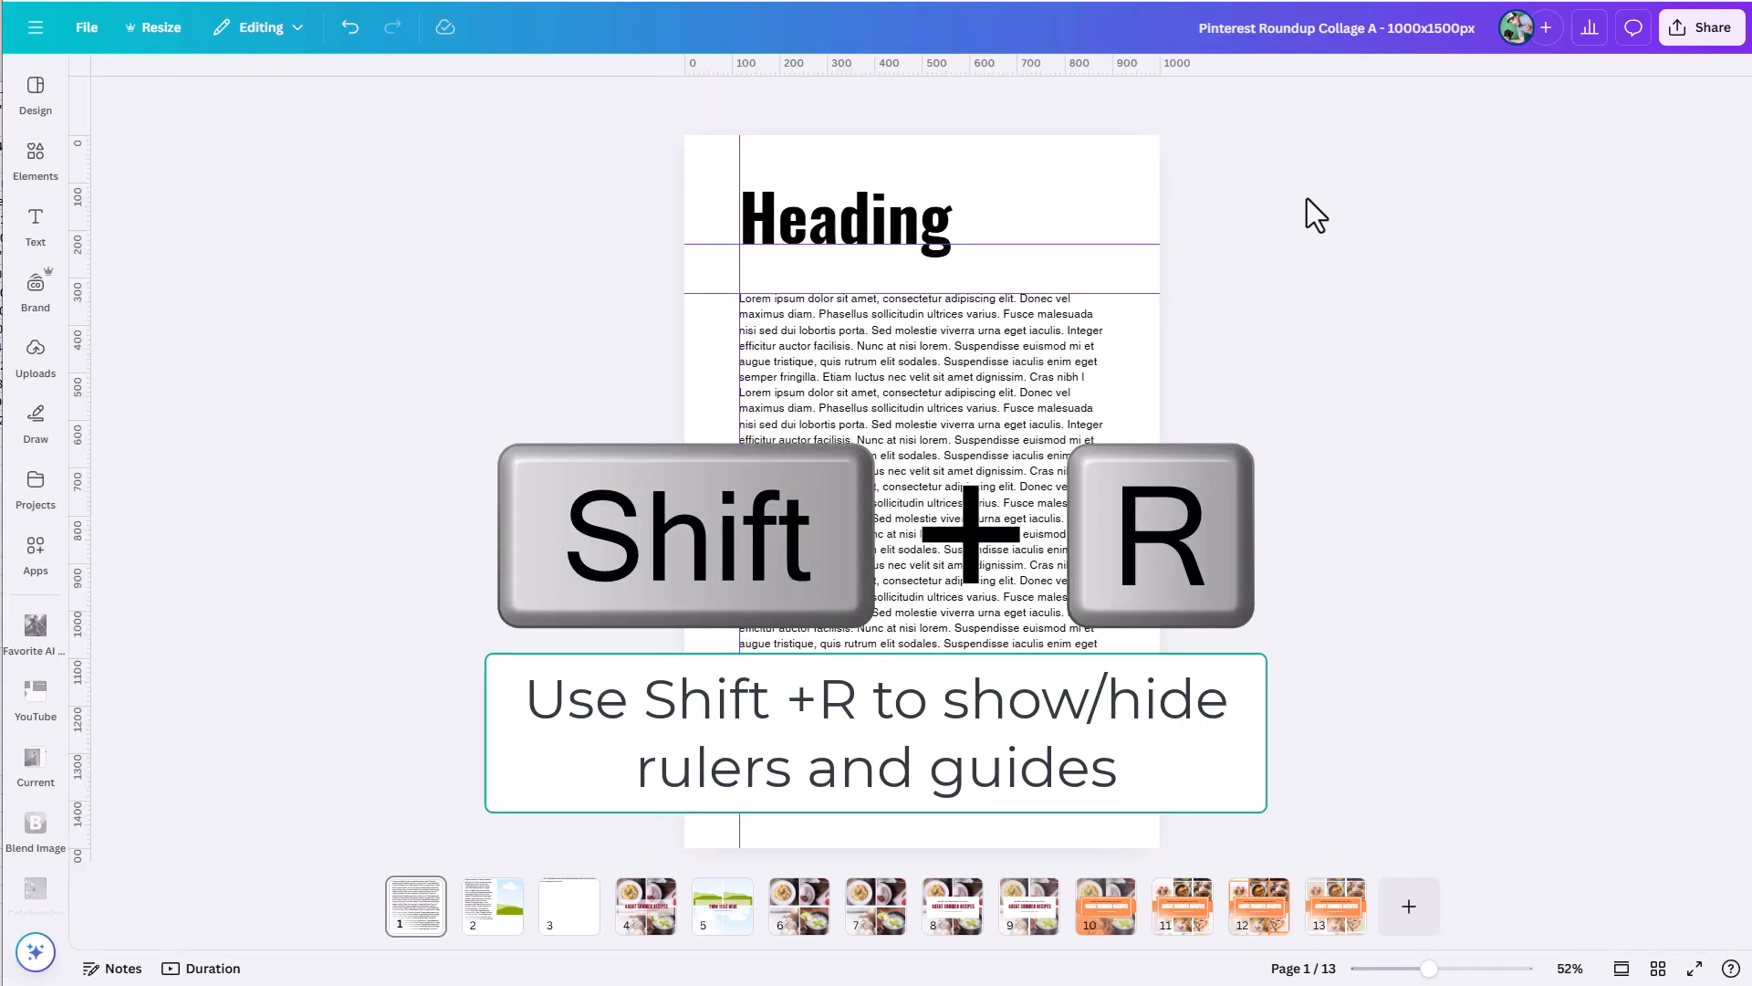
key("shift+r")
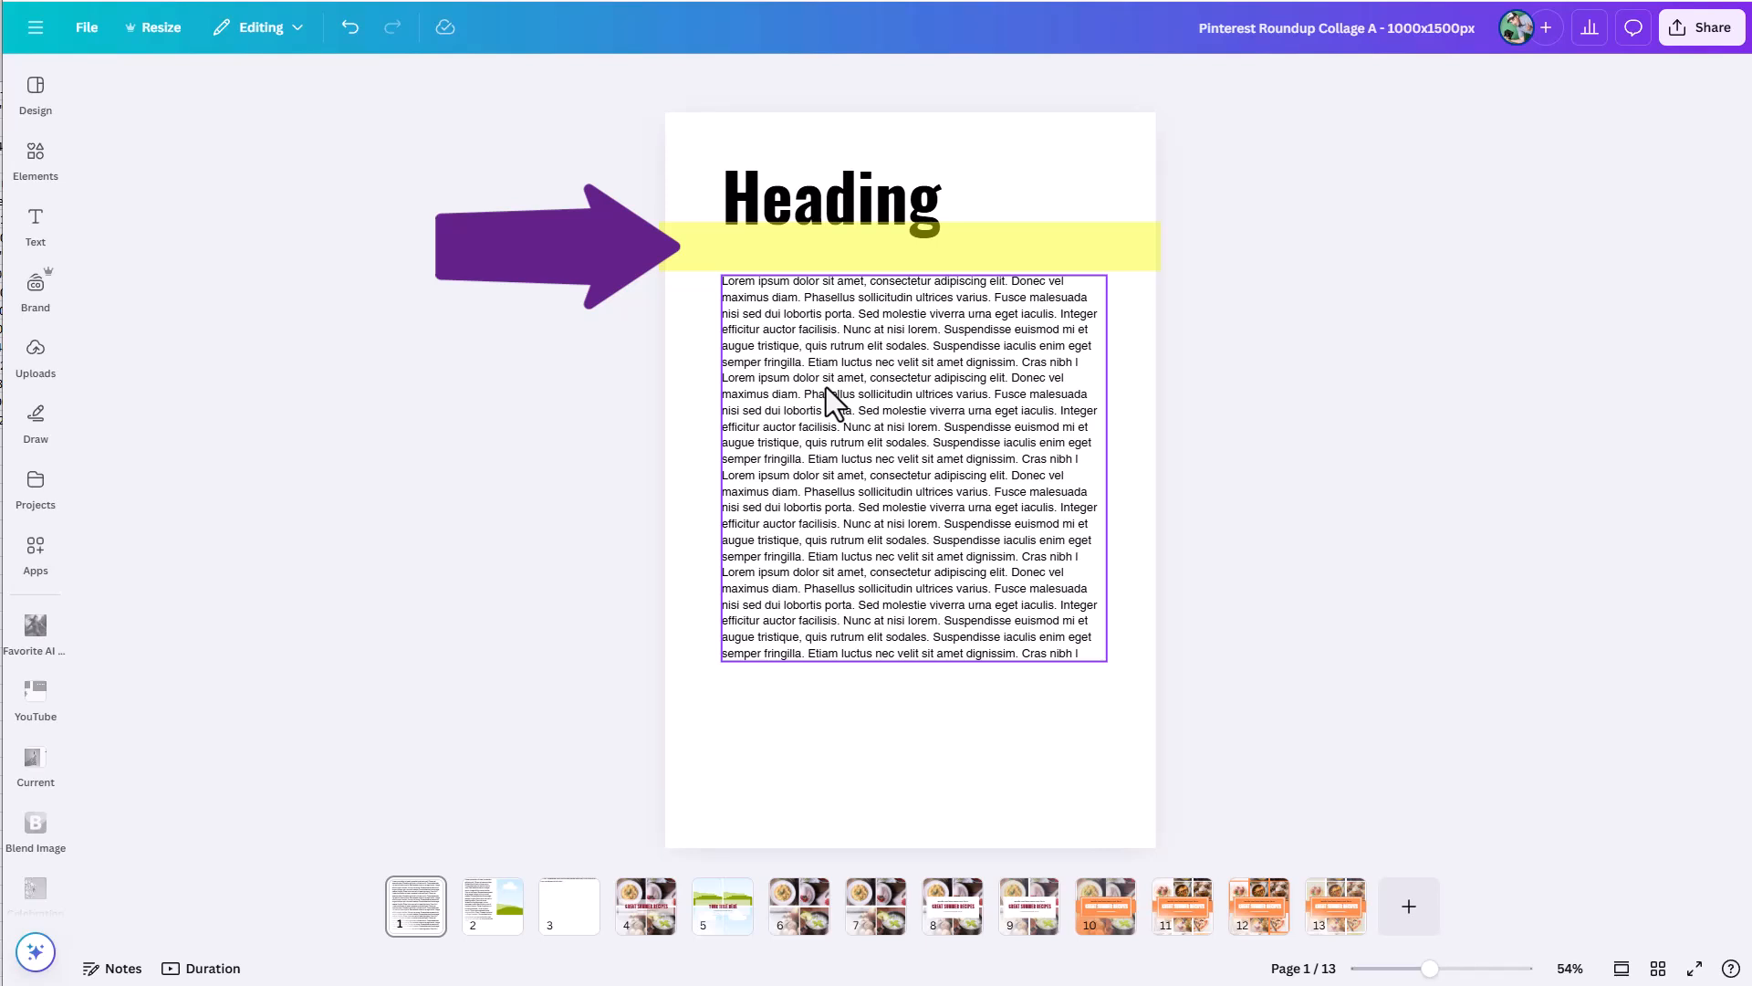
Set the heading text box to anchor at the top so added lines grow downward.
left_click(972, 206)
left_click(875, 196)
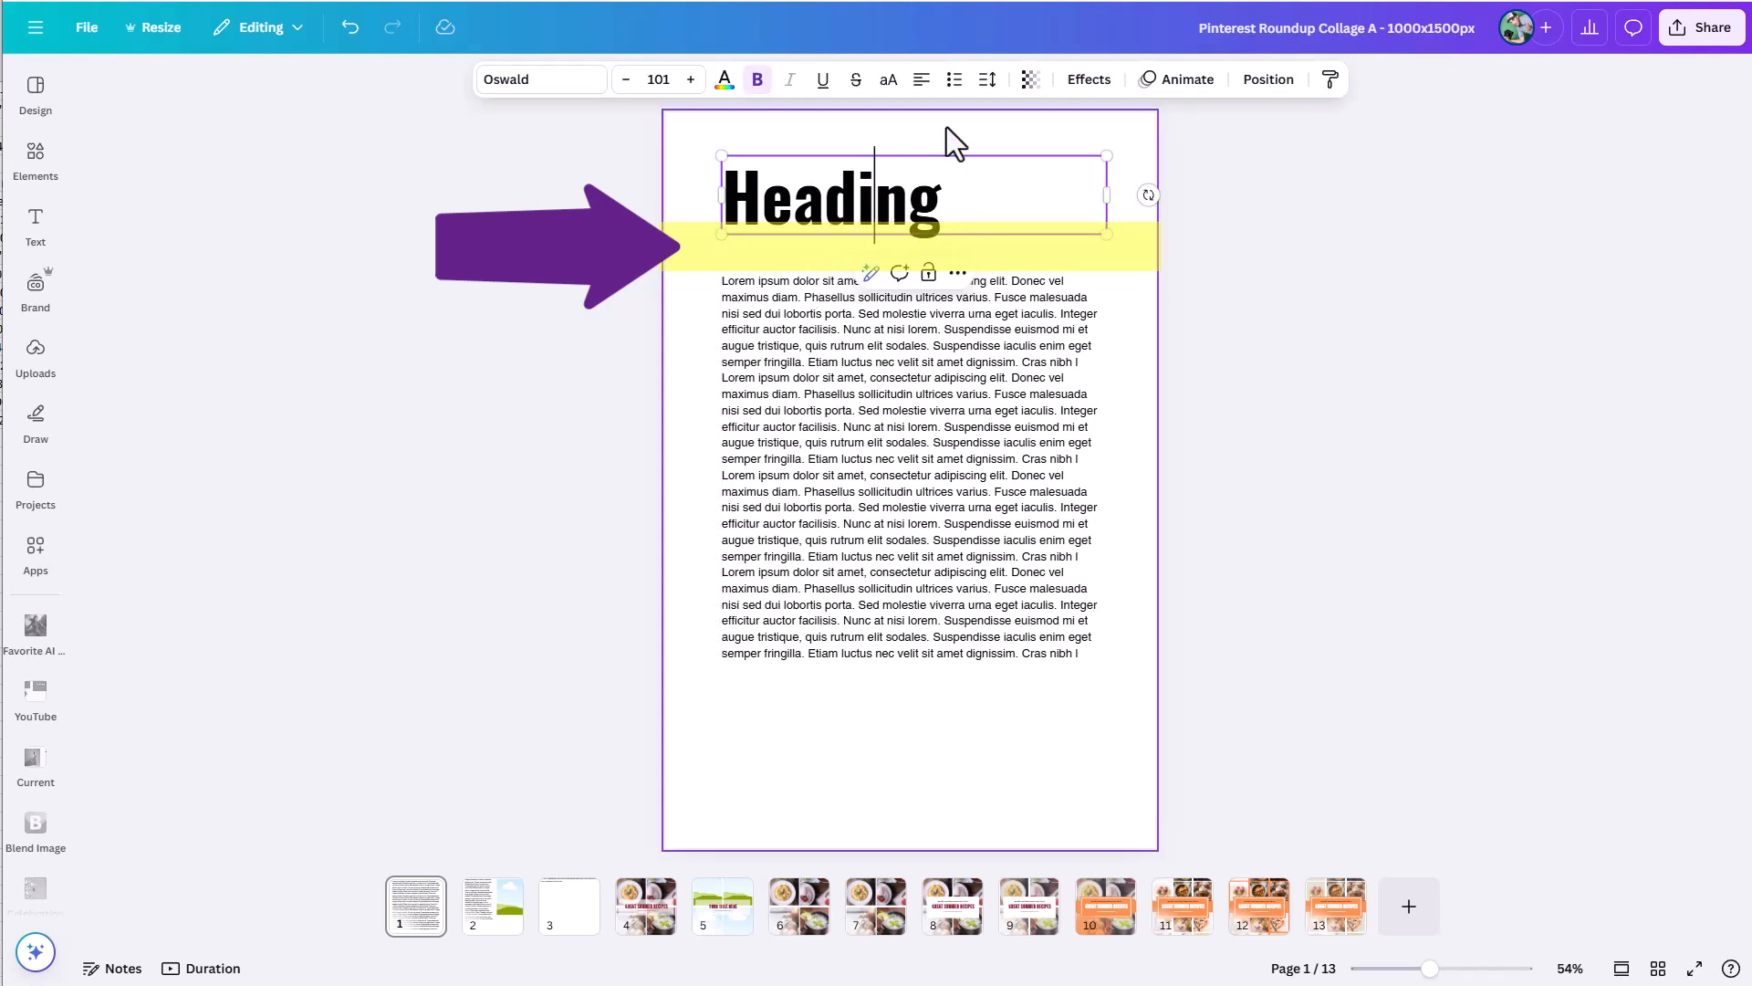
left_click(988, 79)
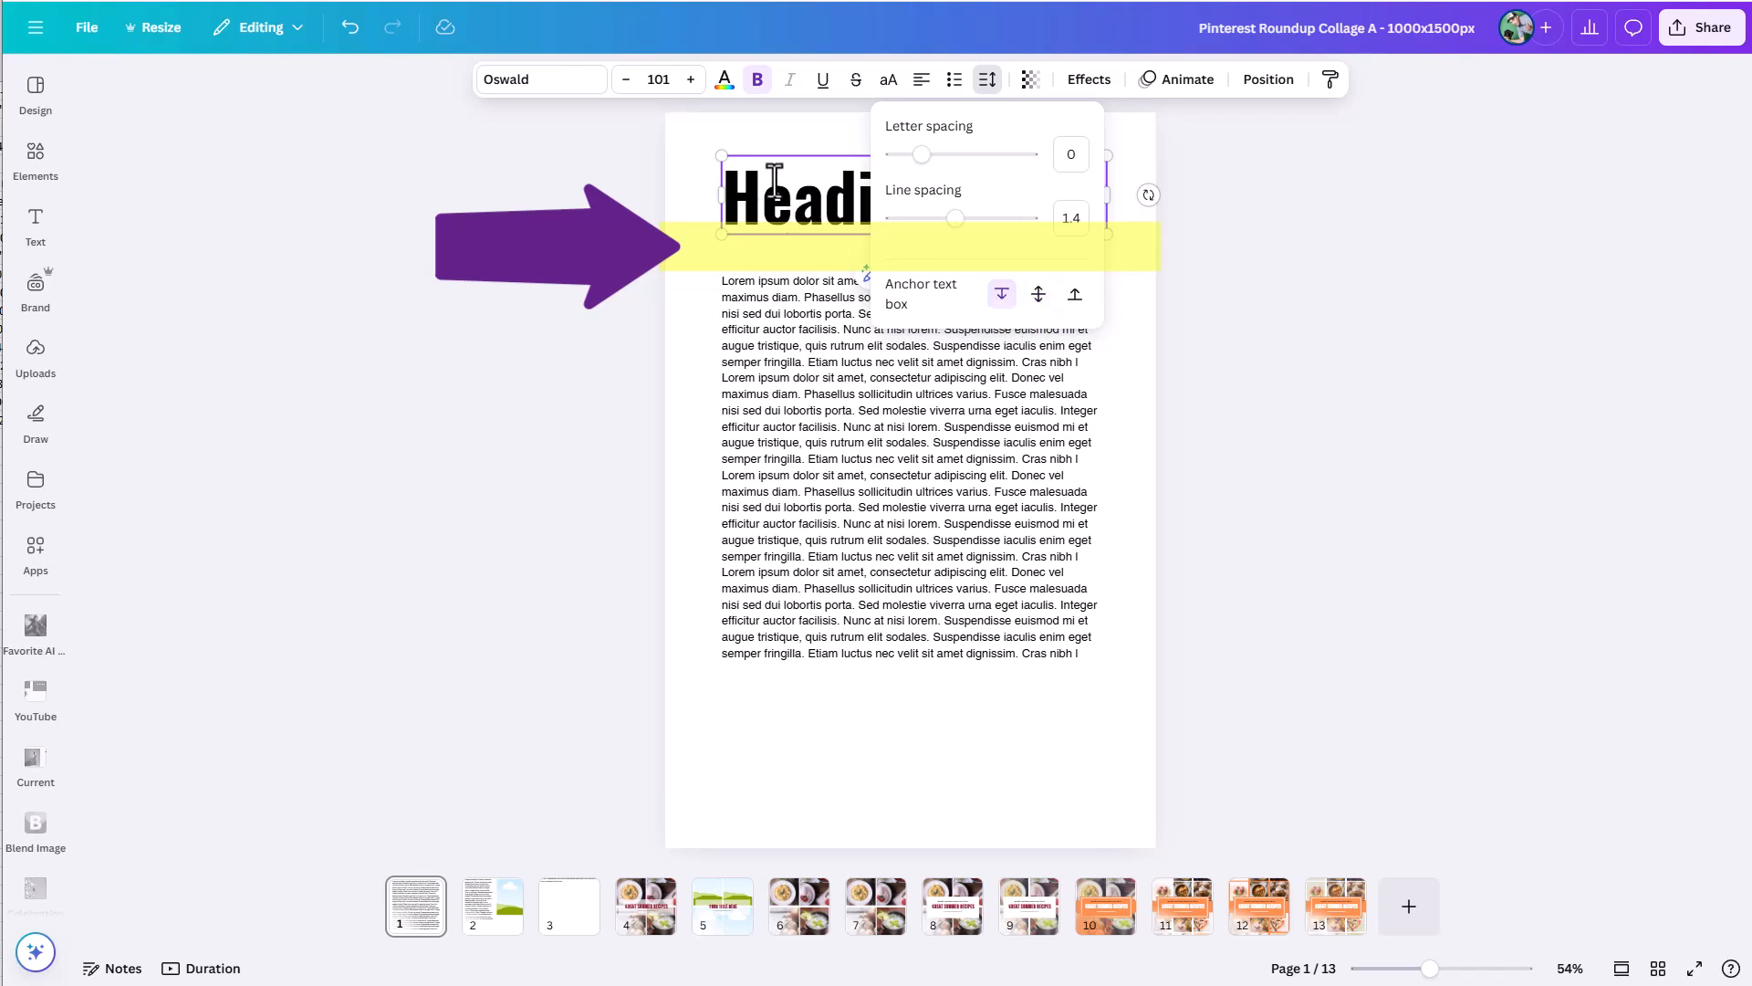
left_click(788, 209)
Test the heading's growth direction by adding a second line starting with "lin", and delete that line again.
left_click(940, 203)
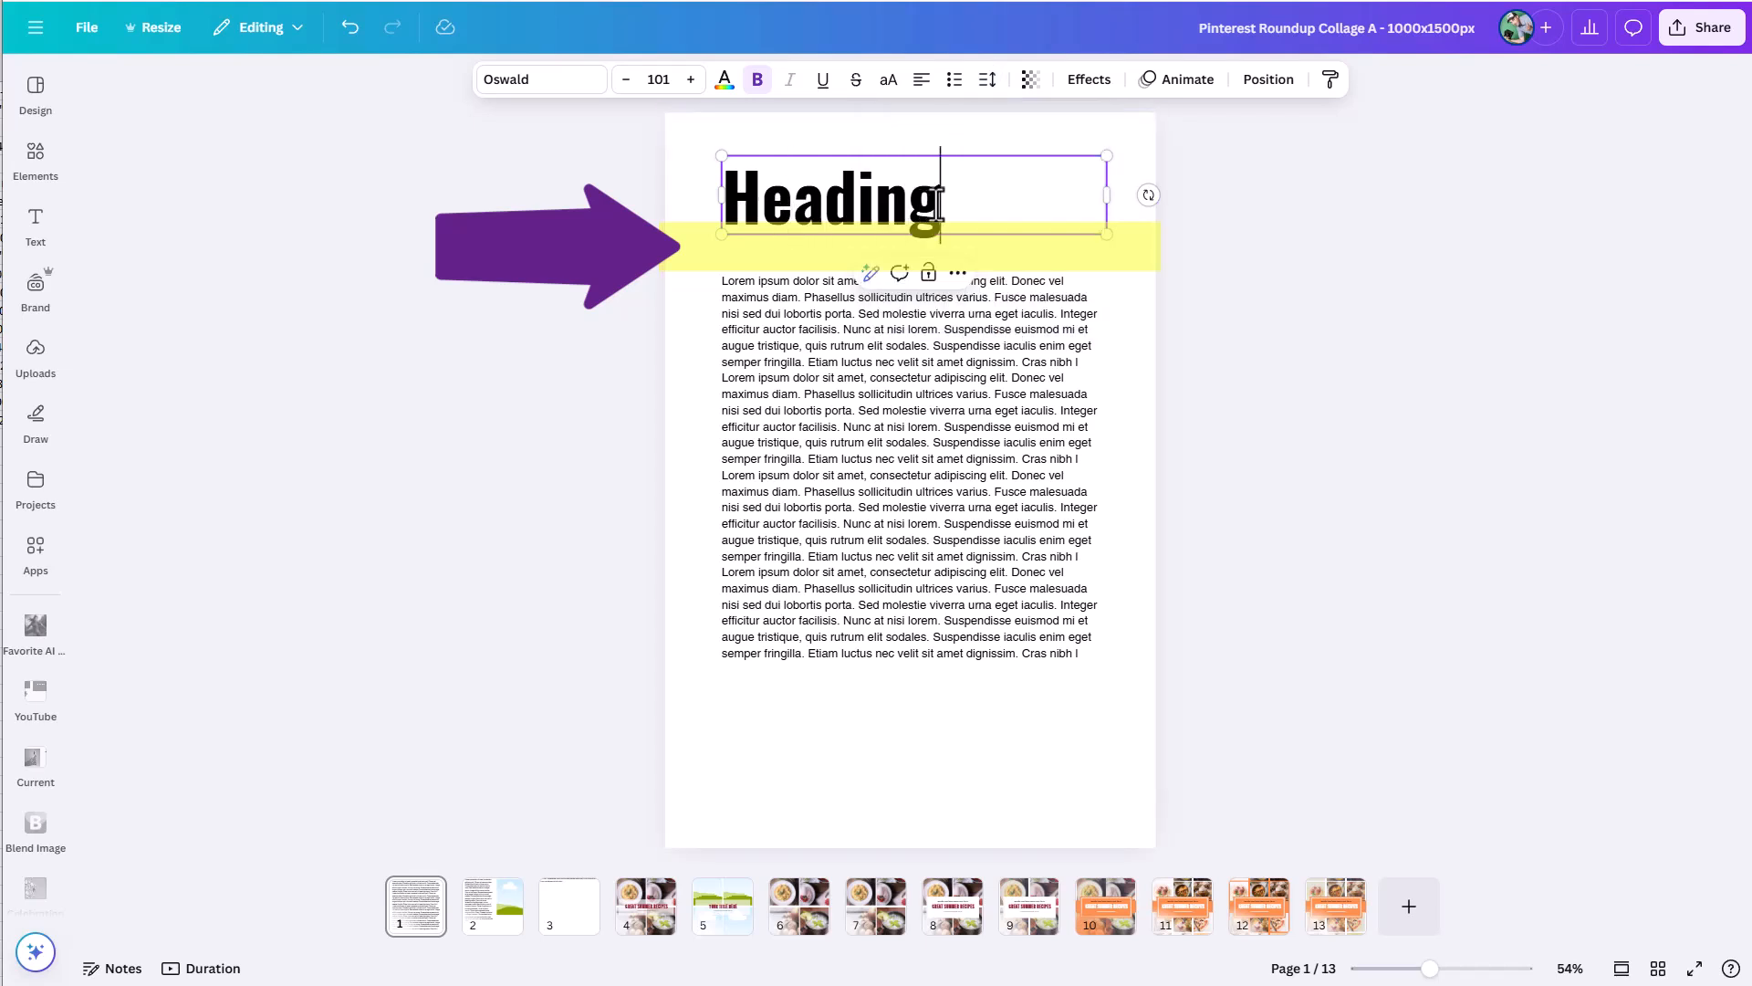
key("Return")
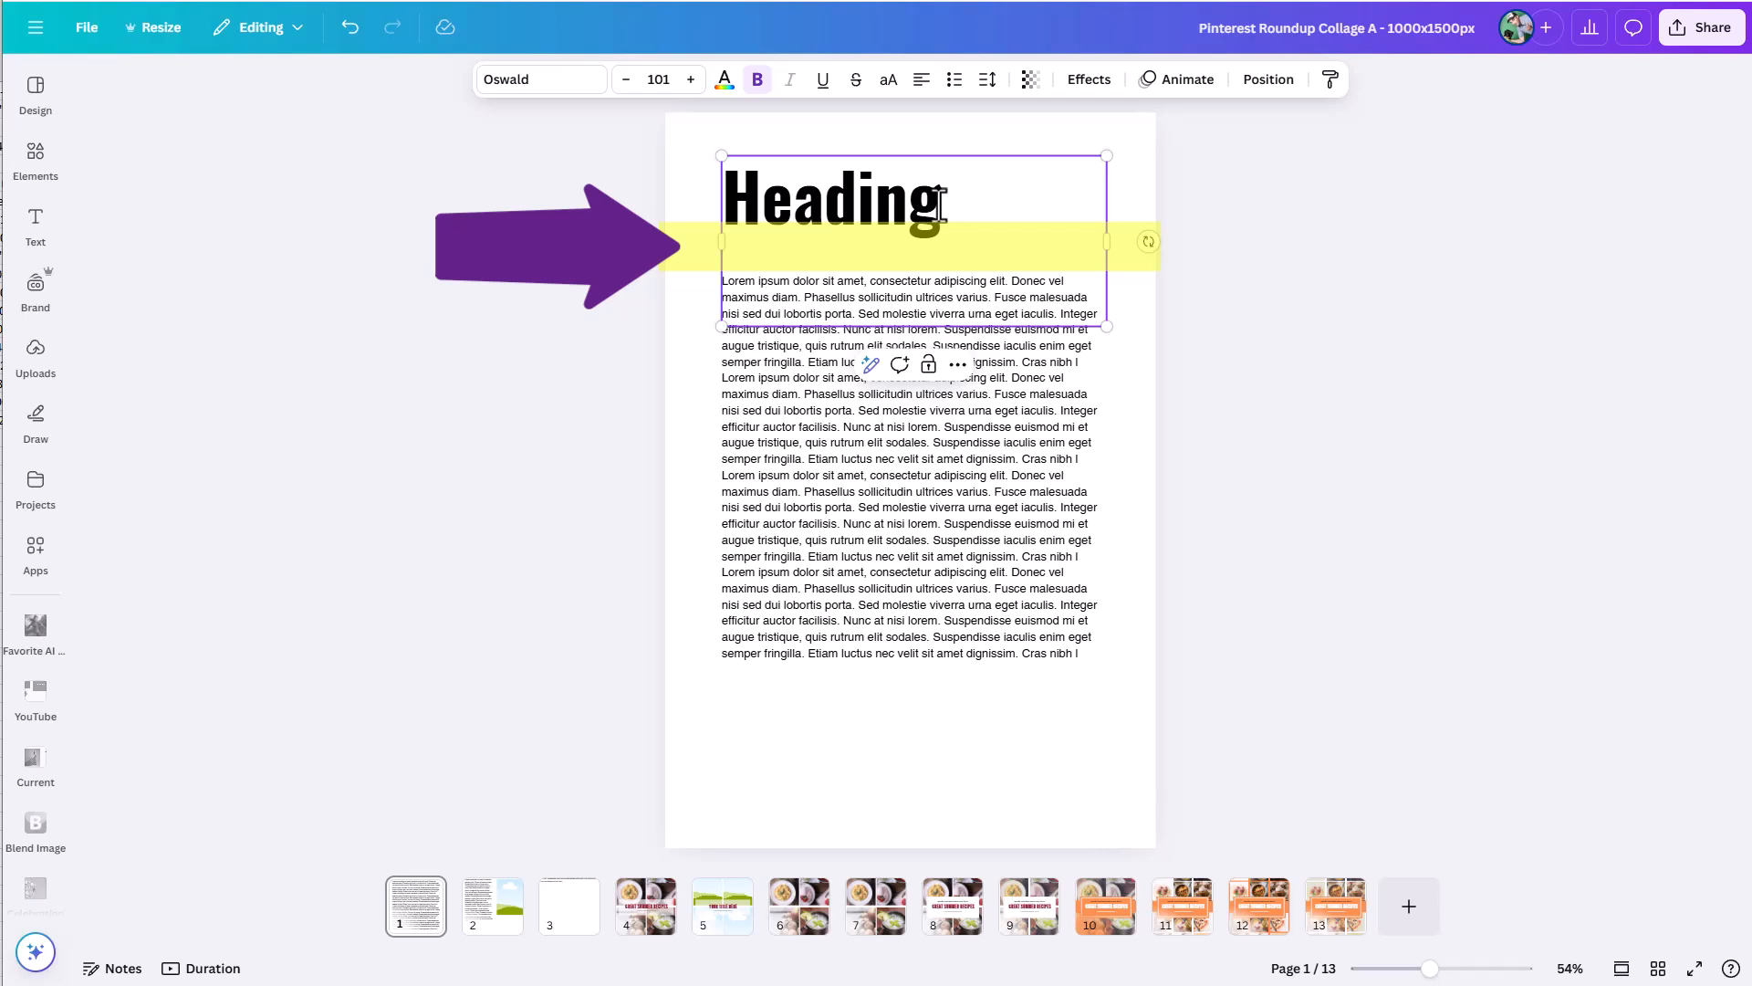
type("lin")
key("BackSpace")
key("BackSpace")
key("BackSpace")
key("BackSpace")
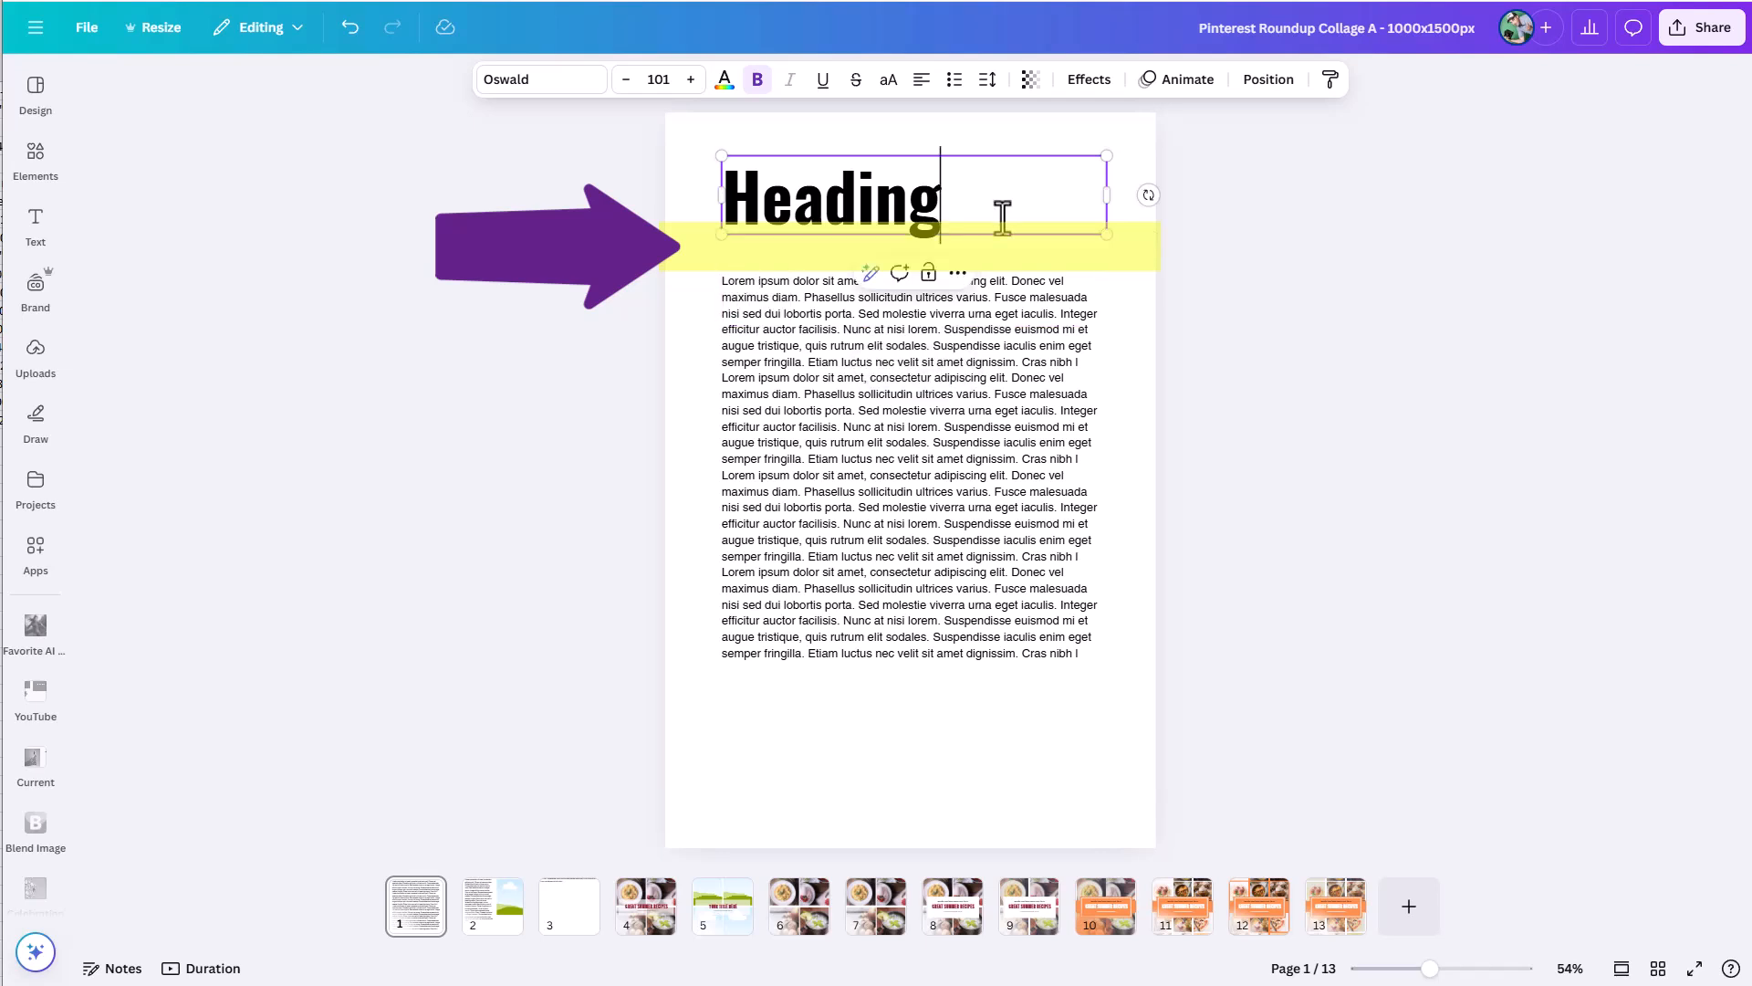
Group the heading and the body text below it on page 1.
left_click(1239, 339)
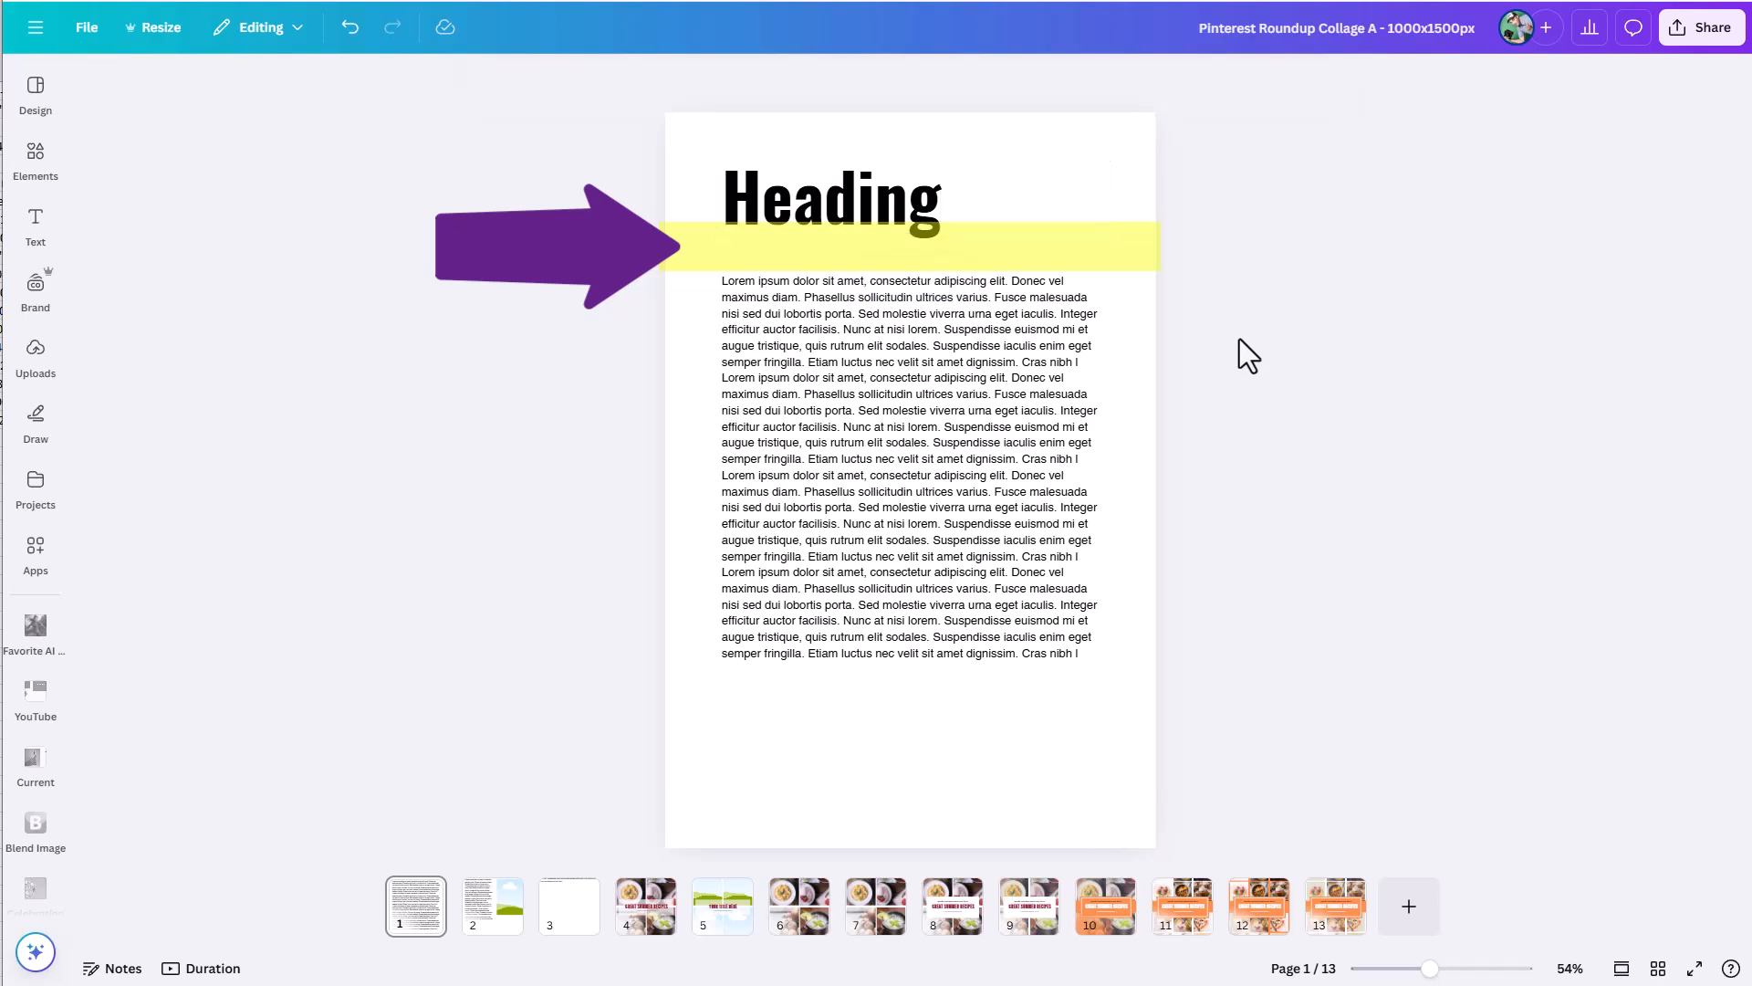
left_click(897, 222)
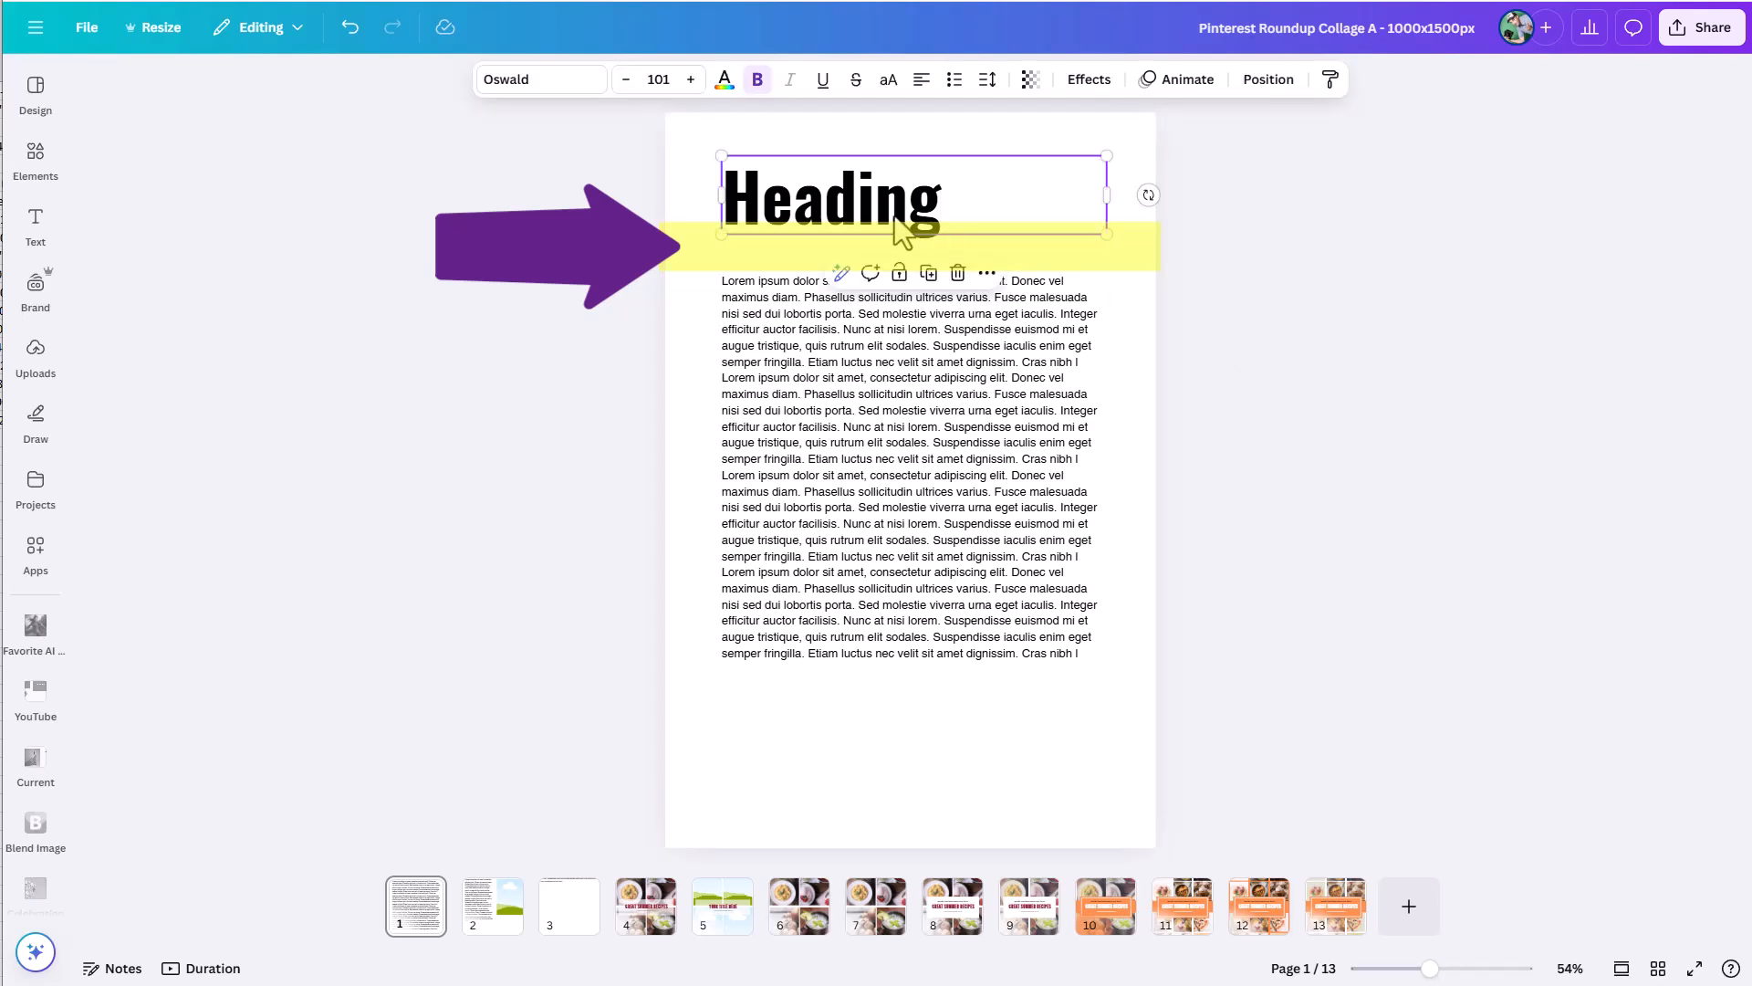
left_click(895, 378, "shift")
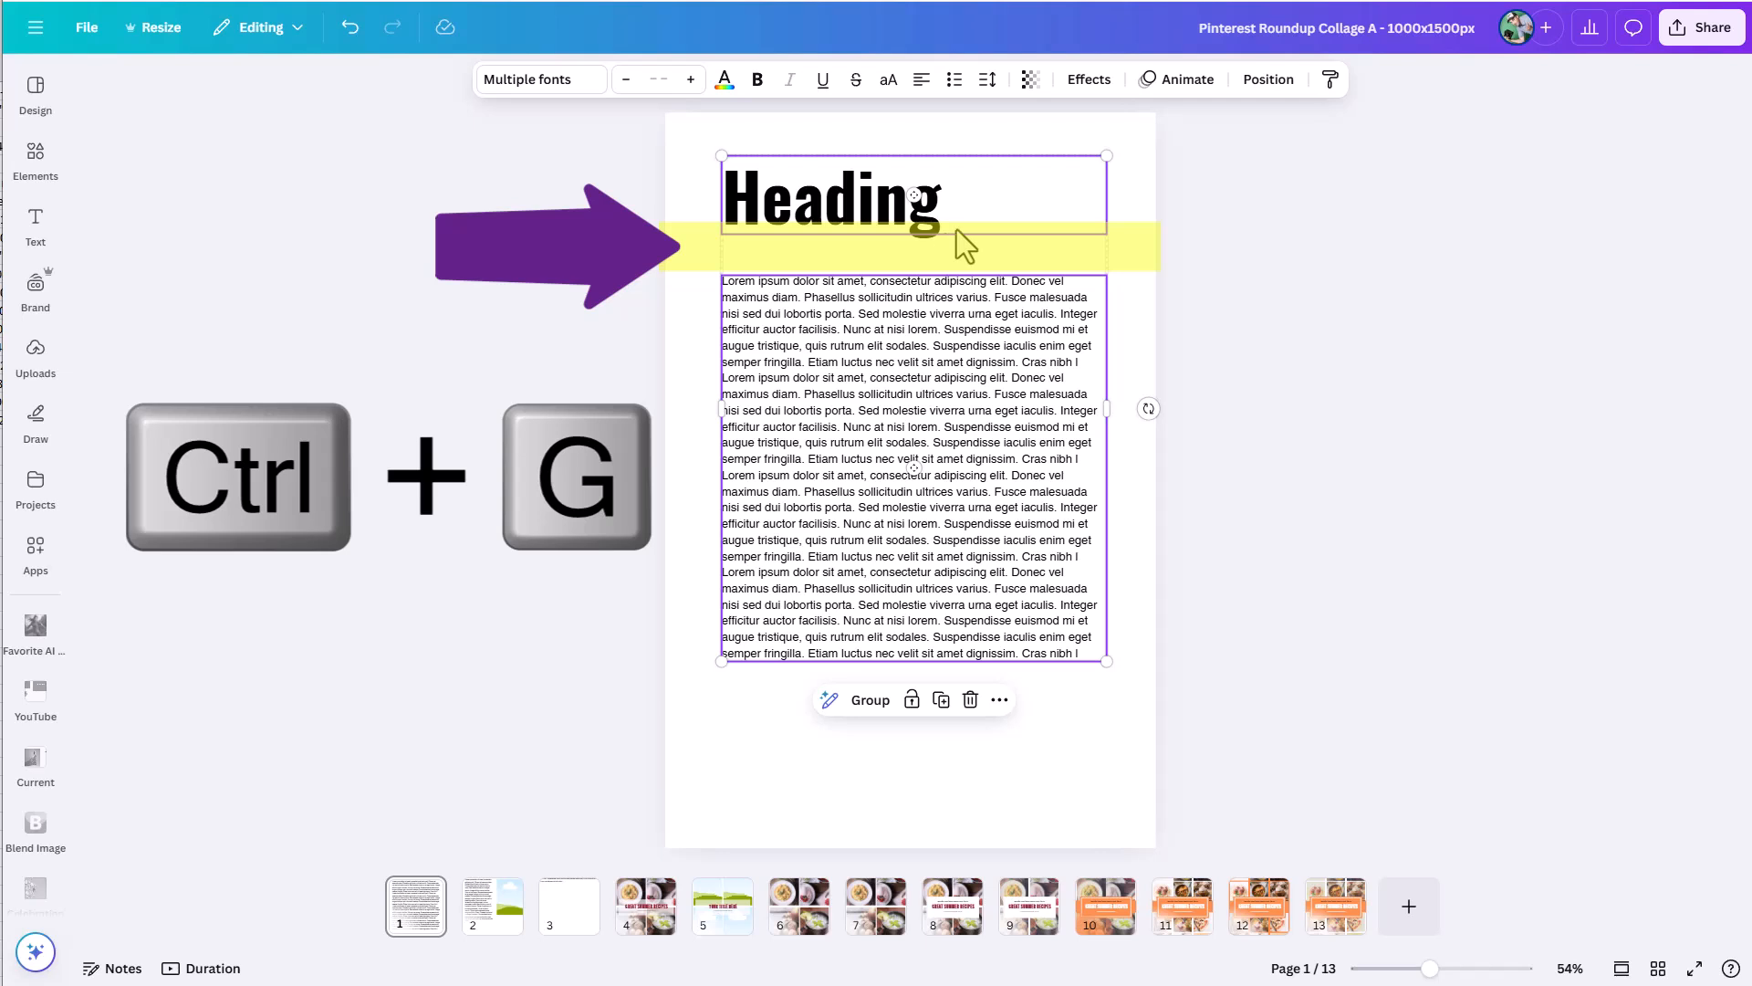
left_click(867, 701)
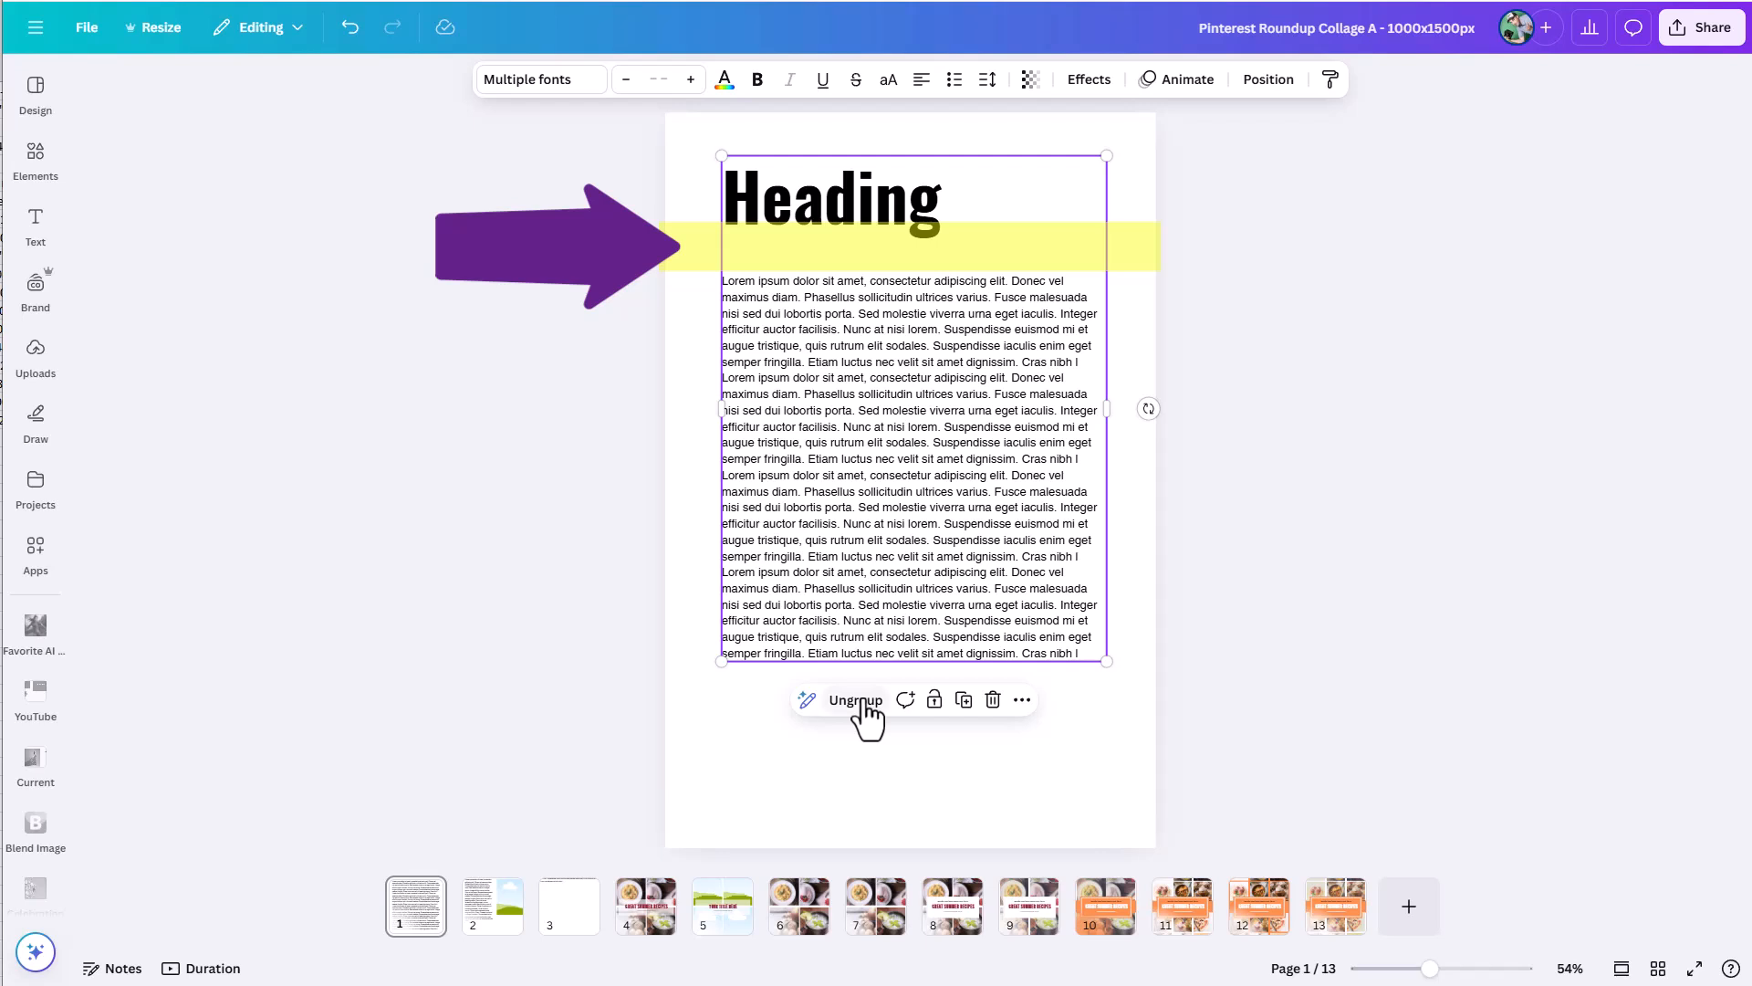
Add a second line reading "Line" to the heading inside the group.
left_click(935, 217)
left_click(945, 211)
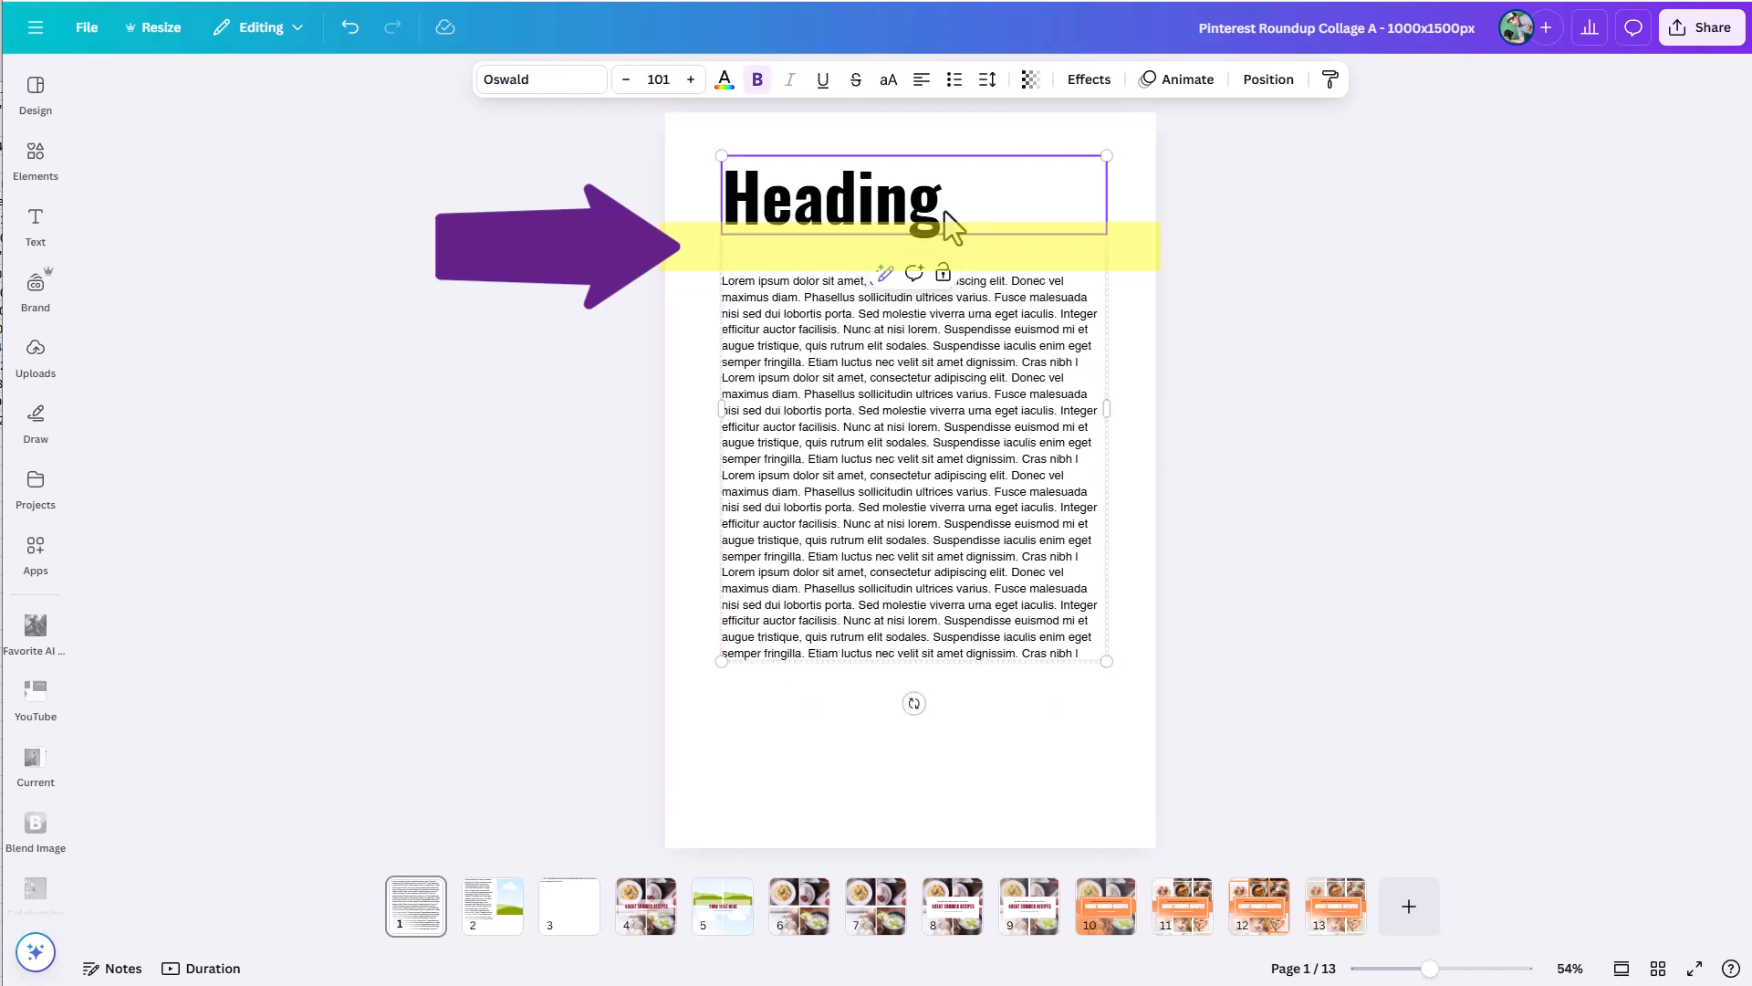
key("Return")
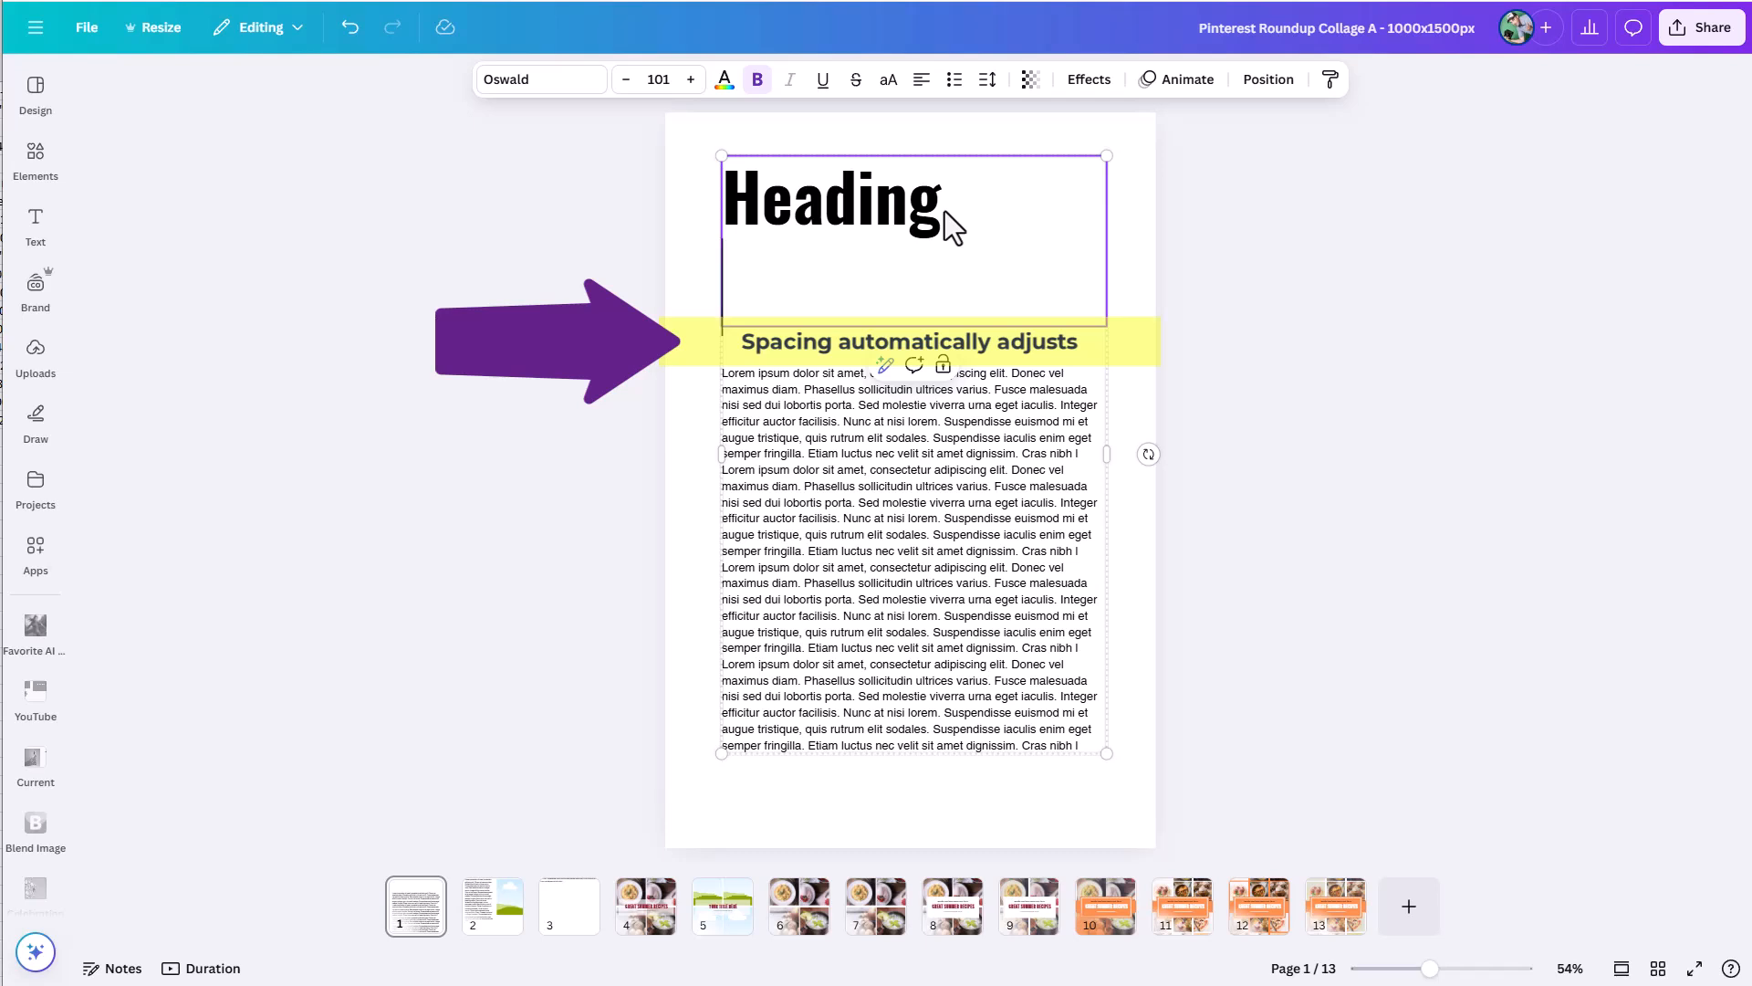
type("Line")
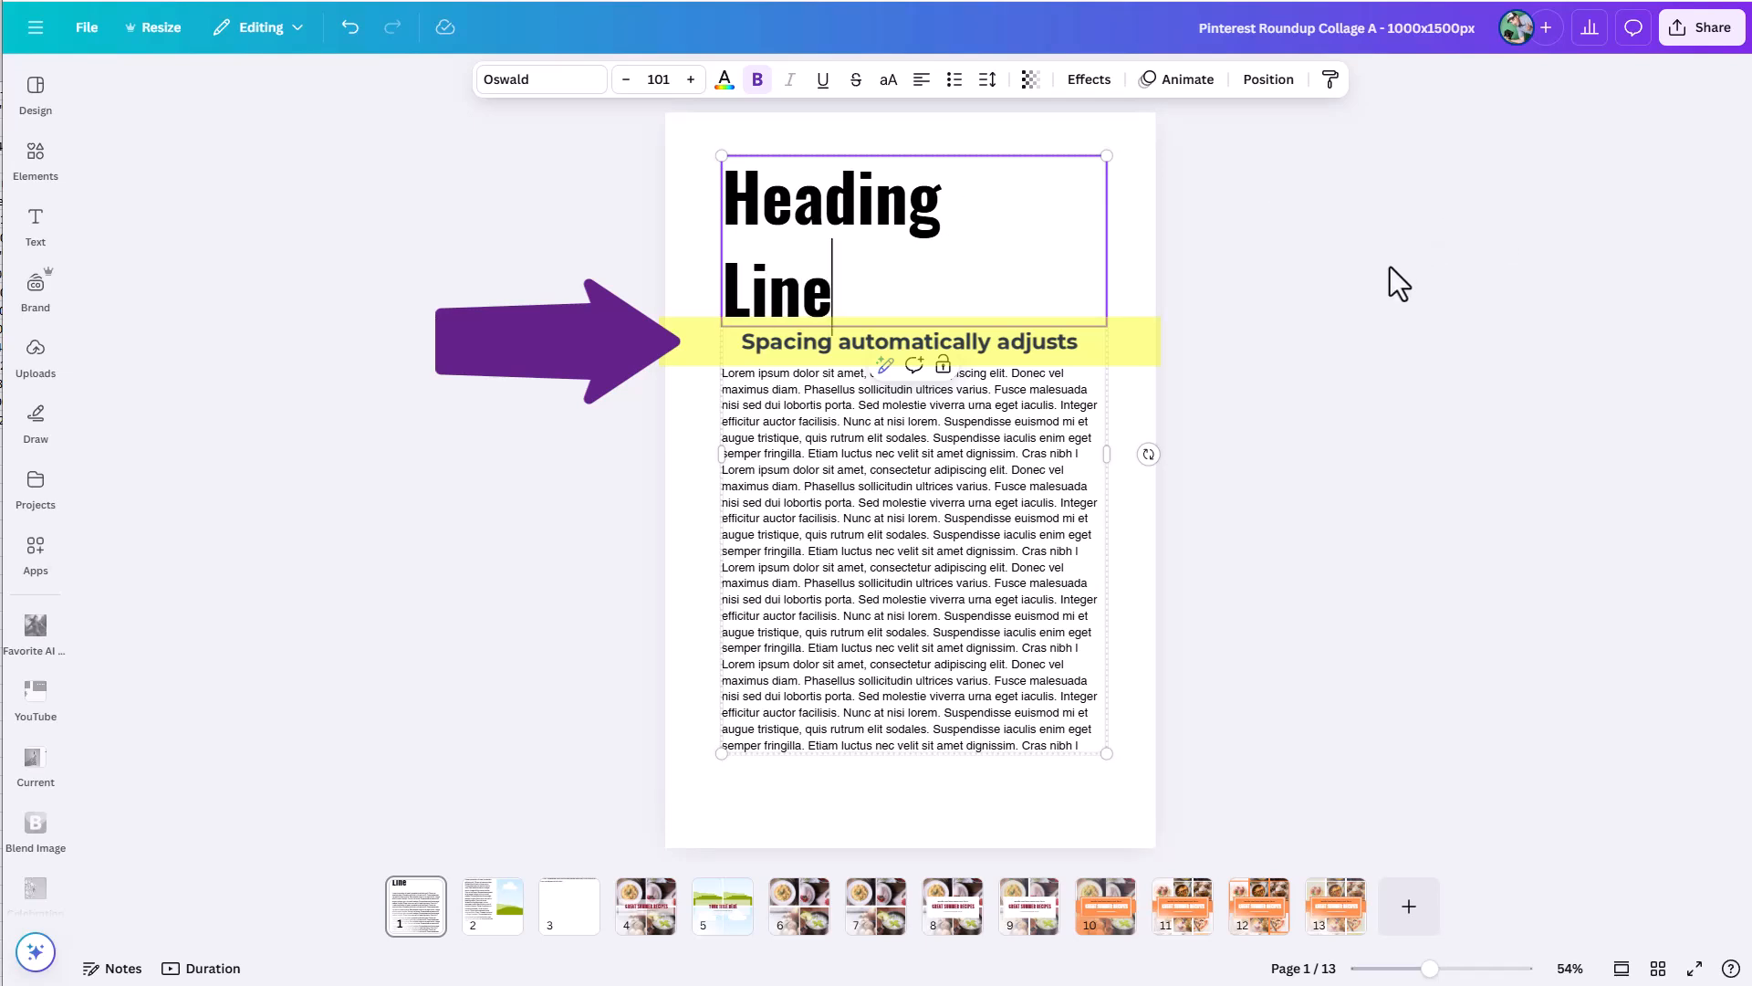
left_click(1389, 267)
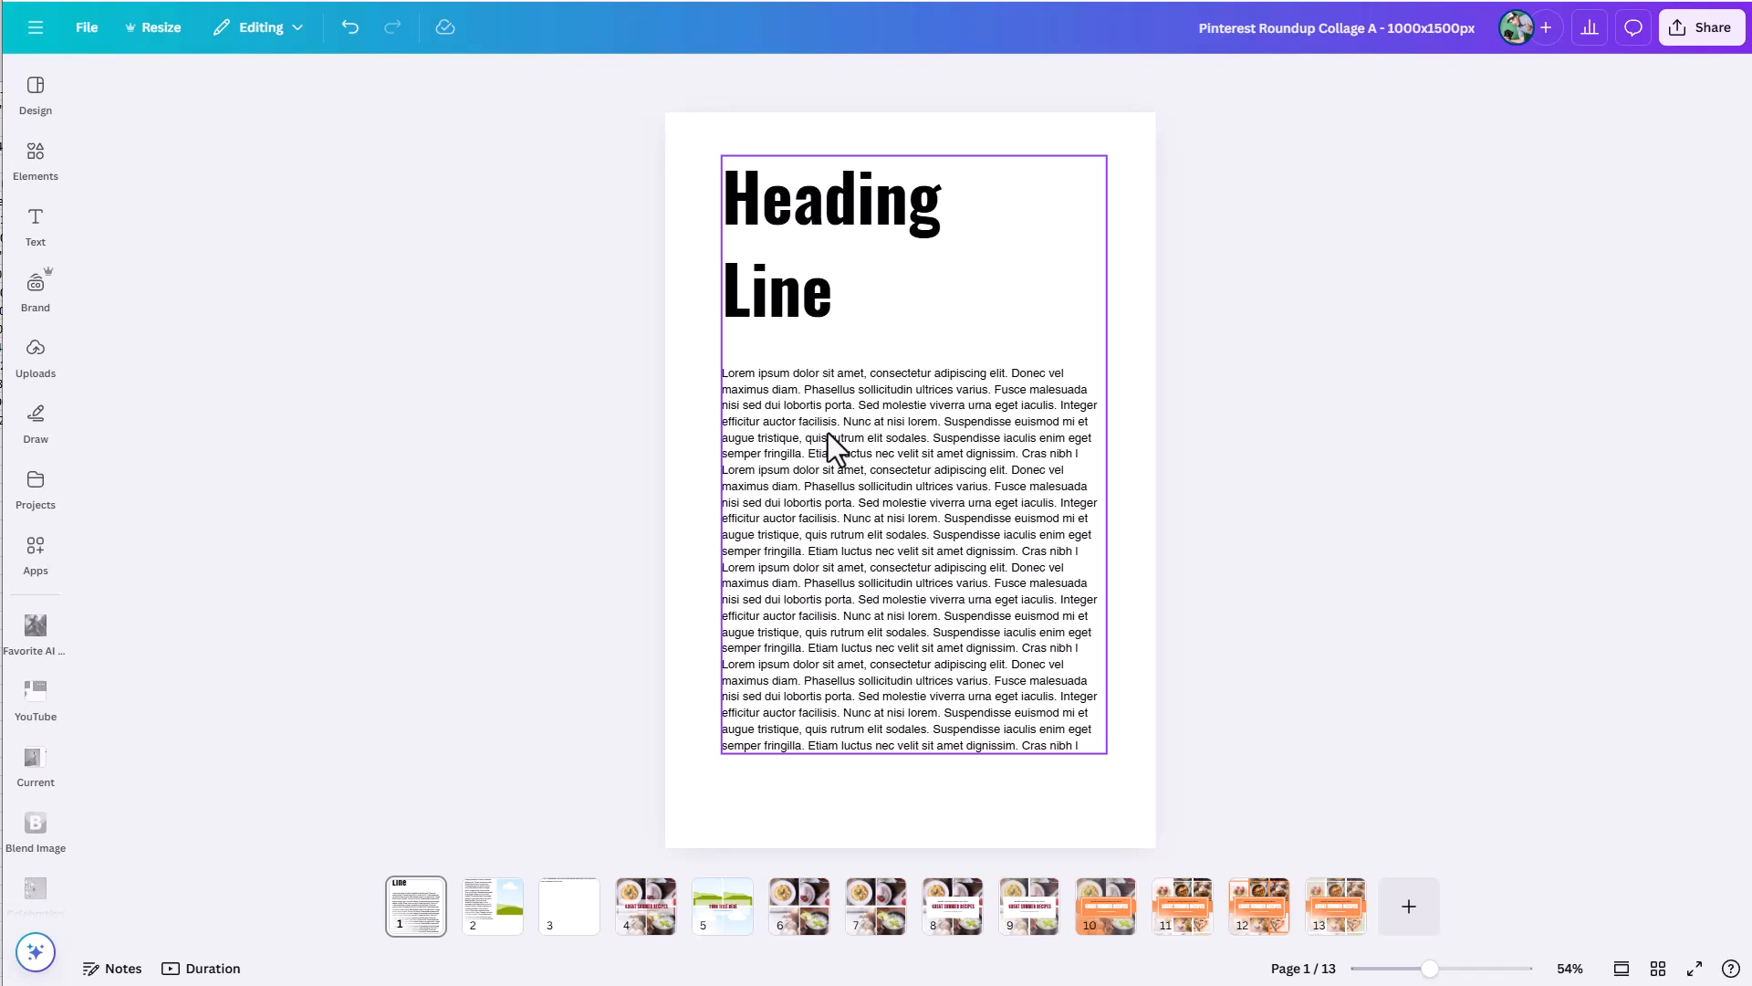
Reduce the two-line heading's line spacing to 0.68 within the group.
left_click(752, 303)
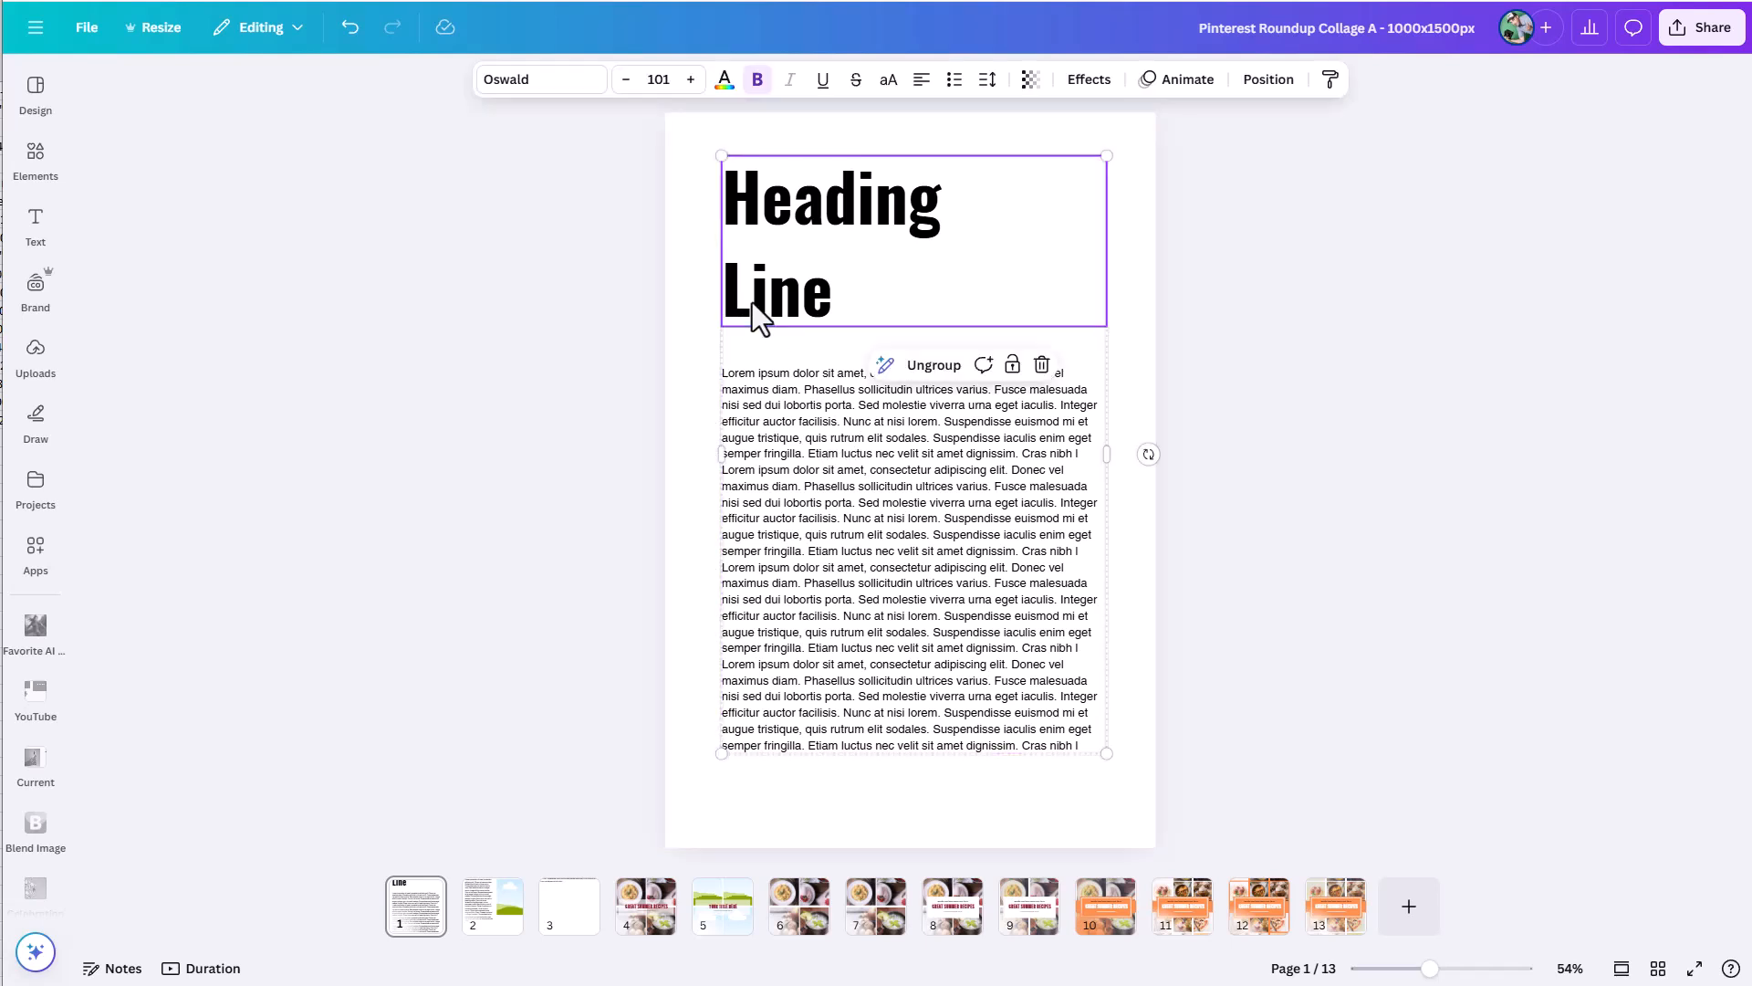
left_click(802, 274)
left_click(986, 81)
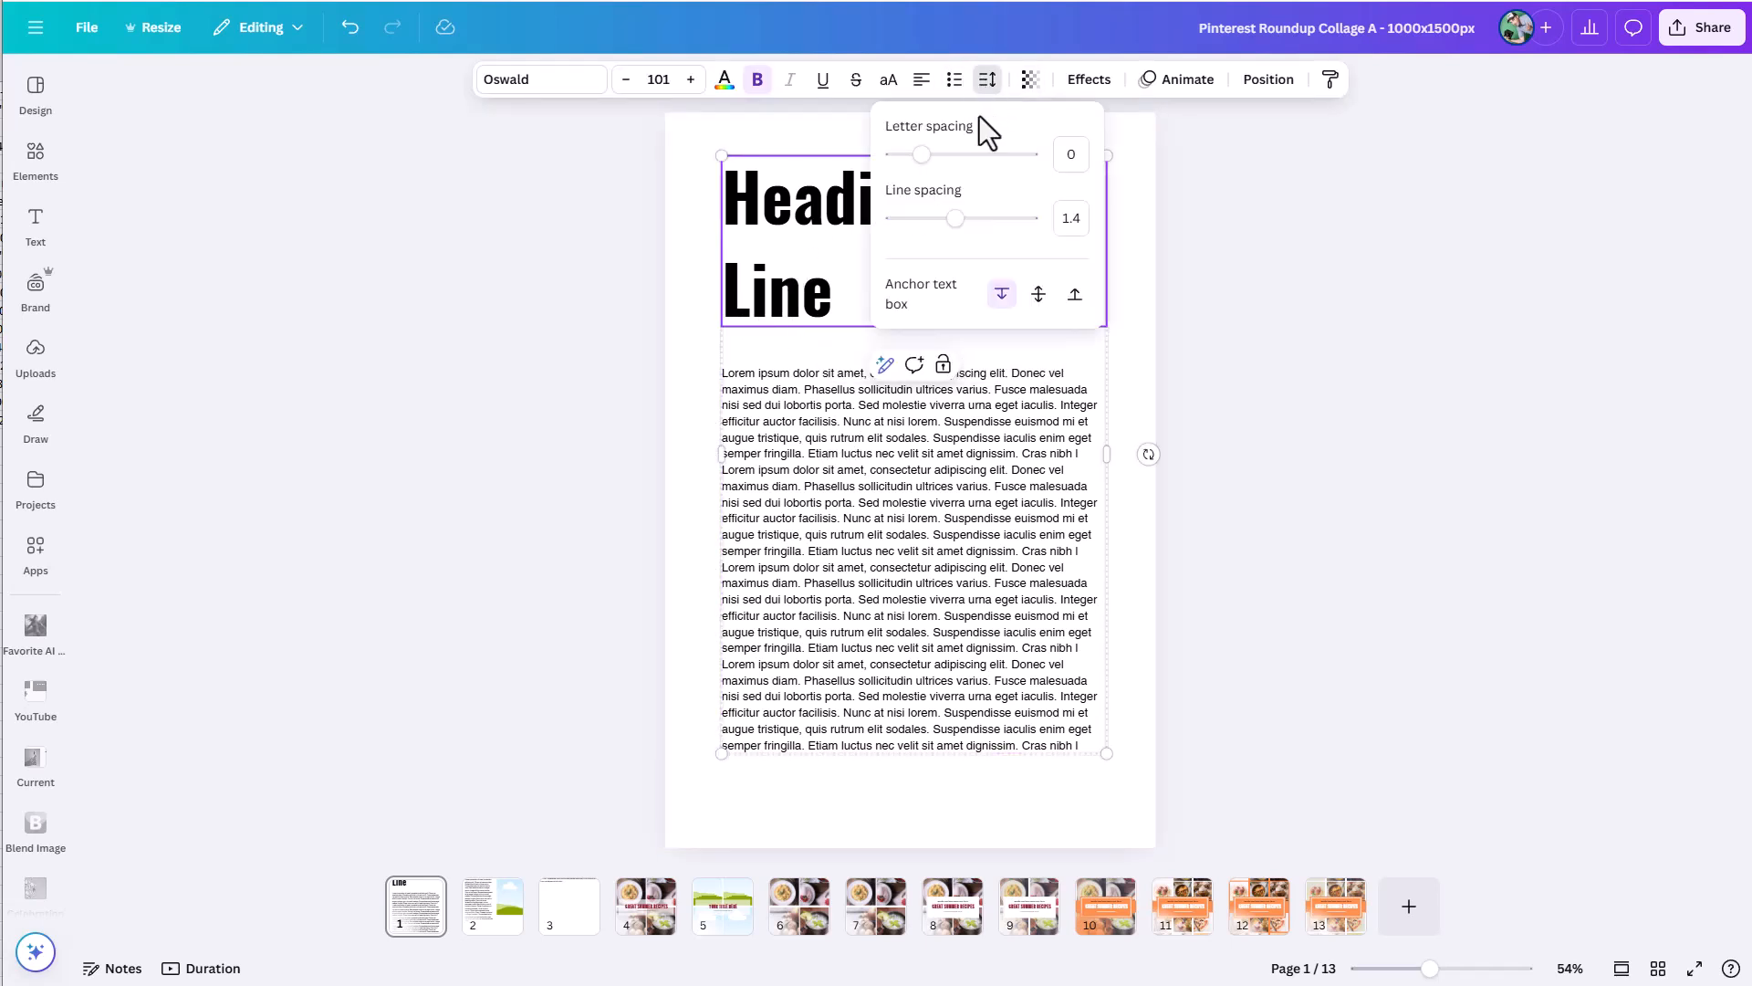
left_click_drag(940, 221, 906, 226)
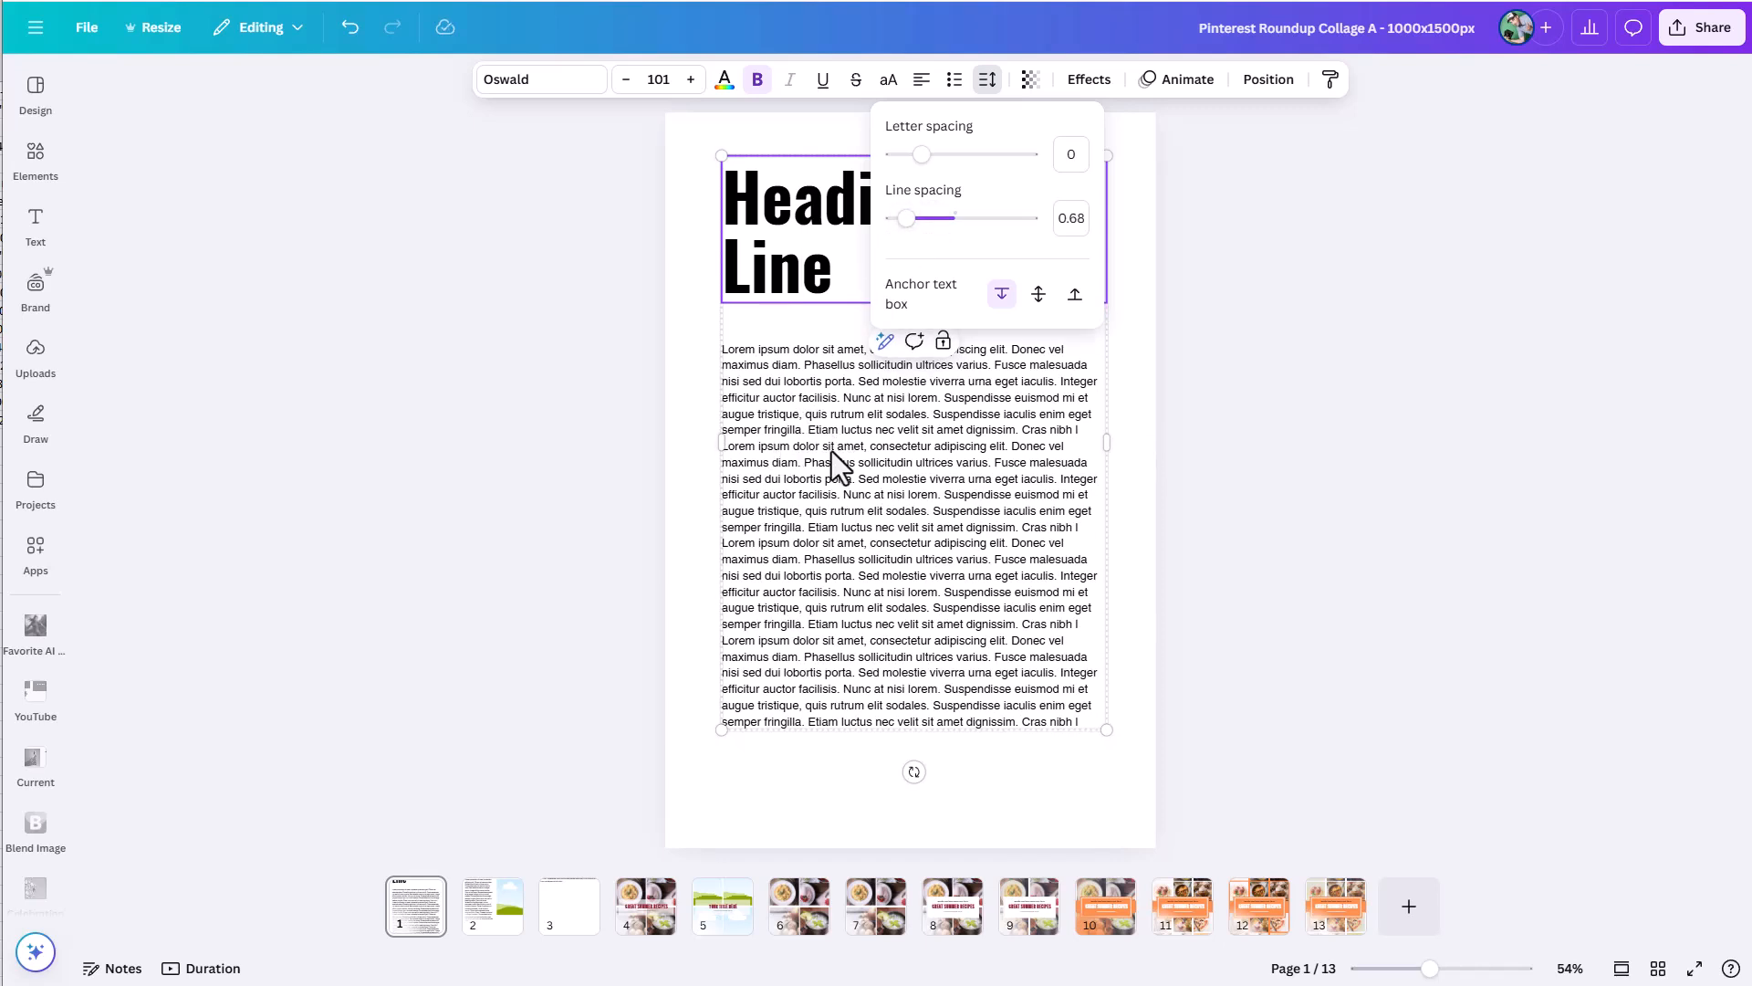
left_click(665, 408)
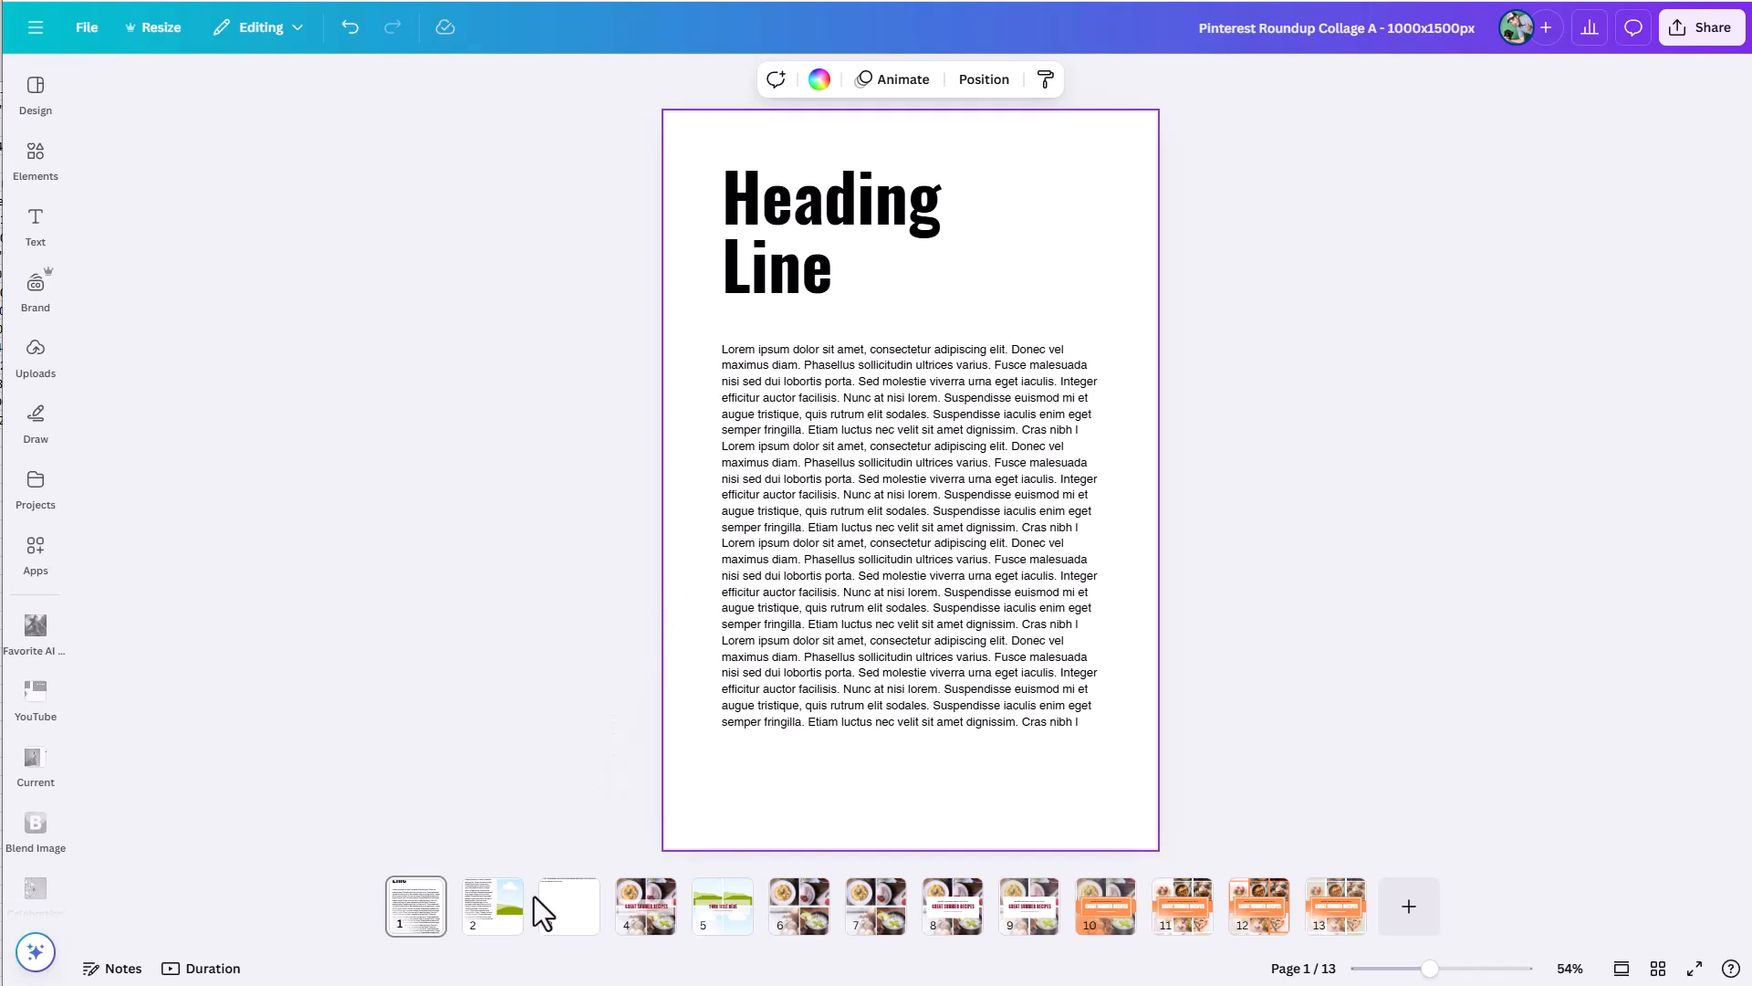
Group the heading, the body text and the landscape image on page 2.
left_click(501, 924)
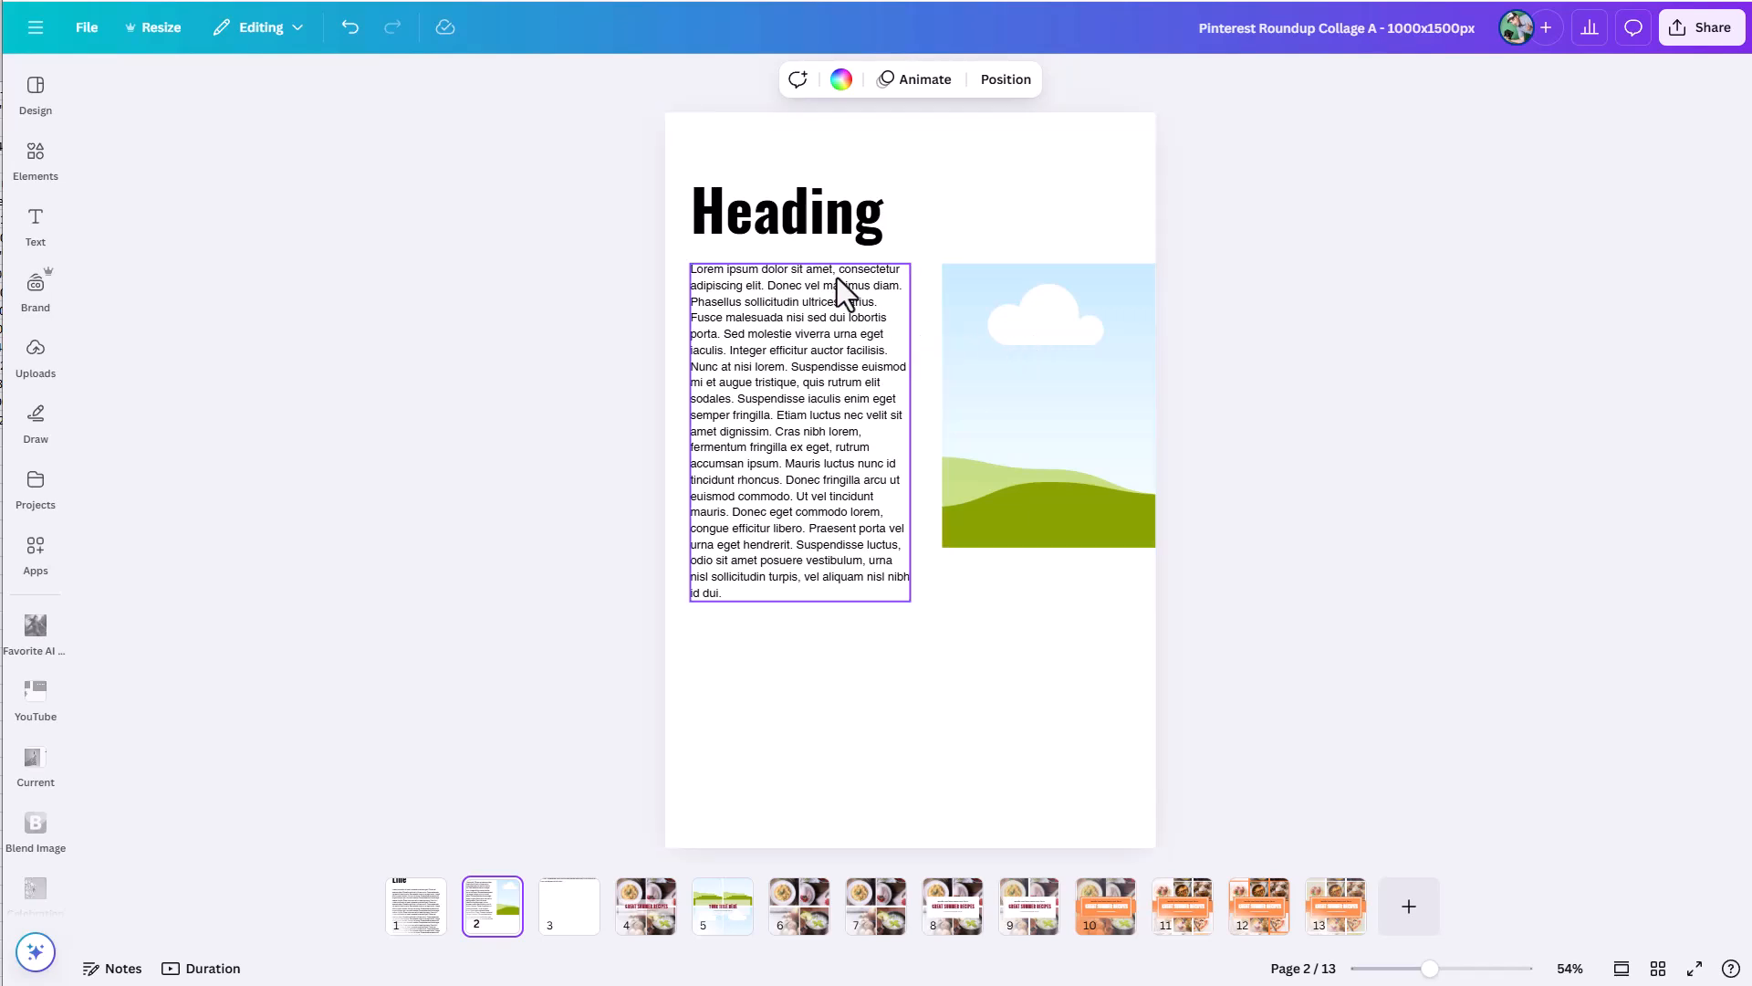
left_click(759, 220)
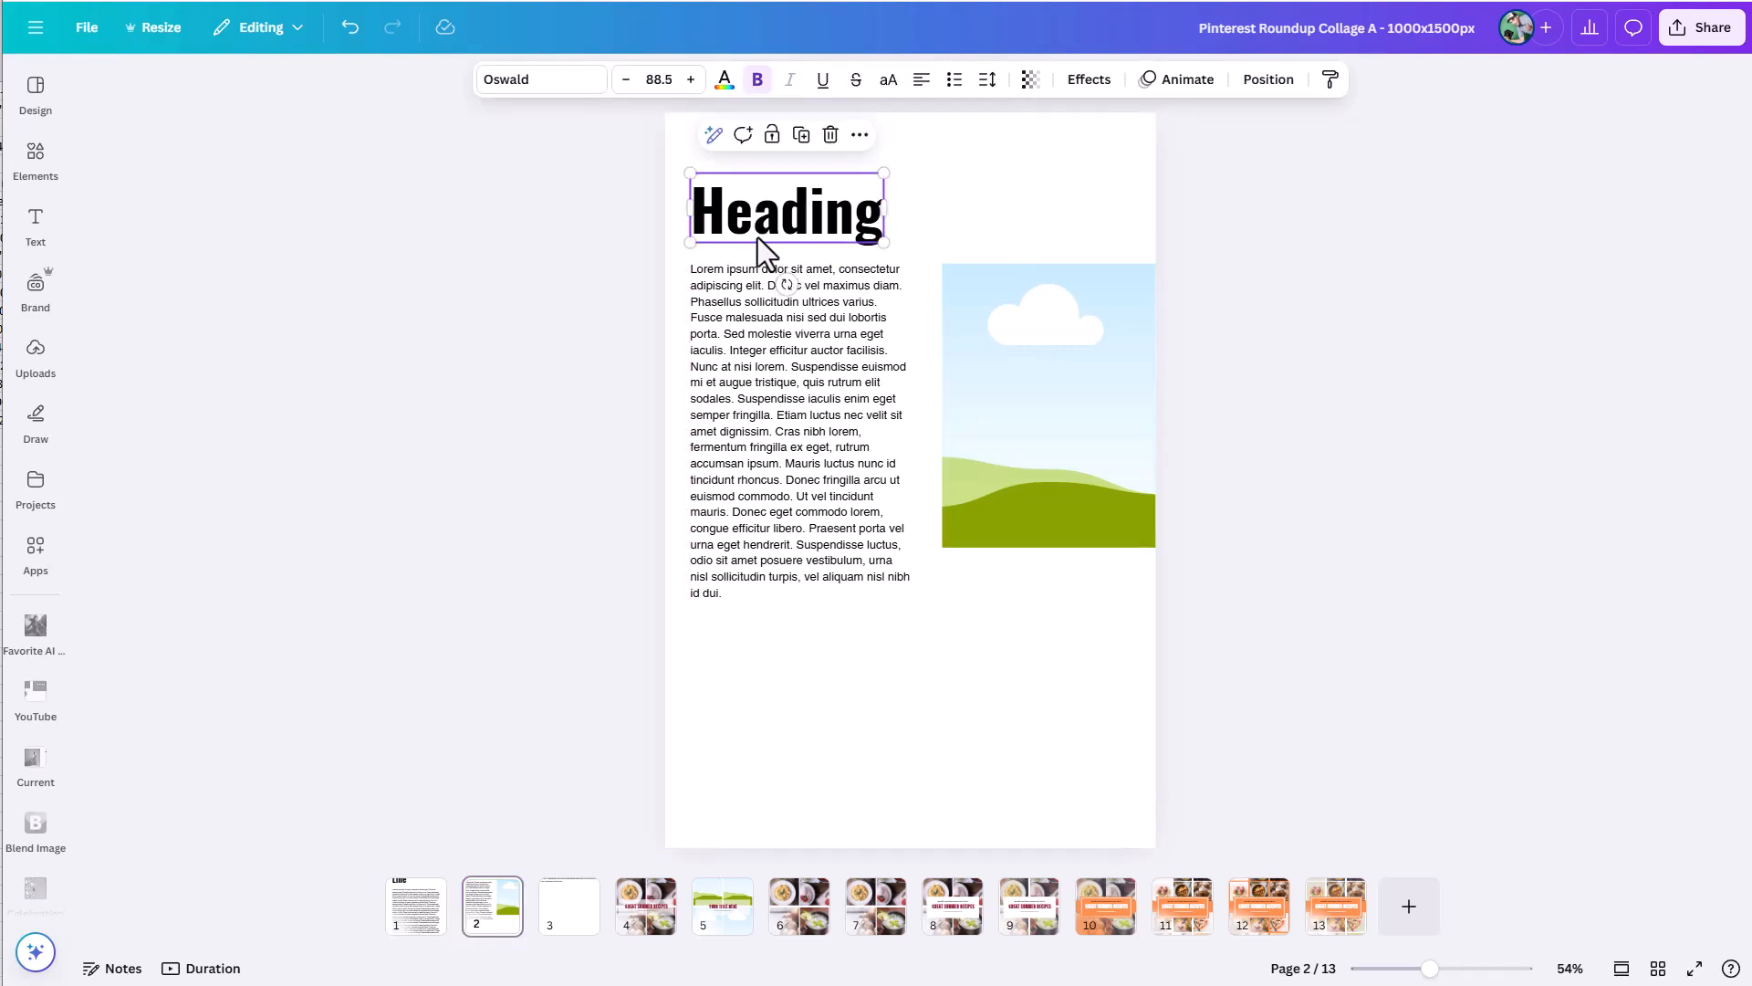
left_click(797, 384, "shift")
left_click(1024, 392, "shift")
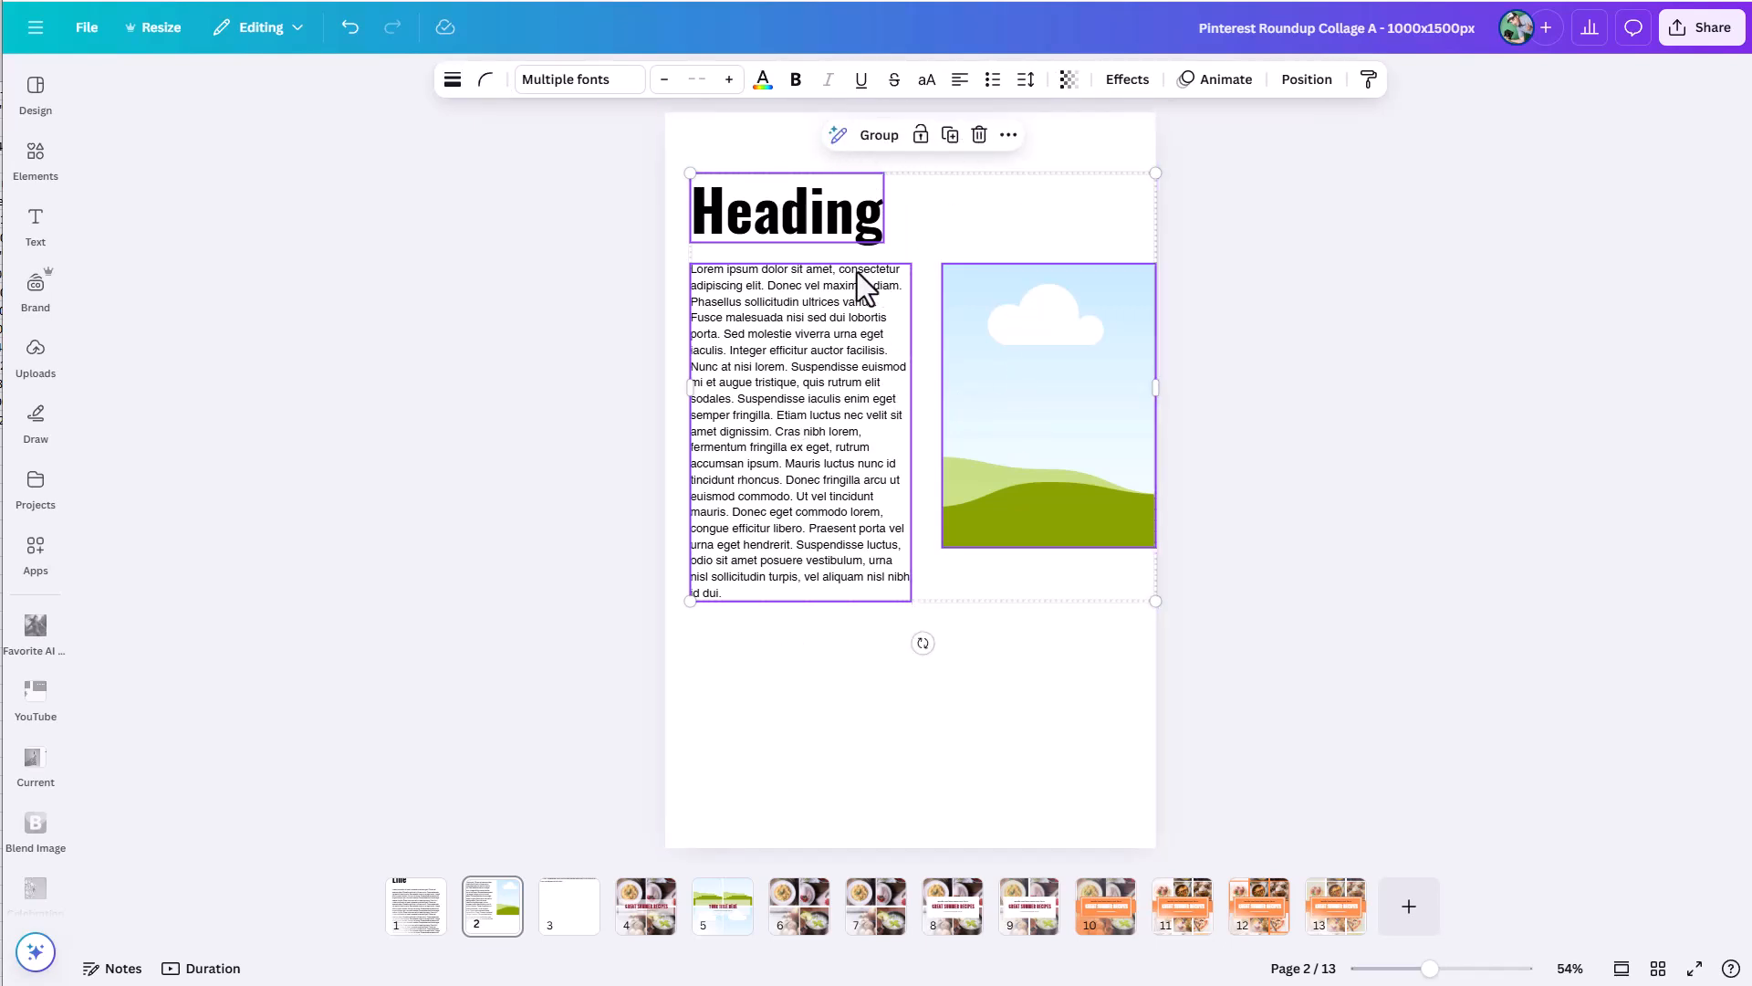
left_click(878, 139)
Check the text box anchor setting of the grouped heading on page 2.
left_click(802, 226)
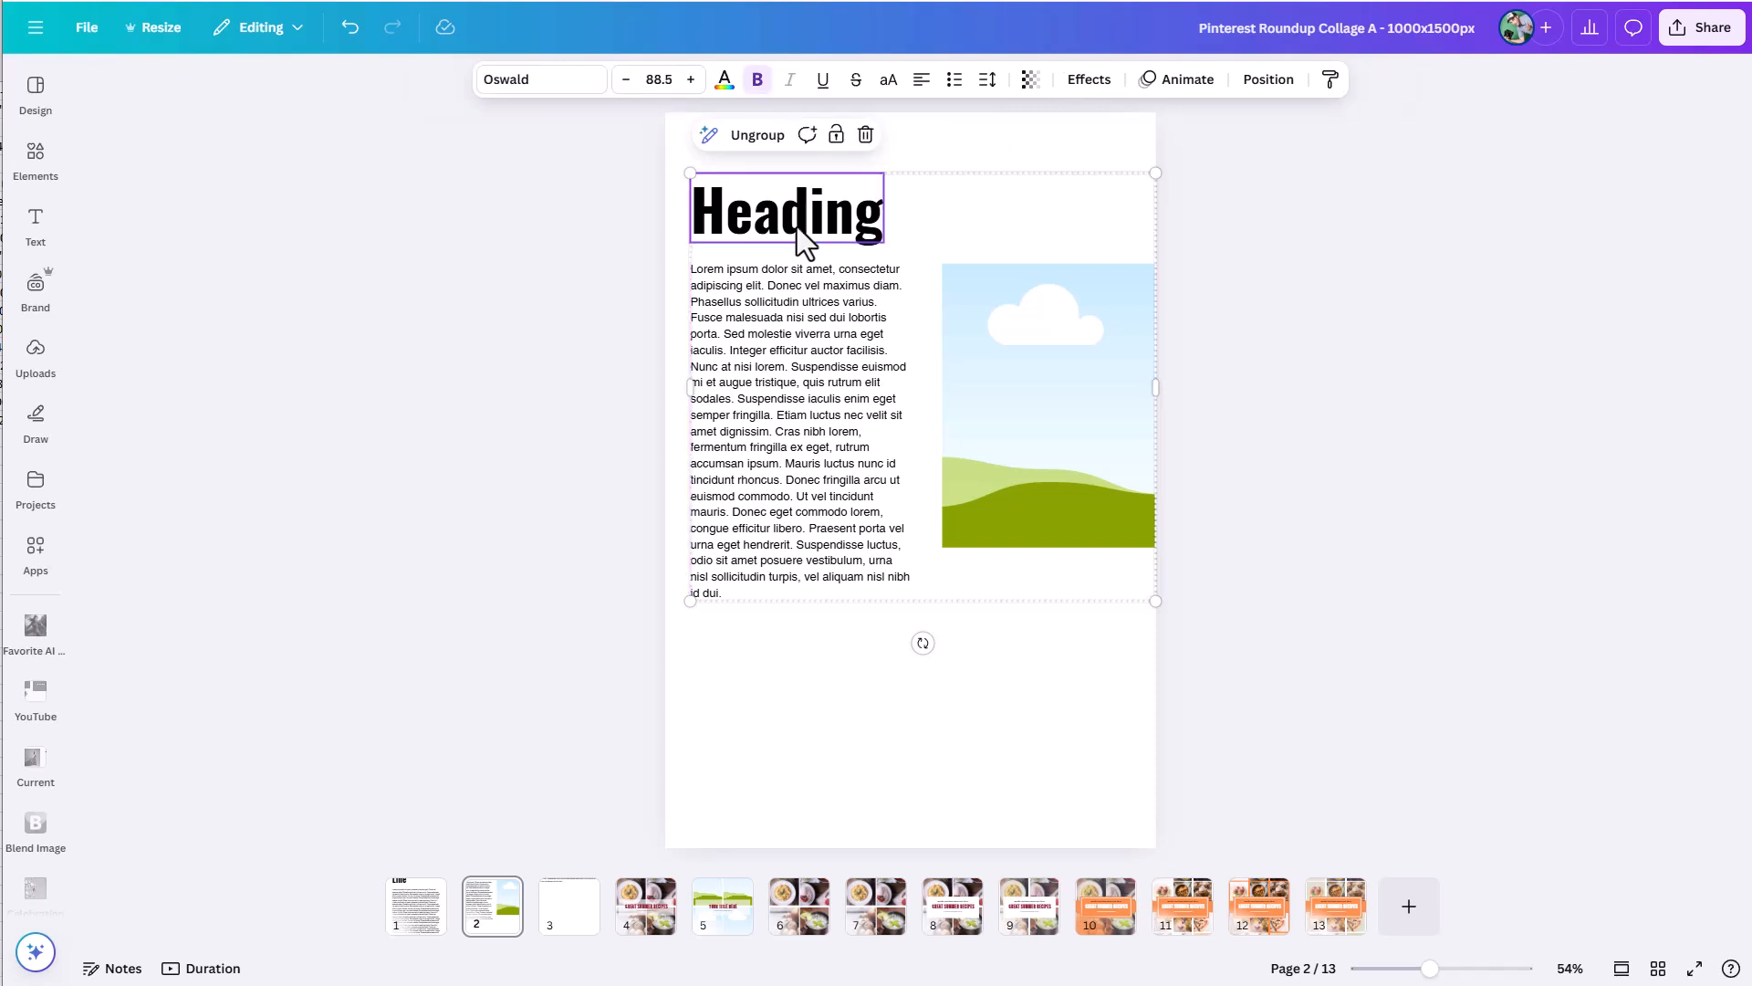
left_click(986, 89)
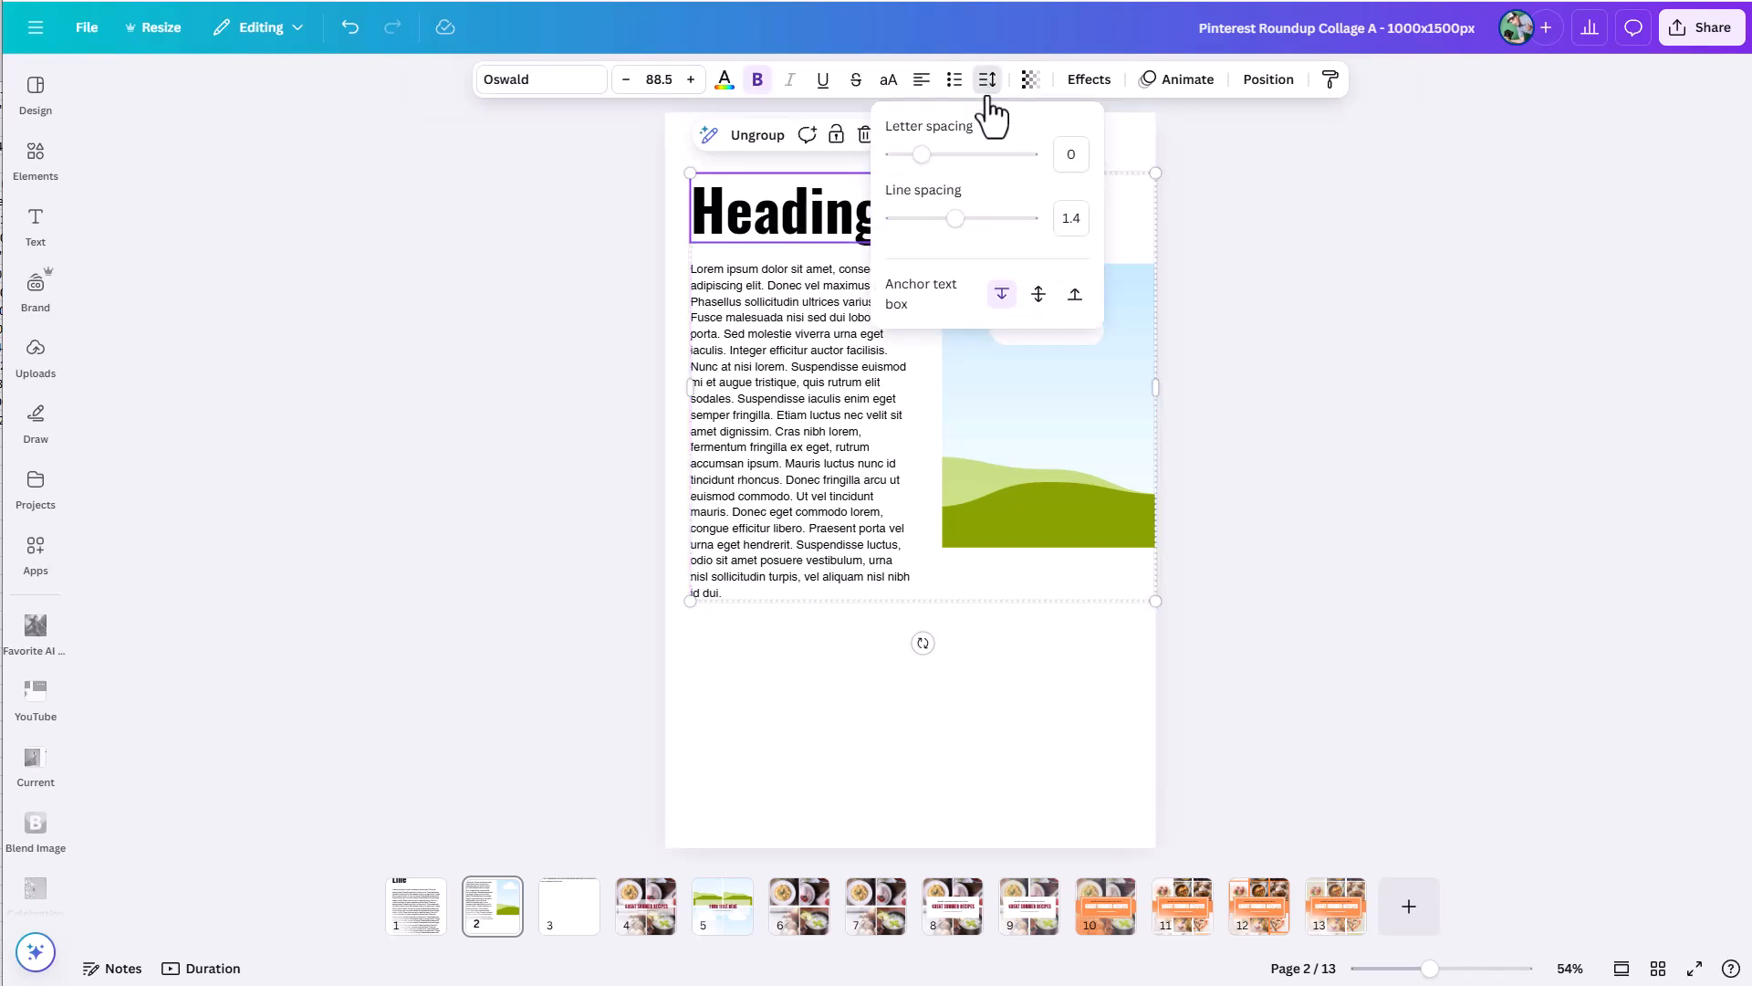
left_click(688, 227)
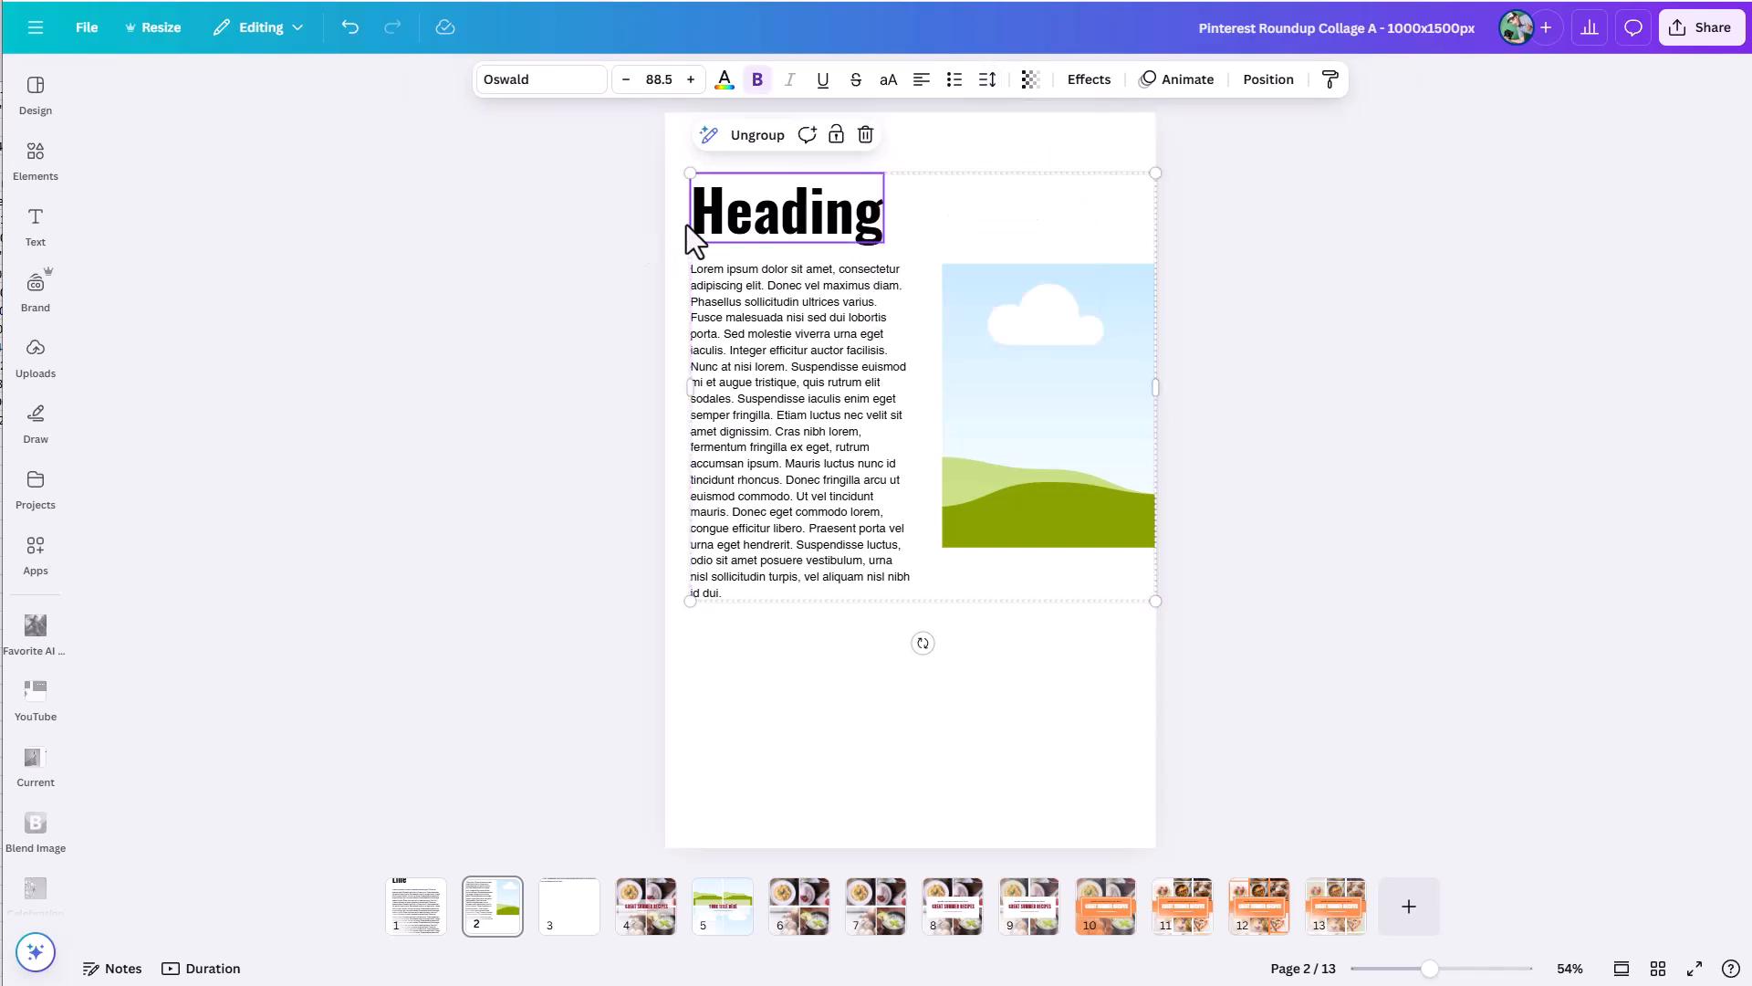
Add two extra lines, each reading "dfdfd", below the grouped heading on page 2.
left_click(868, 225)
key("Return")
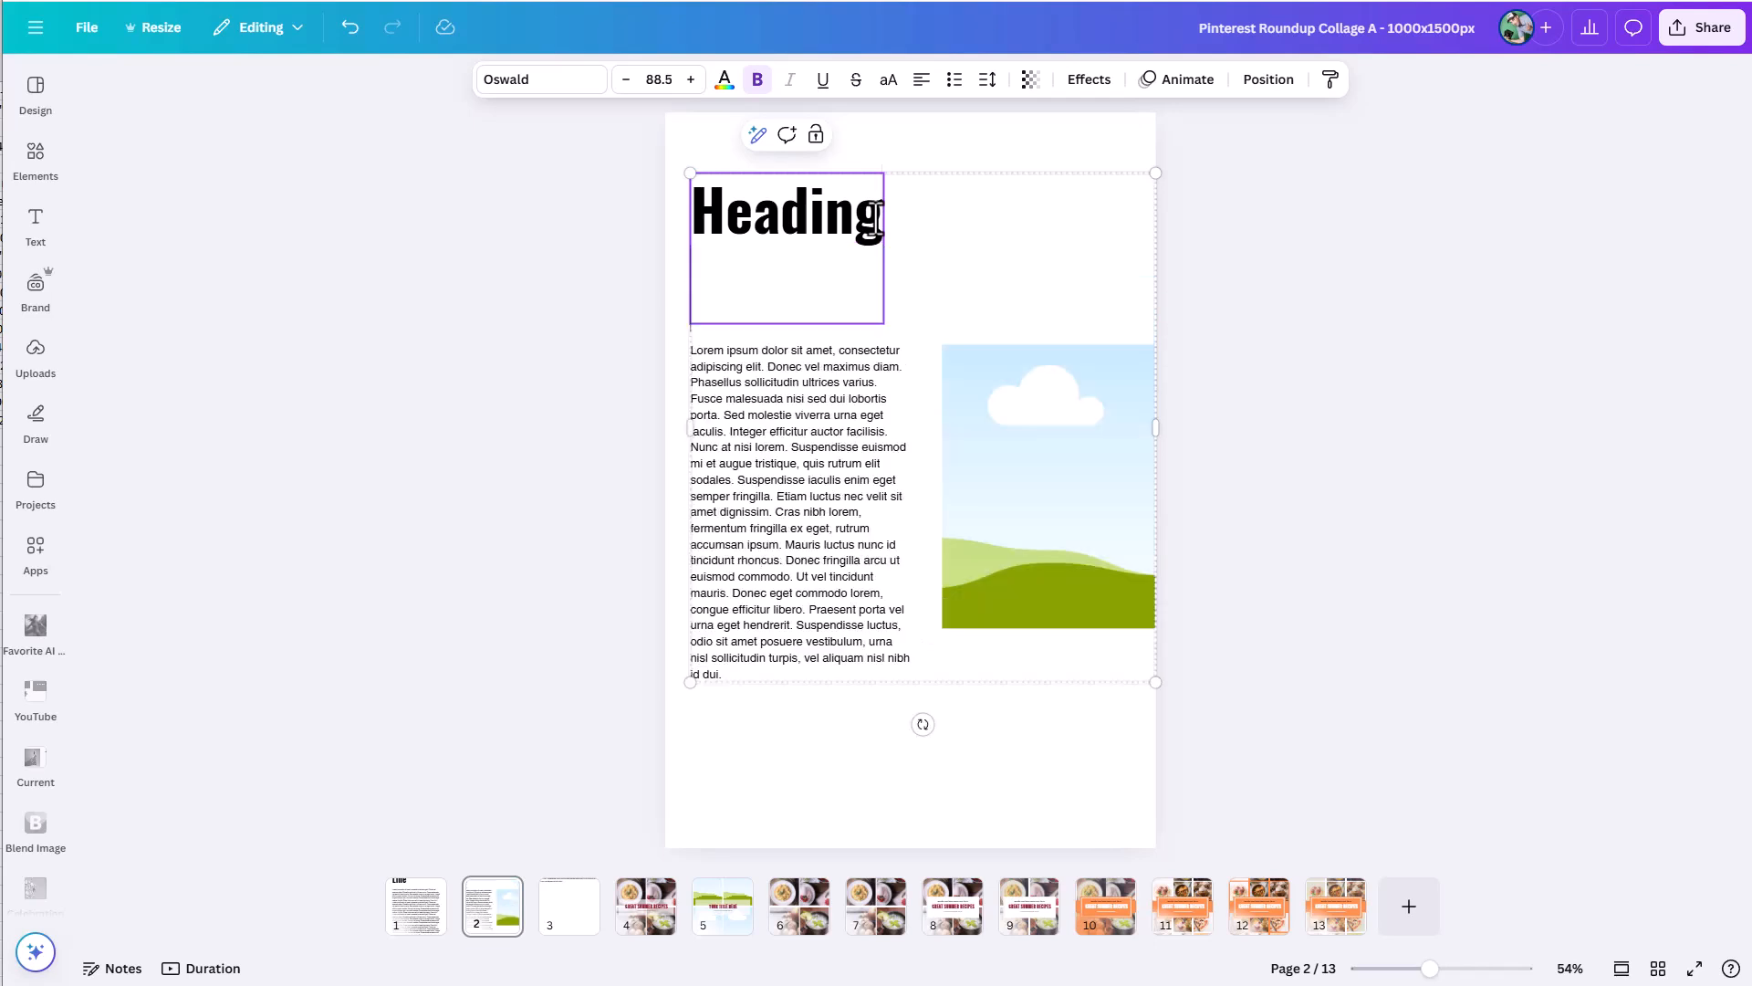
type("dfdfd")
key("Return")
type("dfdfd")
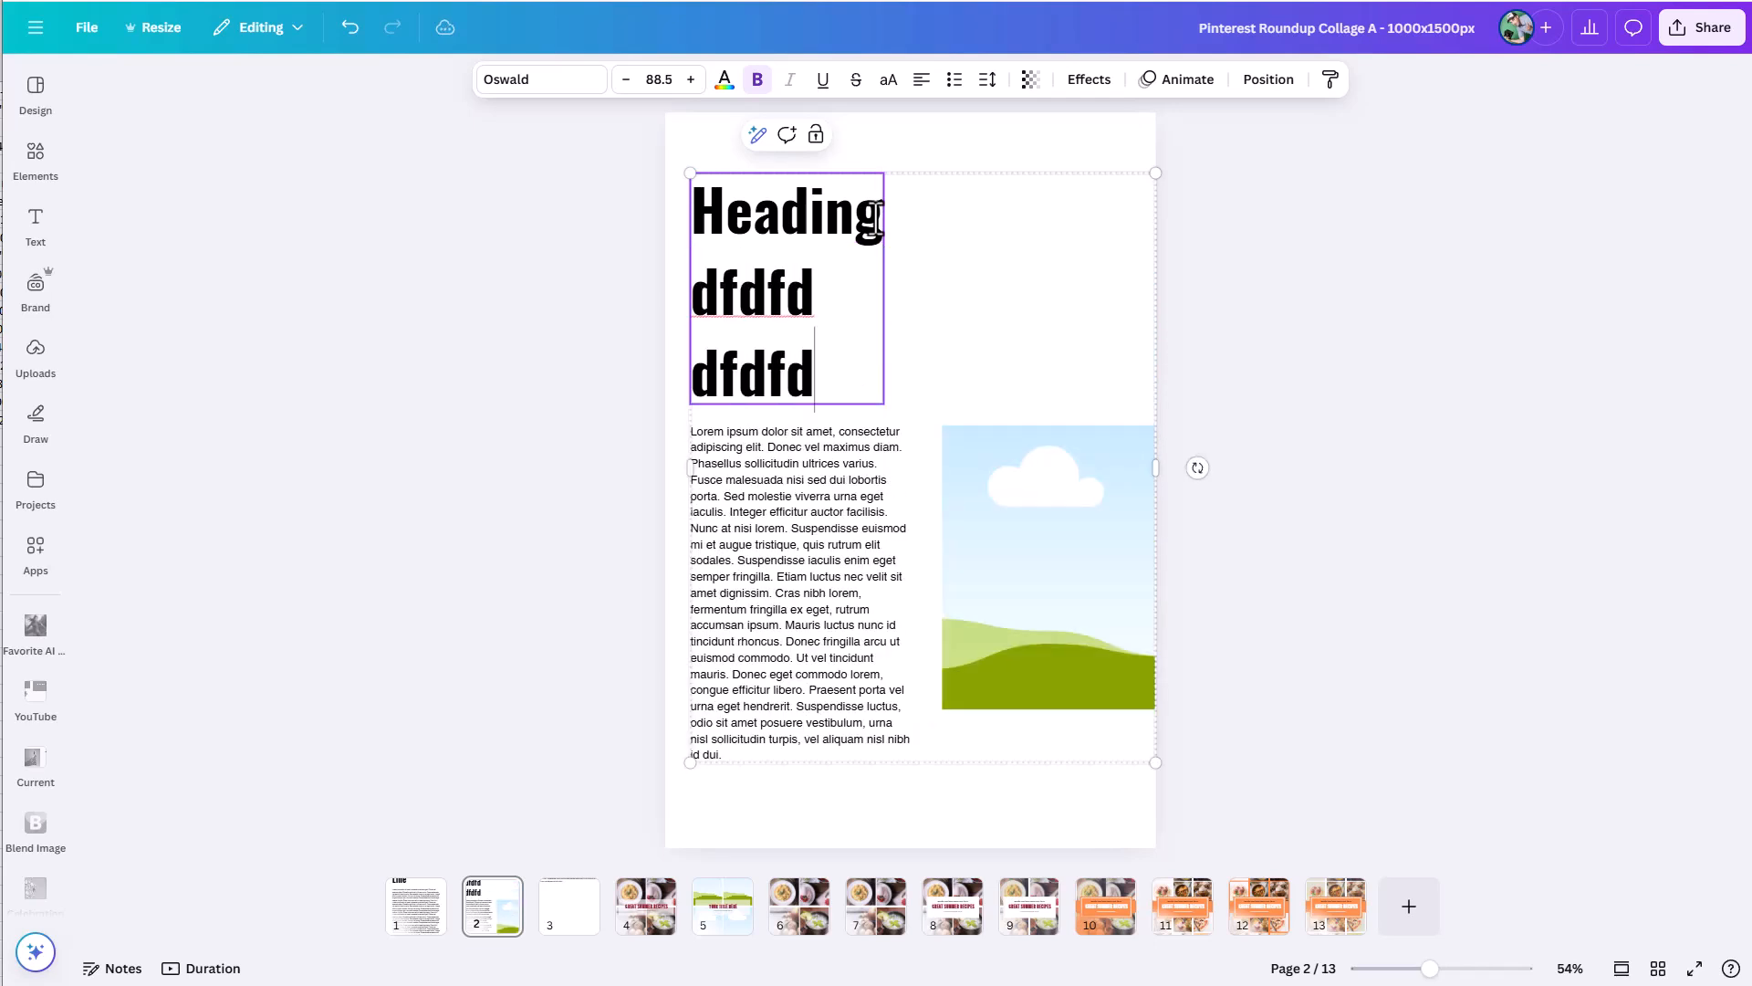
left_click(1388, 396)
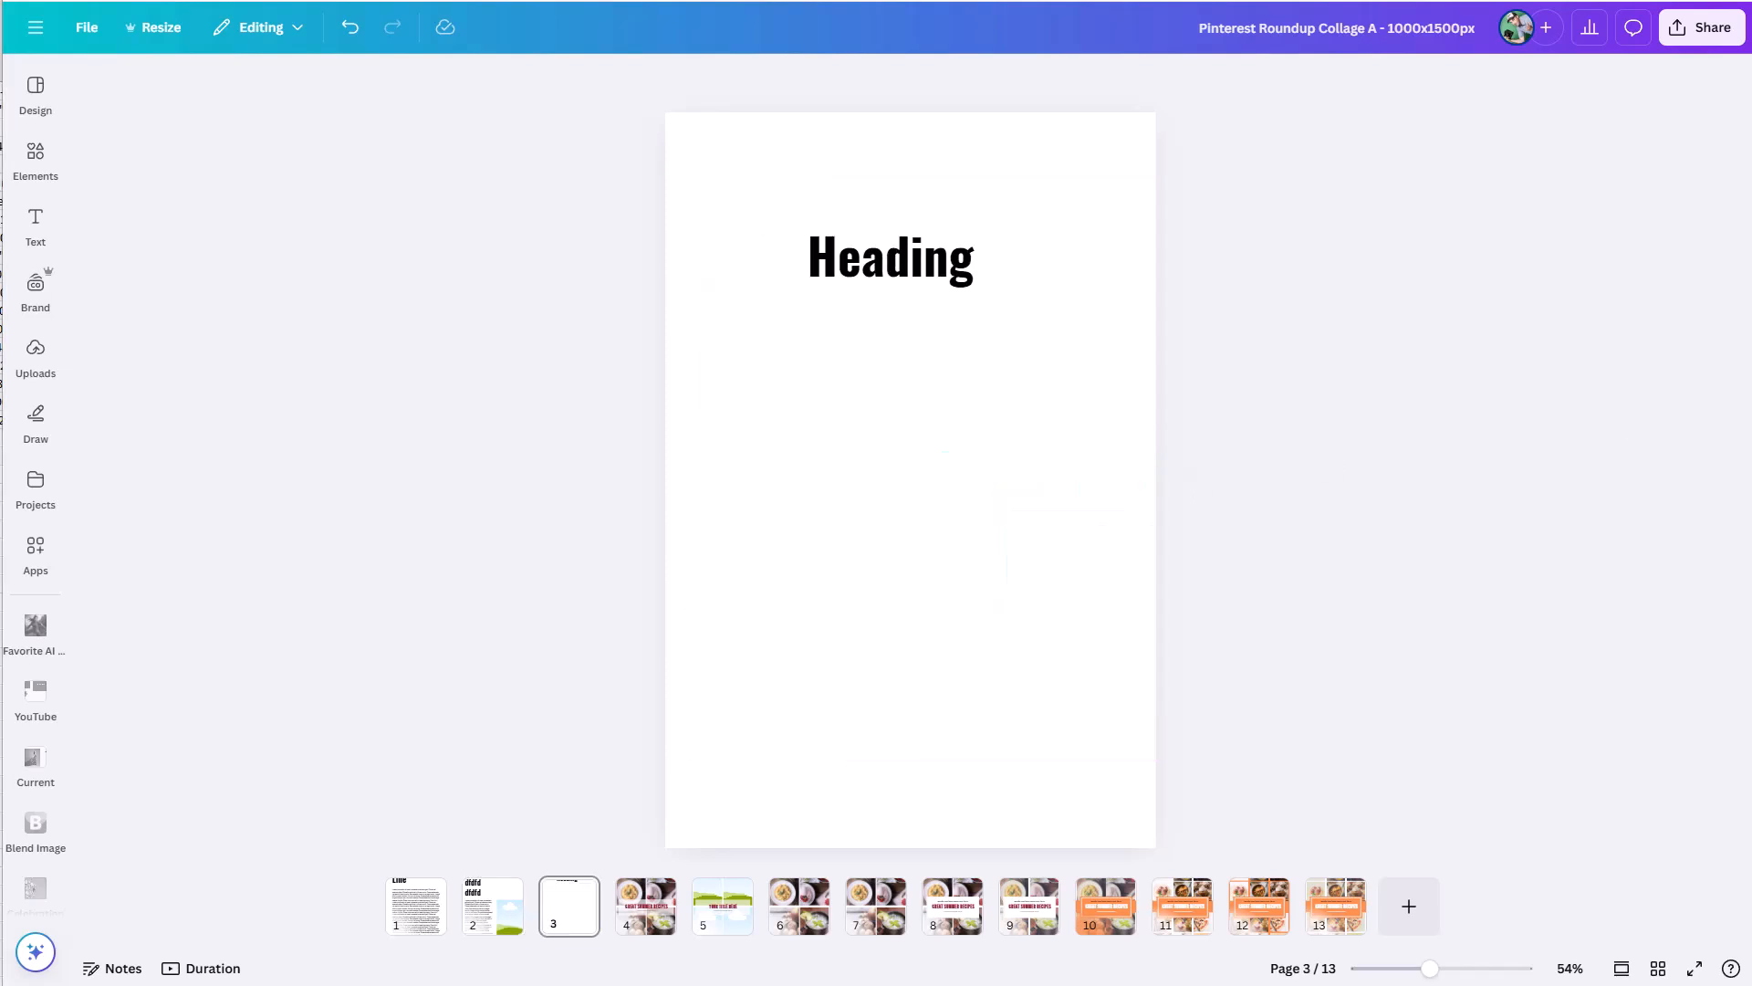
Move the heading on page 3 to the centre of the page and set its text box anchor to middle.
left_click(913, 255)
left_click_drag(913, 255, 928, 475)
left_click_drag(921, 456, 933, 486)
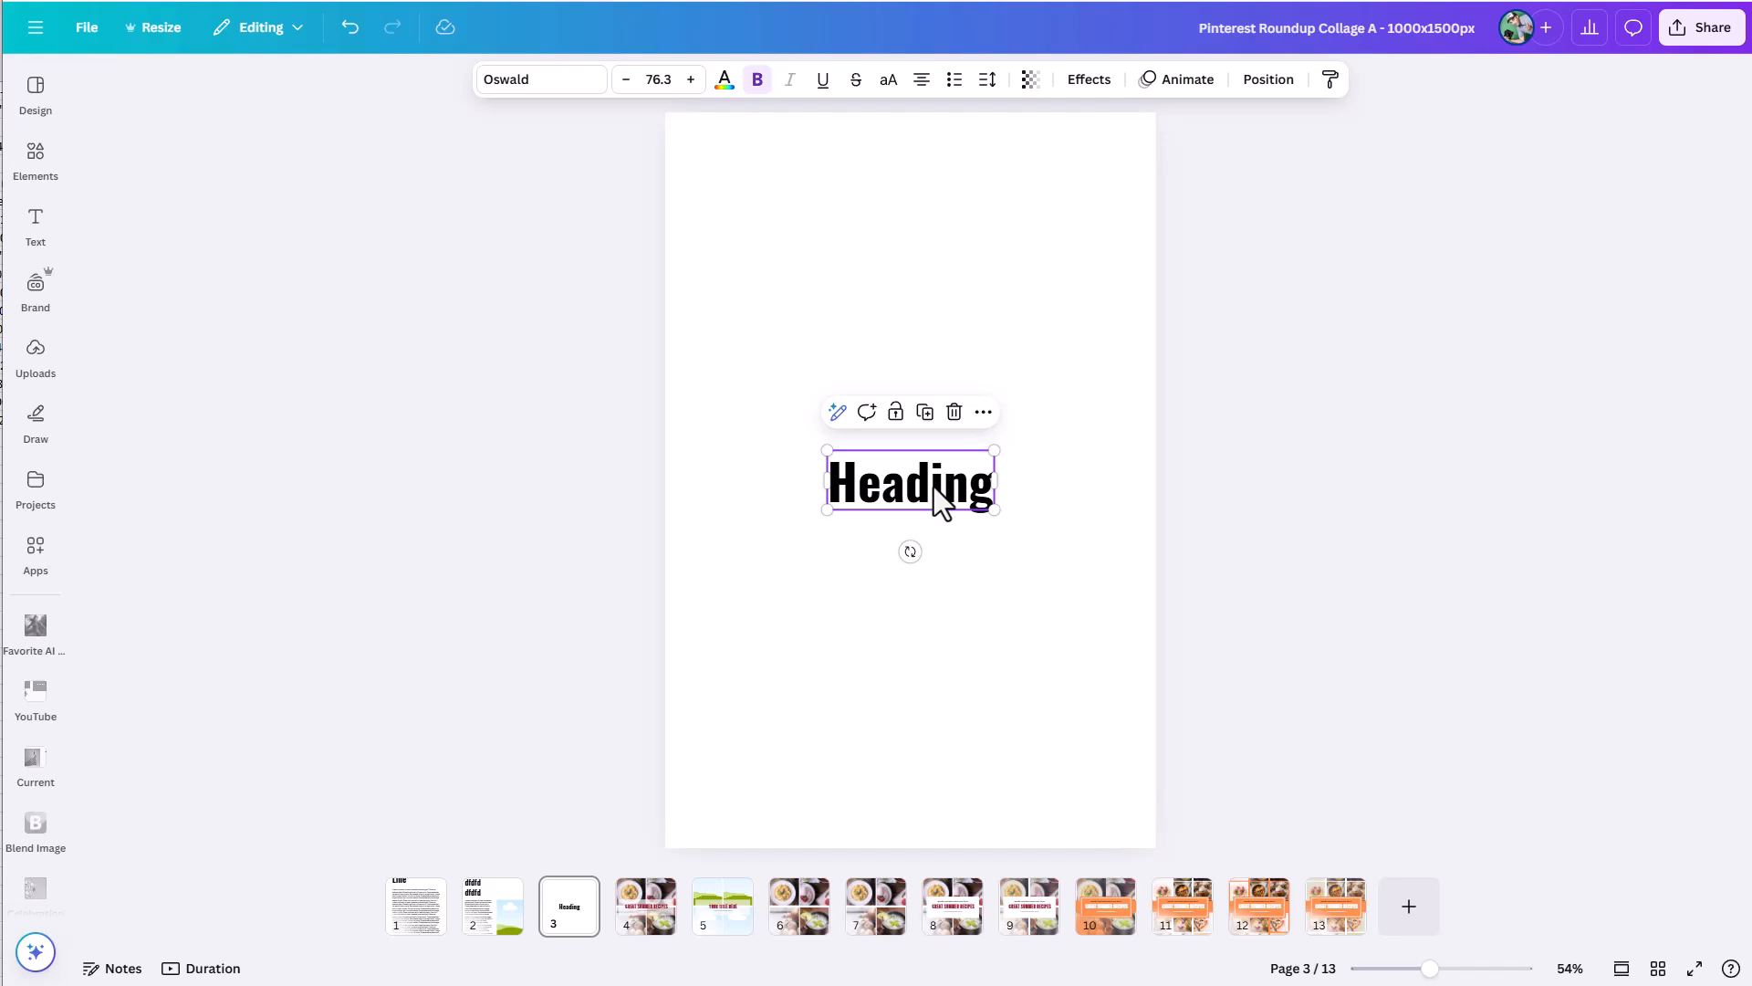
double_click(929, 486)
left_click(987, 80)
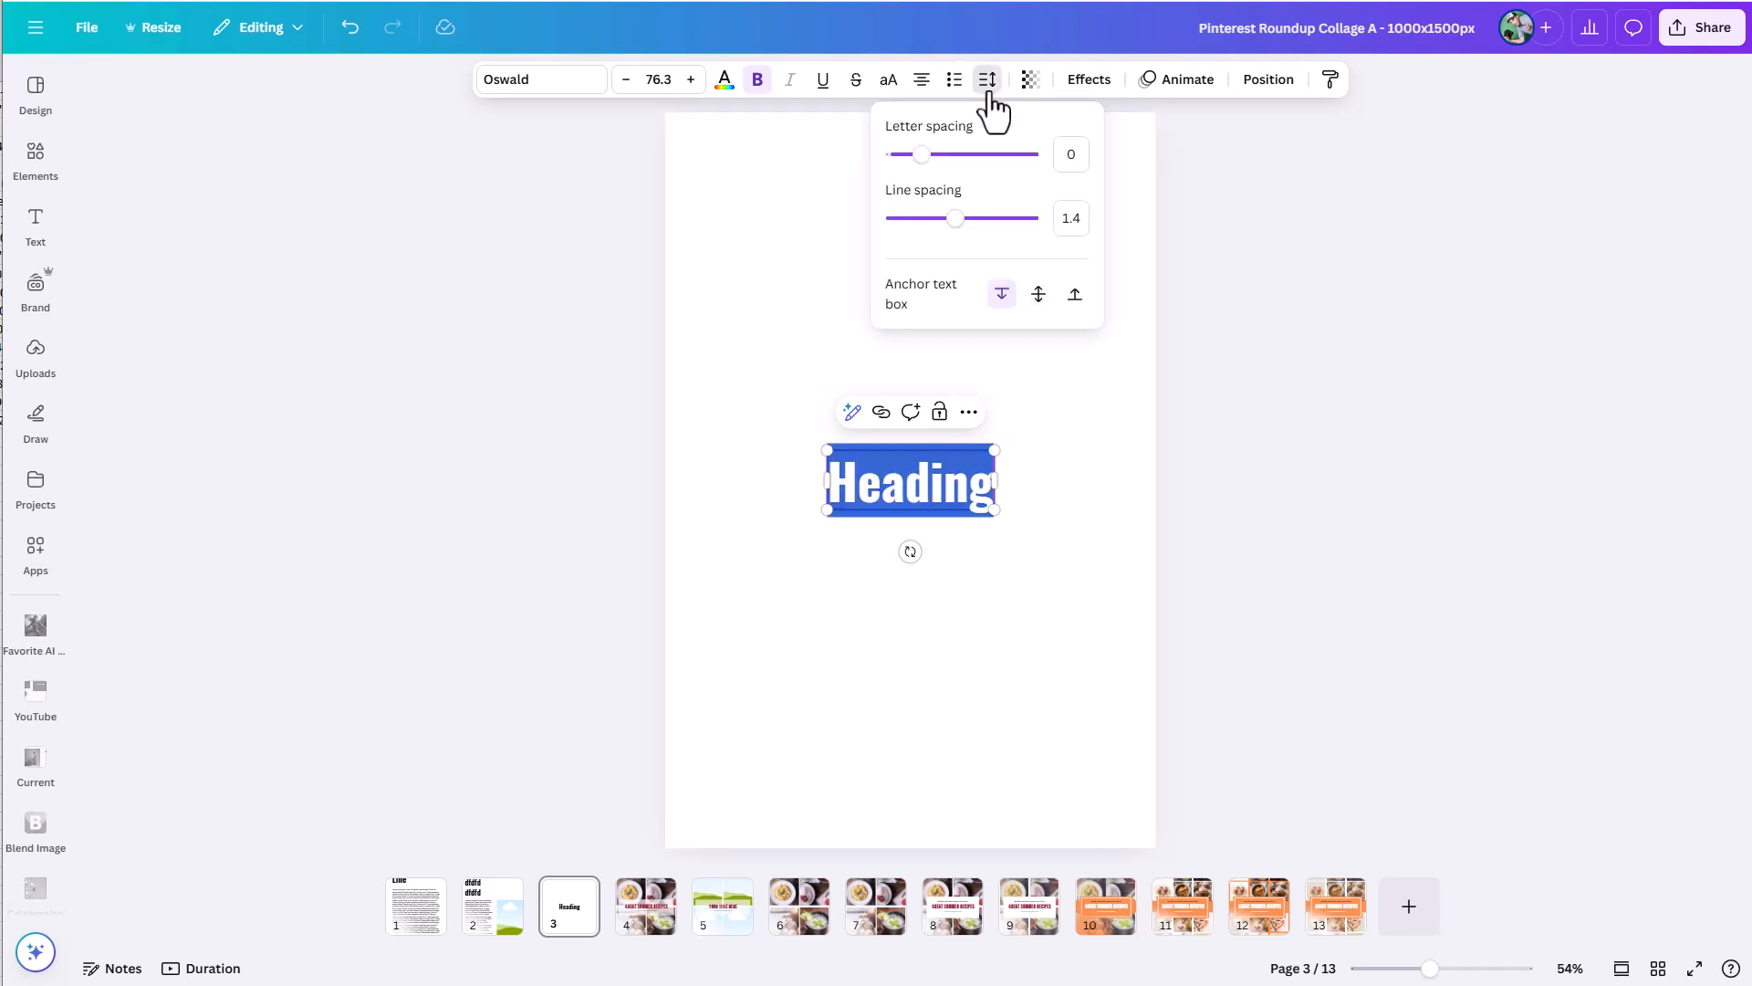
left_click(1039, 293)
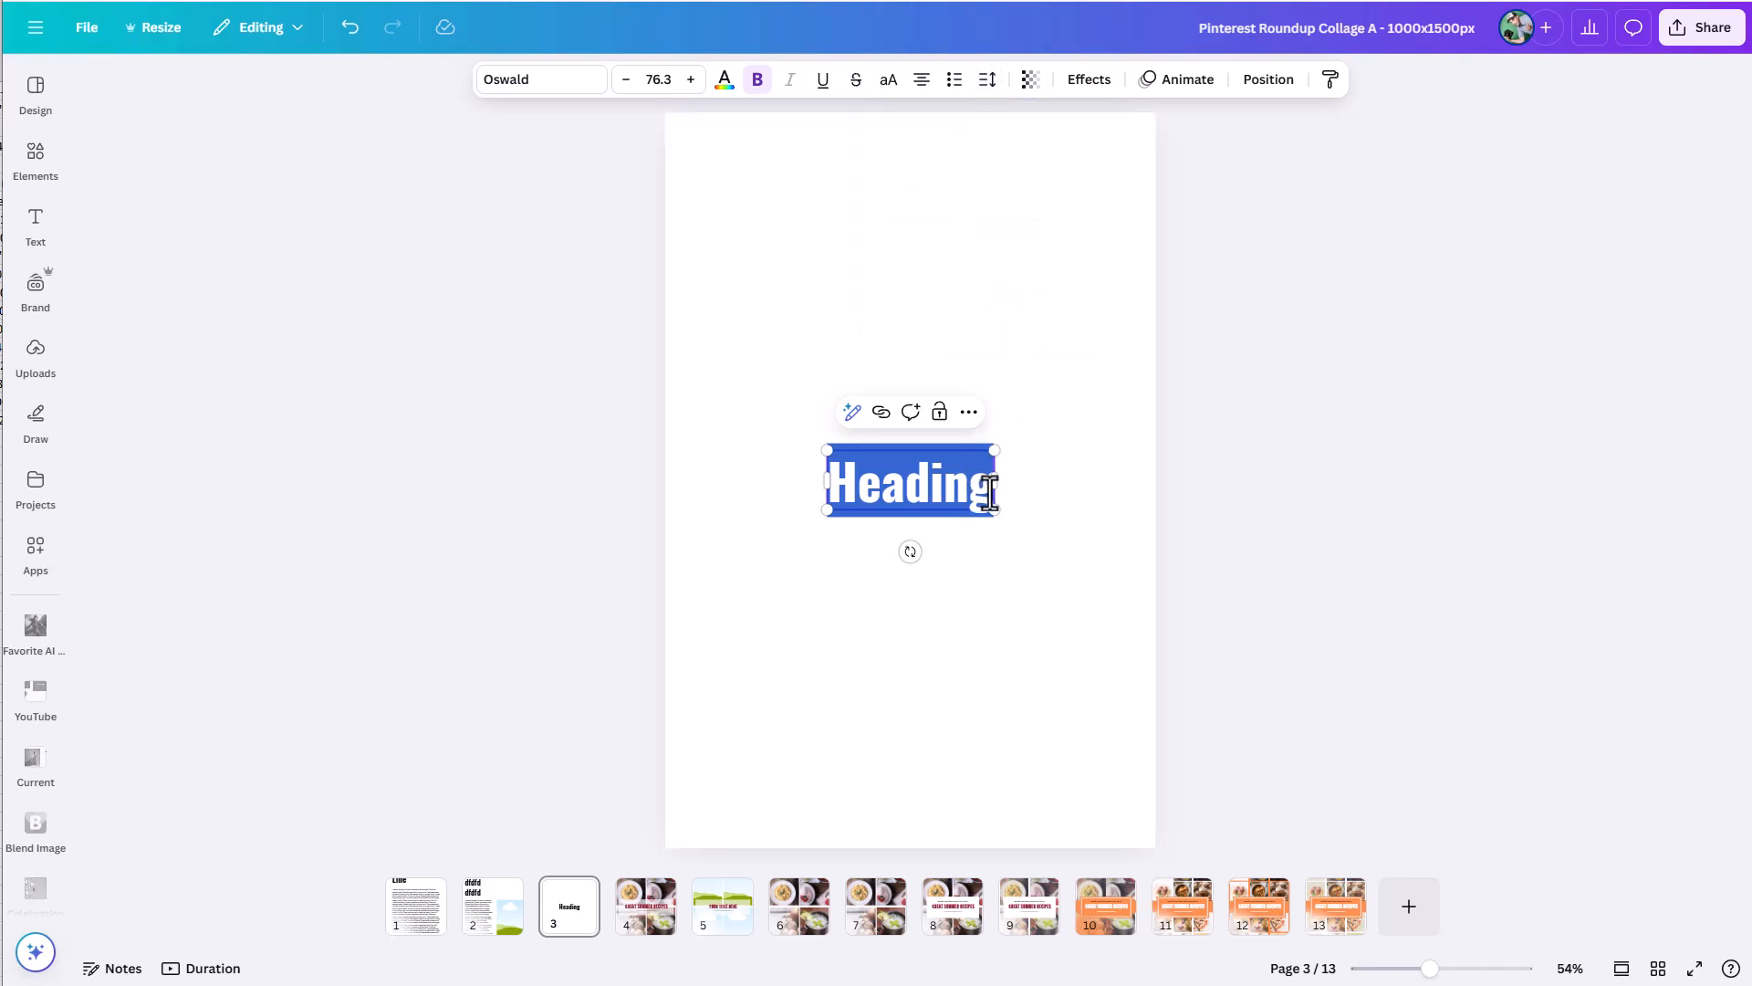
Test the middle anchor by adding the lines "Line 2" and "Line 3" below the heading.
key("BackSpace")
key("ctrl+z")
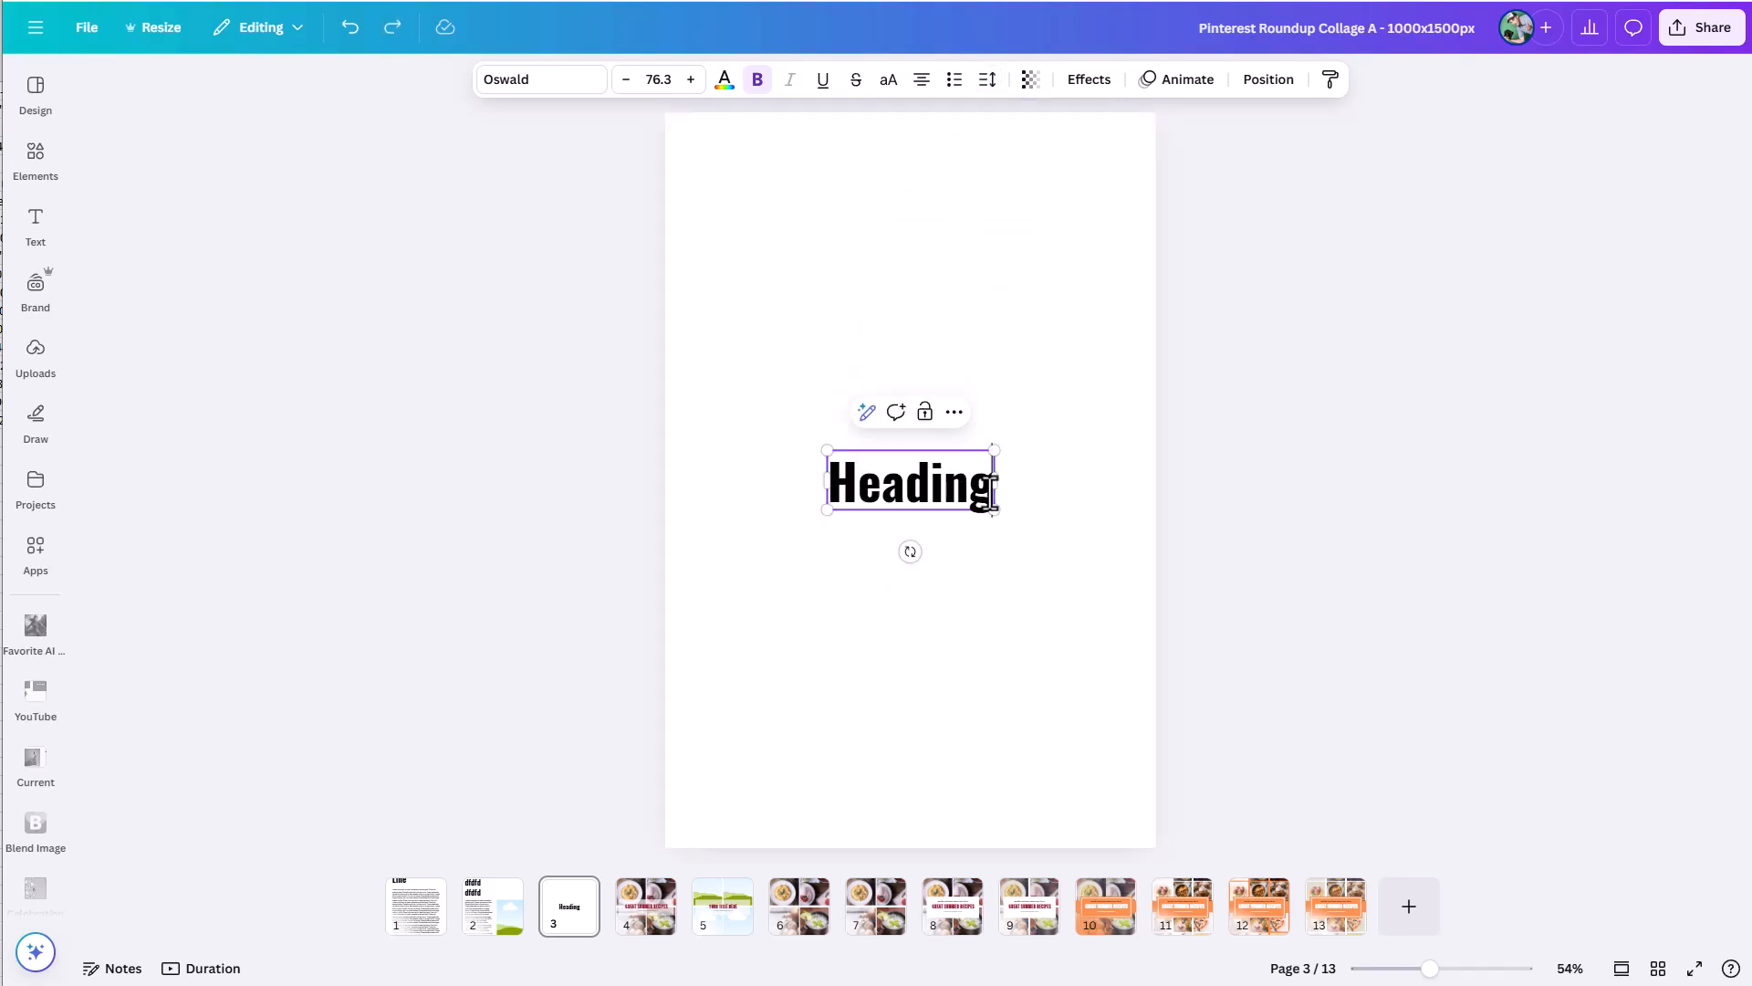
key("Return")
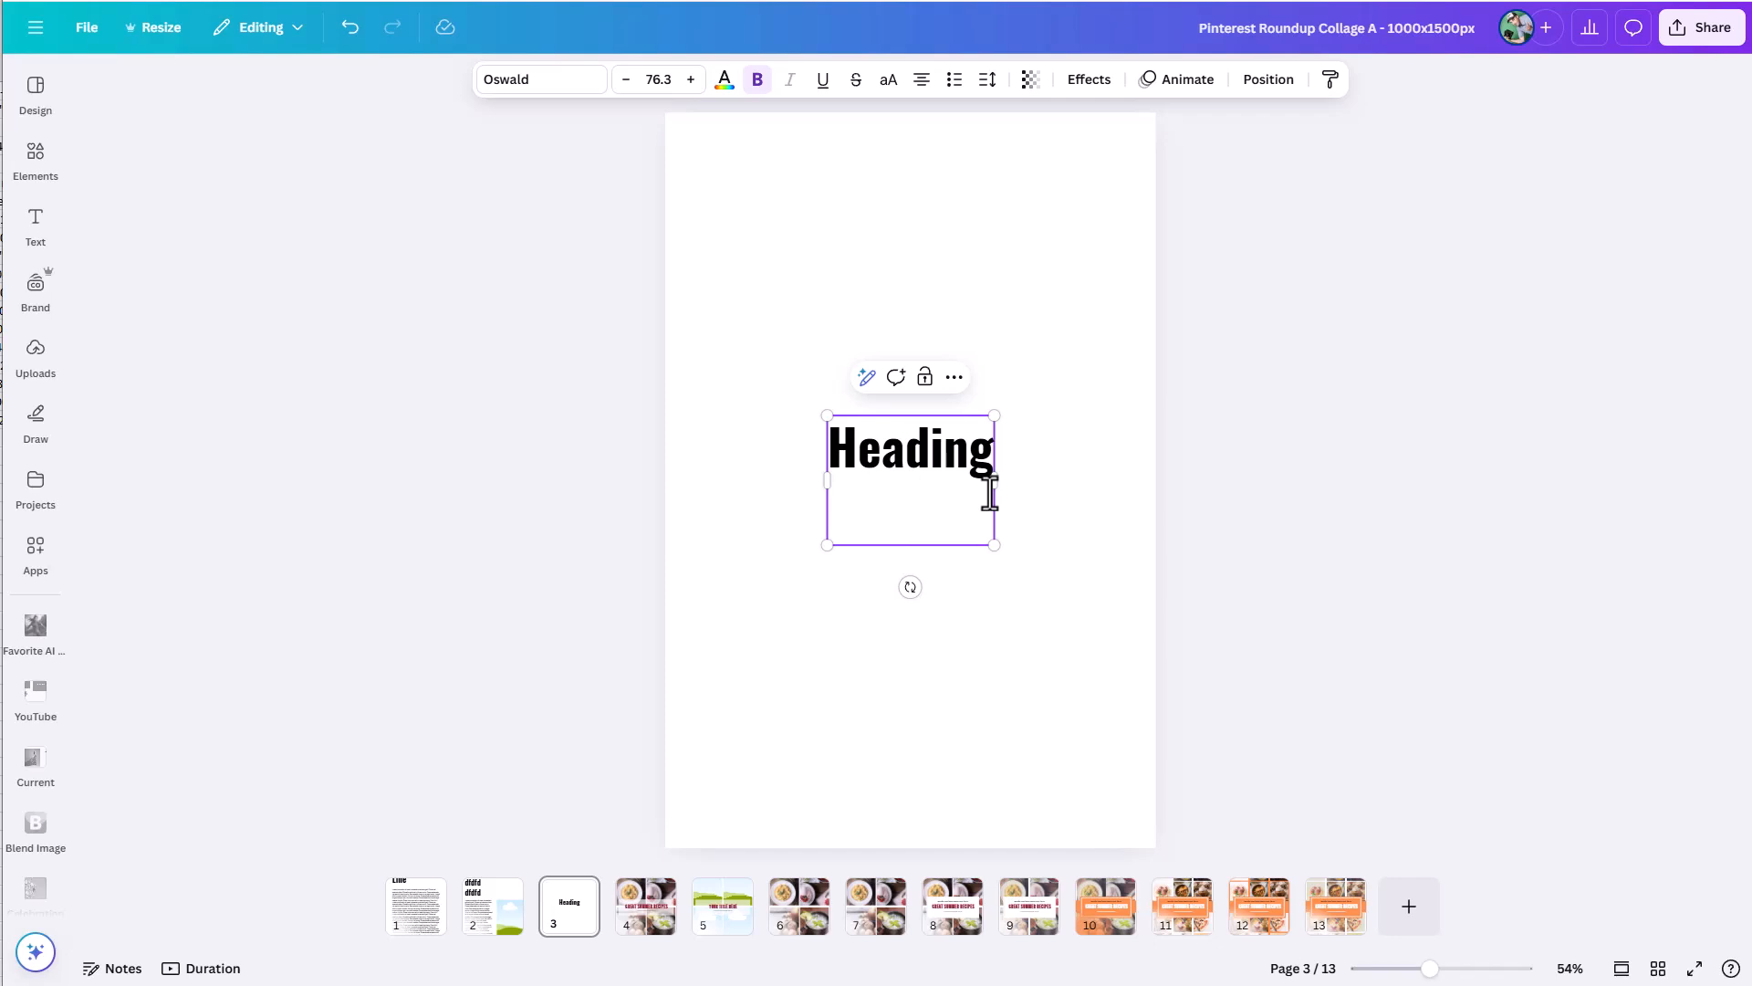
type("Line 2")
key("Return")
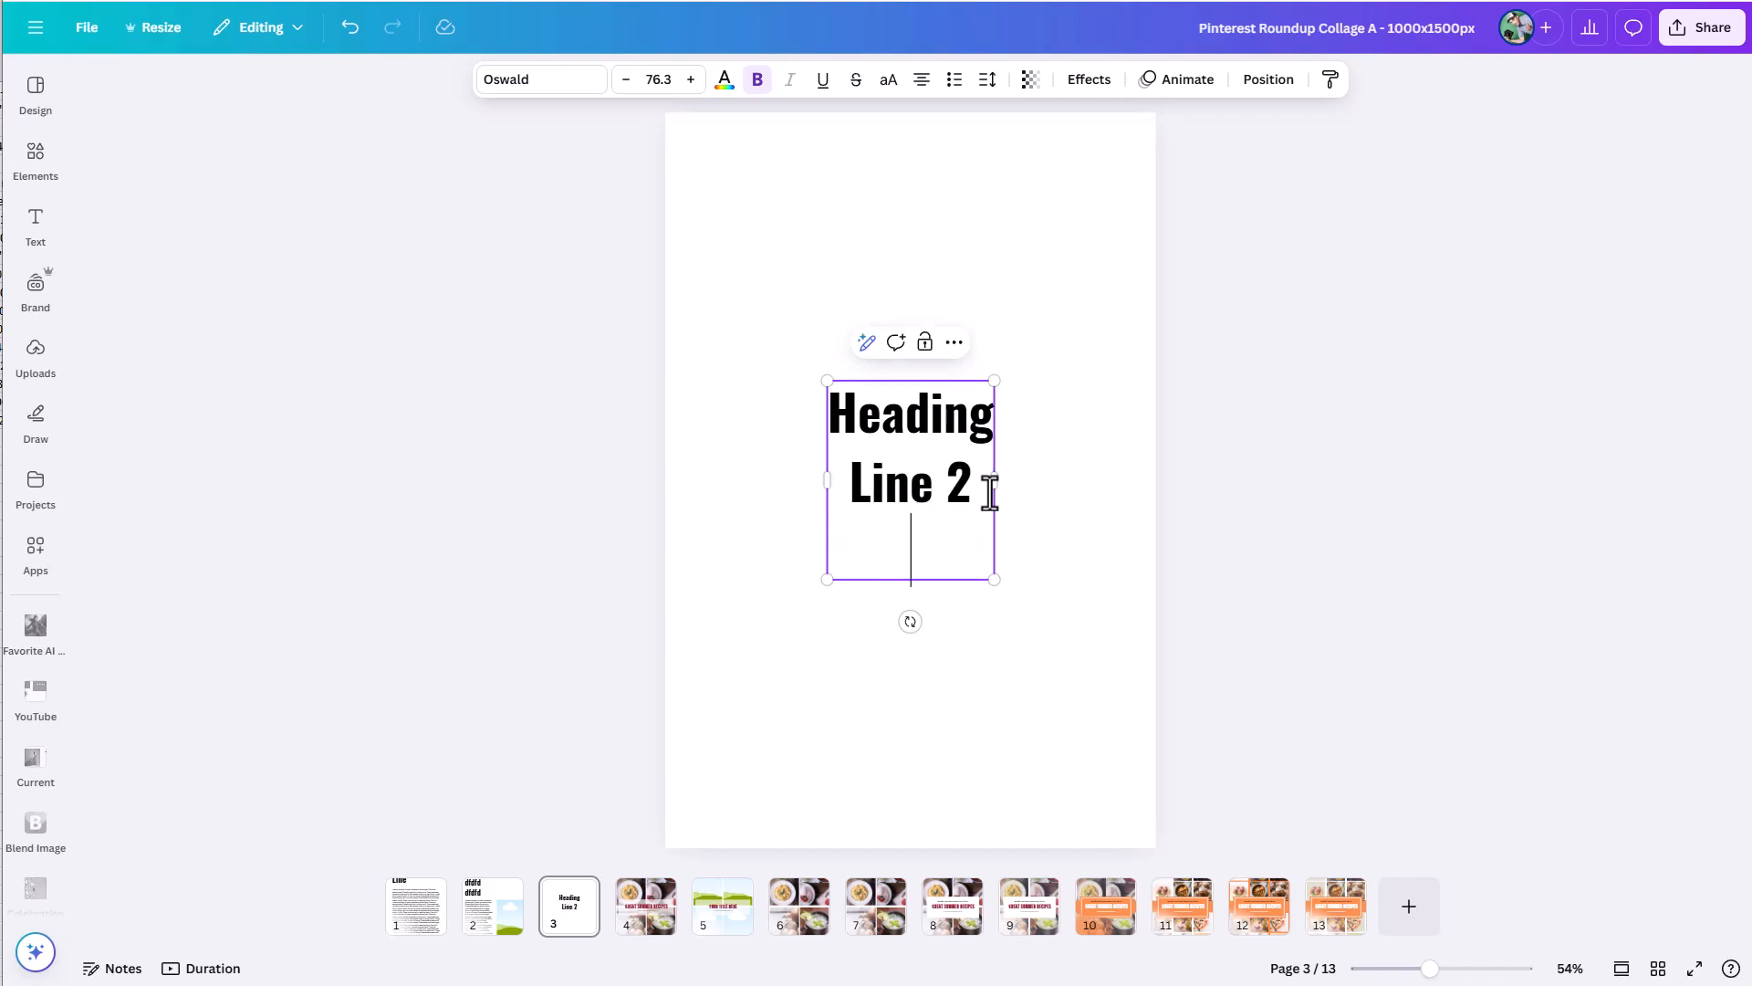
type("Line")
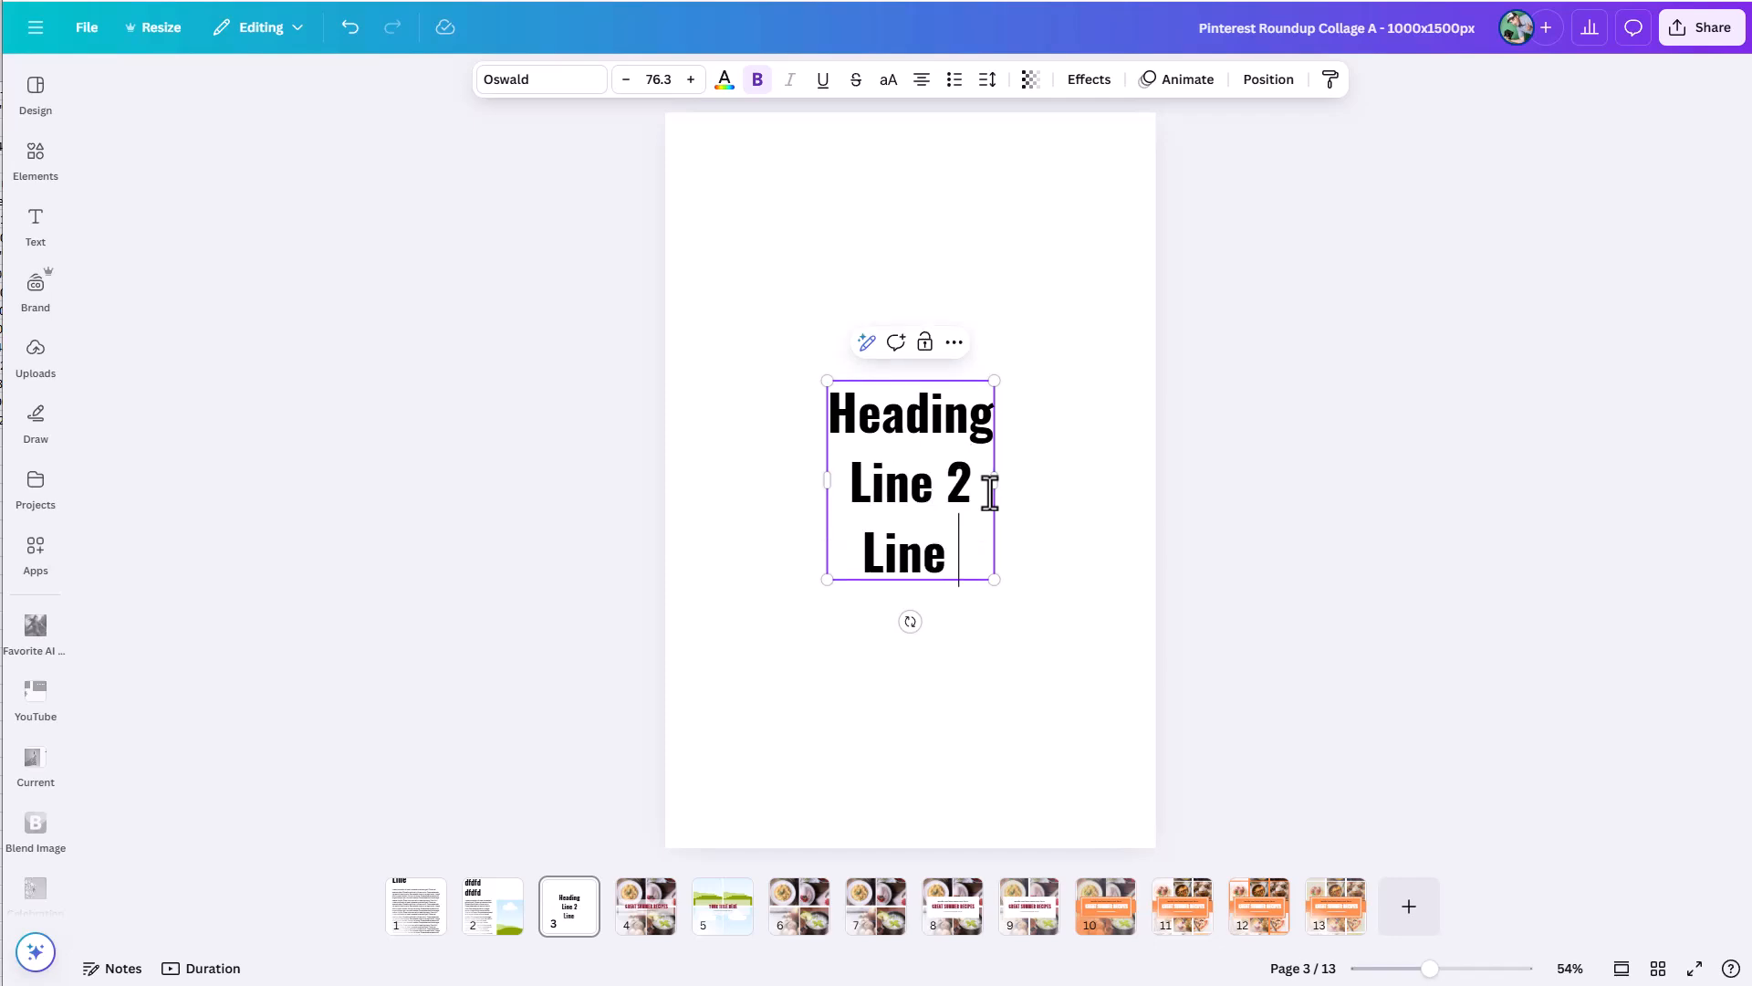
type(" 3")
left_click(1108, 447)
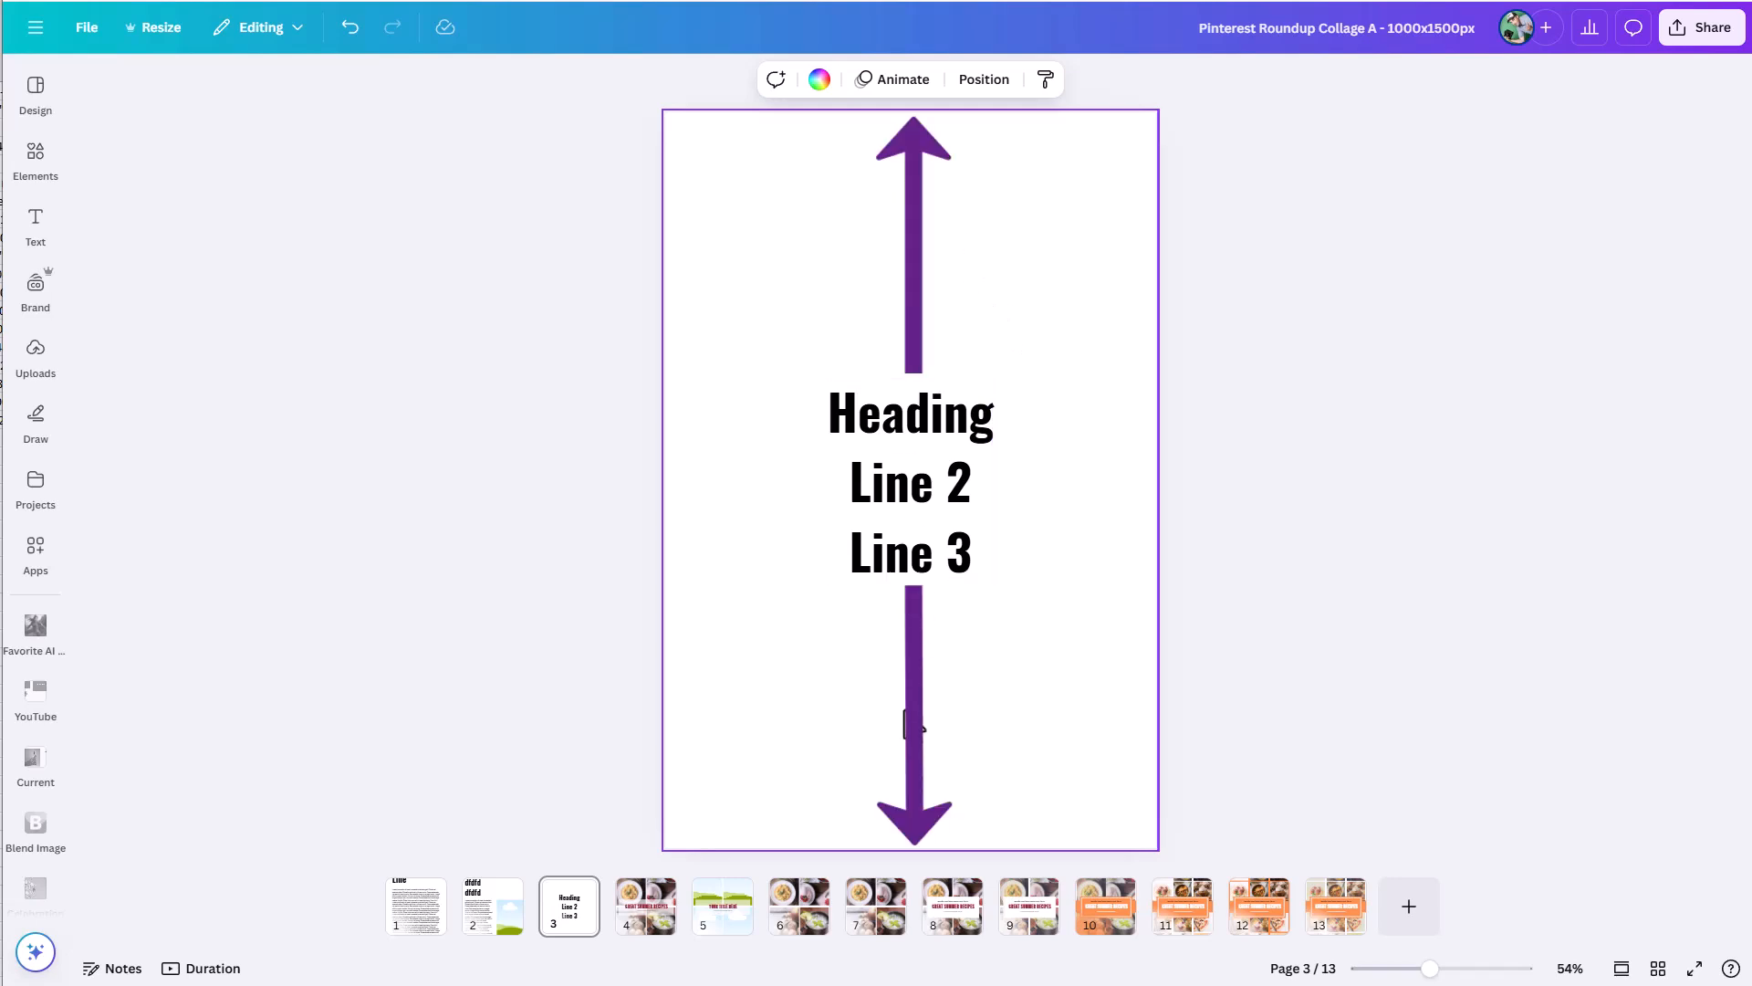
Undo the added lines so that only "Heading" remains in the text box.
key("ctrl+z")
key("ctrl+z")
key("ctrl+z")
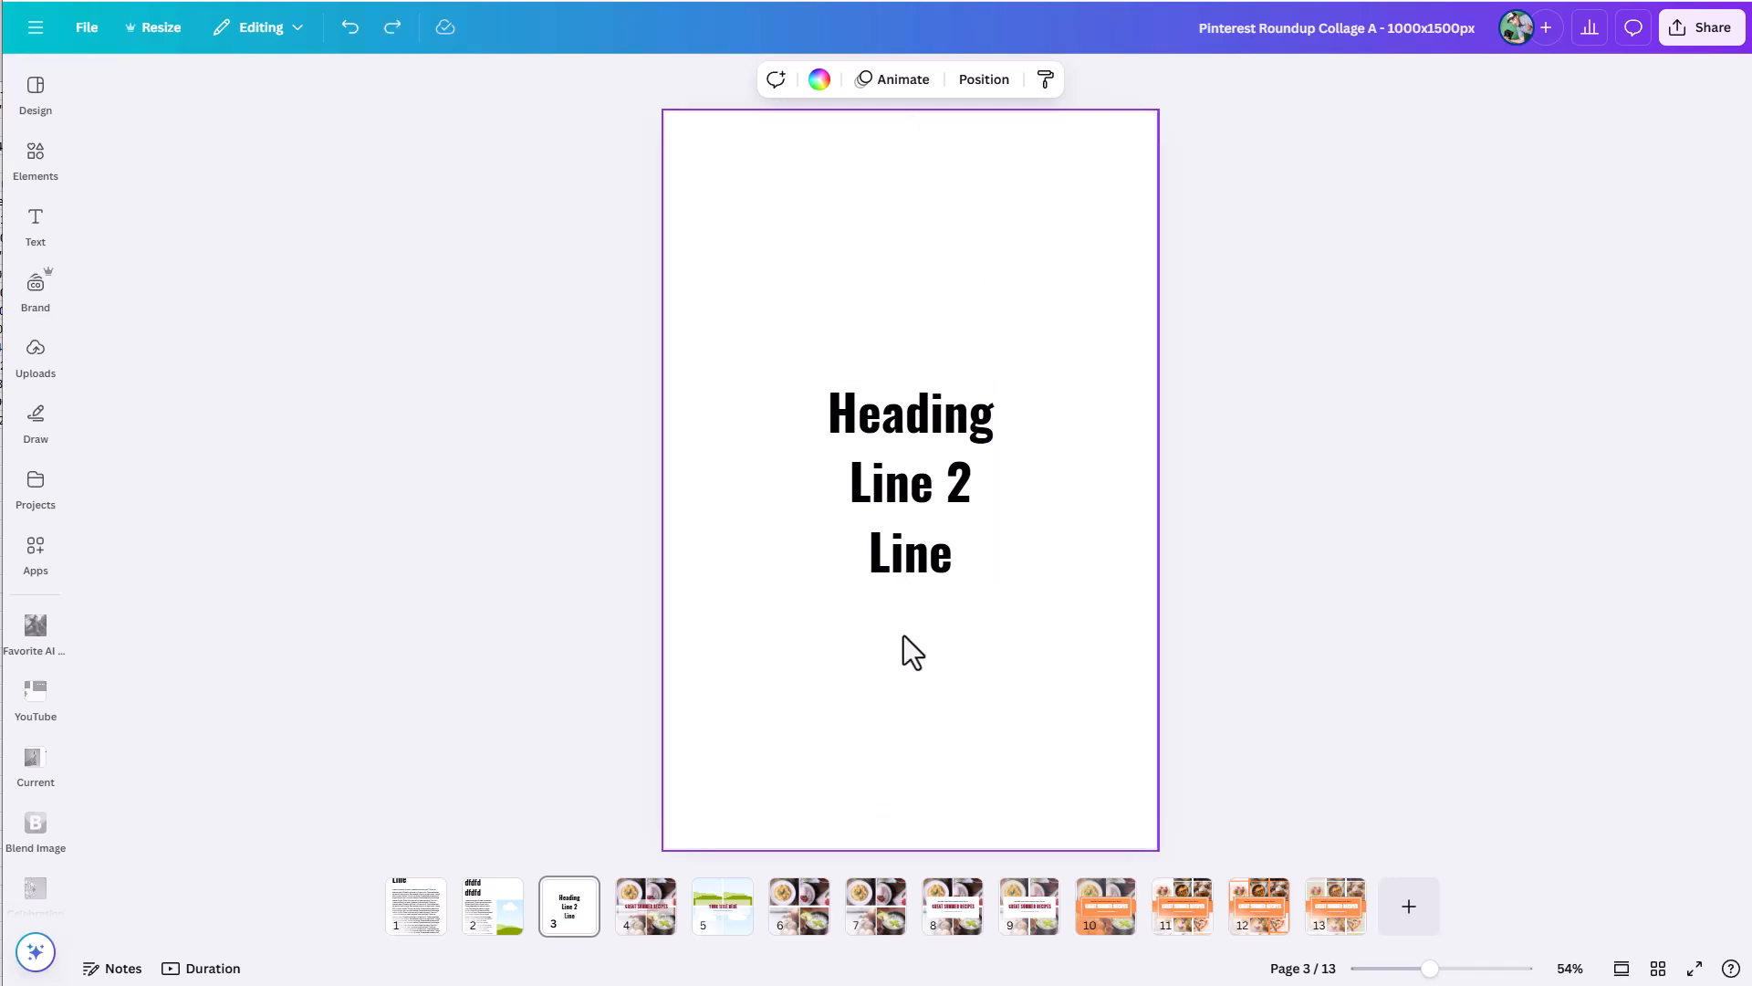
key("ctrl+z")
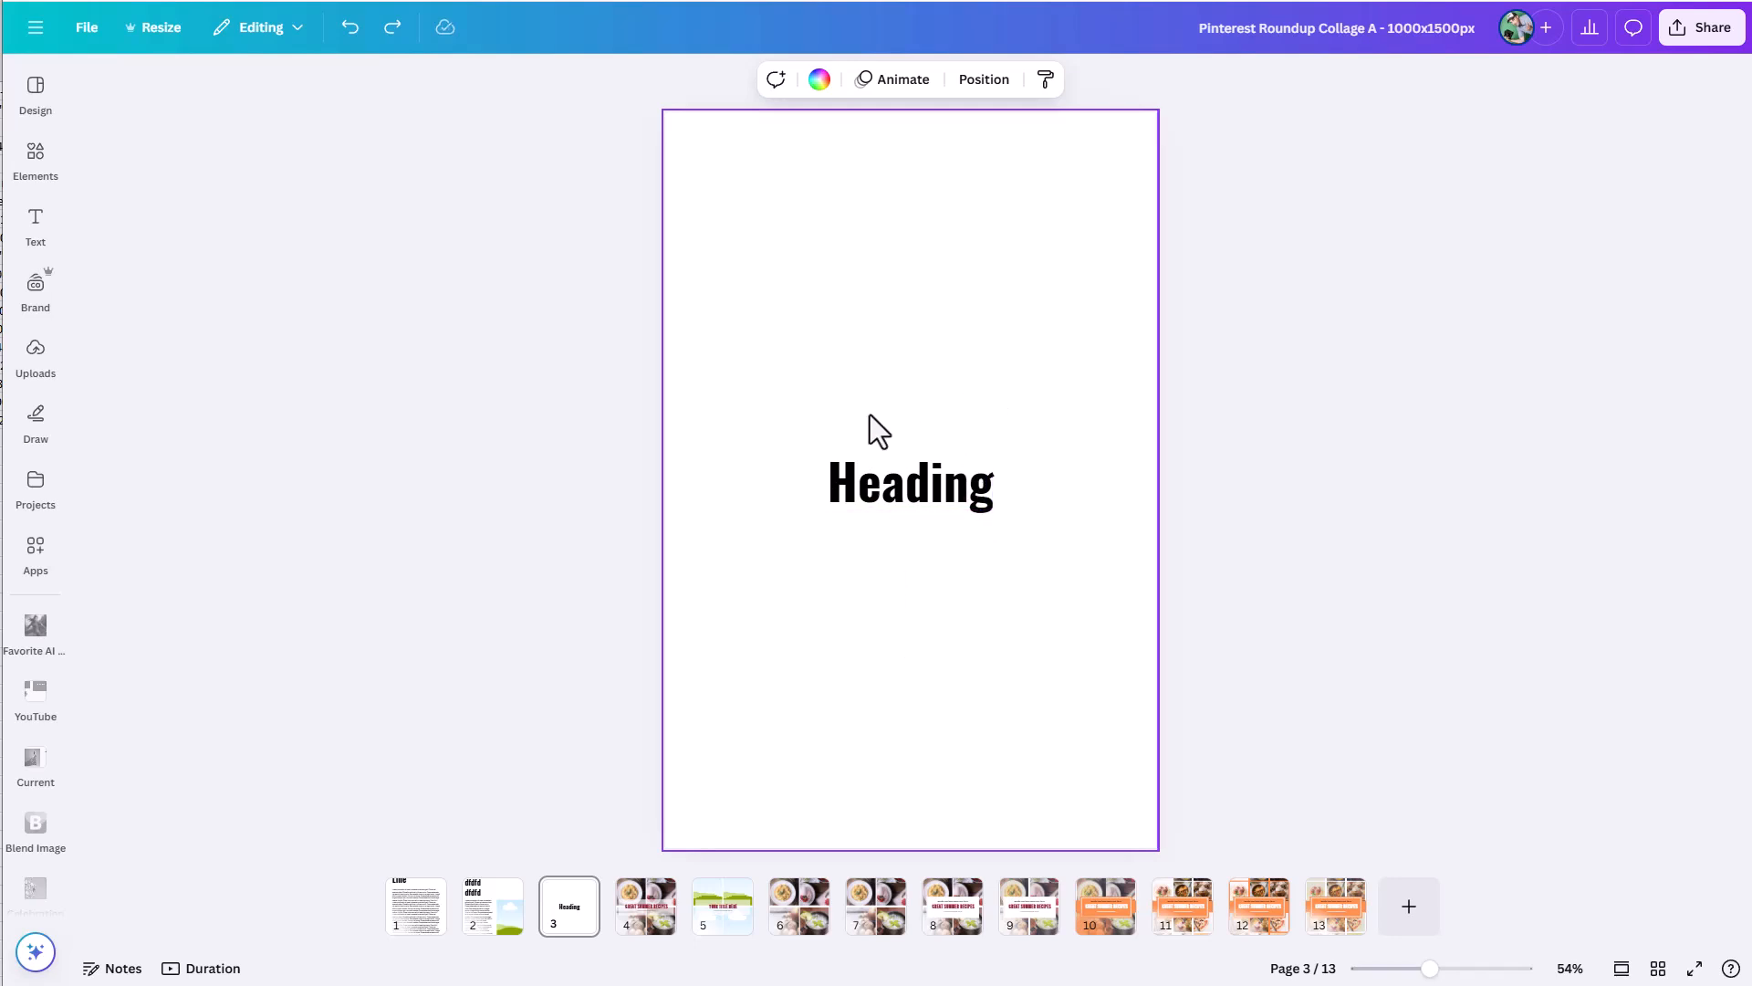
Add a red rectangle behind the heading, widen it past both ends of the text and shorten it to the text box height.
key("r")
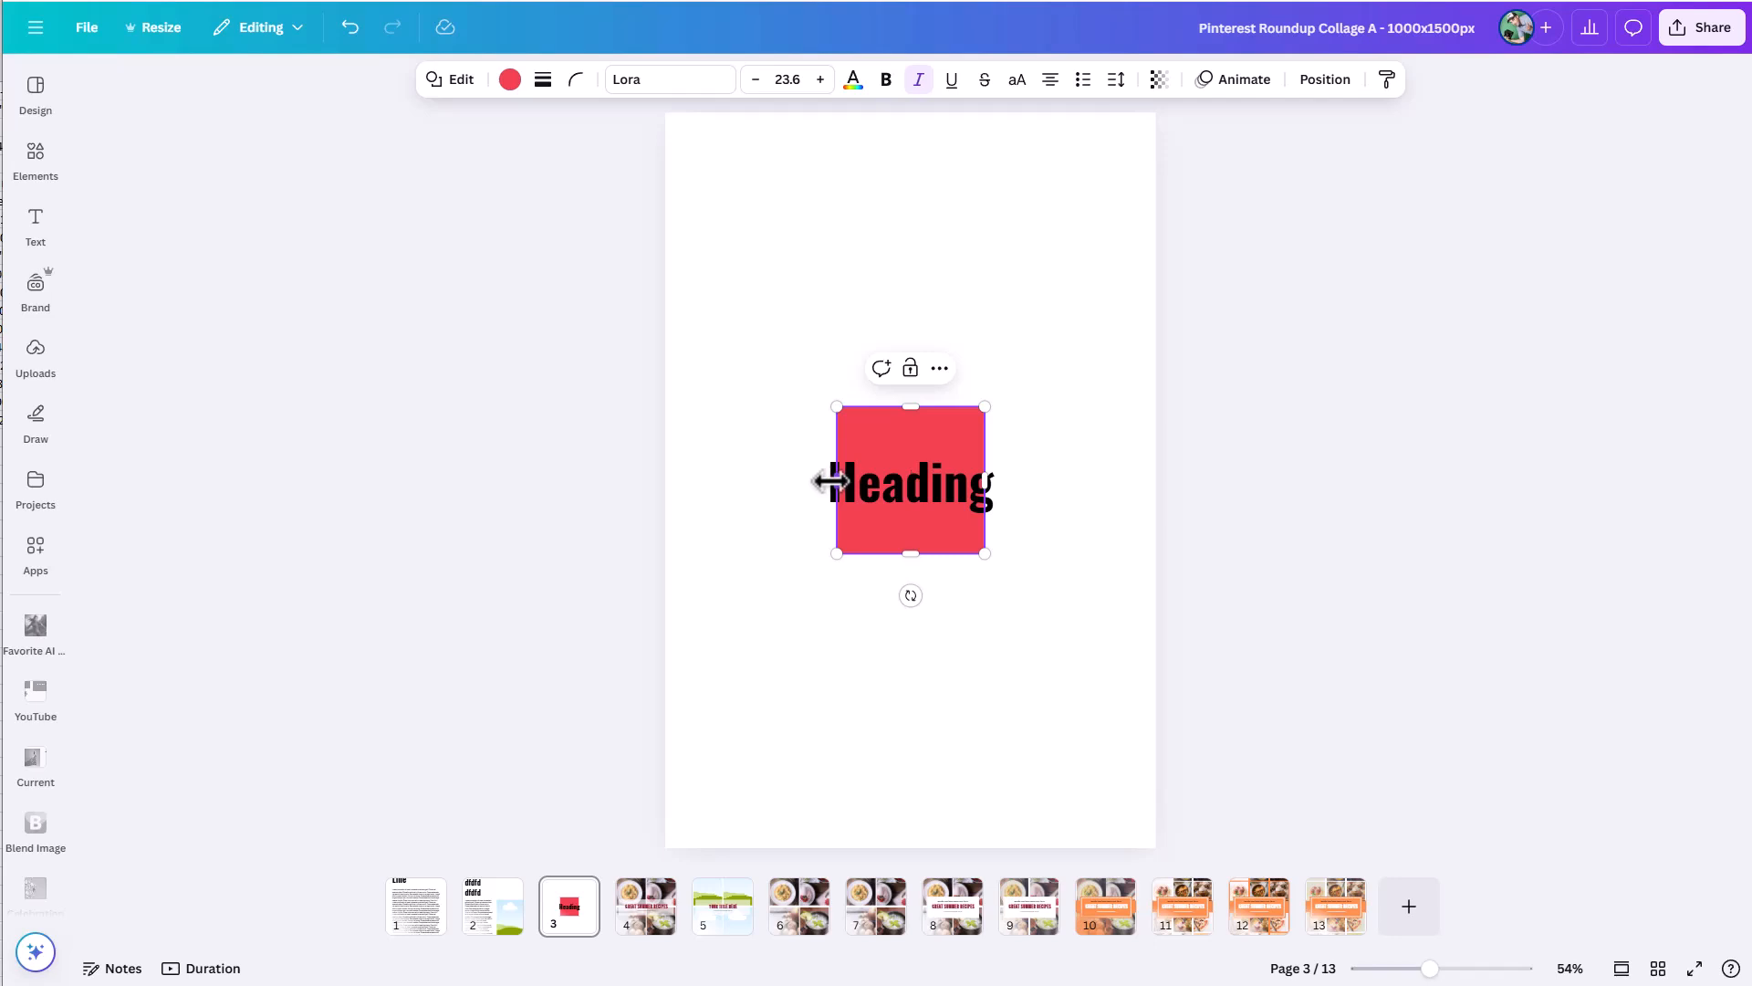
left_click_drag(826, 481, 791, 481)
left_click_drag(986, 481, 1036, 479)
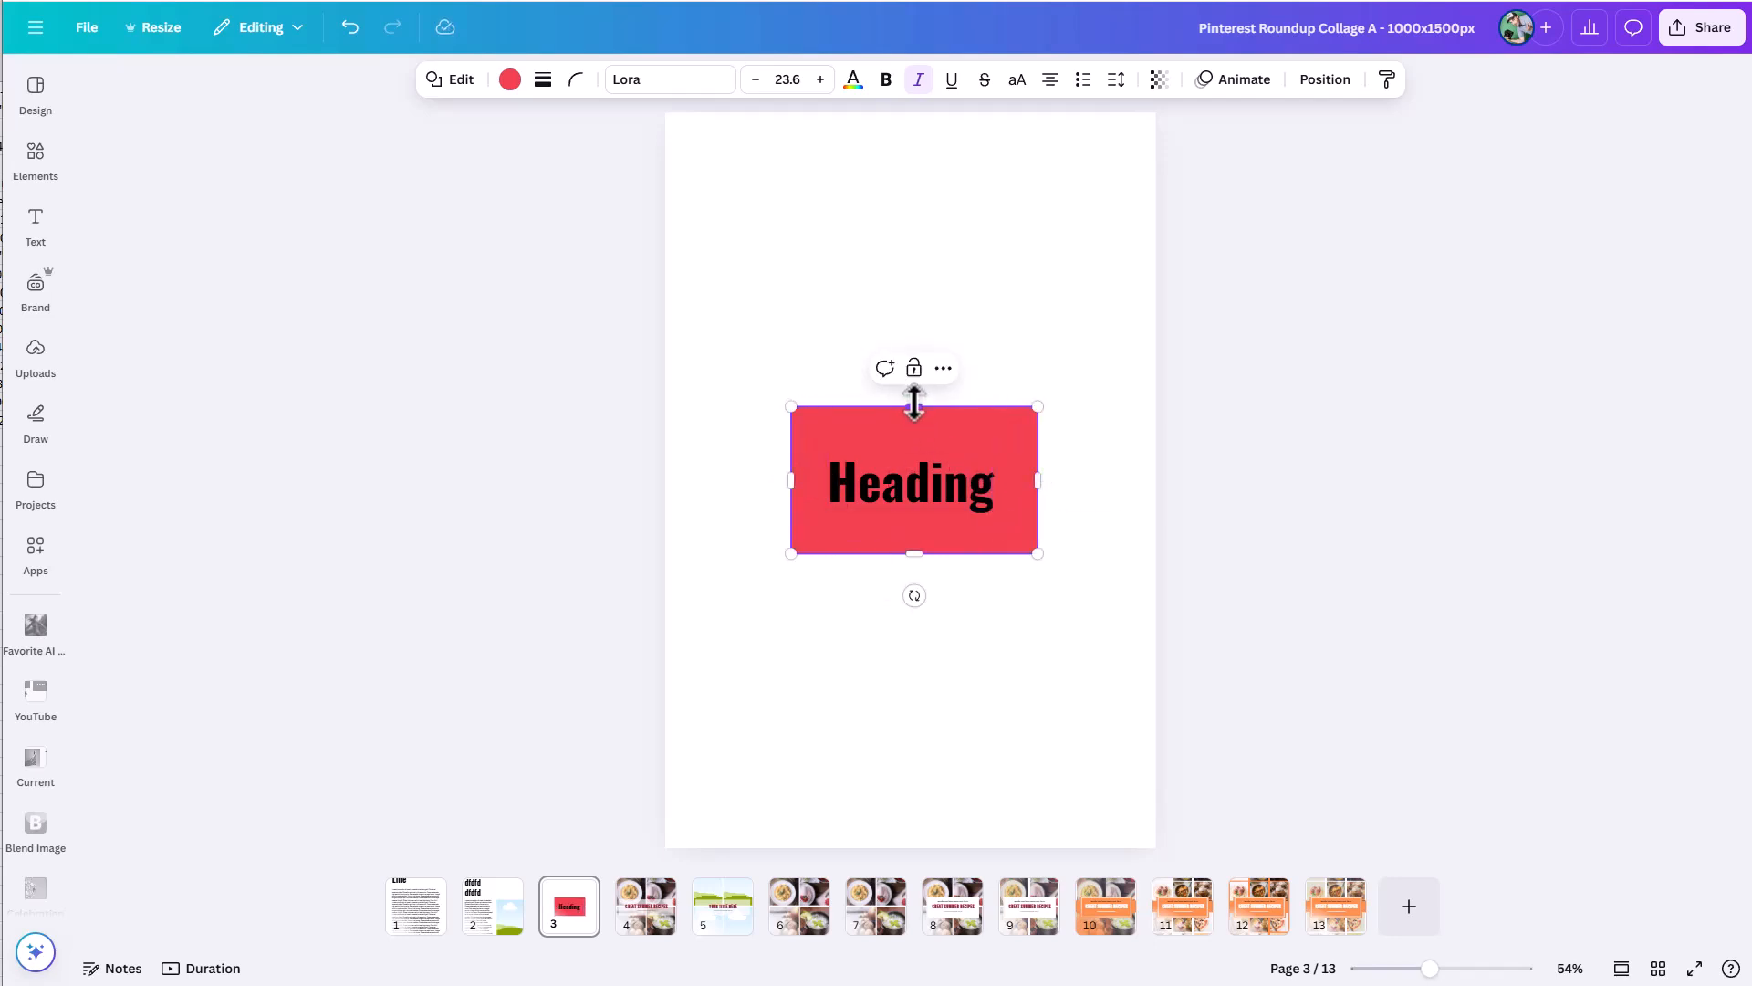
left_click_drag(914, 407, 912, 442)
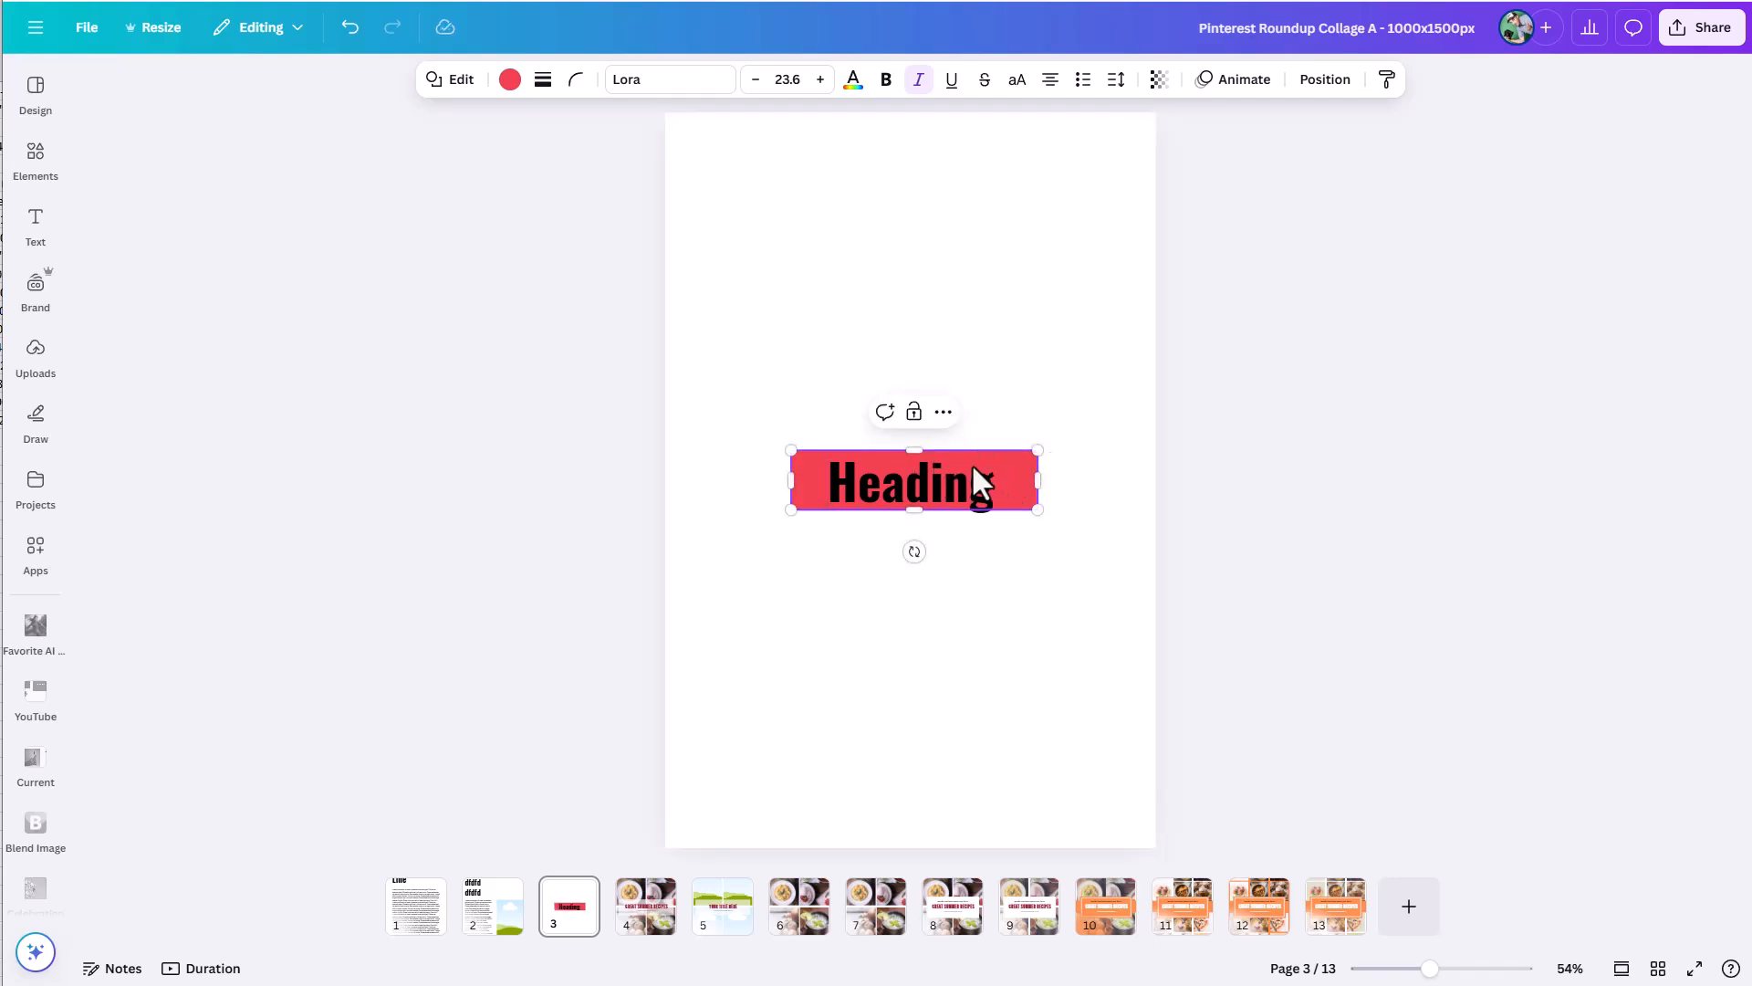
Group the heading with the red rectangle and add the filler text "dfdfdfd dfdfdf" after "Heading" inside the group.
left_click_drag(754, 402, 1043, 550)
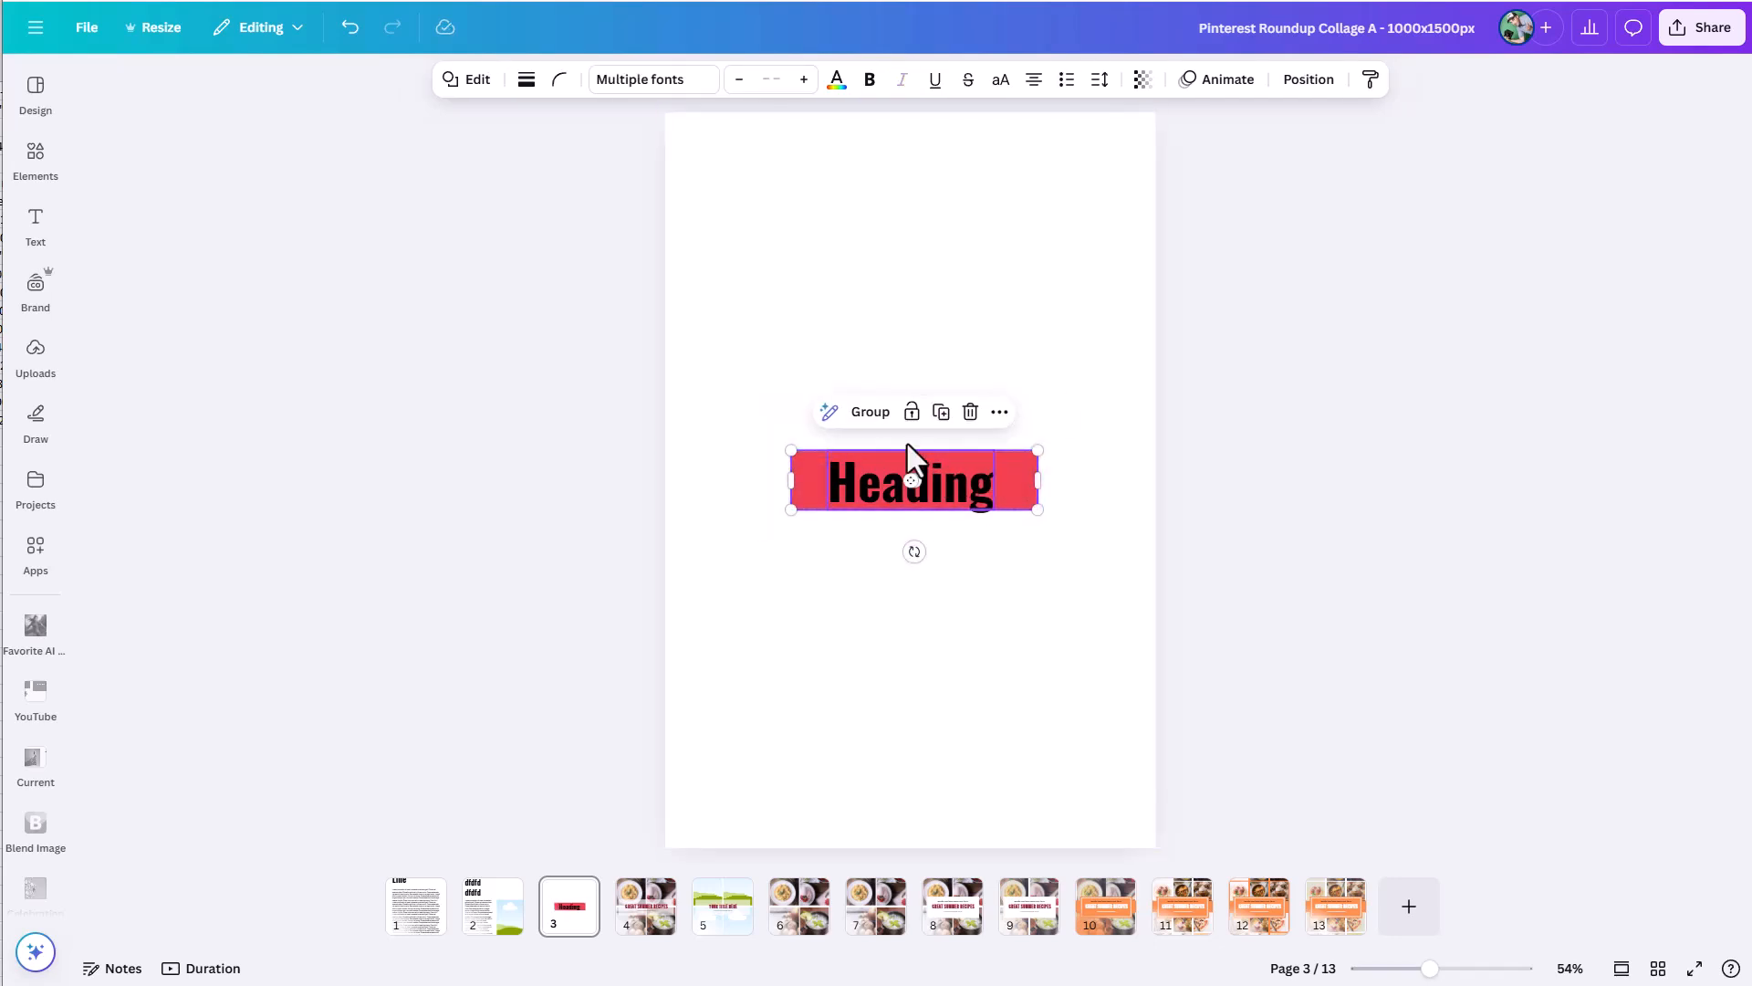
left_click(868, 412)
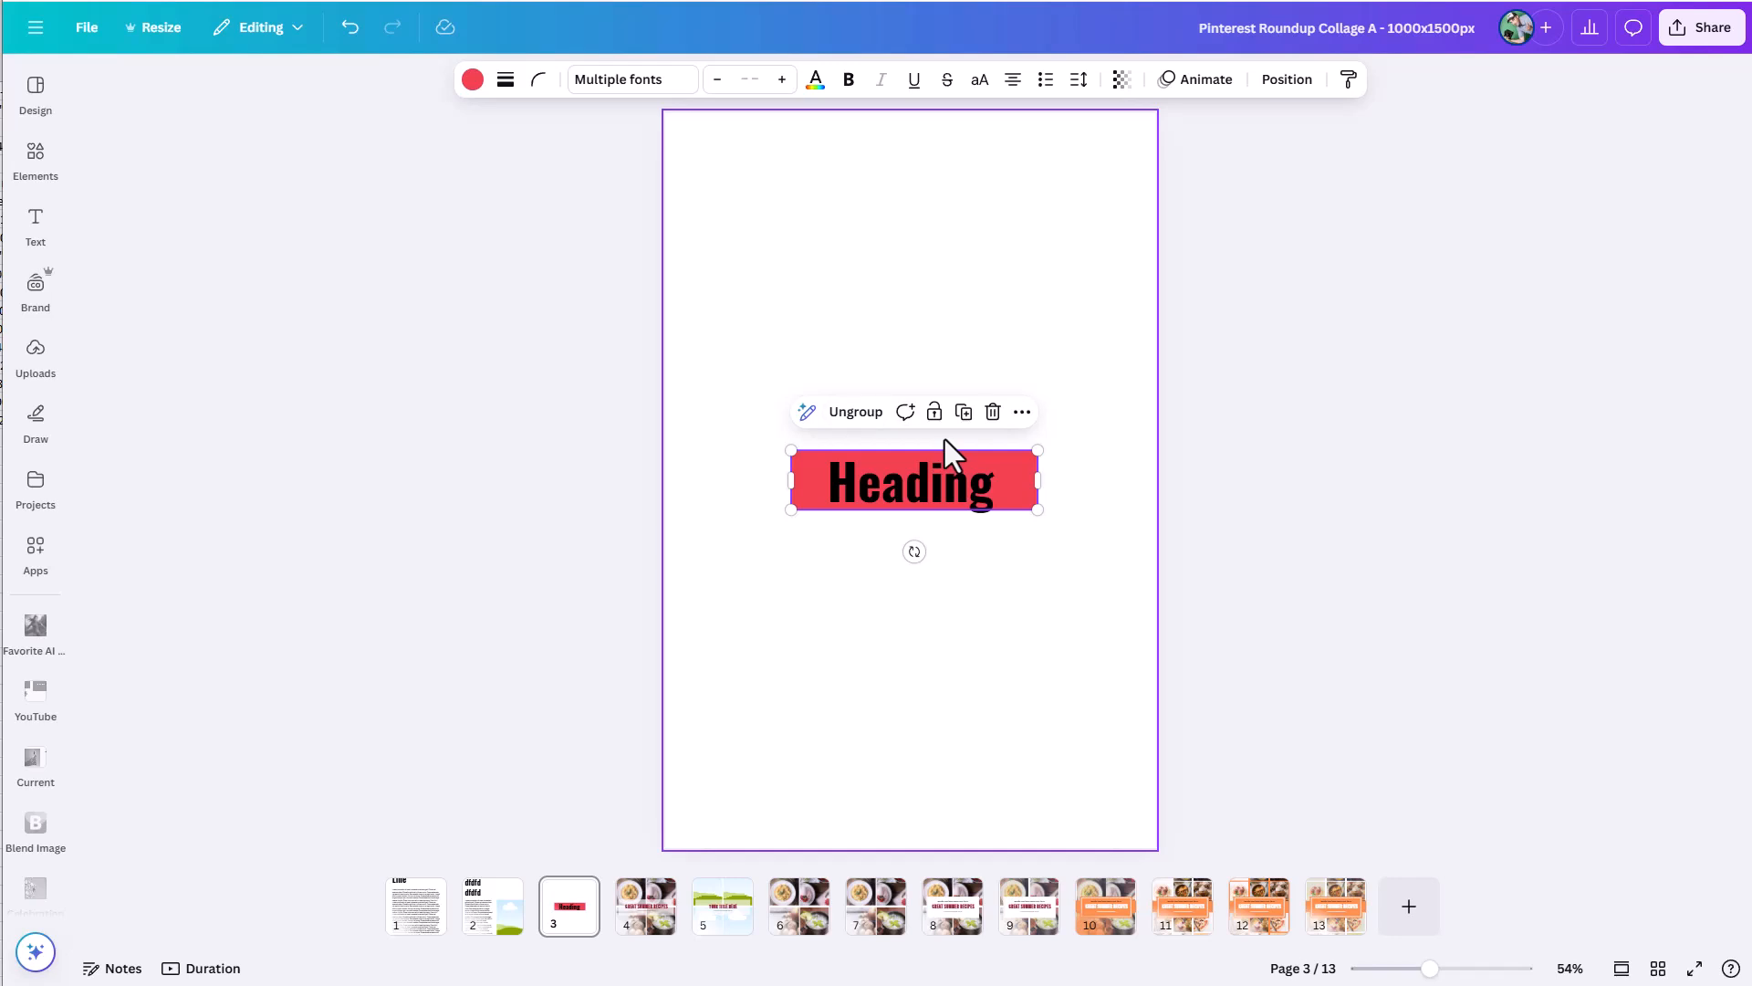
left_click(967, 473)
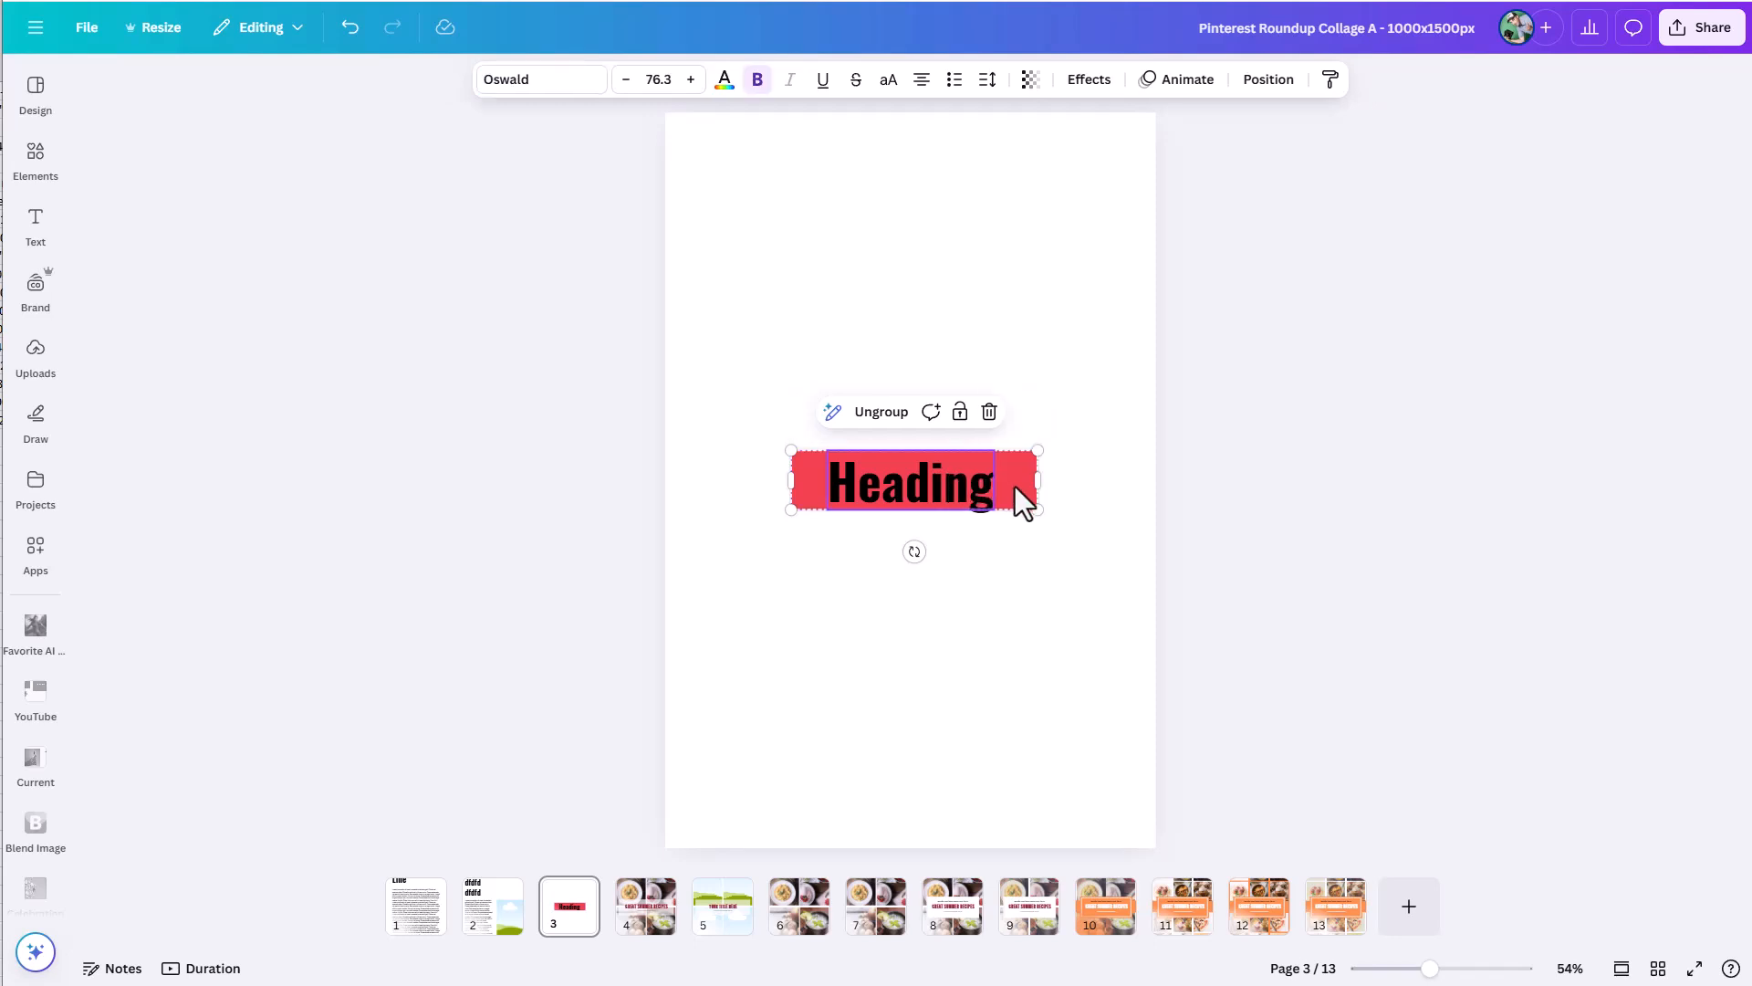
double_click(978, 495)
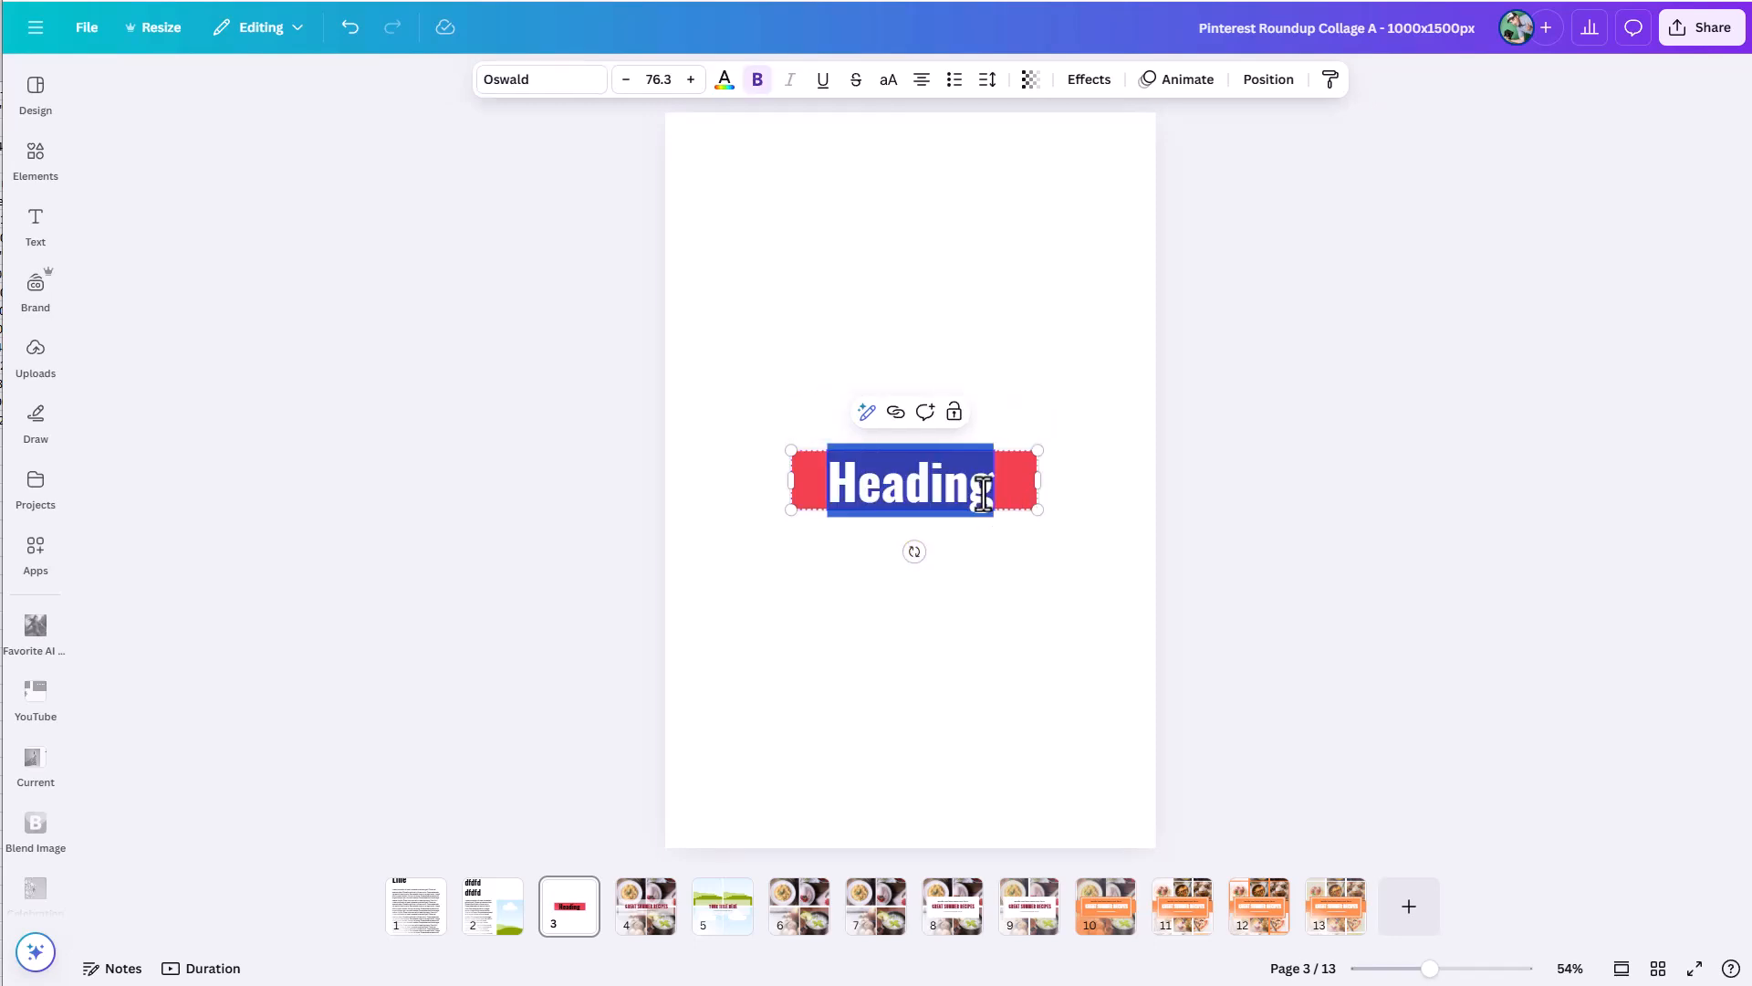
left_click(985, 495)
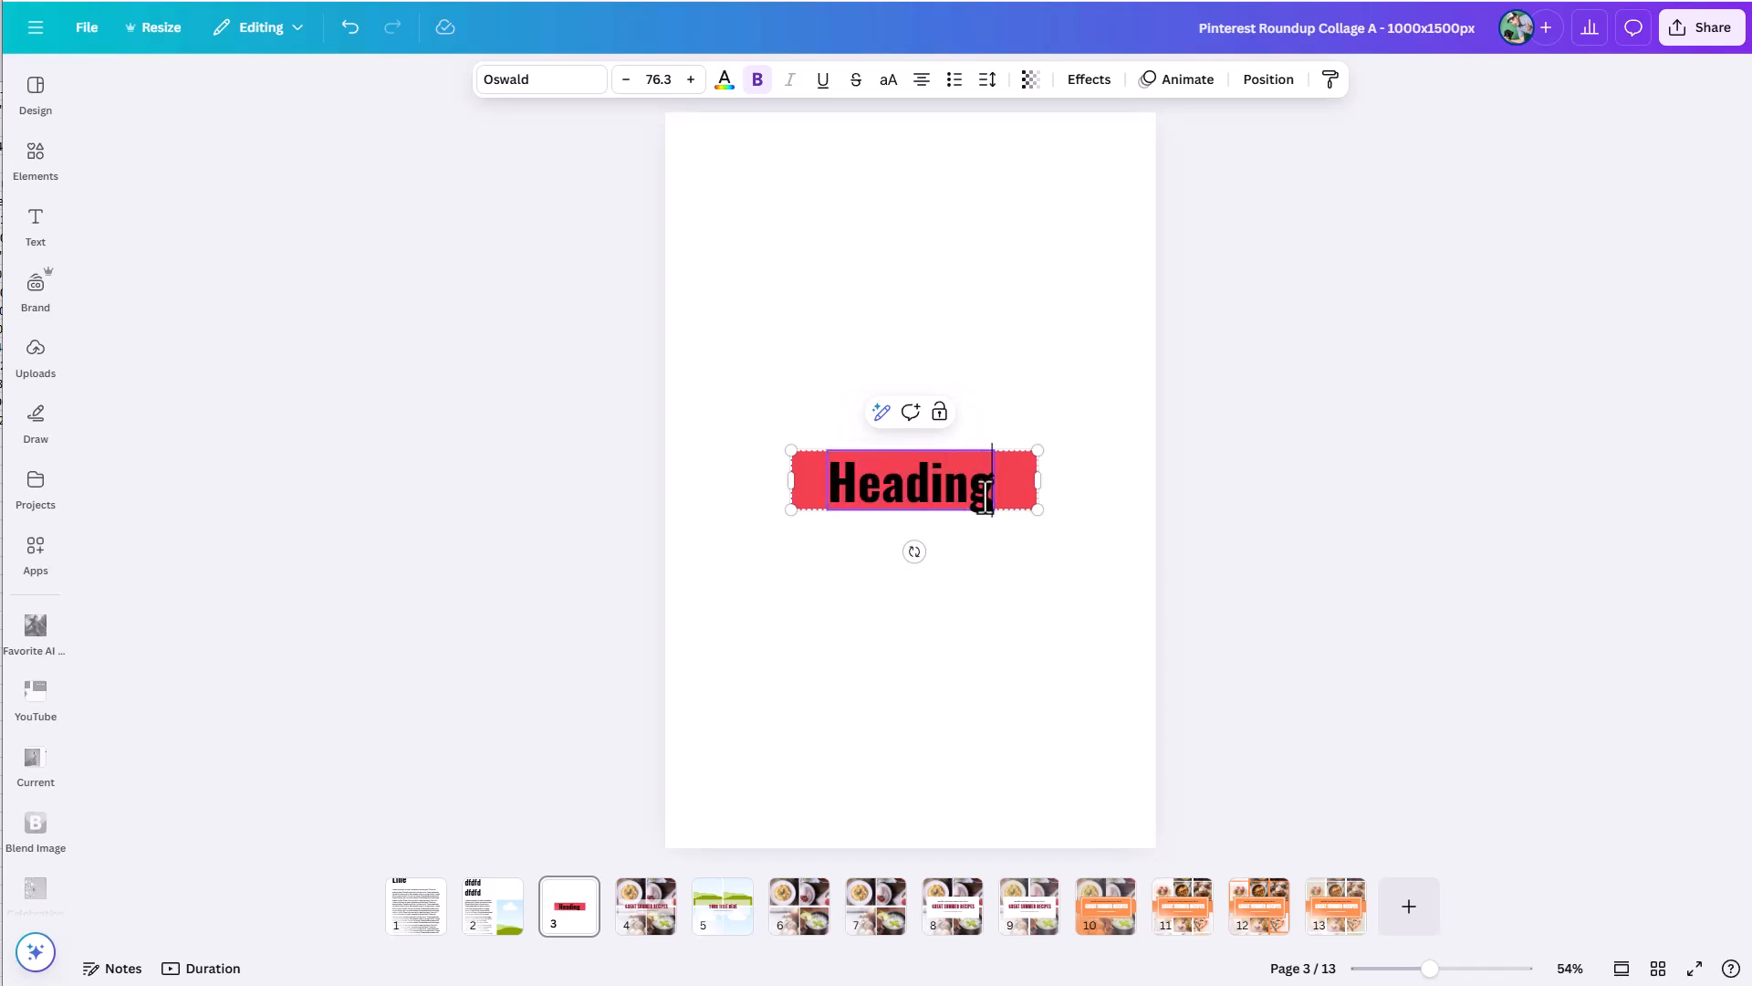
type("d")
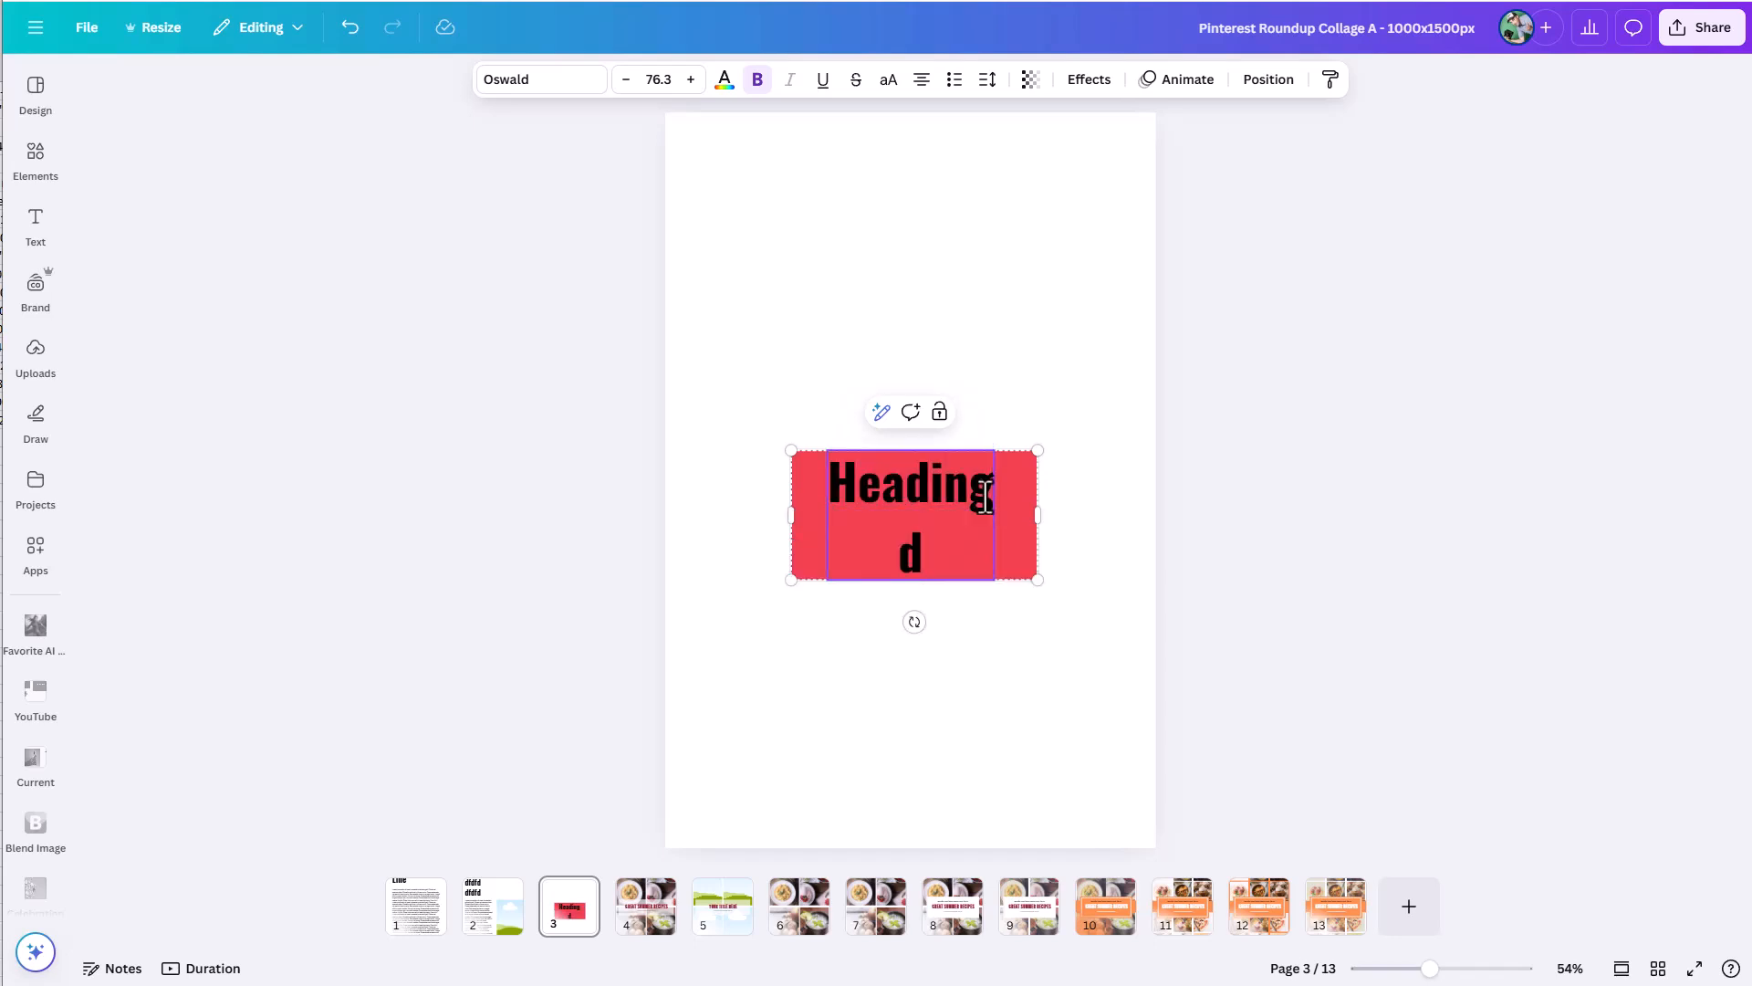
key("BackSpace")
type("dfdfdfdfdfdfdf")
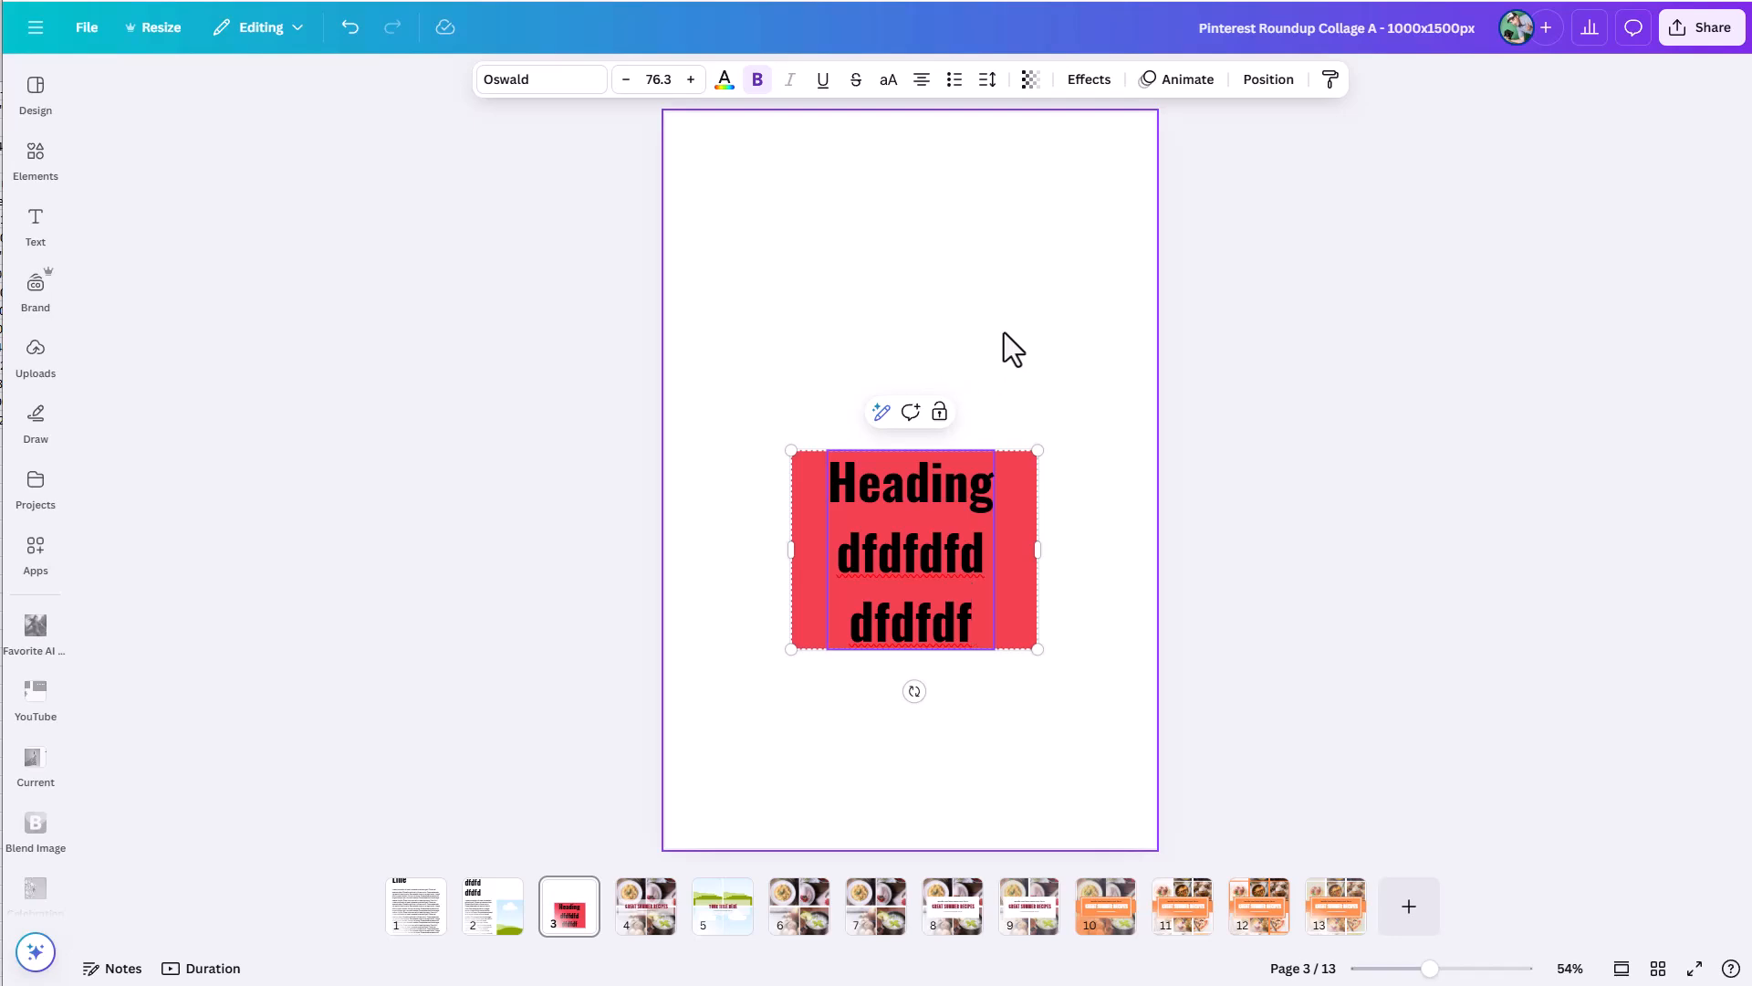
Set the grouped heading's text box anchor to middle and move the whole group to the centre of the page.
left_click(1001, 332)
left_click(935, 544)
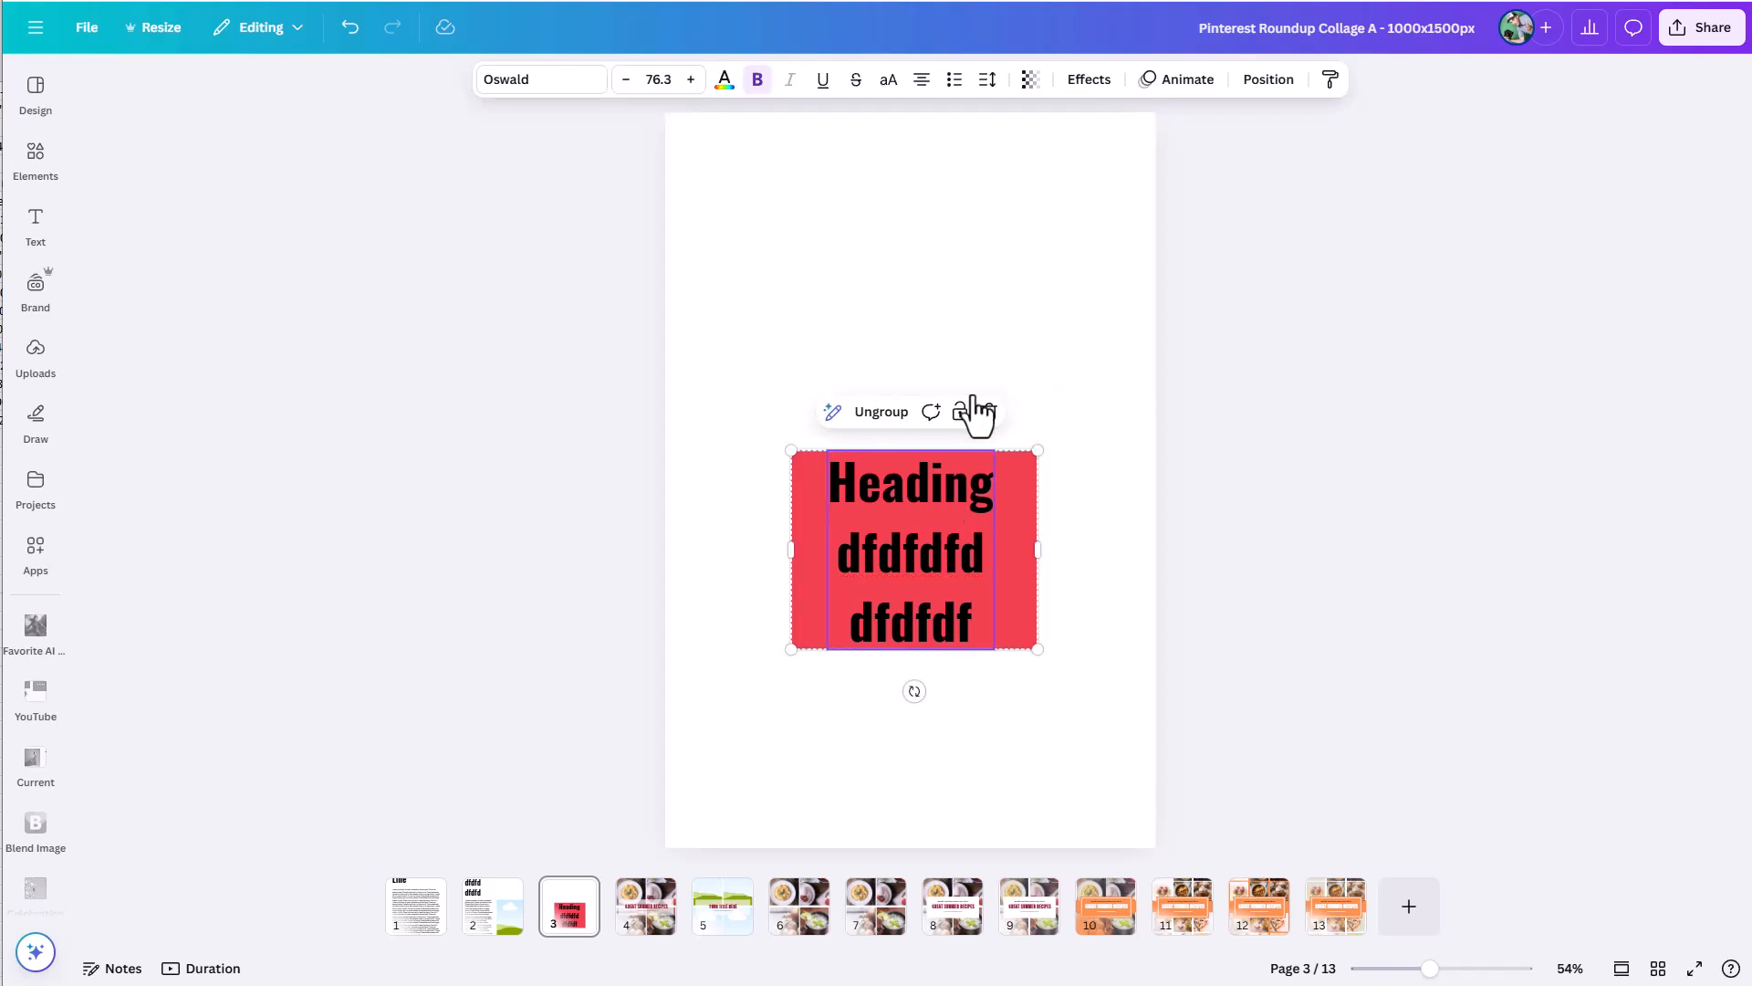
left_click(986, 80)
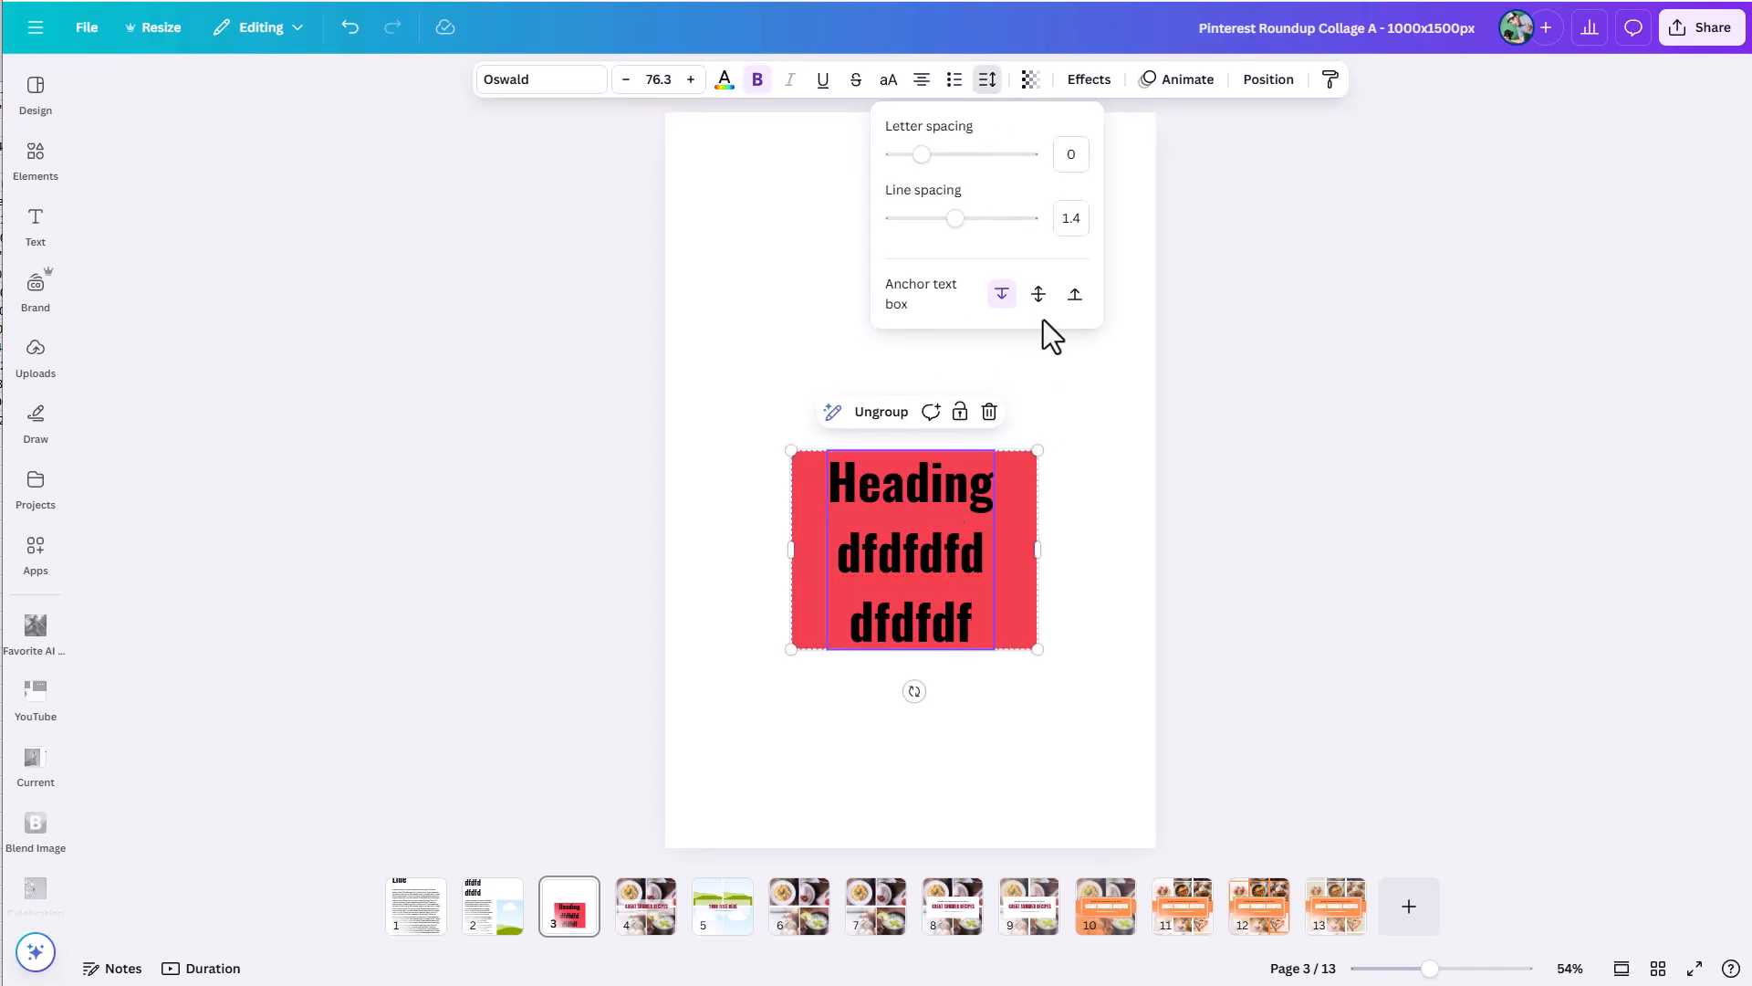
left_click(1039, 293)
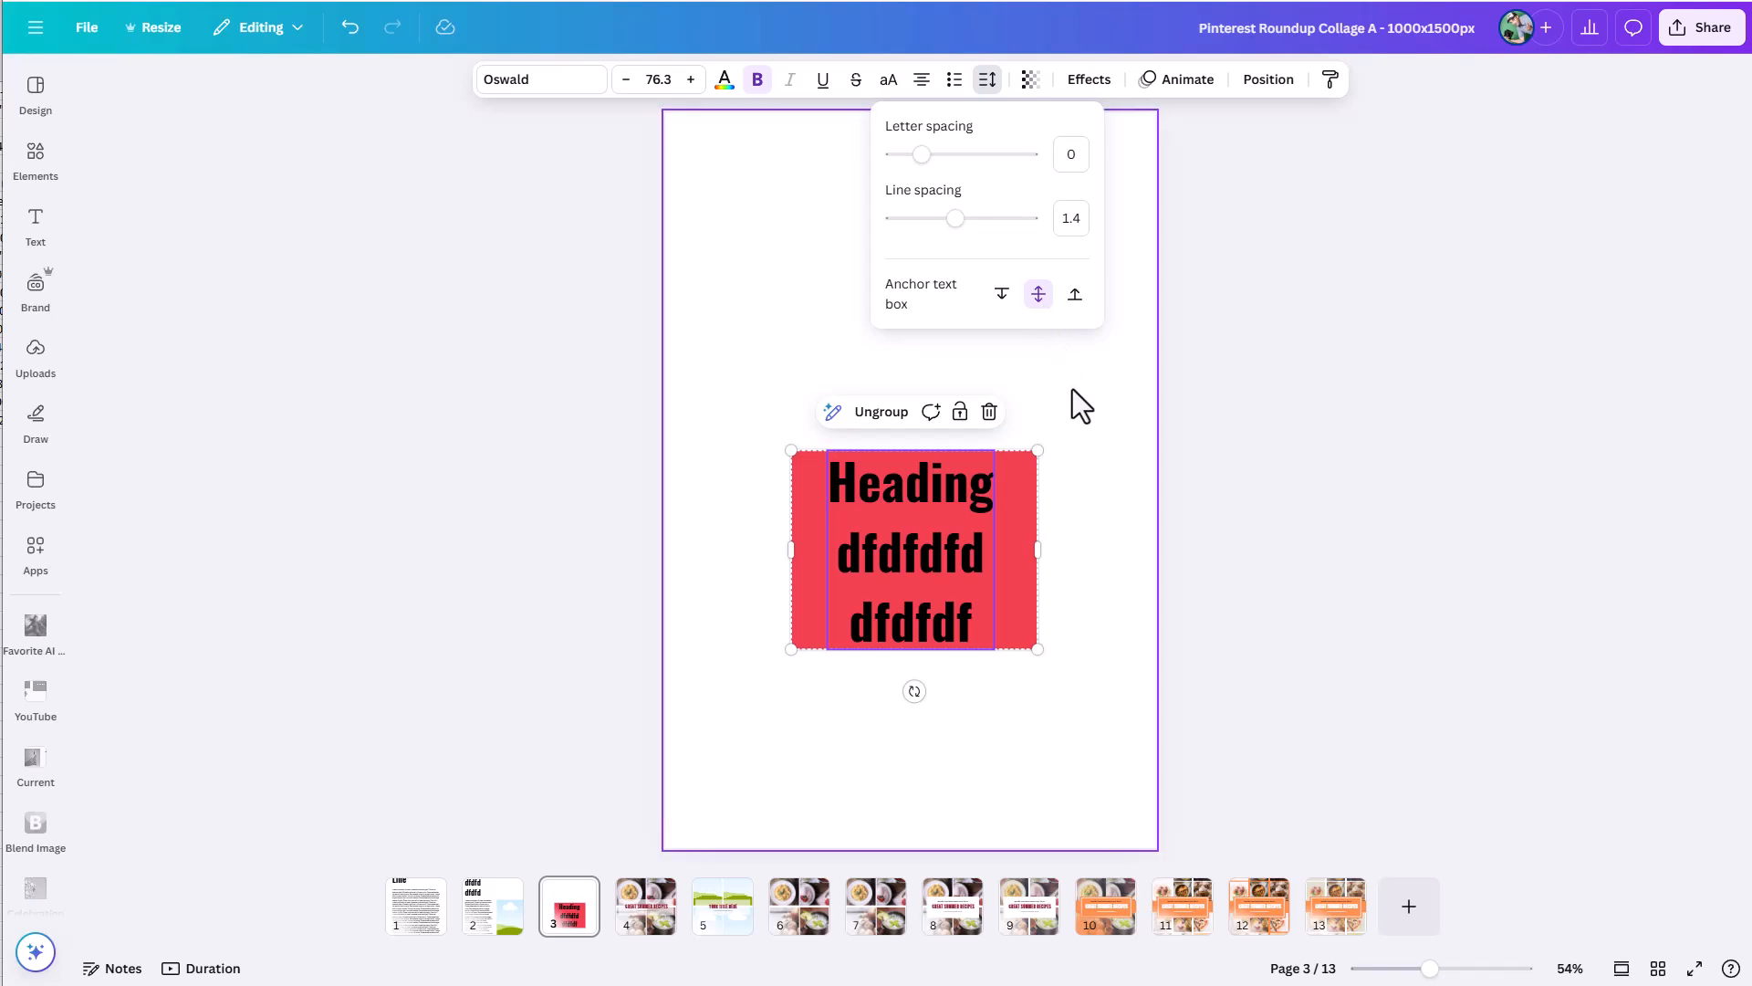
left_click(1088, 434)
left_click(1087, 435)
left_click_drag(772, 381, 1062, 666)
left_click_drag(976, 590, 960, 523)
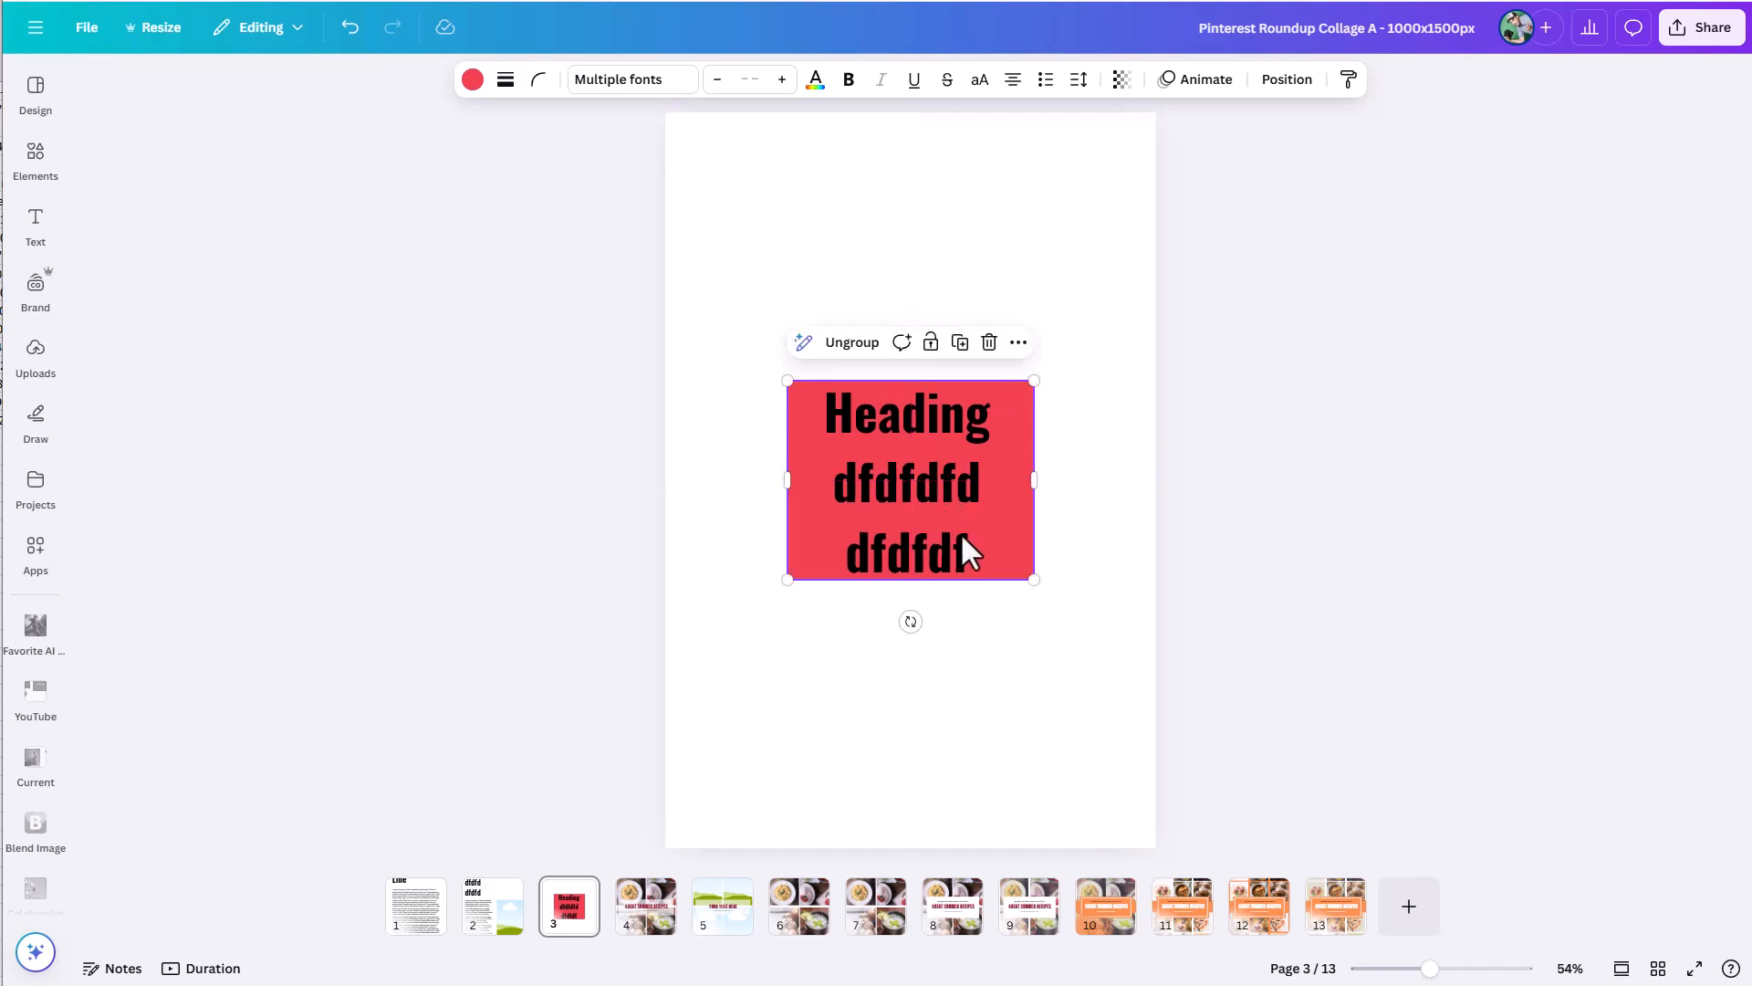
Test the middle anchor within the group by adding the lines "dfdfd", "dfdfdf" and "dfdf" at the end of the heading text.
left_click(978, 551)
left_click(974, 559)
key("Return")
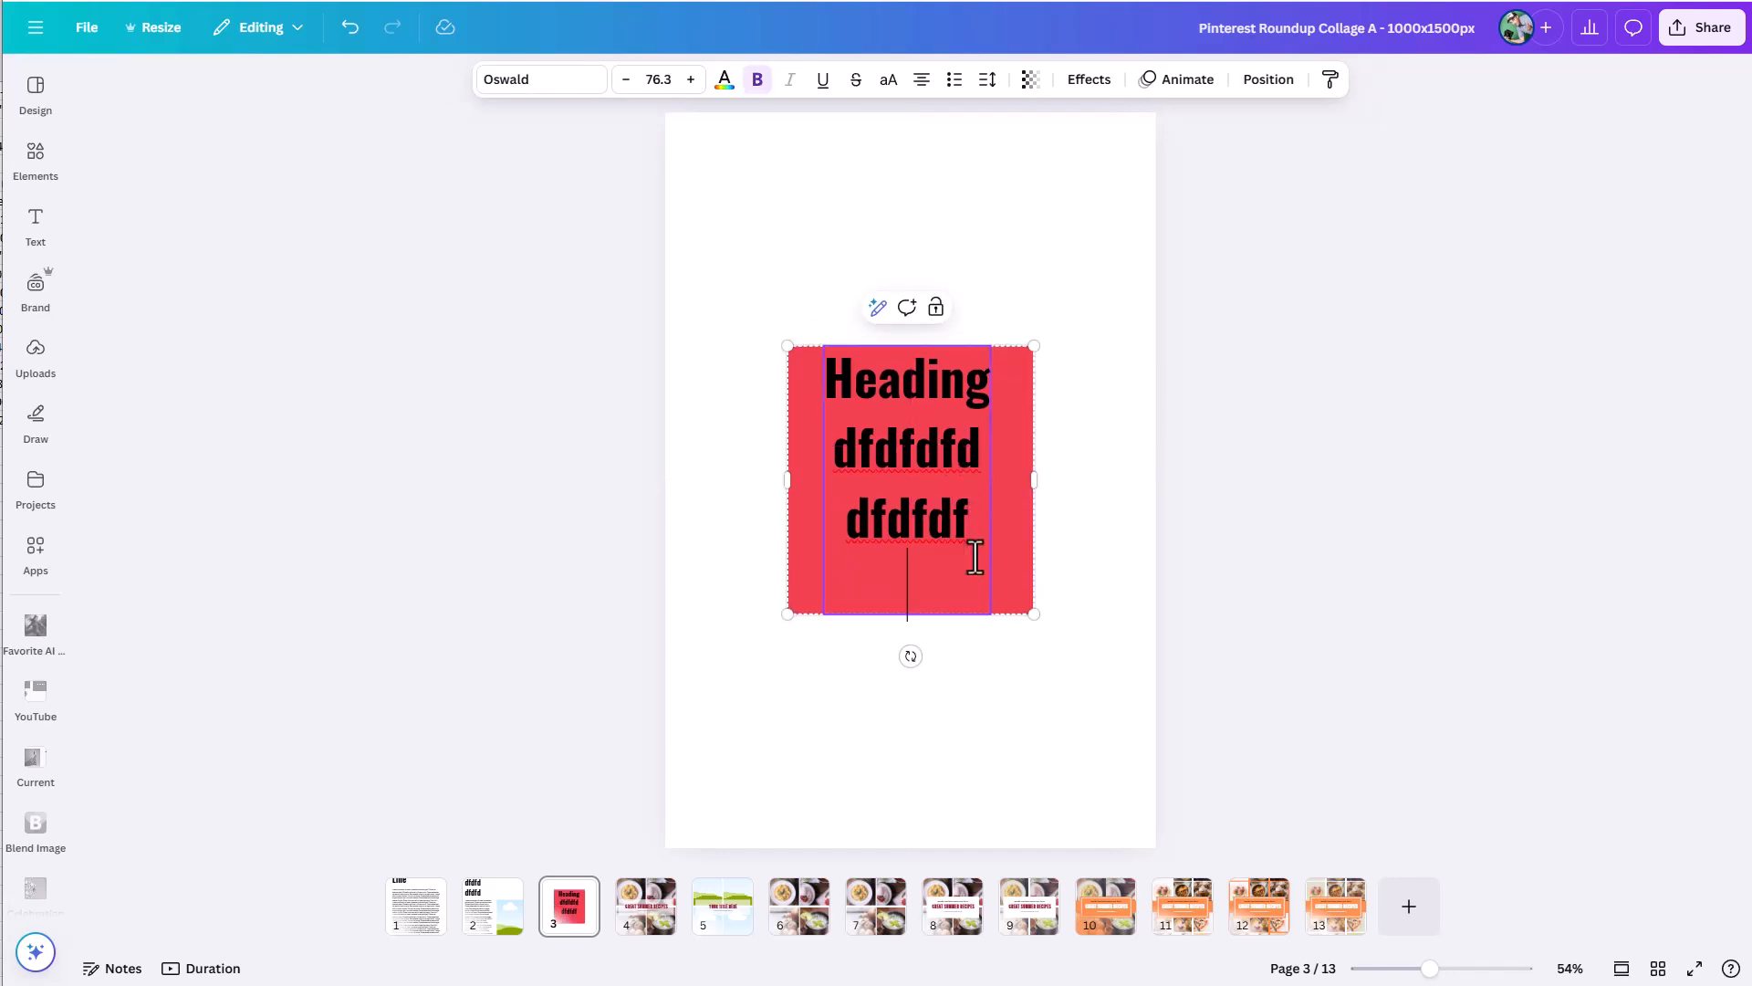
type("dfdfd")
key("Return")
type("dfdfdf")
key("Return")
type("dfdf")
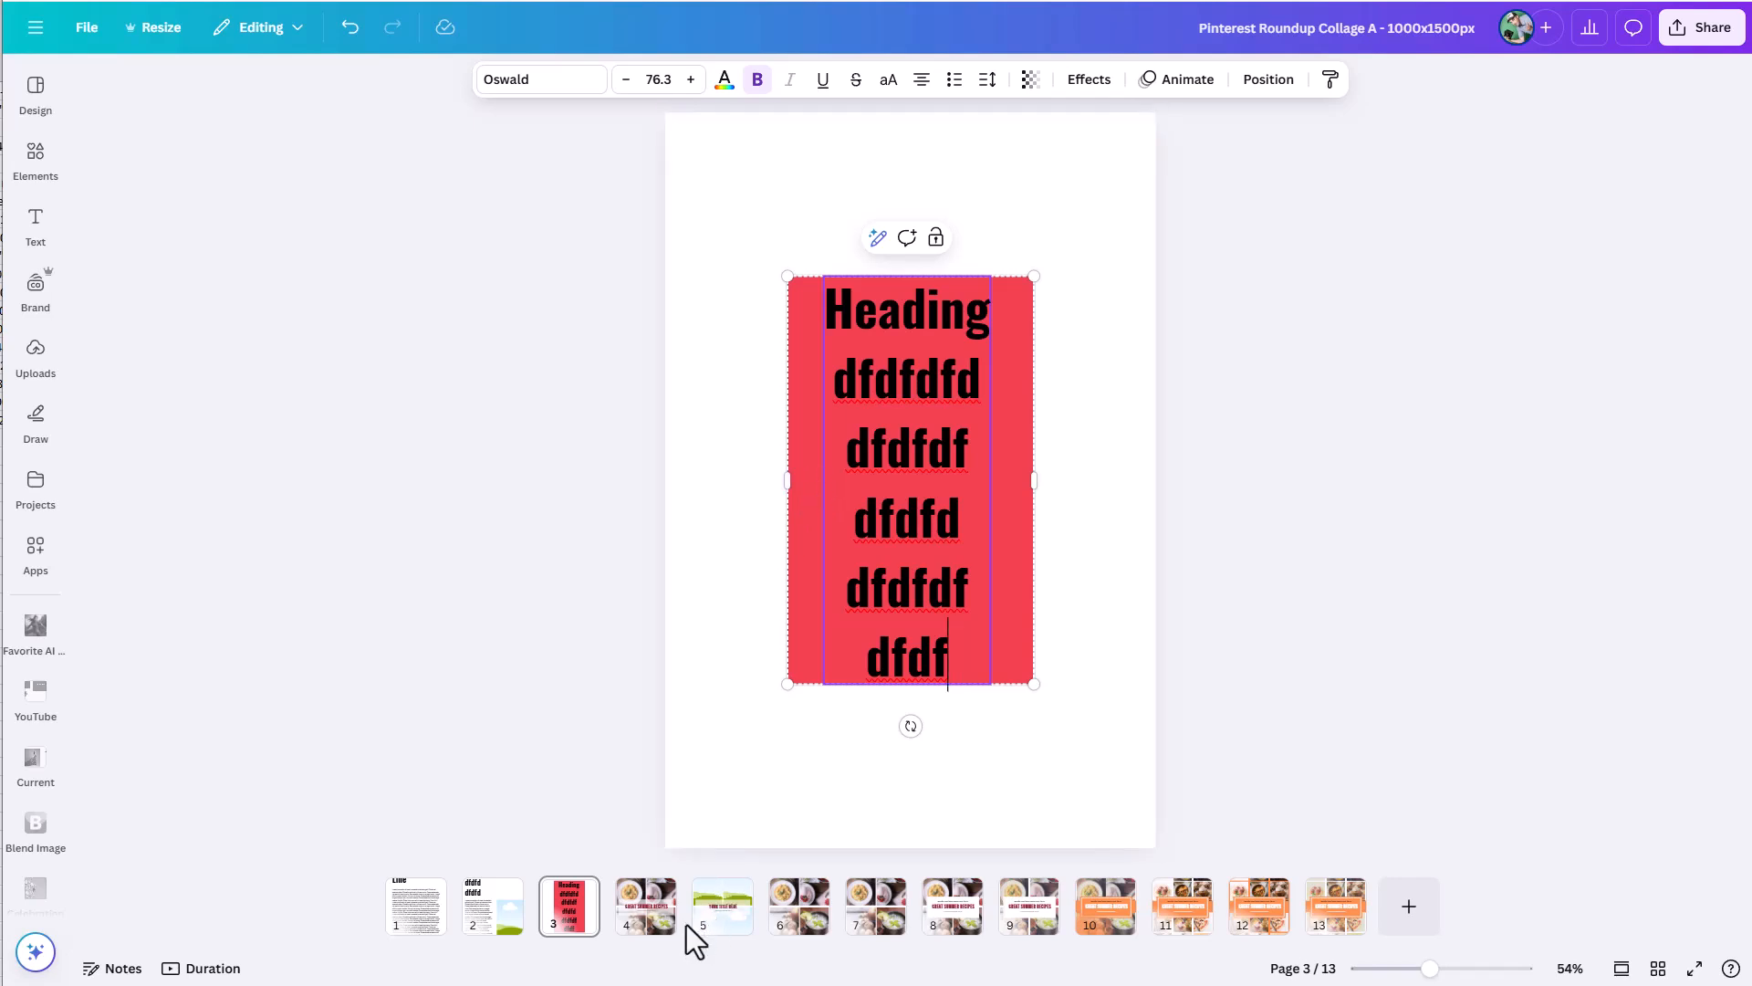
mouse_move(689, 924)
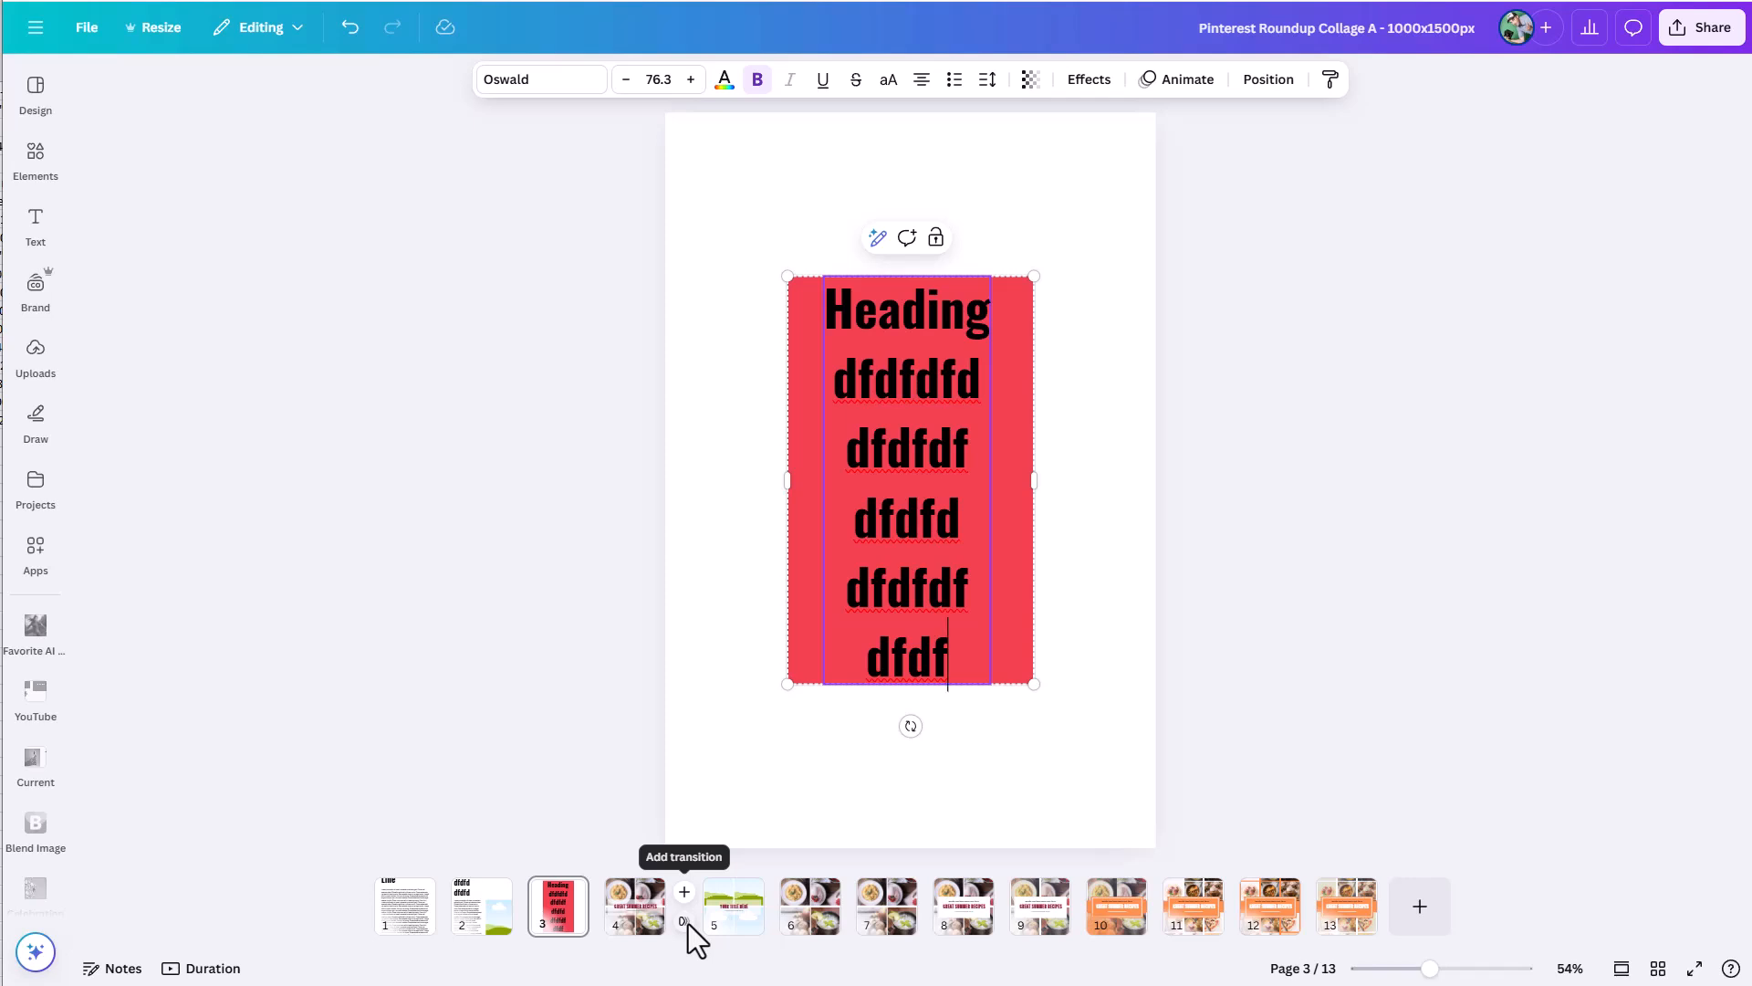
left_click(1312, 608)
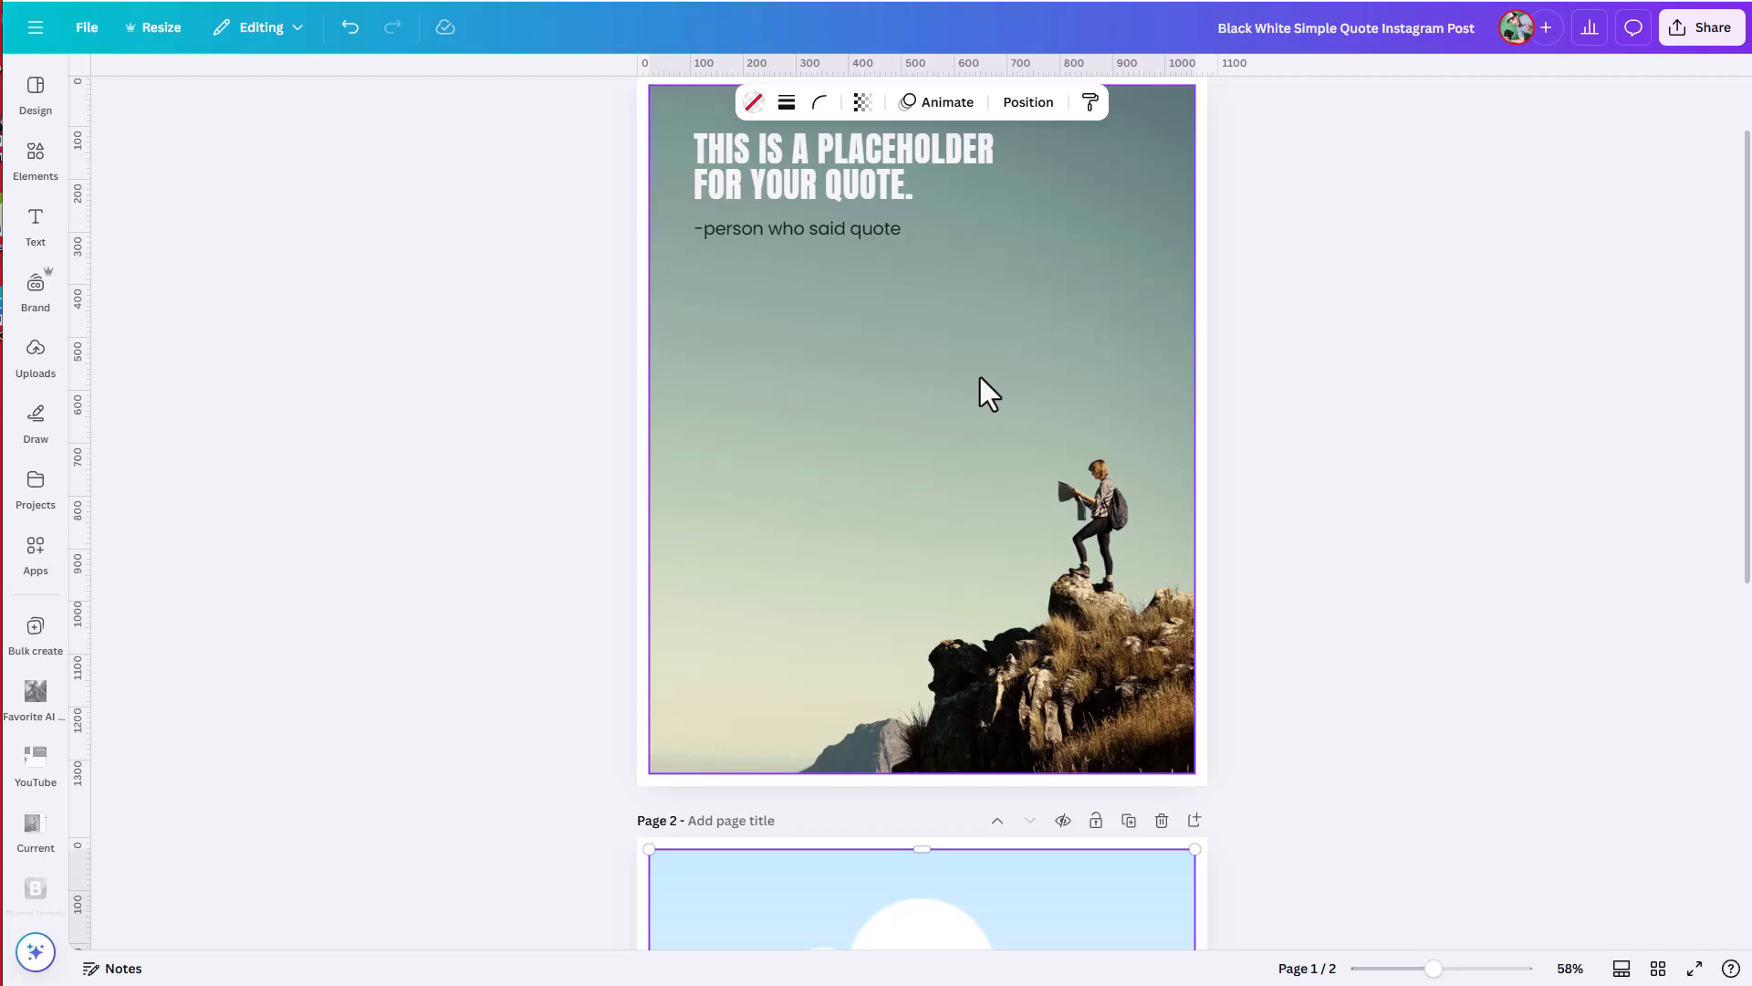
scroll(980, 376, "down", 7)
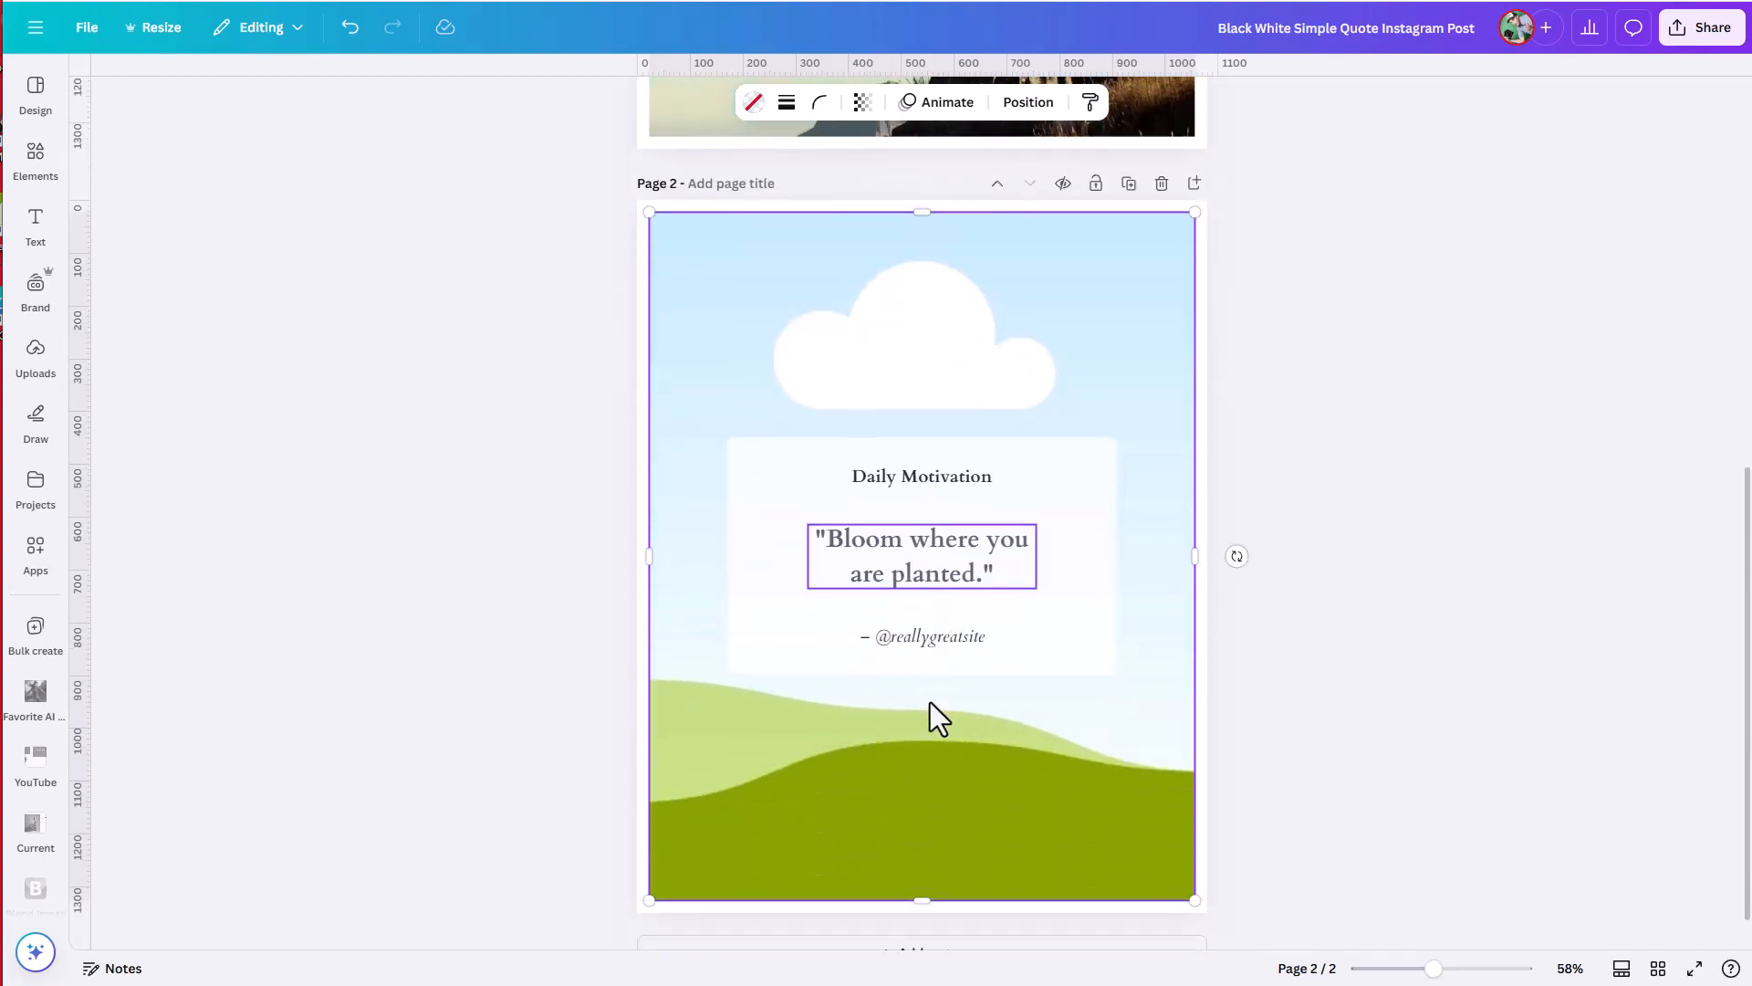
scroll(929, 702, "up", 7)
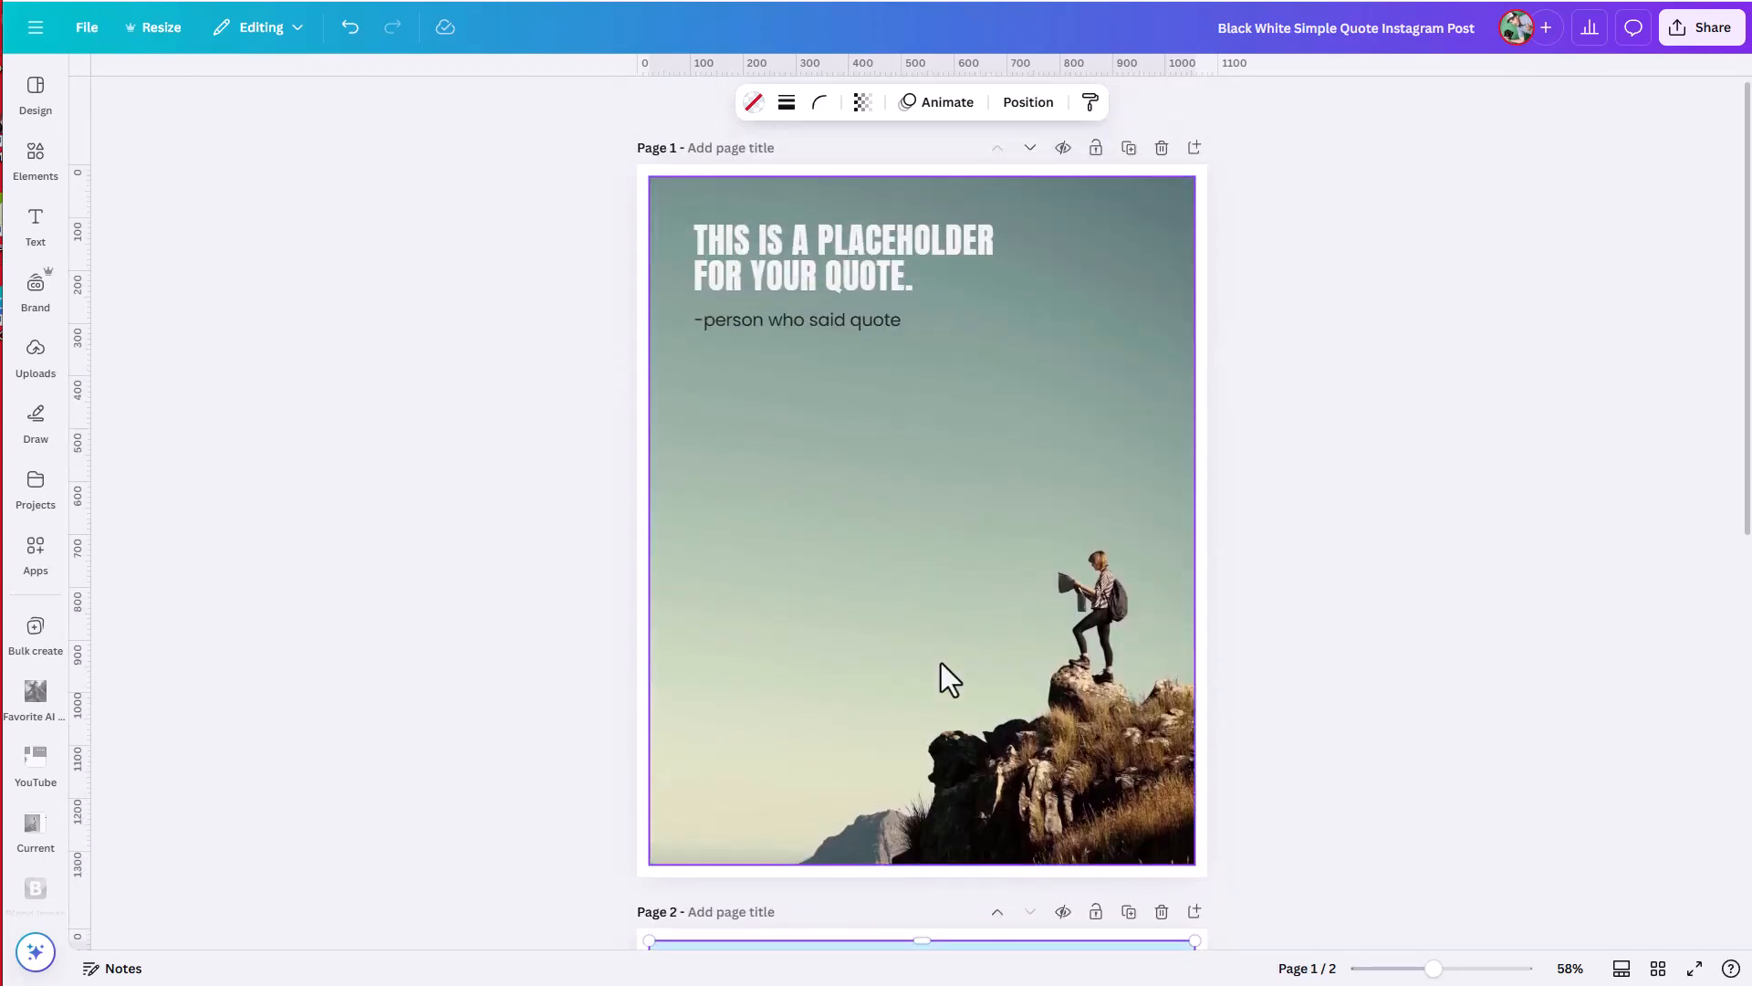
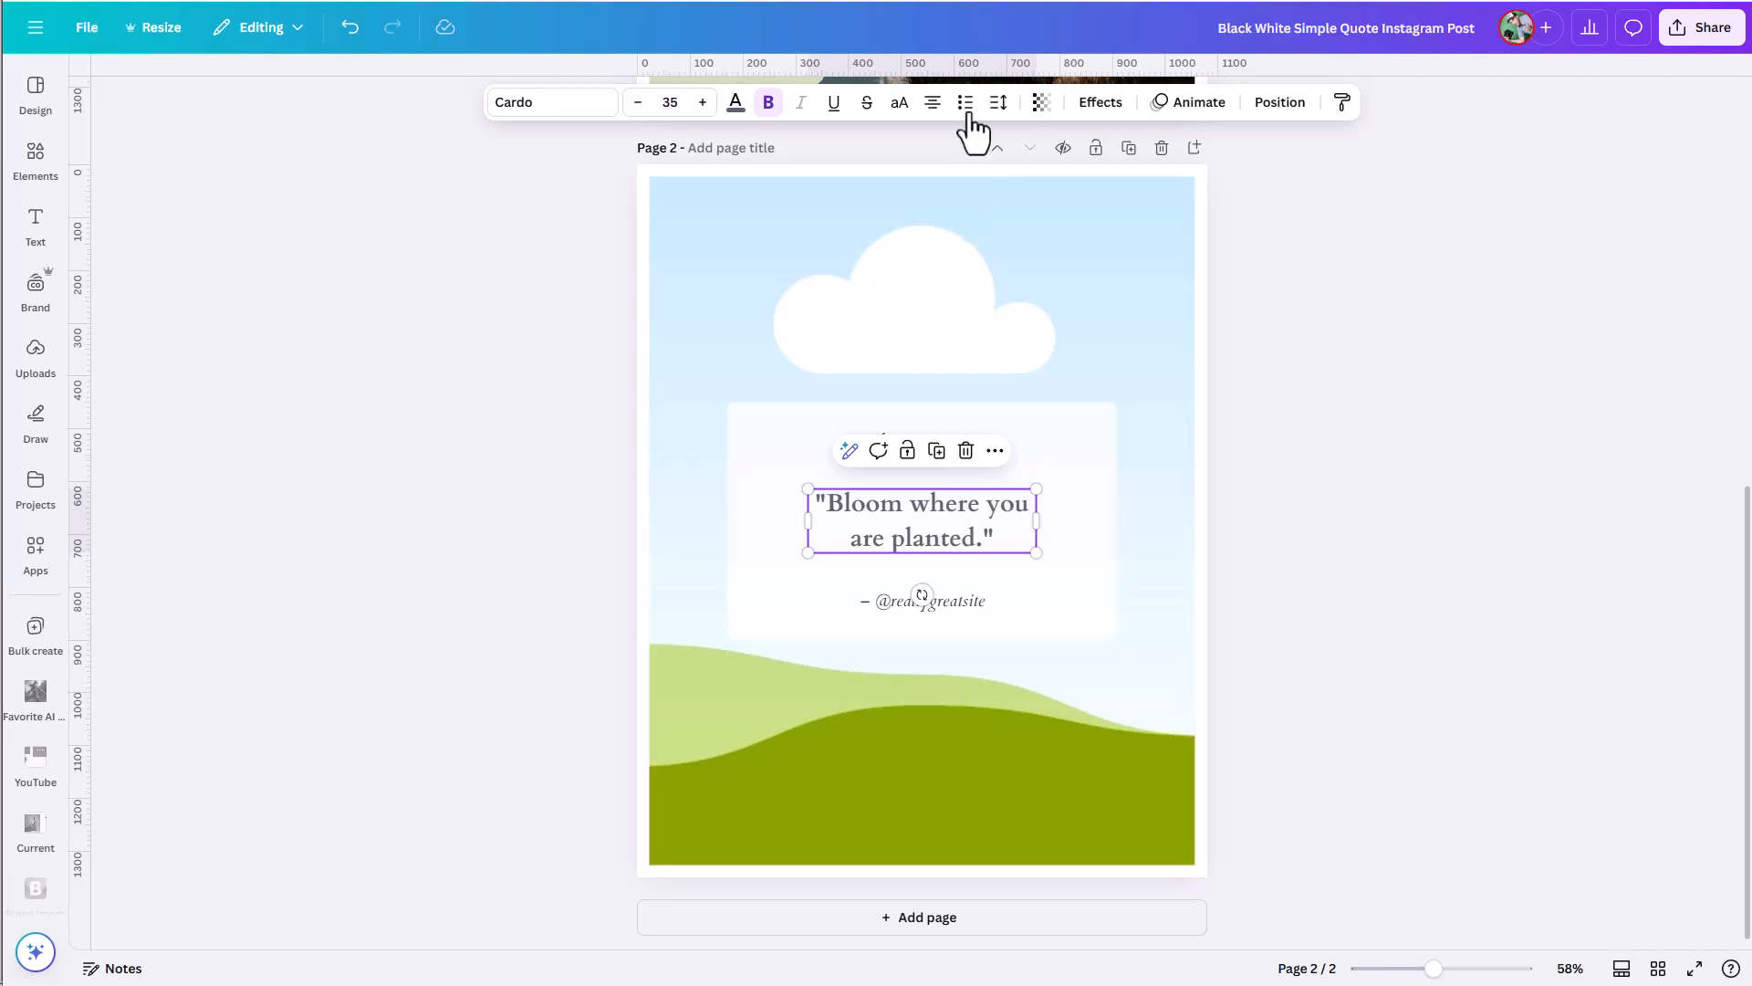
Set the "Bloom where you are planted." quote's text box anchor to middle and group the white card with its three texts.
left_click(999, 102)
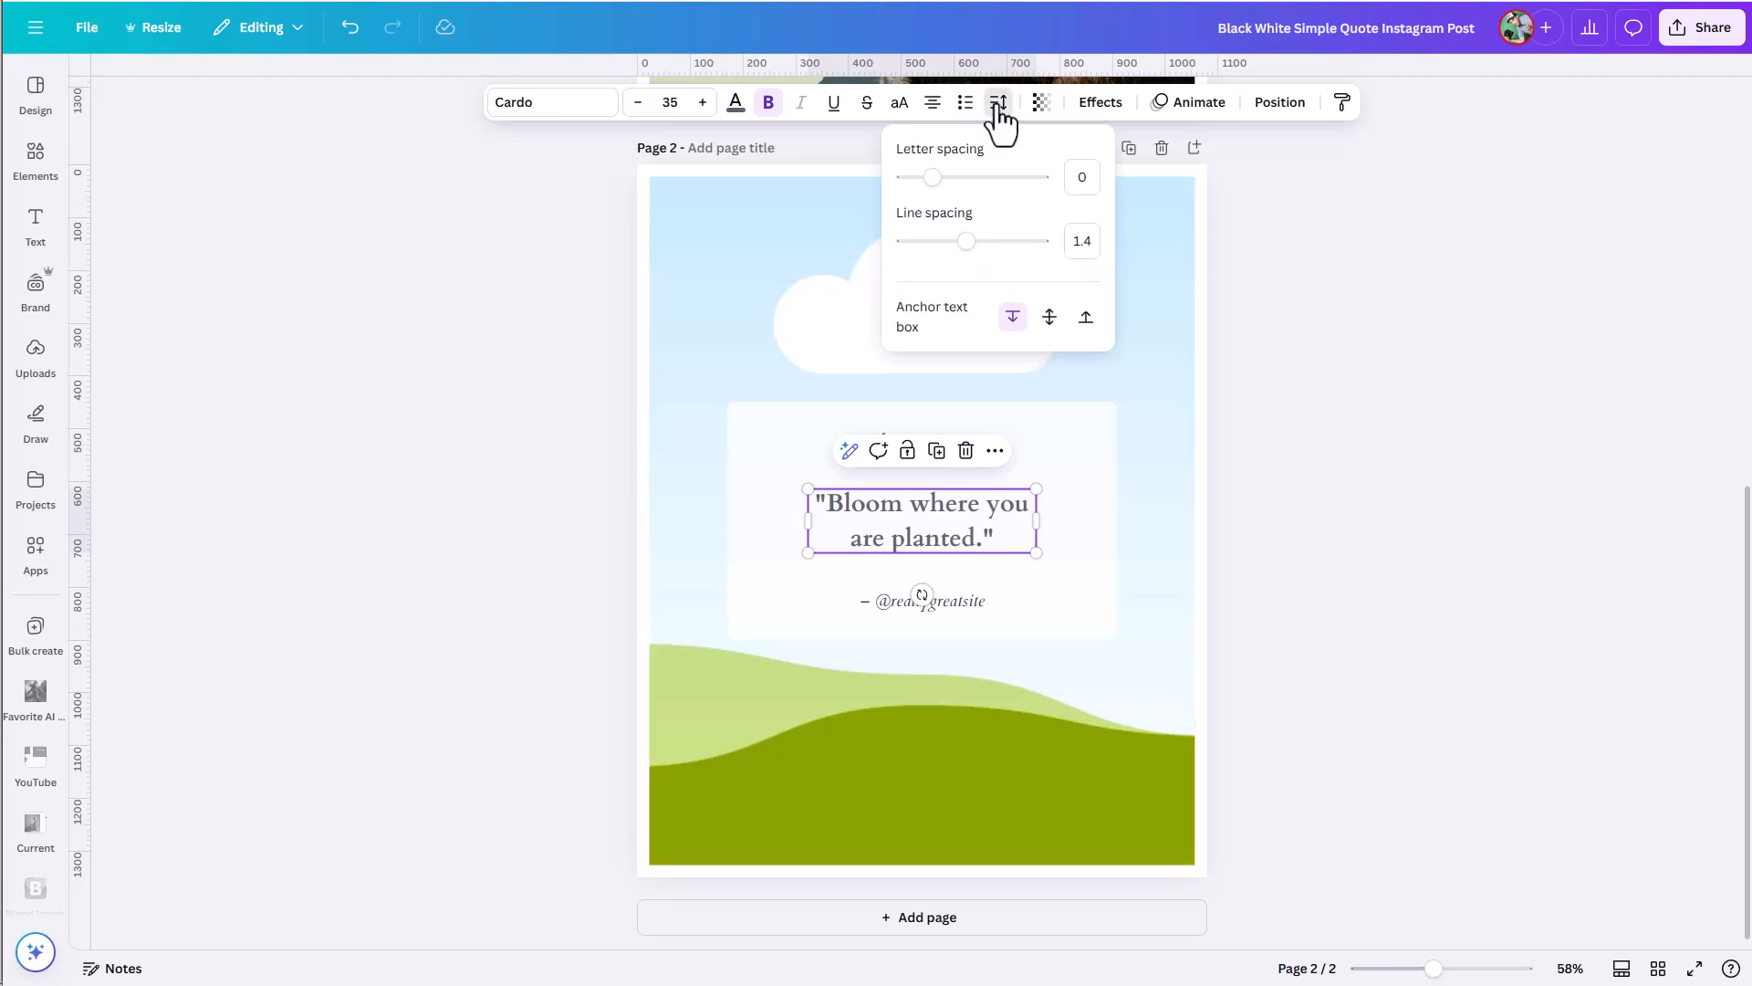
left_click(1047, 316)
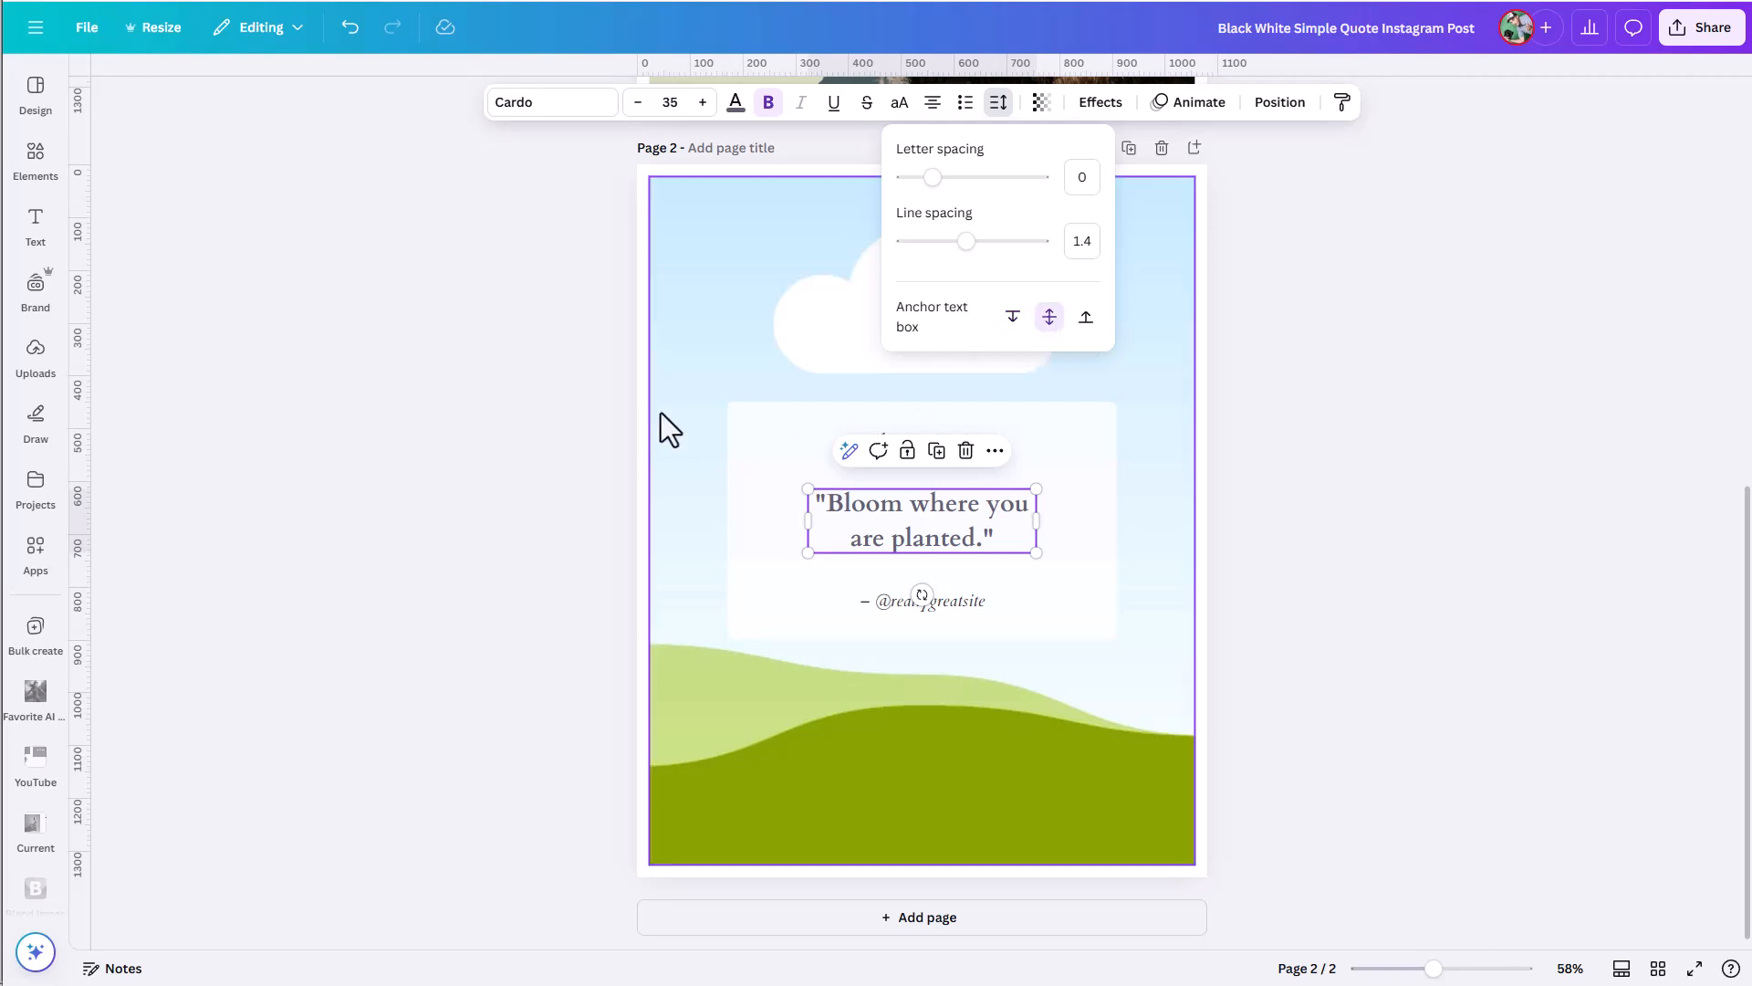
key("Escape")
left_click_drag(572, 383, 1177, 650)
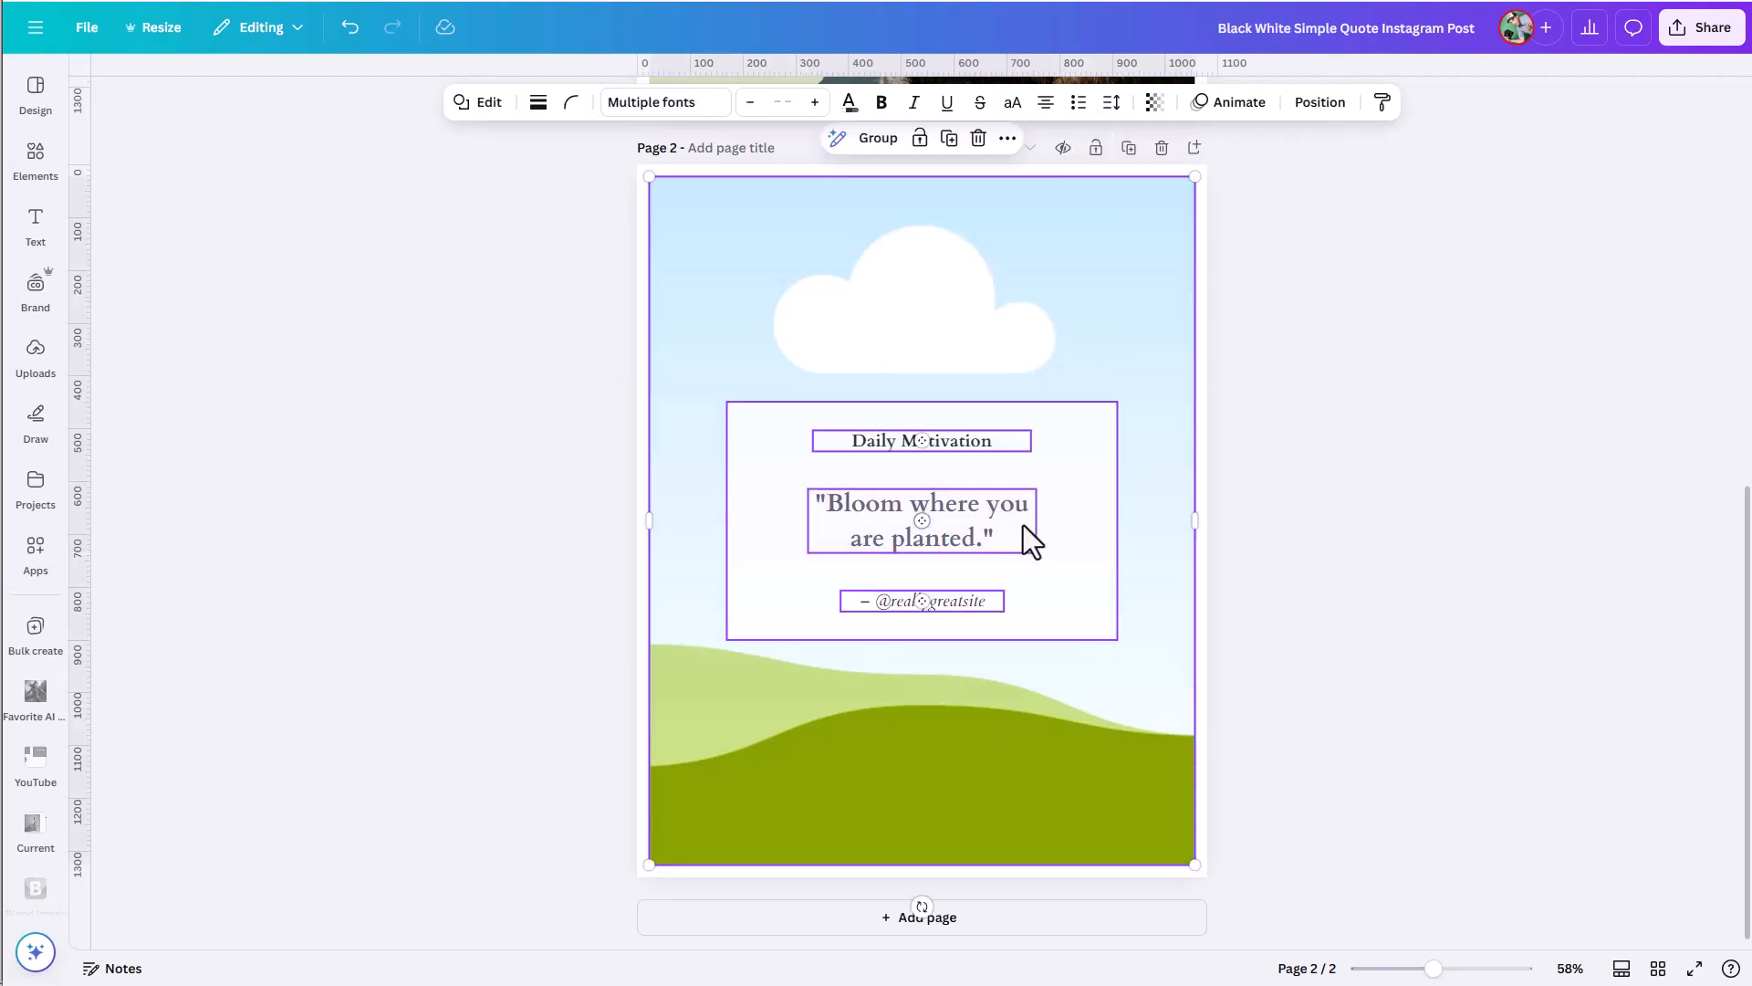
left_click(1040, 244, "shift")
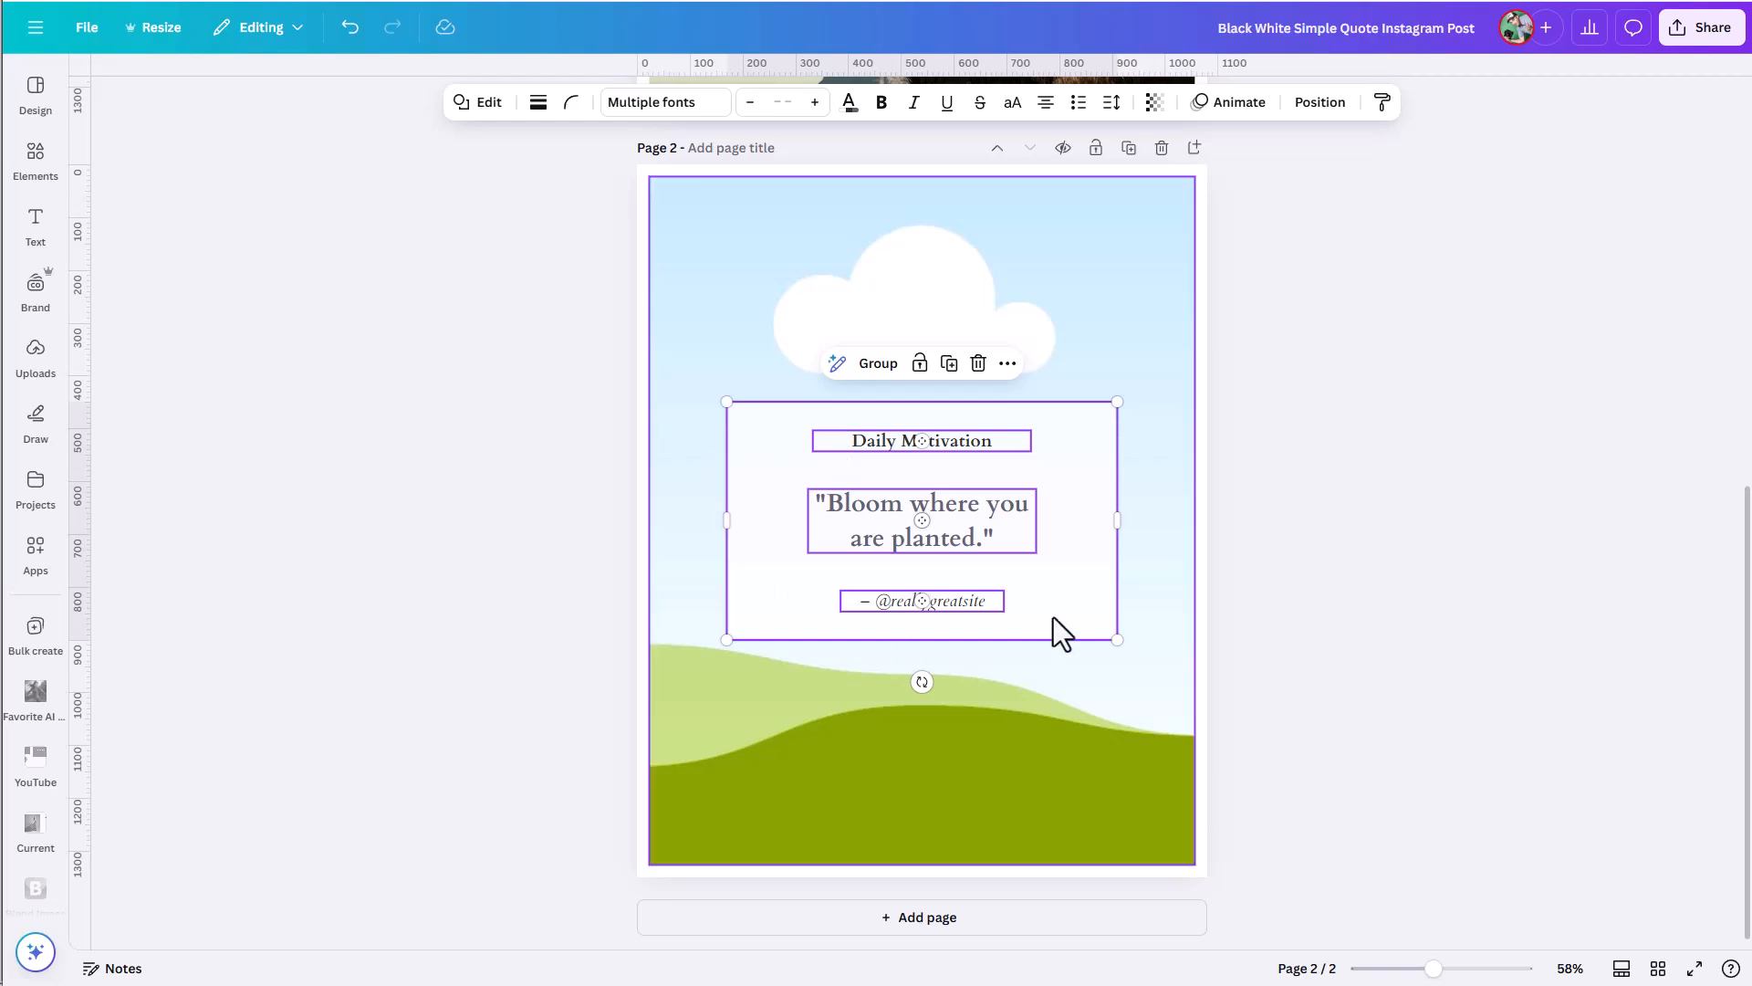
left_click(876, 365)
Test the middle anchor within the group by adding the lines "dfdf" and "dfdfdf" at the end of the quote.
left_click(986, 545)
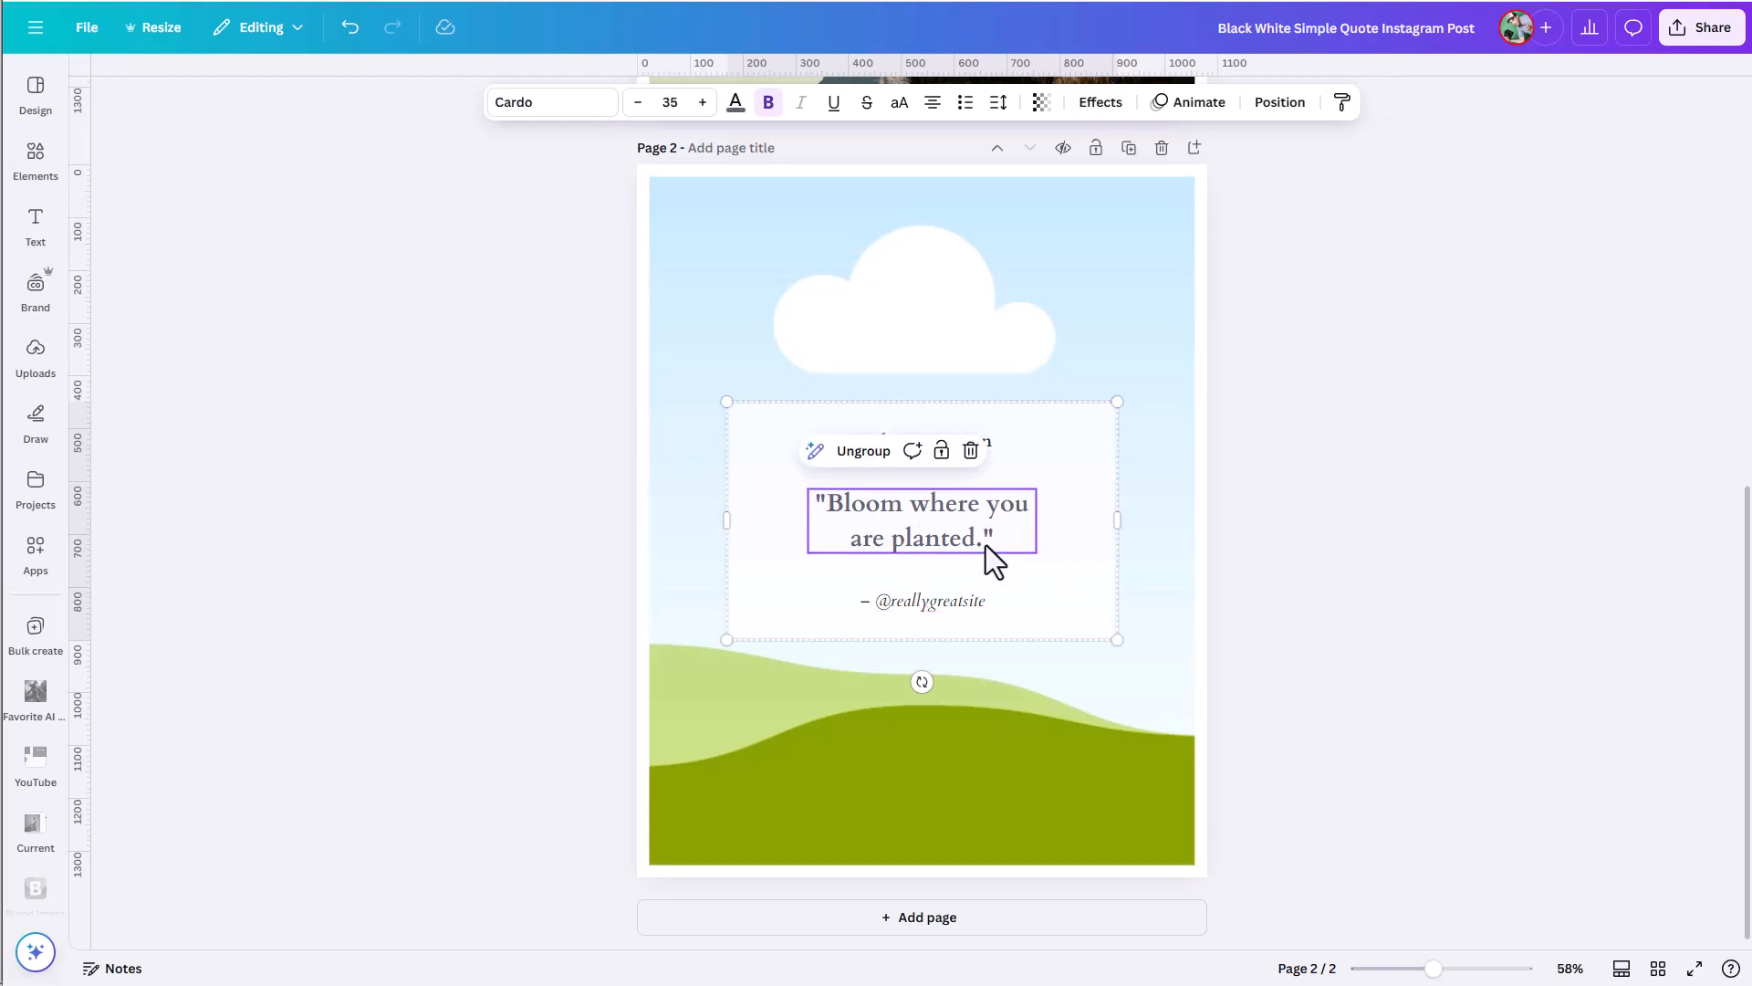
left_click(984, 545)
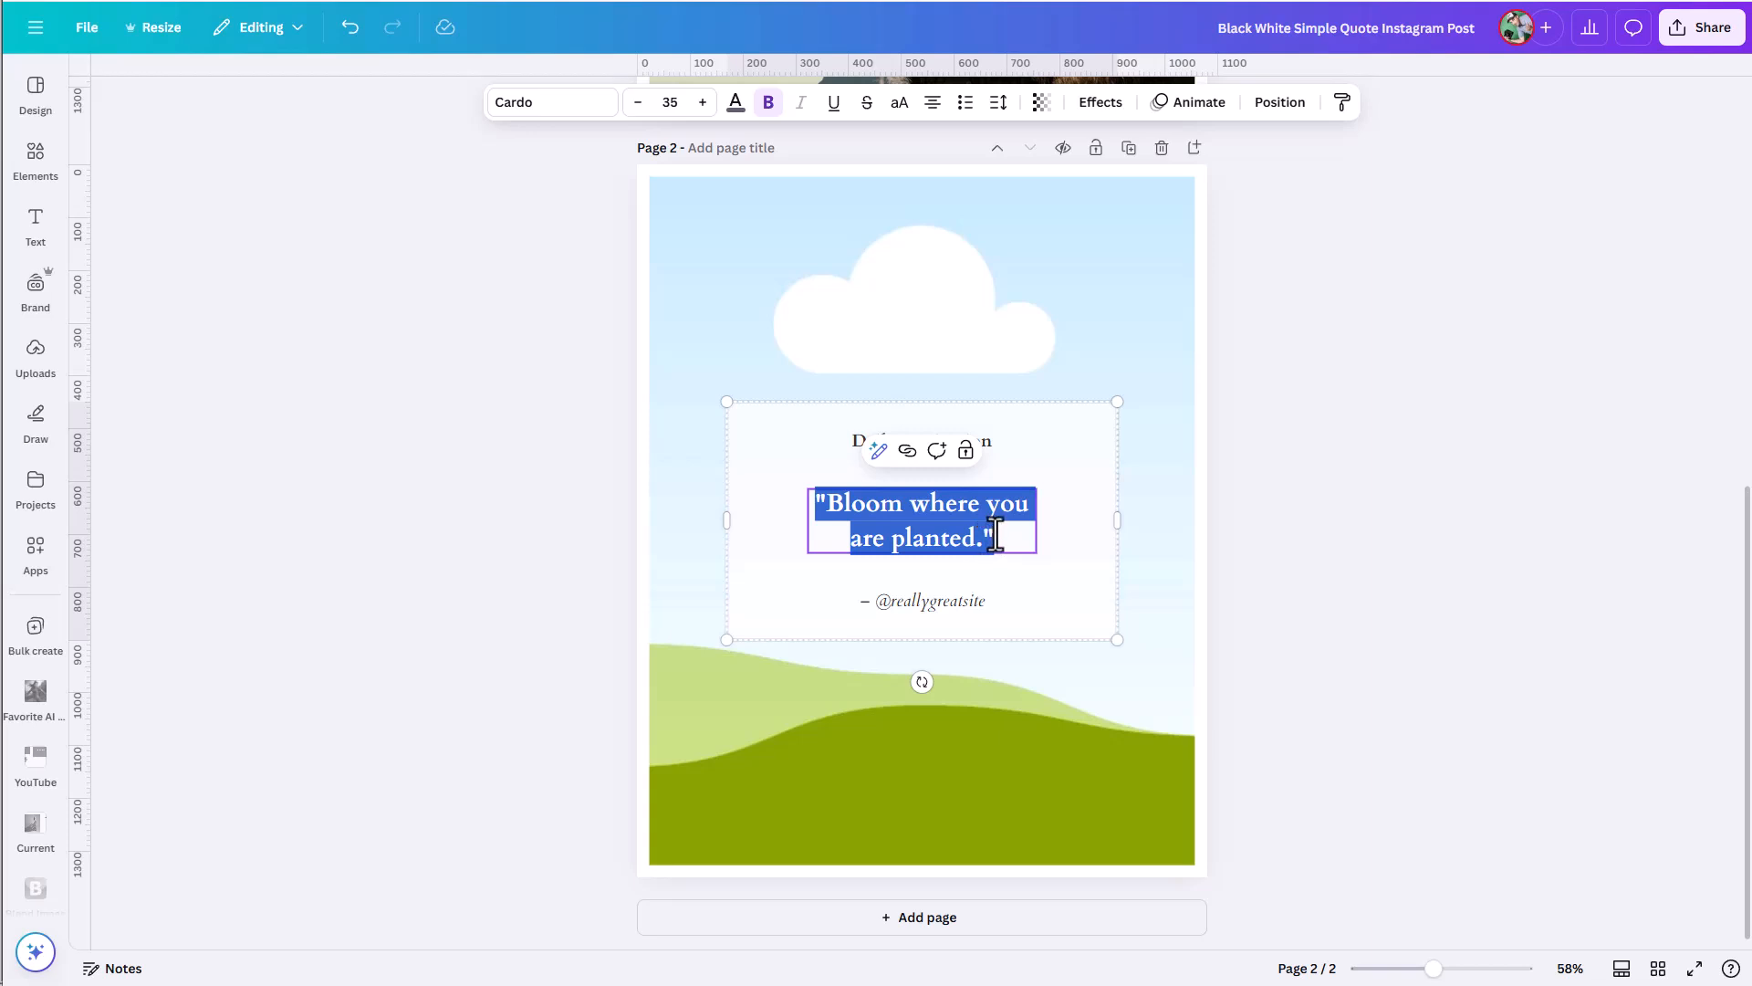
left_click(993, 539)
key("Return")
type("dfdf")
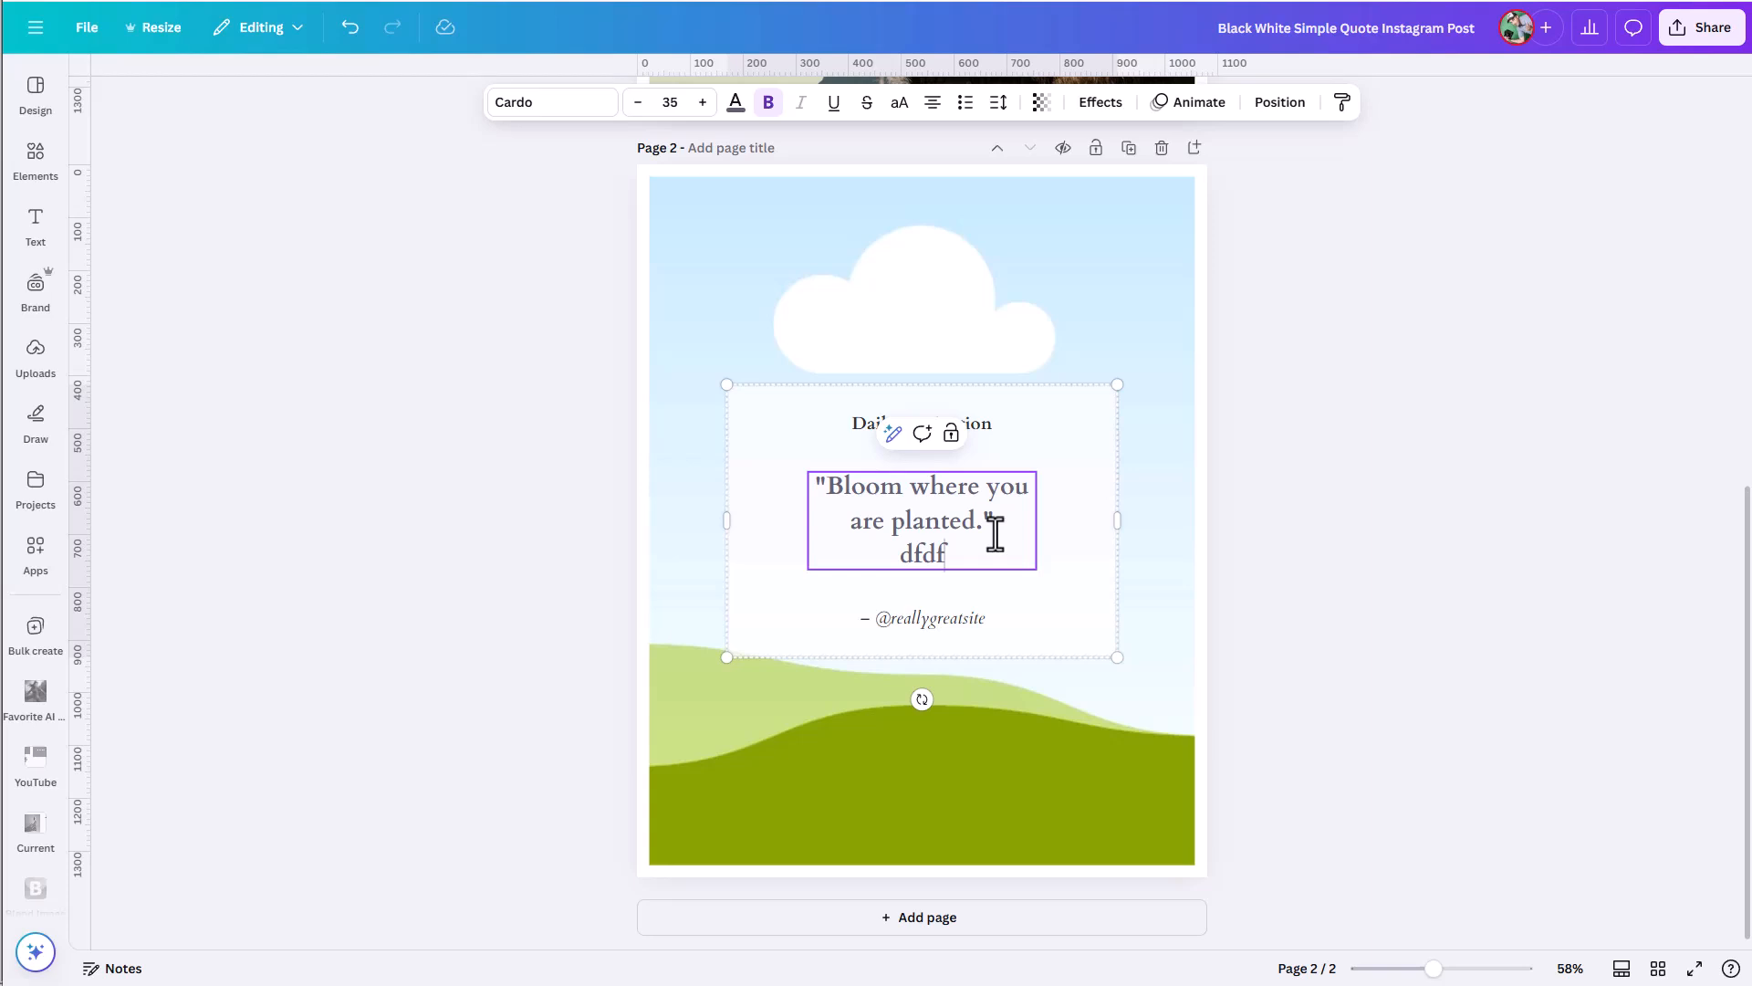
key("Return")
type("dfdfdf")
key("Return")
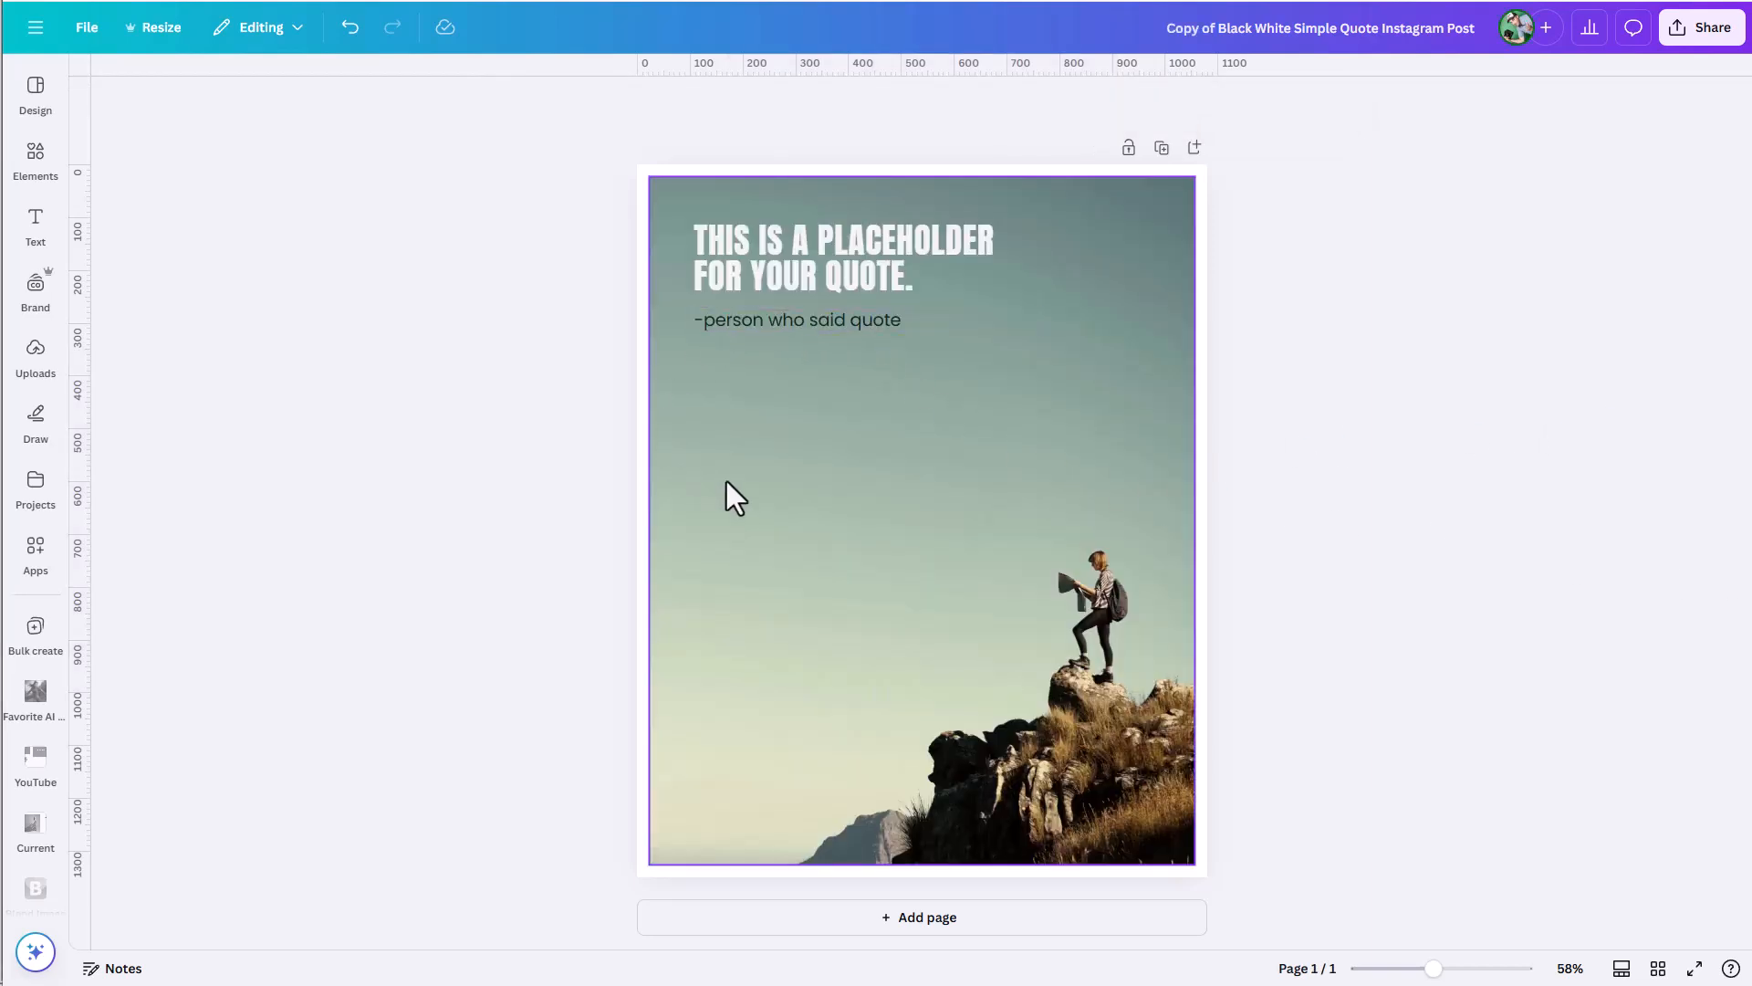
Start Bulk create for the placeholder quote design and upload the "quotes" file as its data.
left_click(834, 264)
left_click(832, 319)
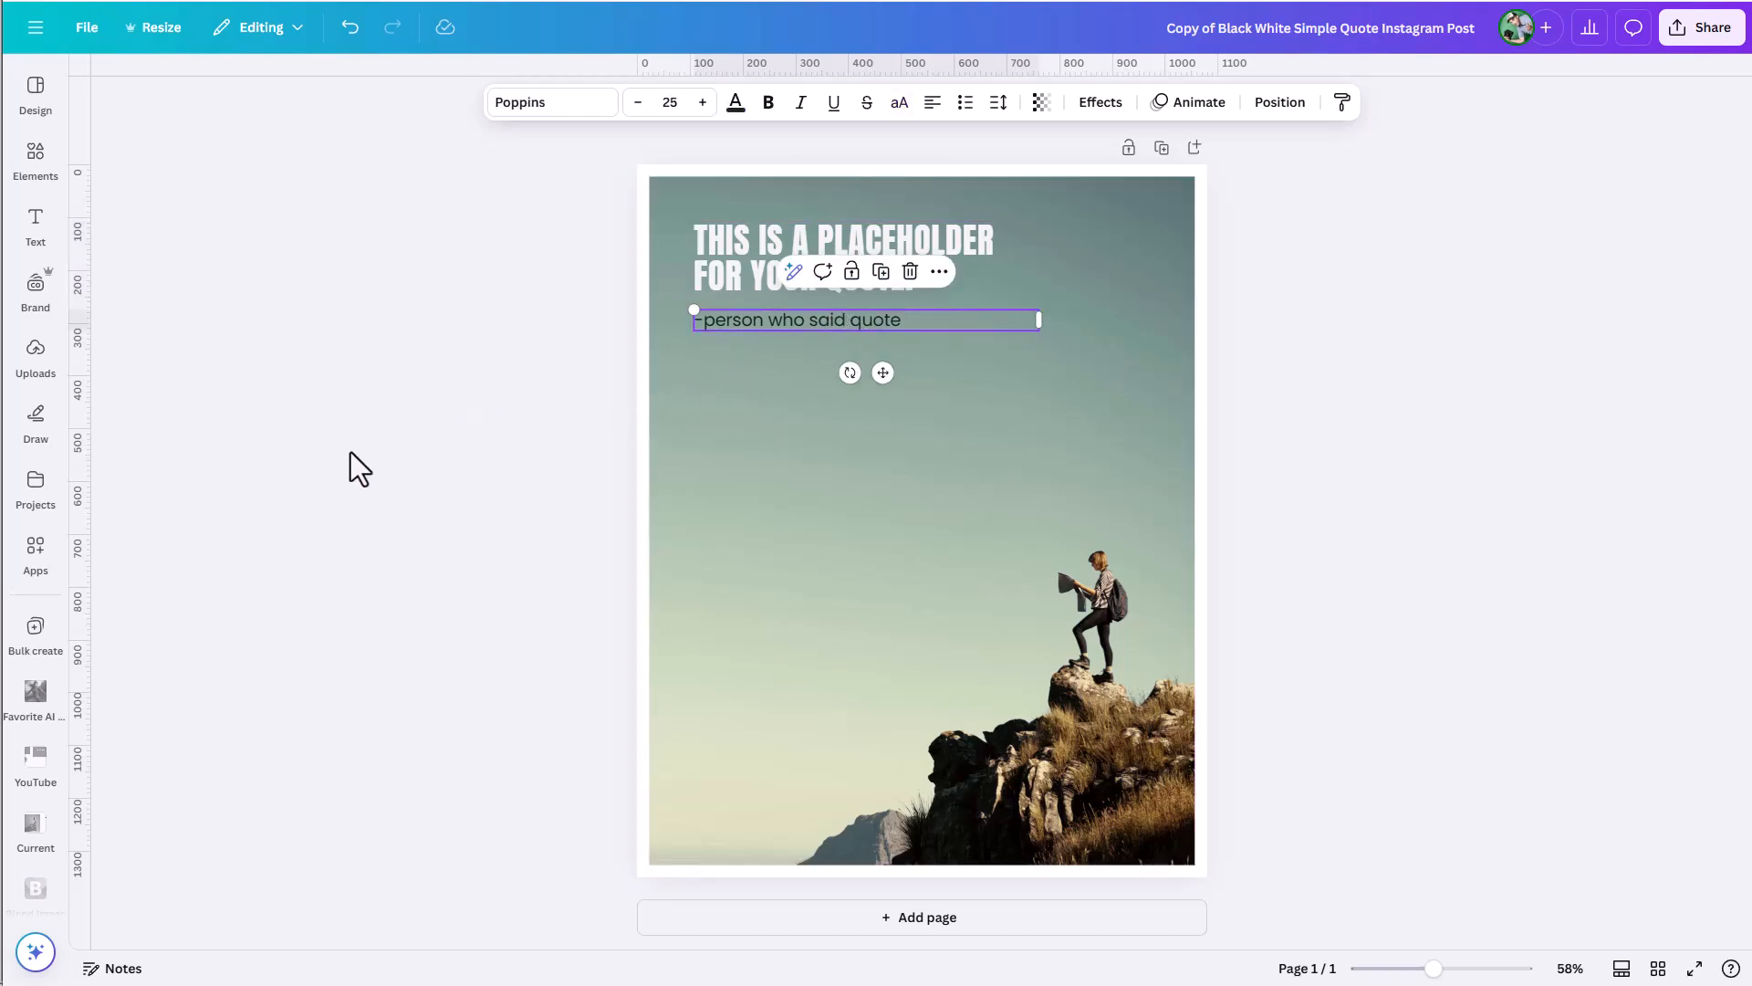
left_click(35, 561)
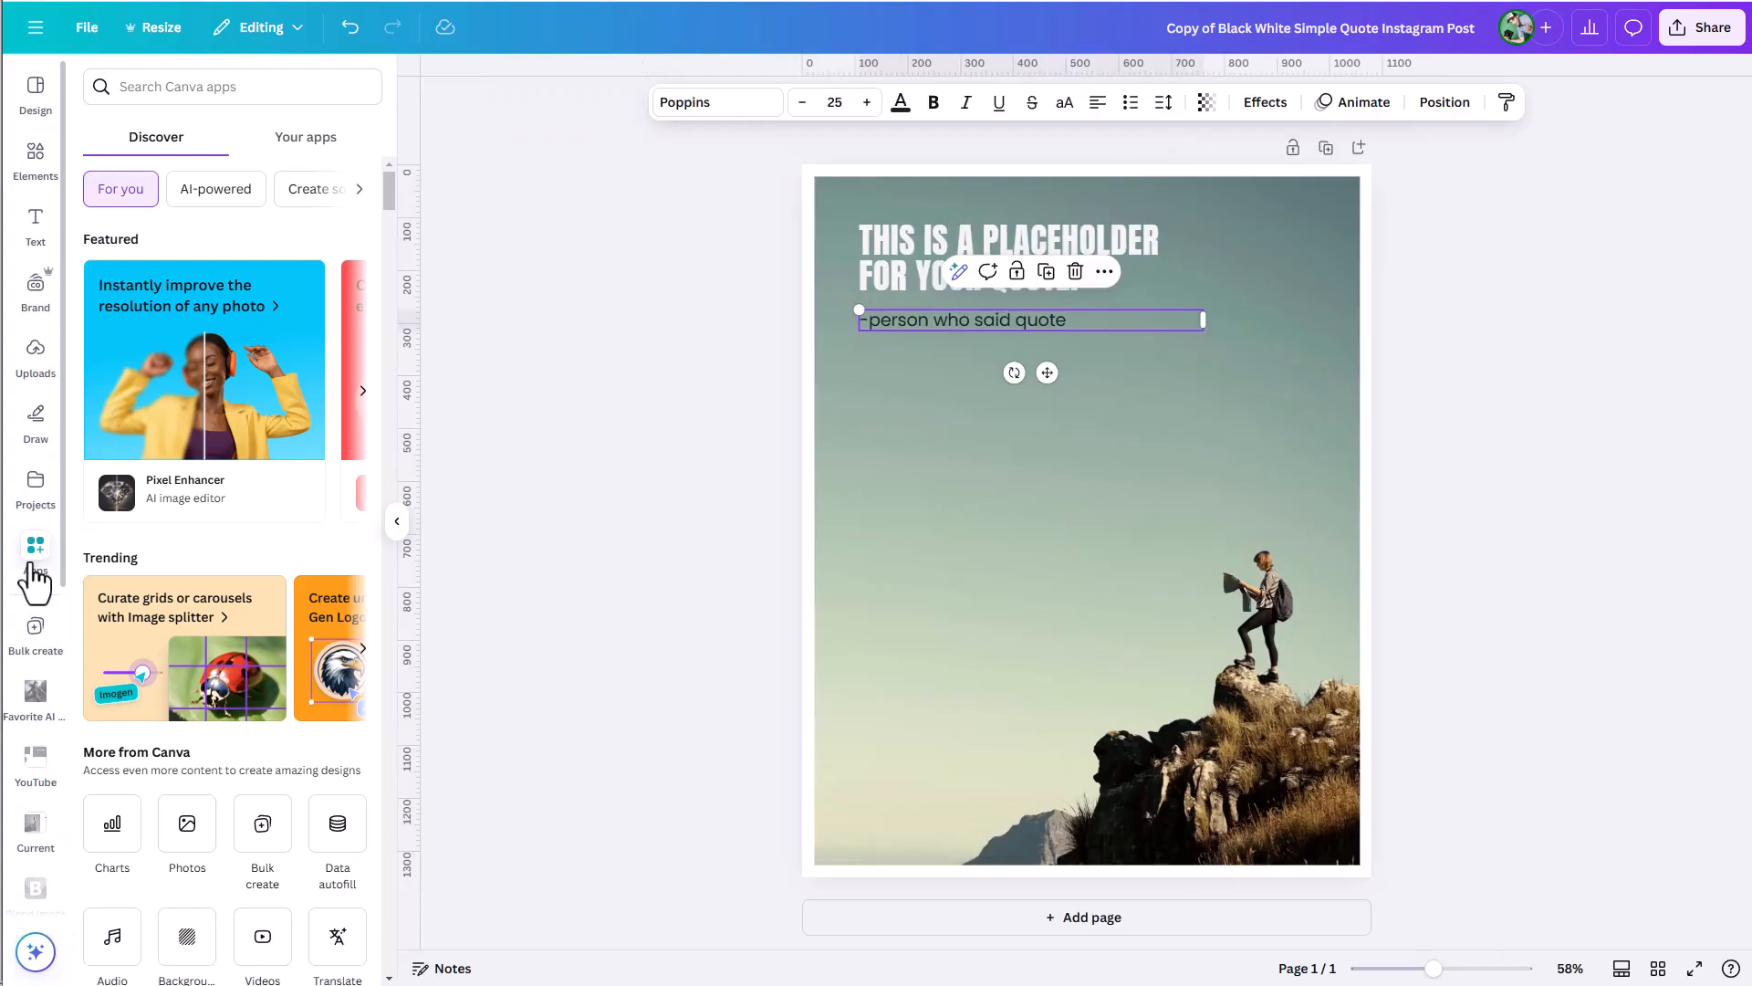
left_click(264, 831)
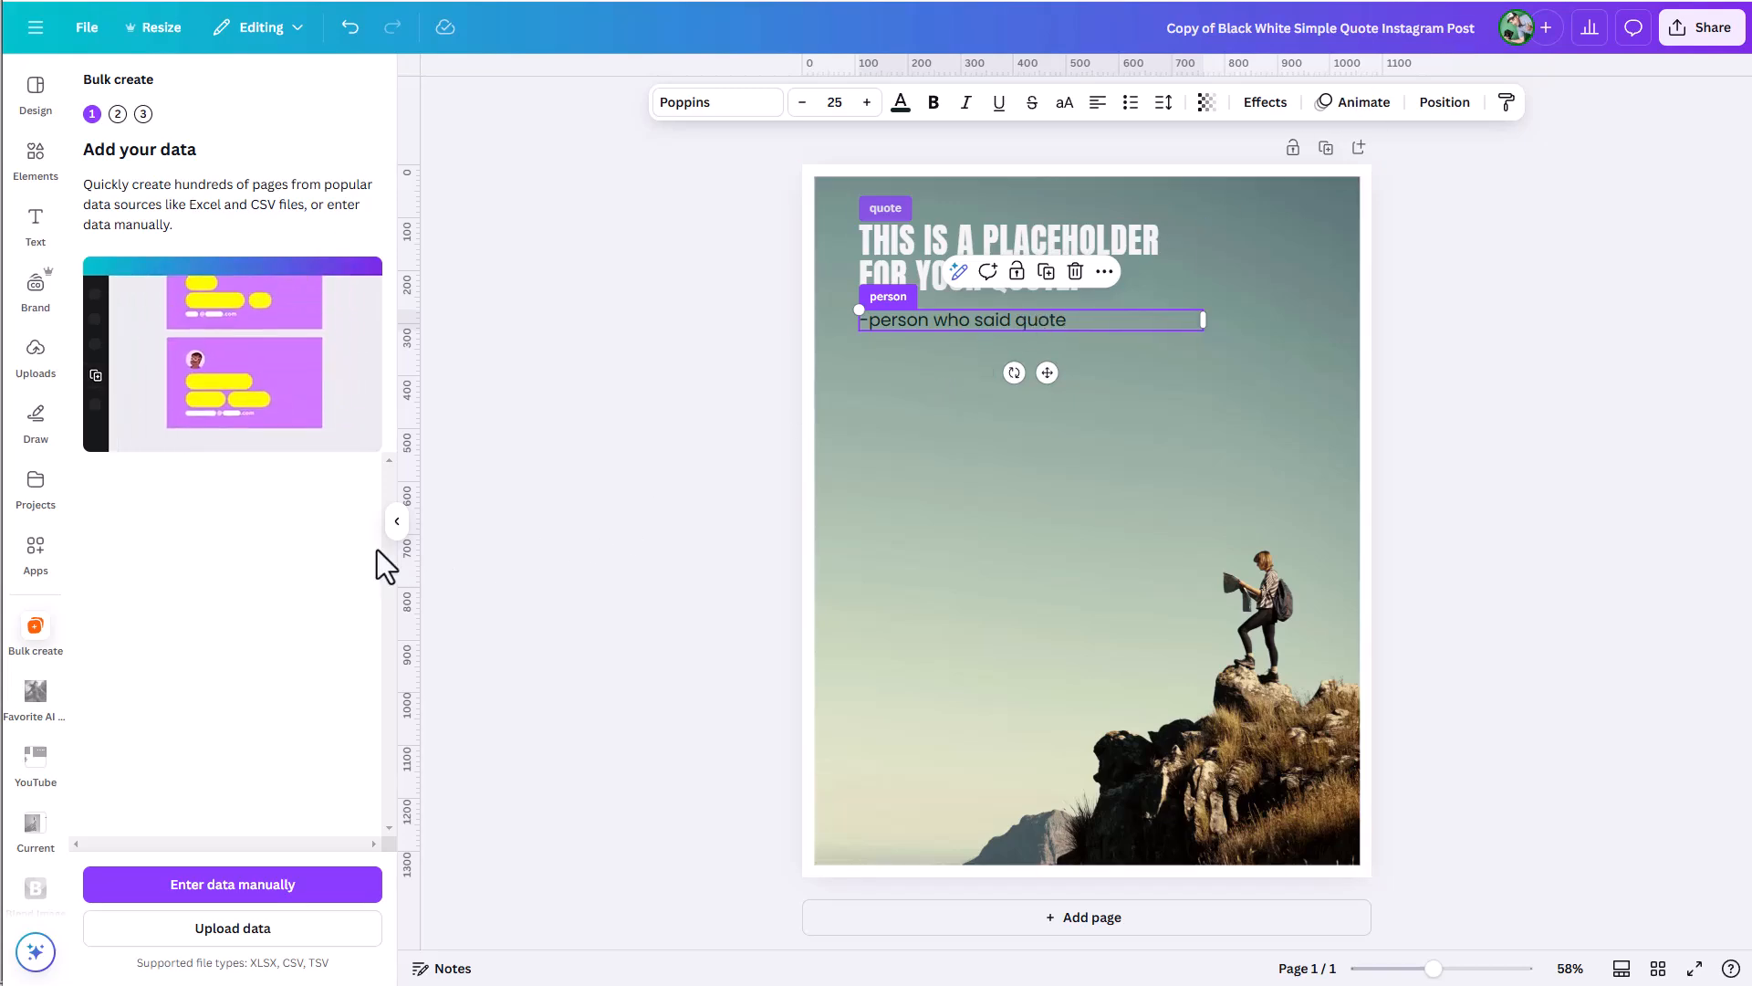
left_click(267, 933)
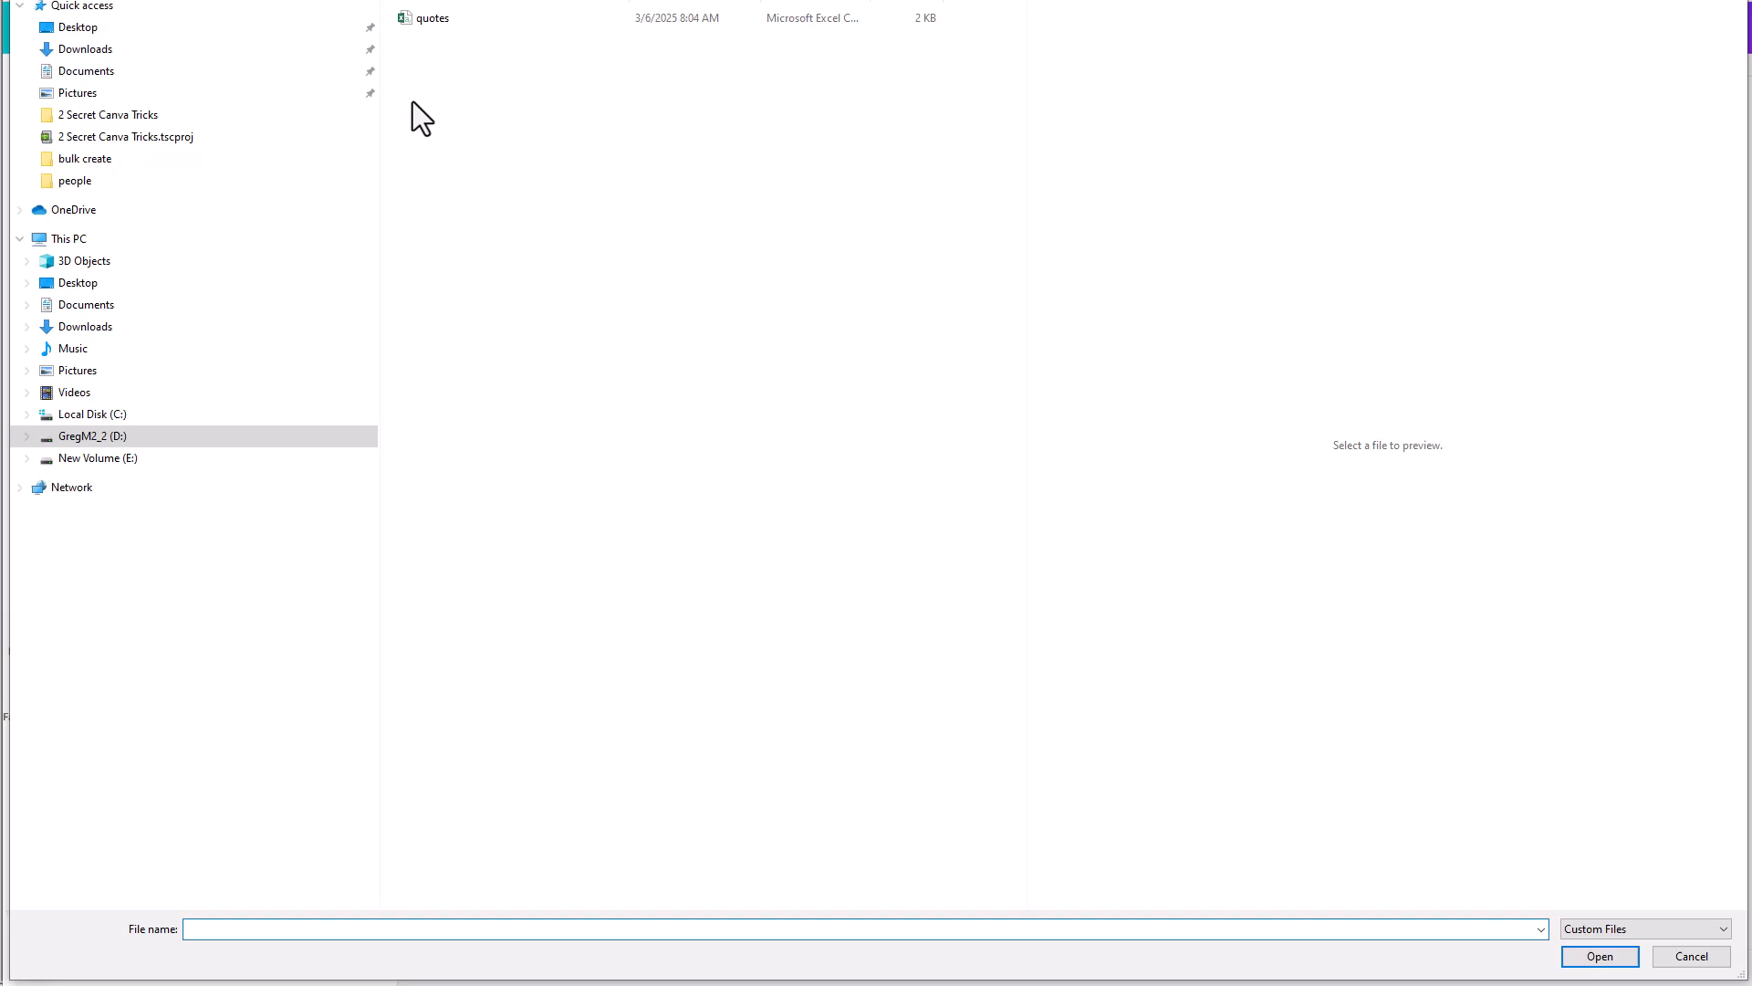
left_click(423, 18)
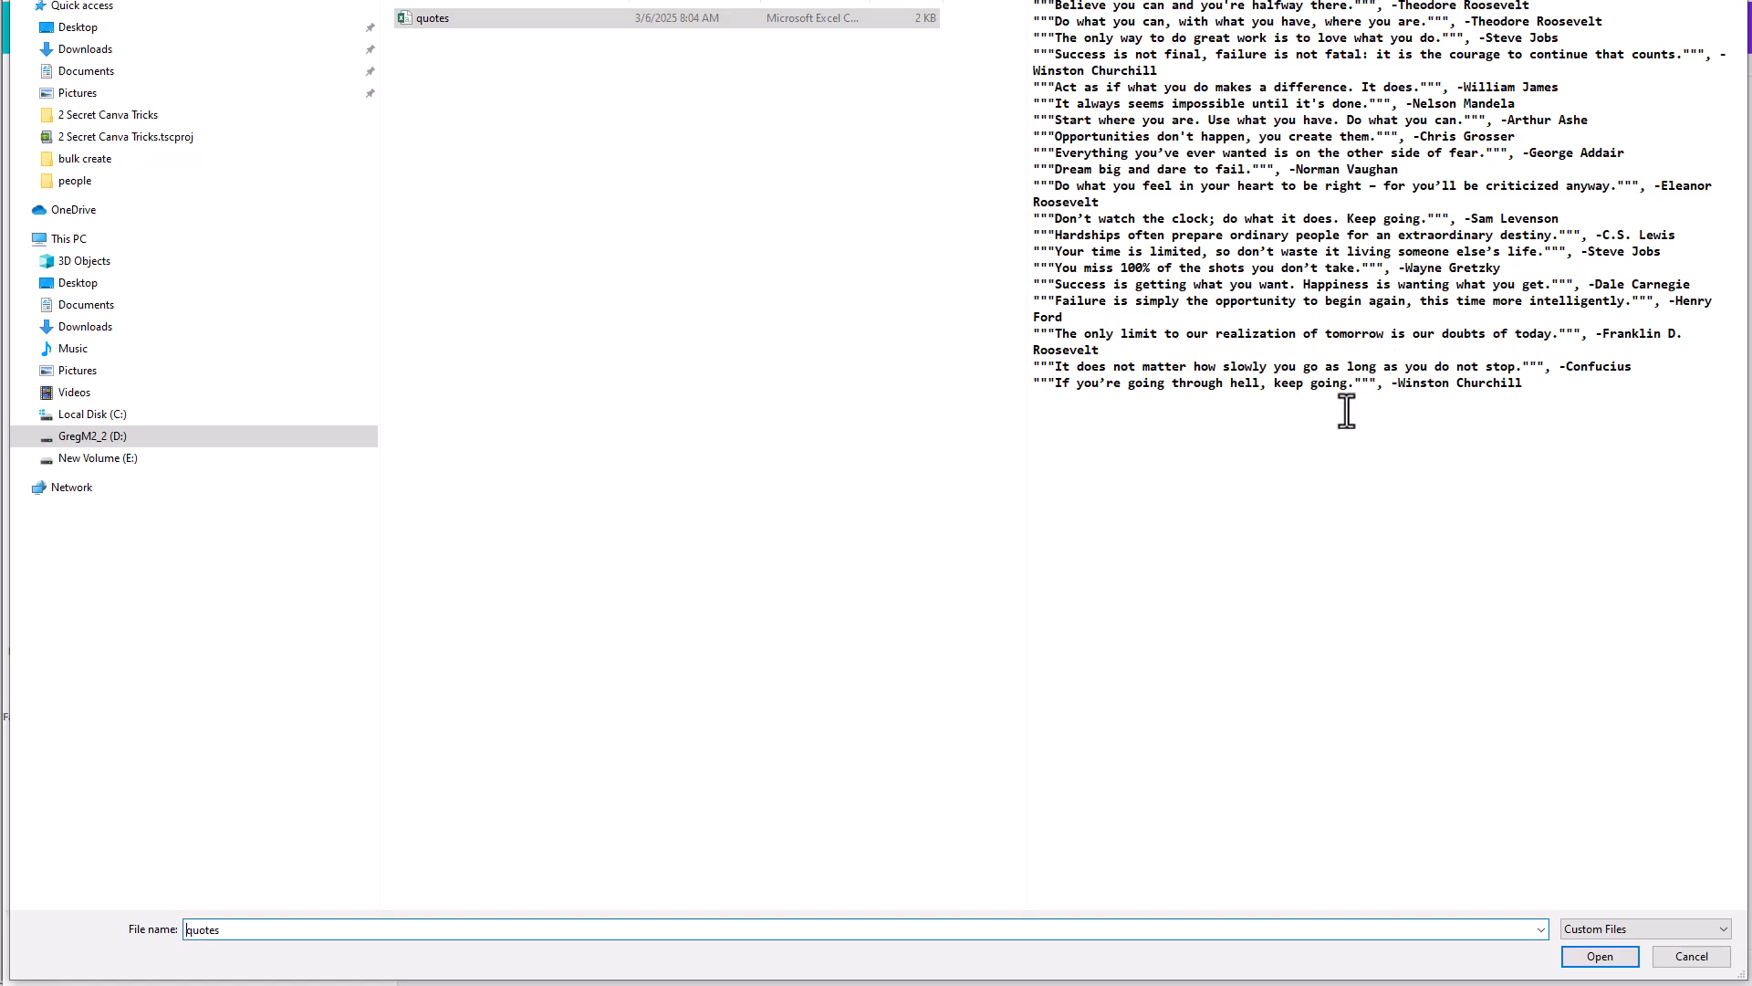
left_click(1599, 955)
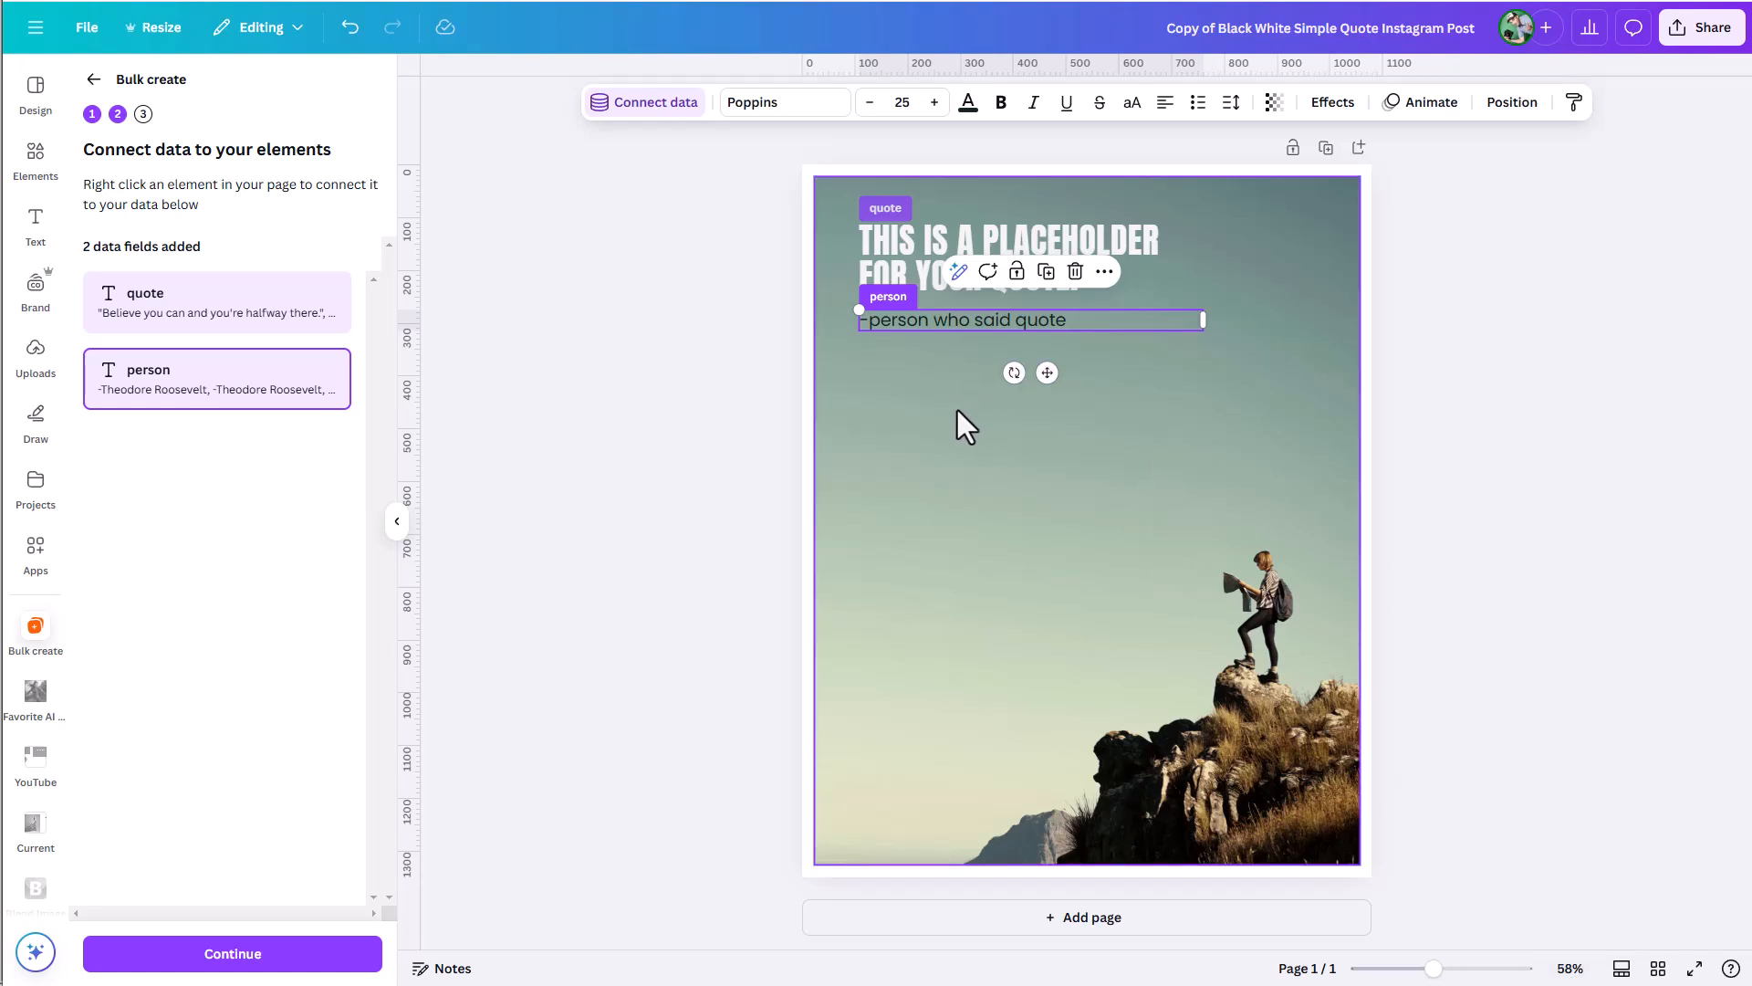
Connect the placeholder quote text to the "quote" data field.
left_click(163, 294)
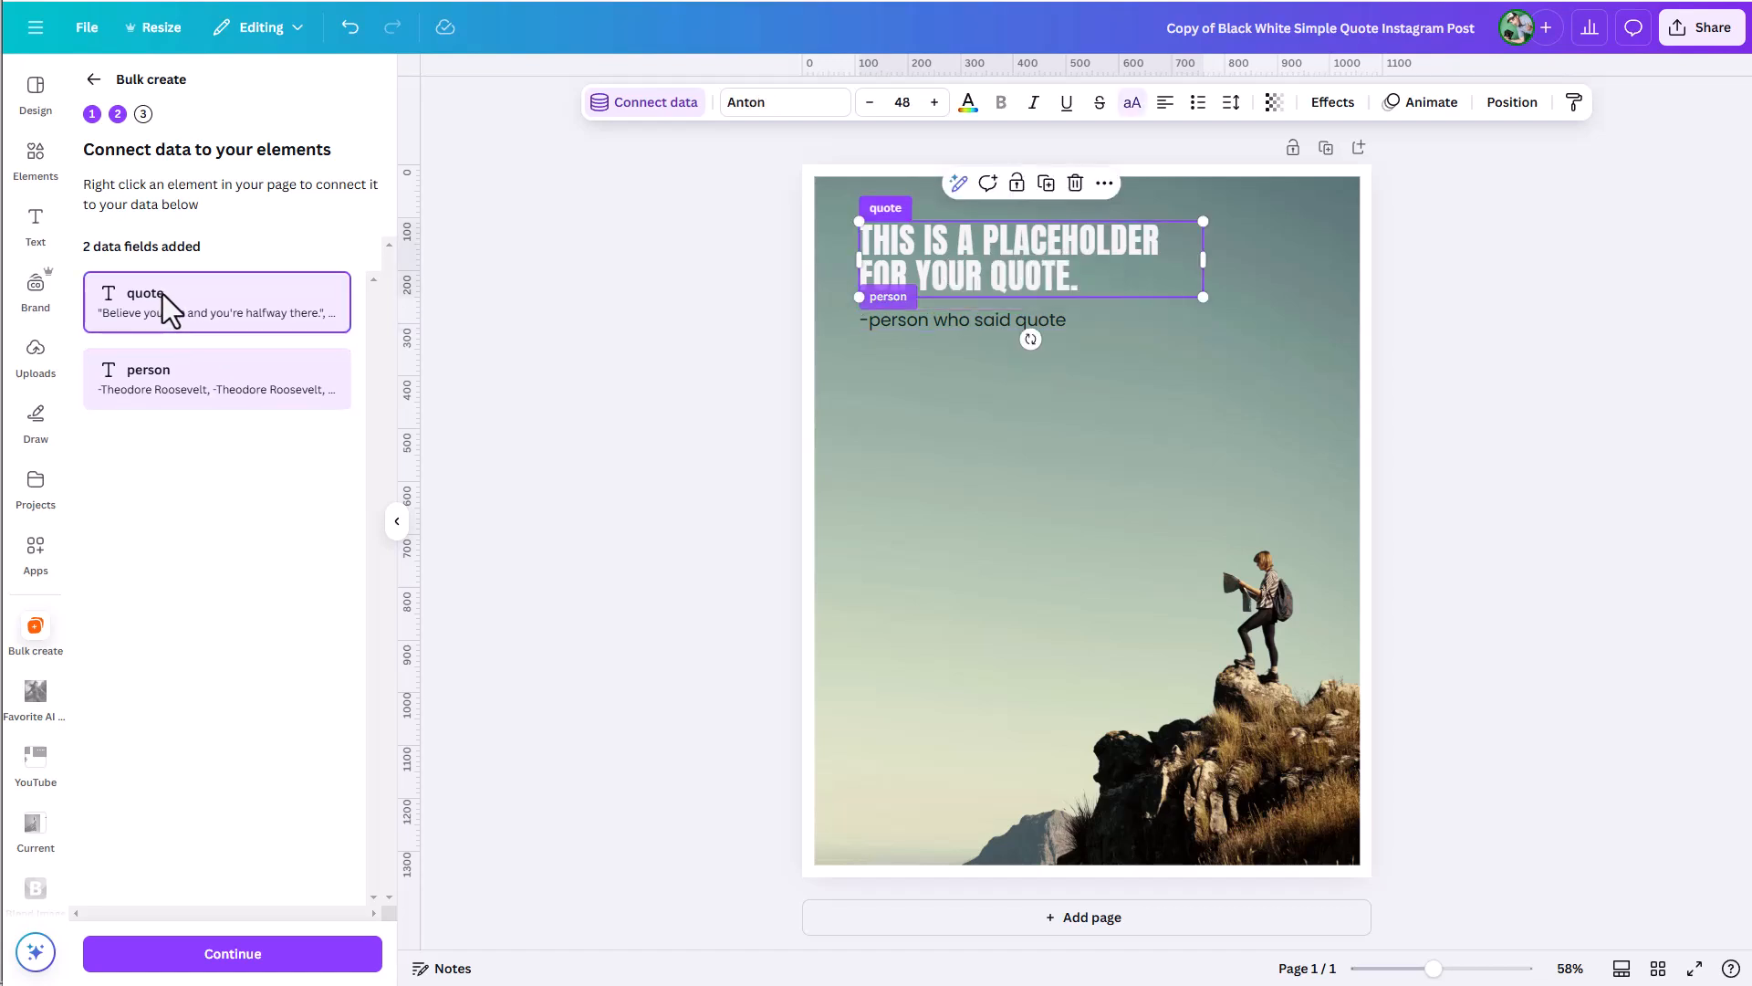
right_click(1004, 260)
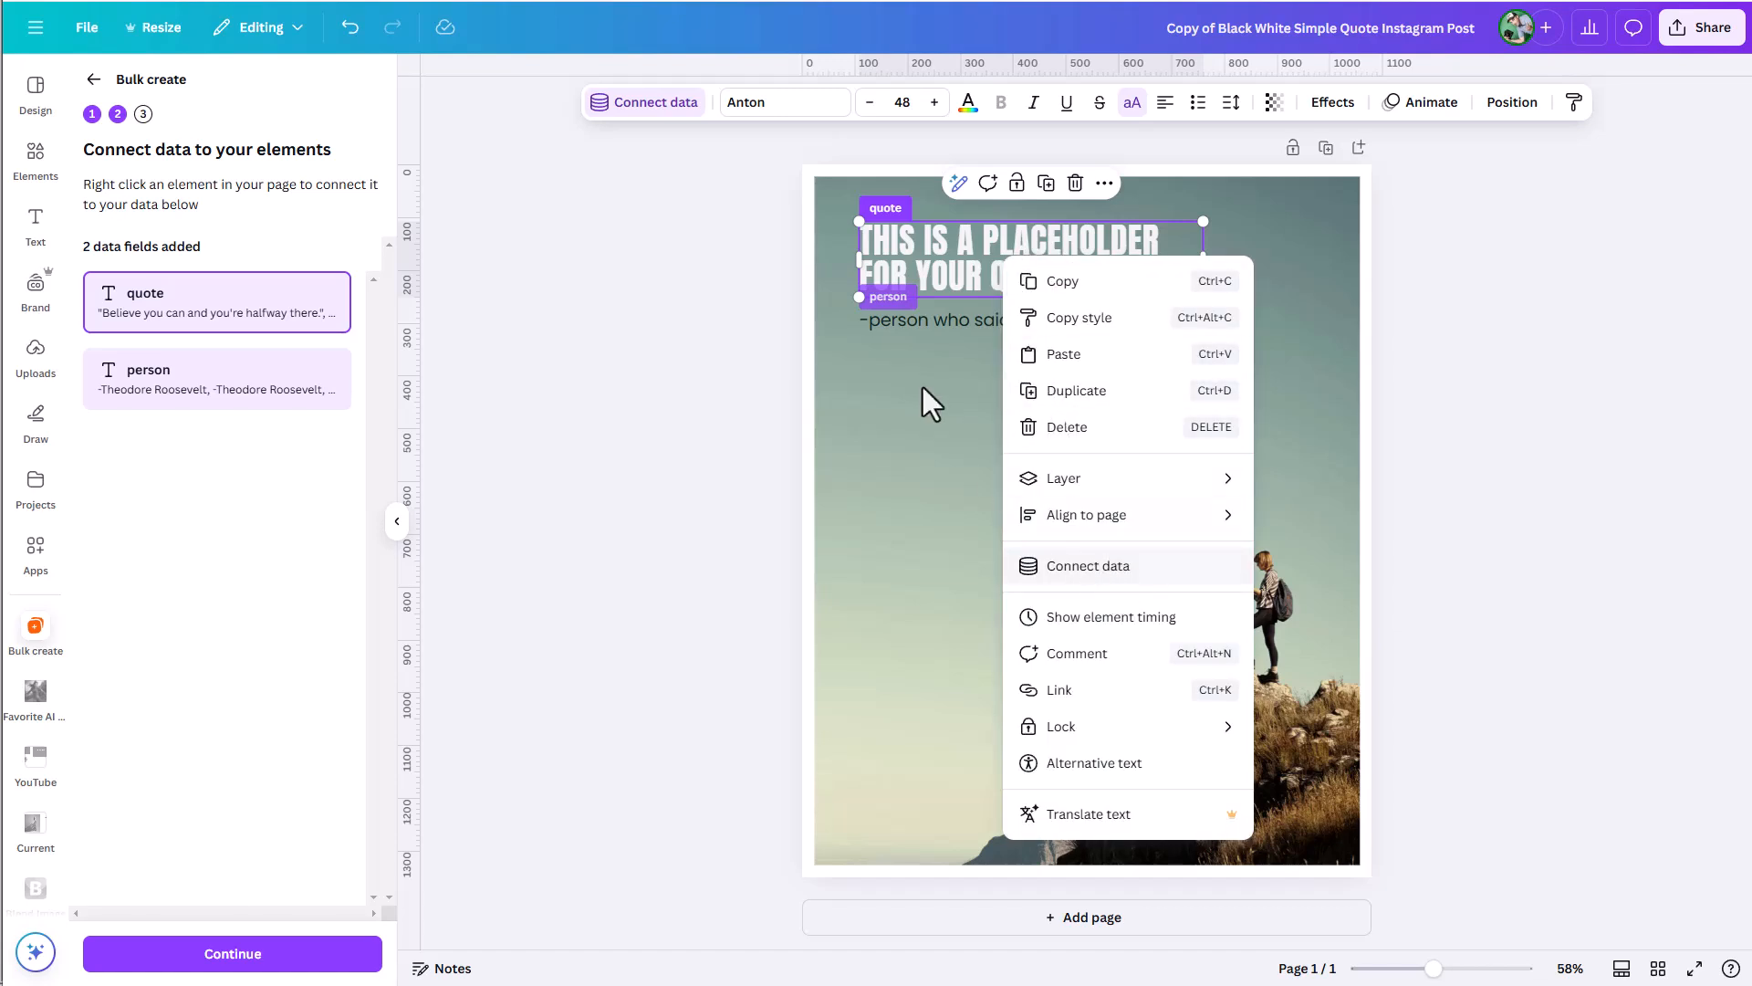
left_click(944, 272)
double_click(960, 244)
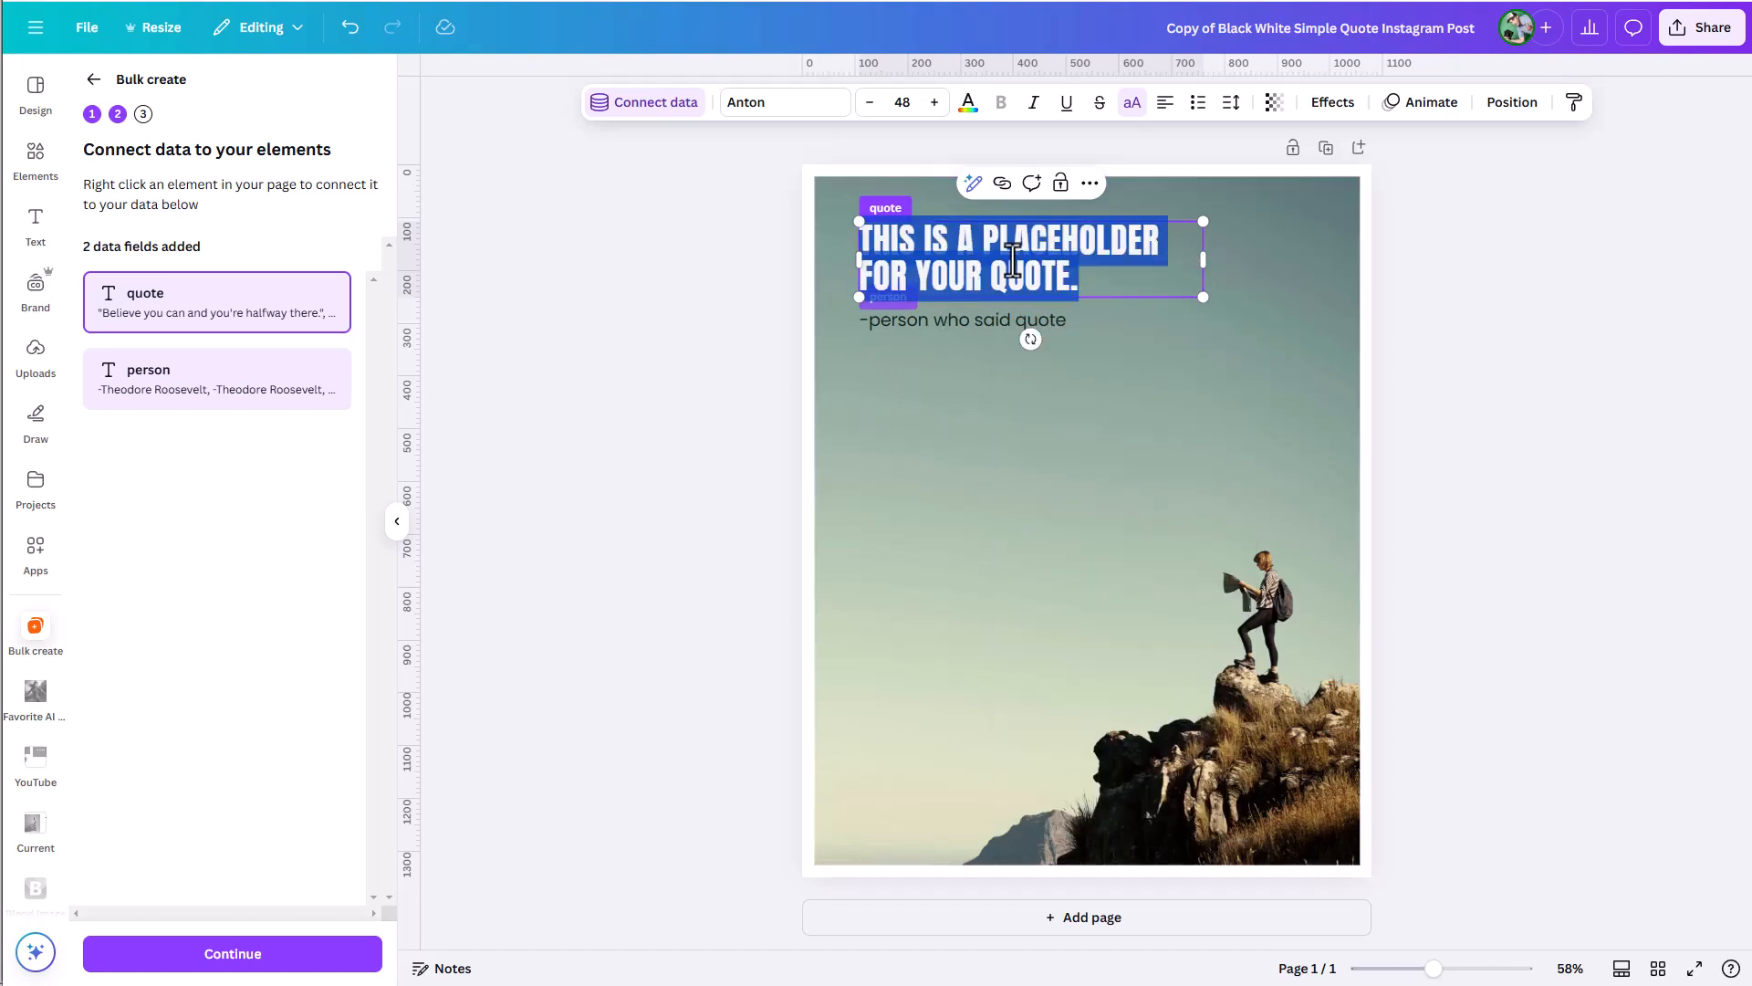
left_click(1150, 354)
left_click(1114, 267)
right_click(1112, 268)
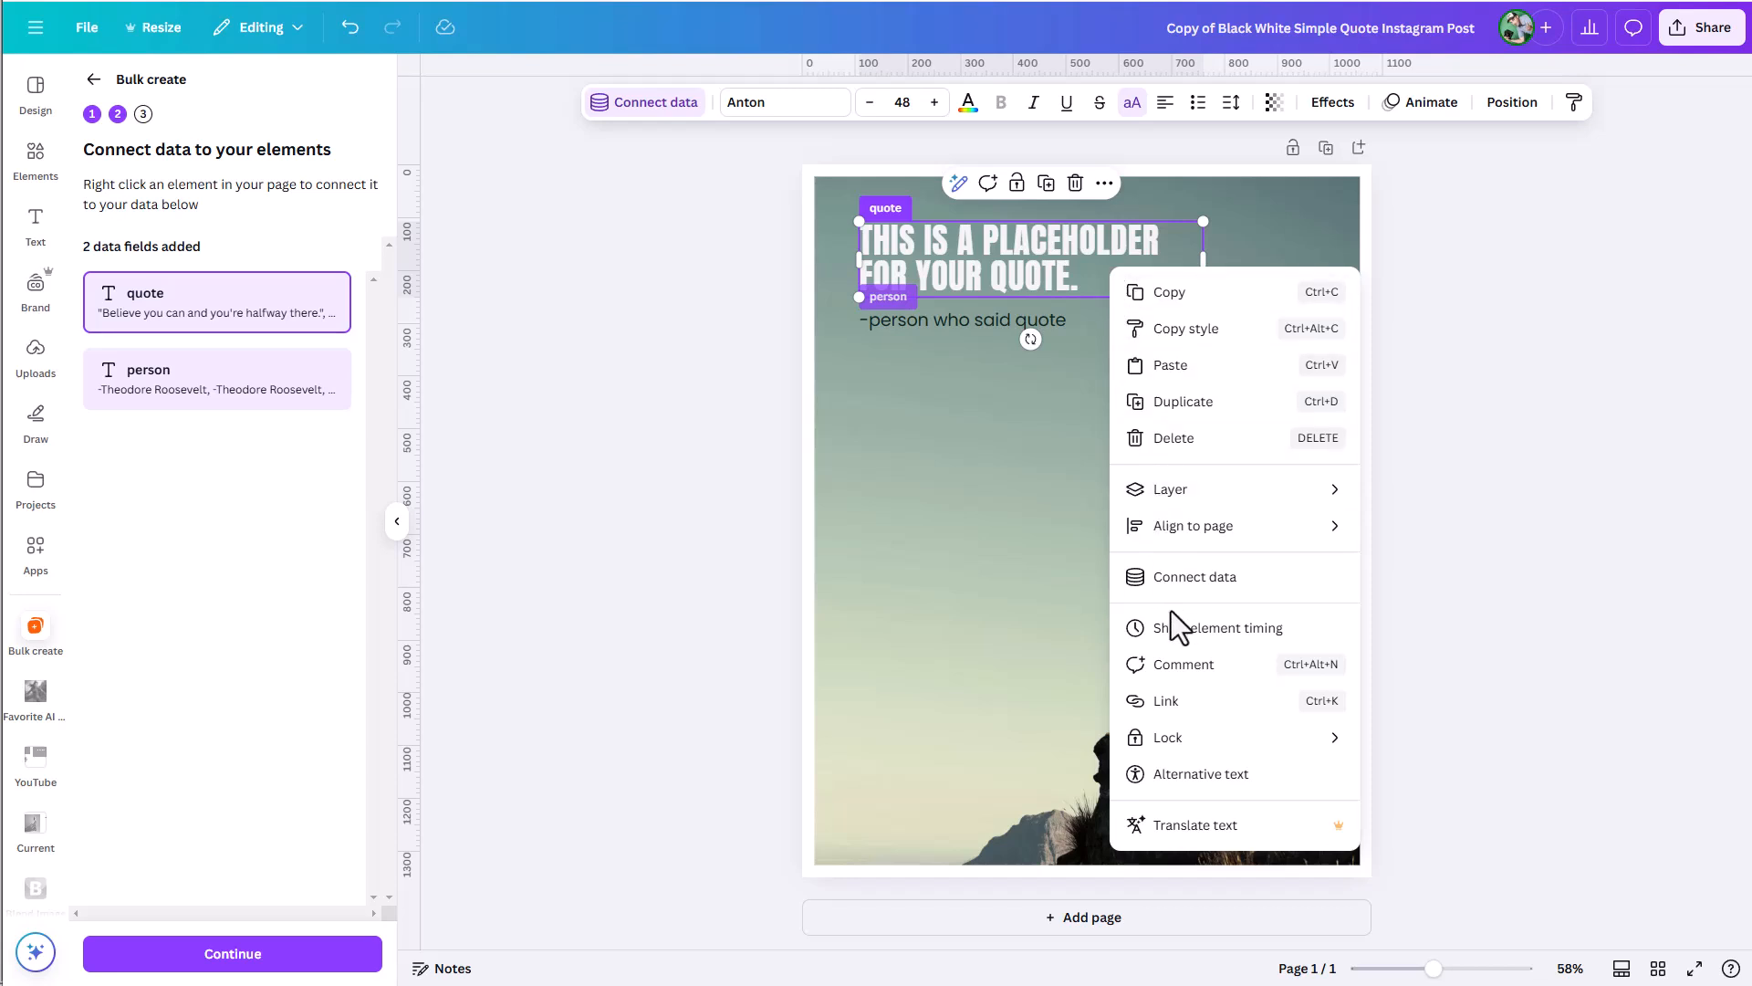
left_click(1182, 575)
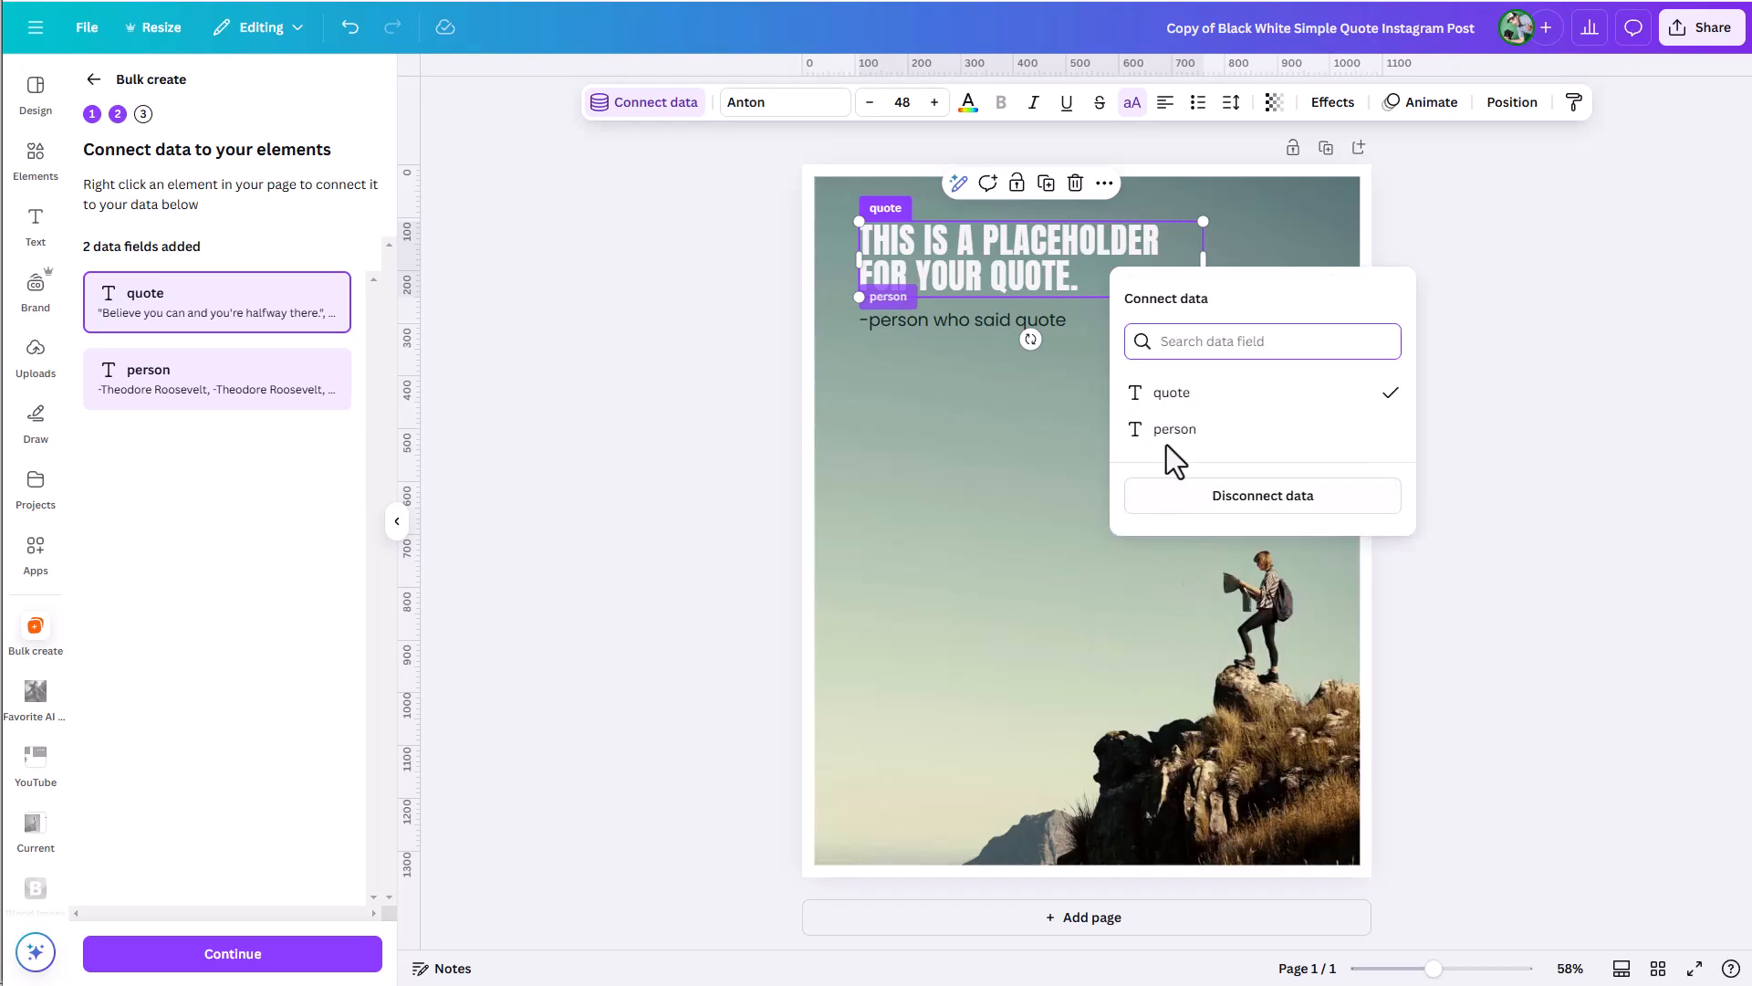
left_click(1171, 393)
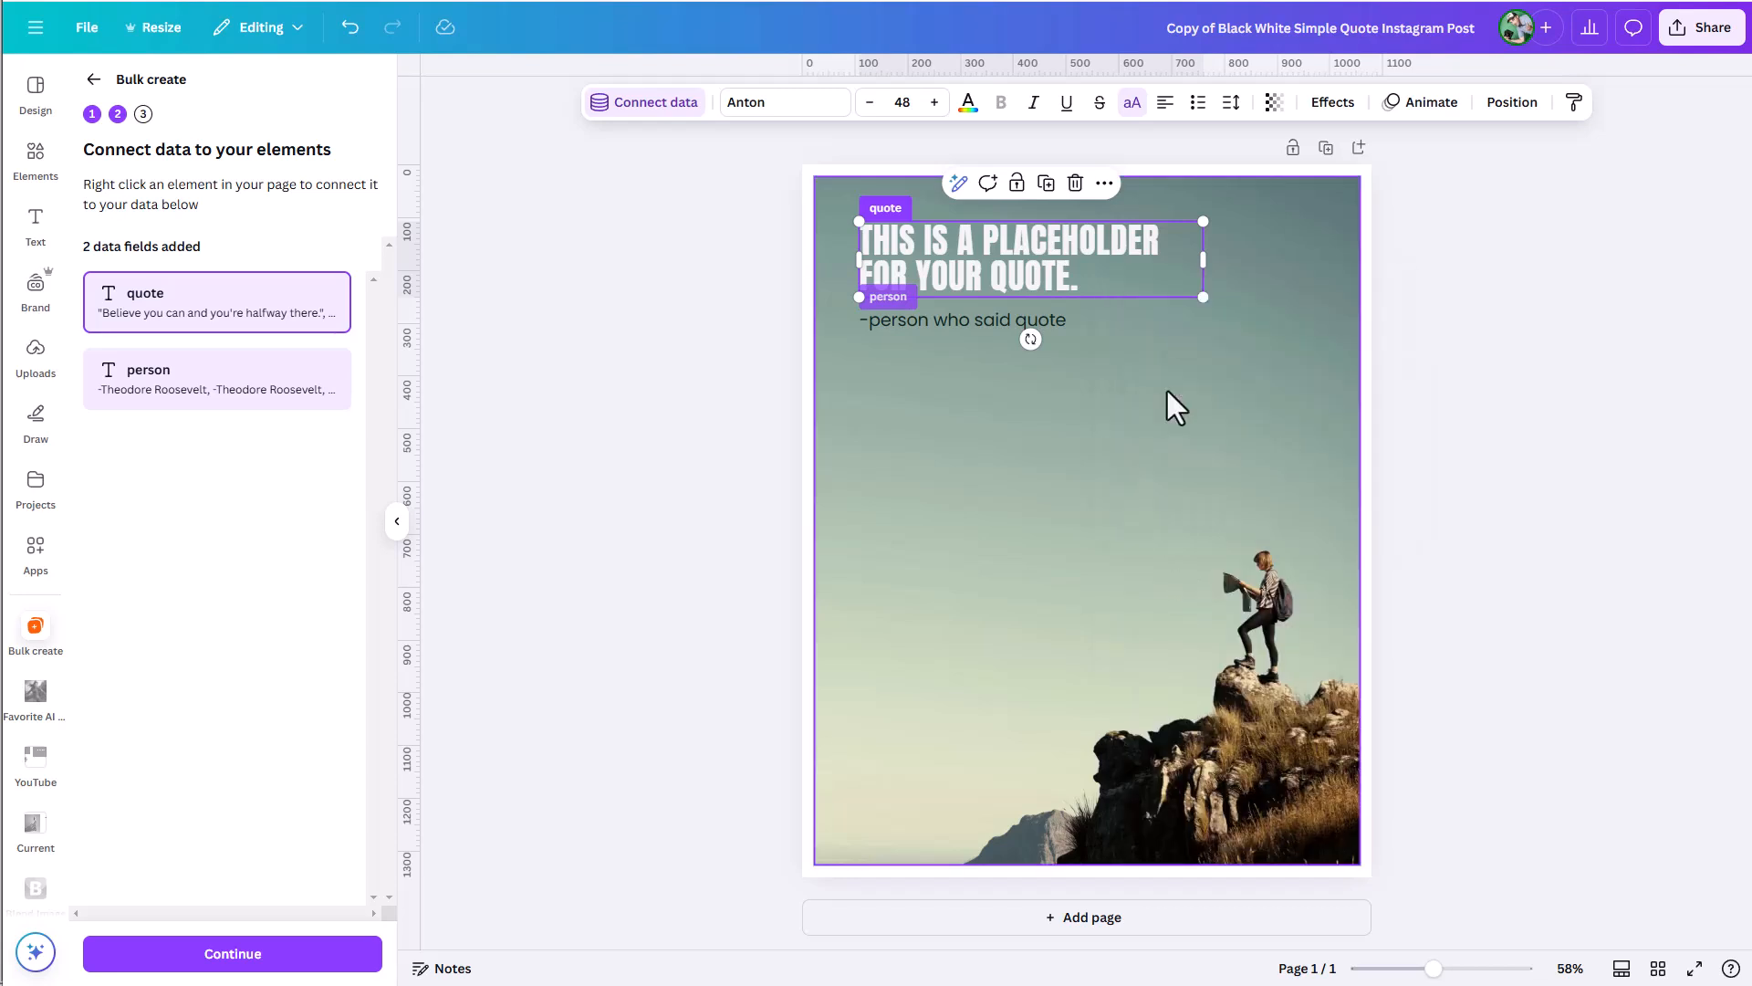
Connect the "-person who said quote" text to the "person" data field.
left_click(927, 321)
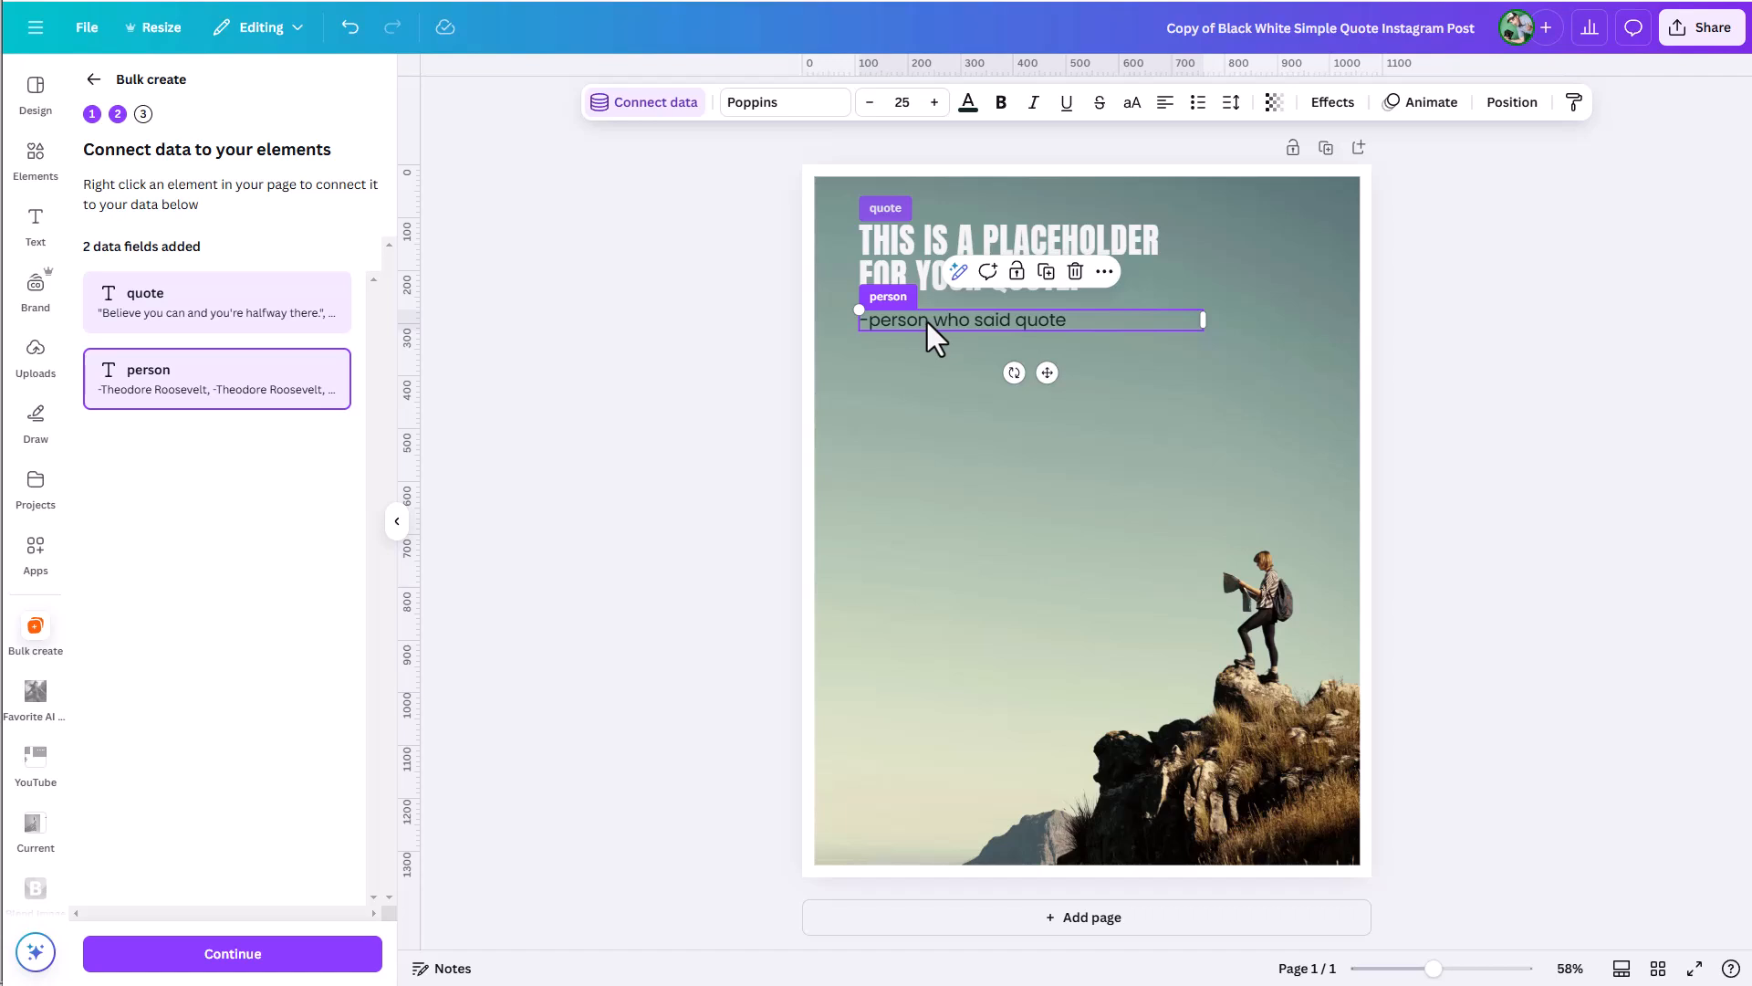
right_click(927, 321)
left_click(1042, 624)
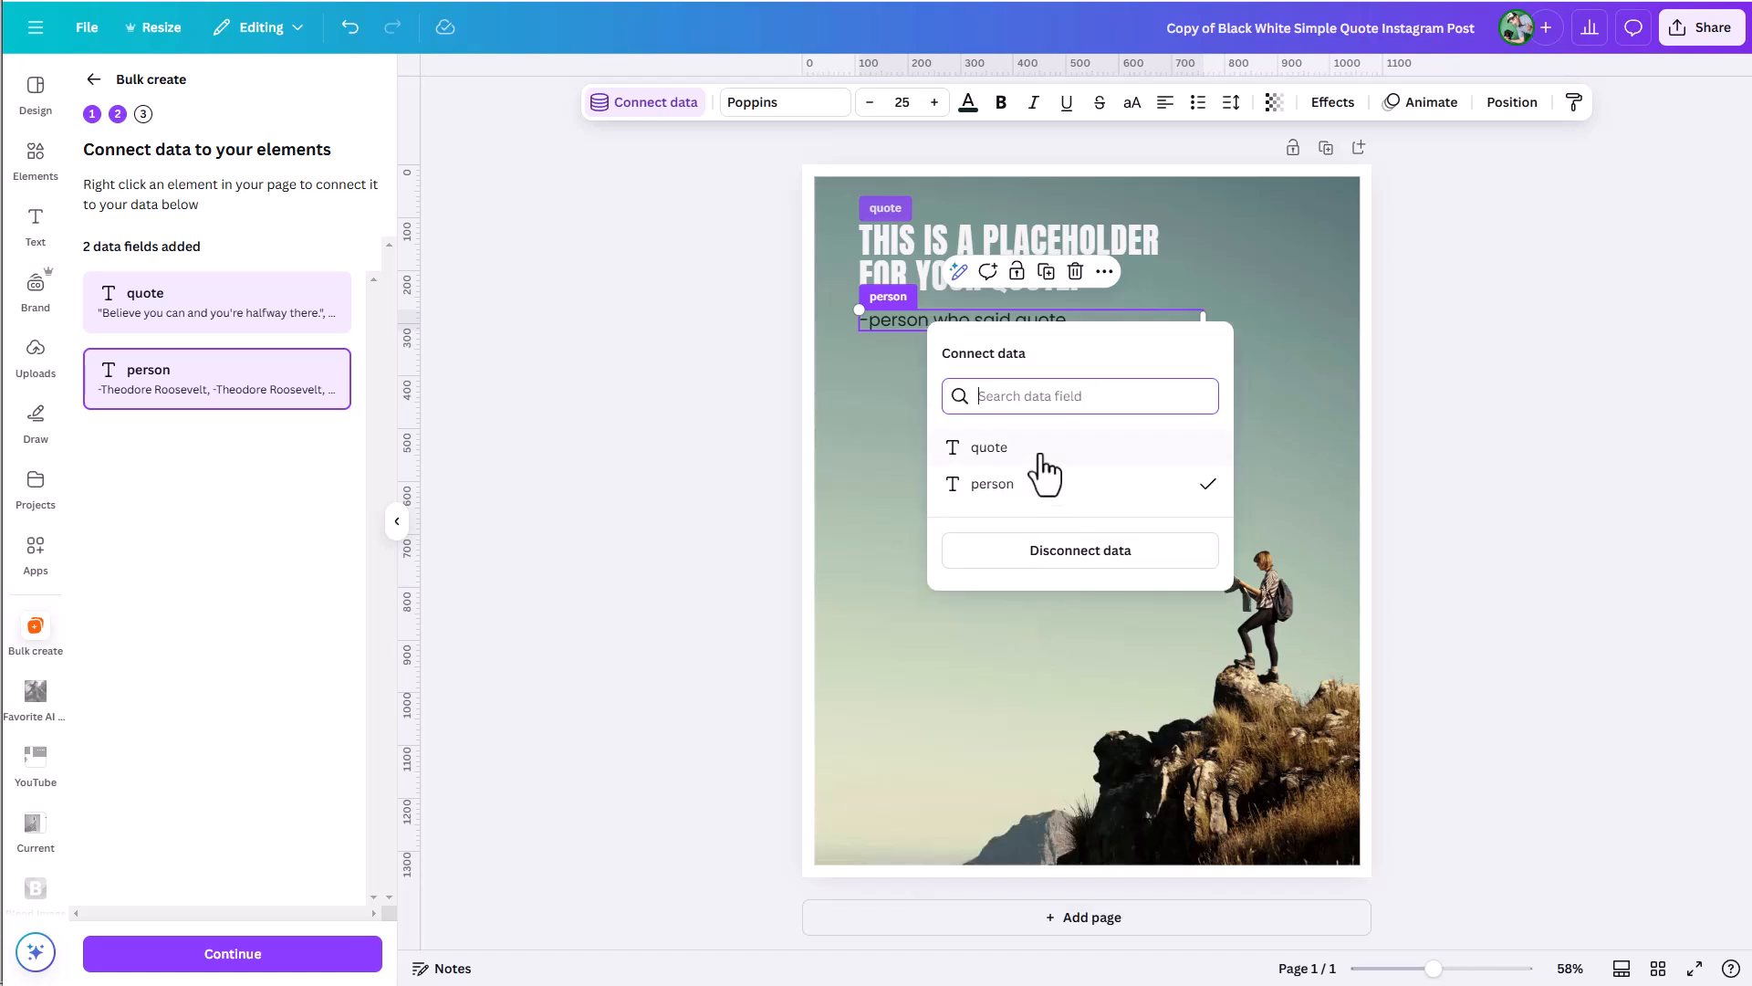
left_click(1010, 487)
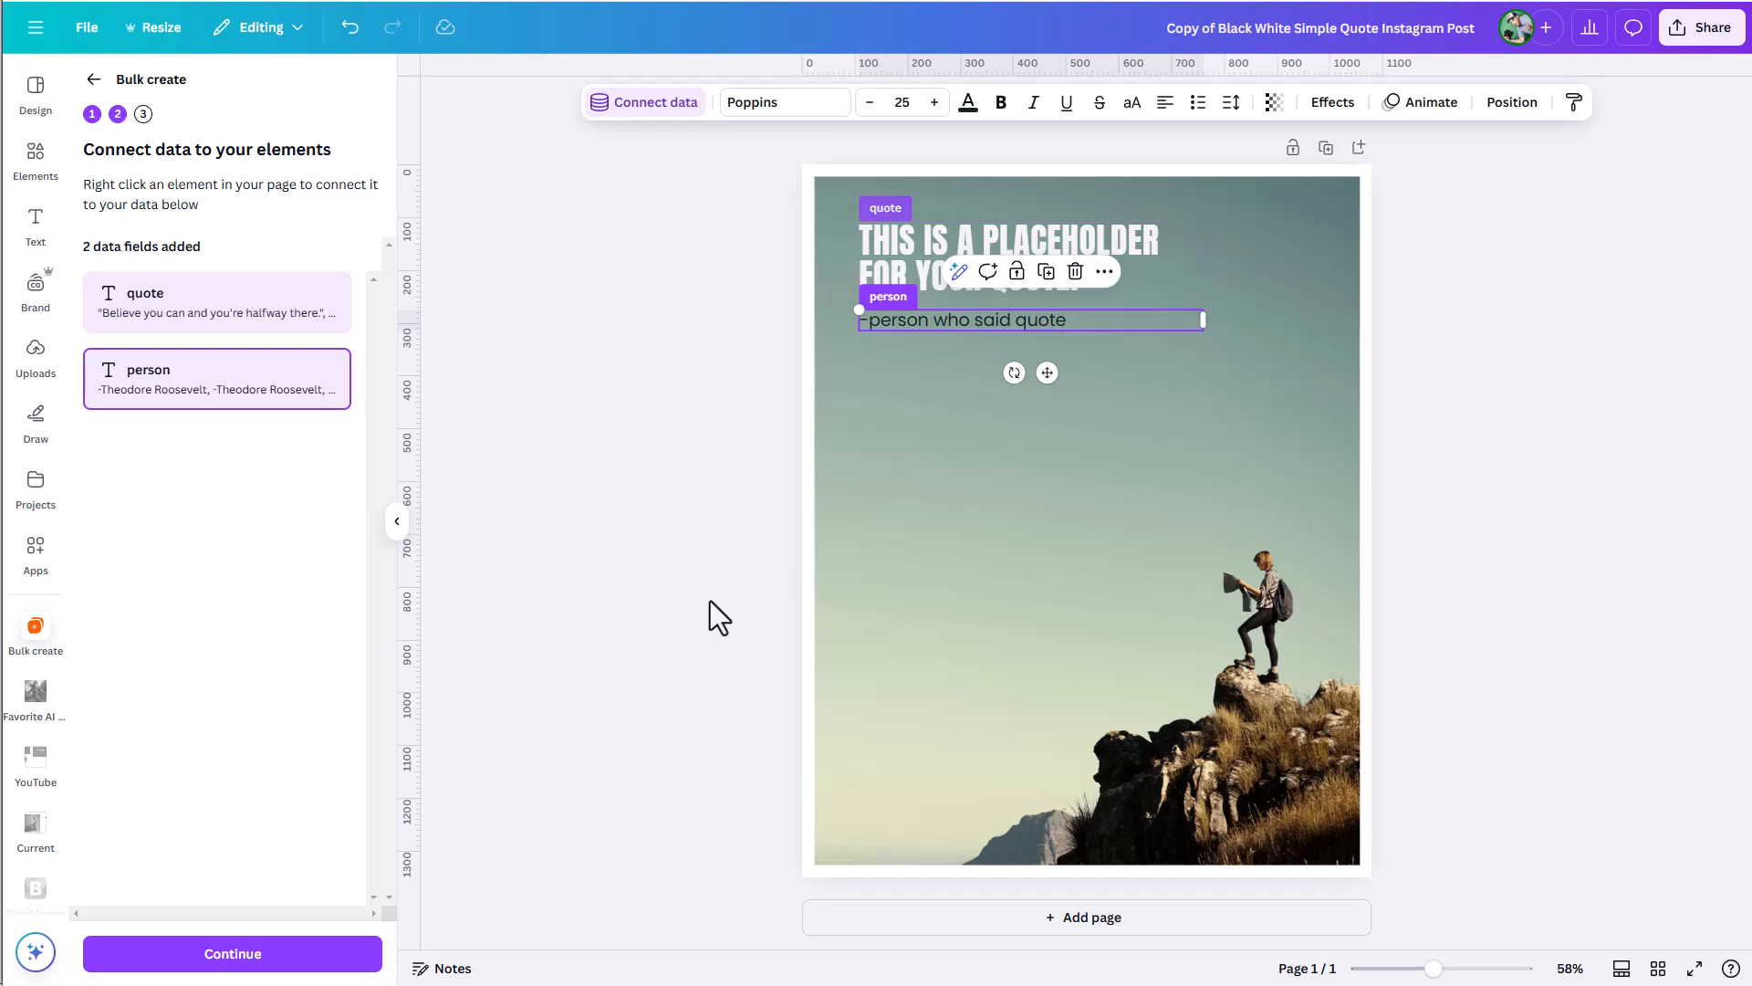
Review the selected data rows and generate 20 designs from all of them.
left_click(290, 955)
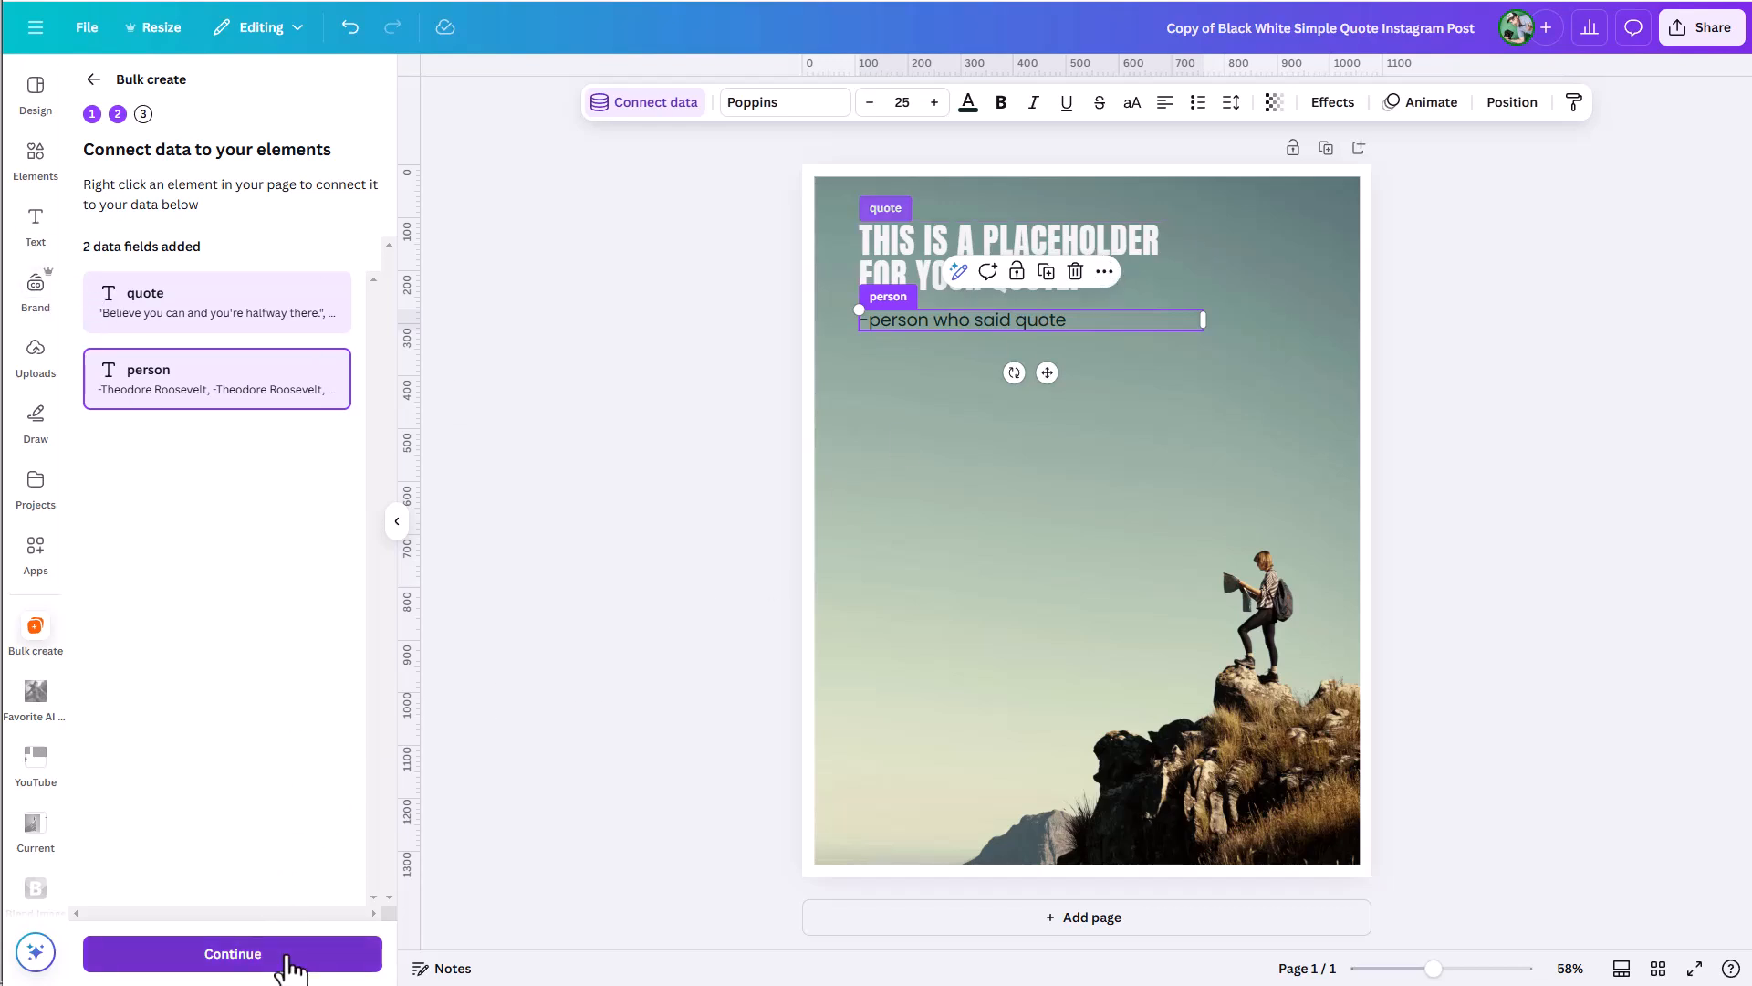
scroll(283, 579, "down", 1)
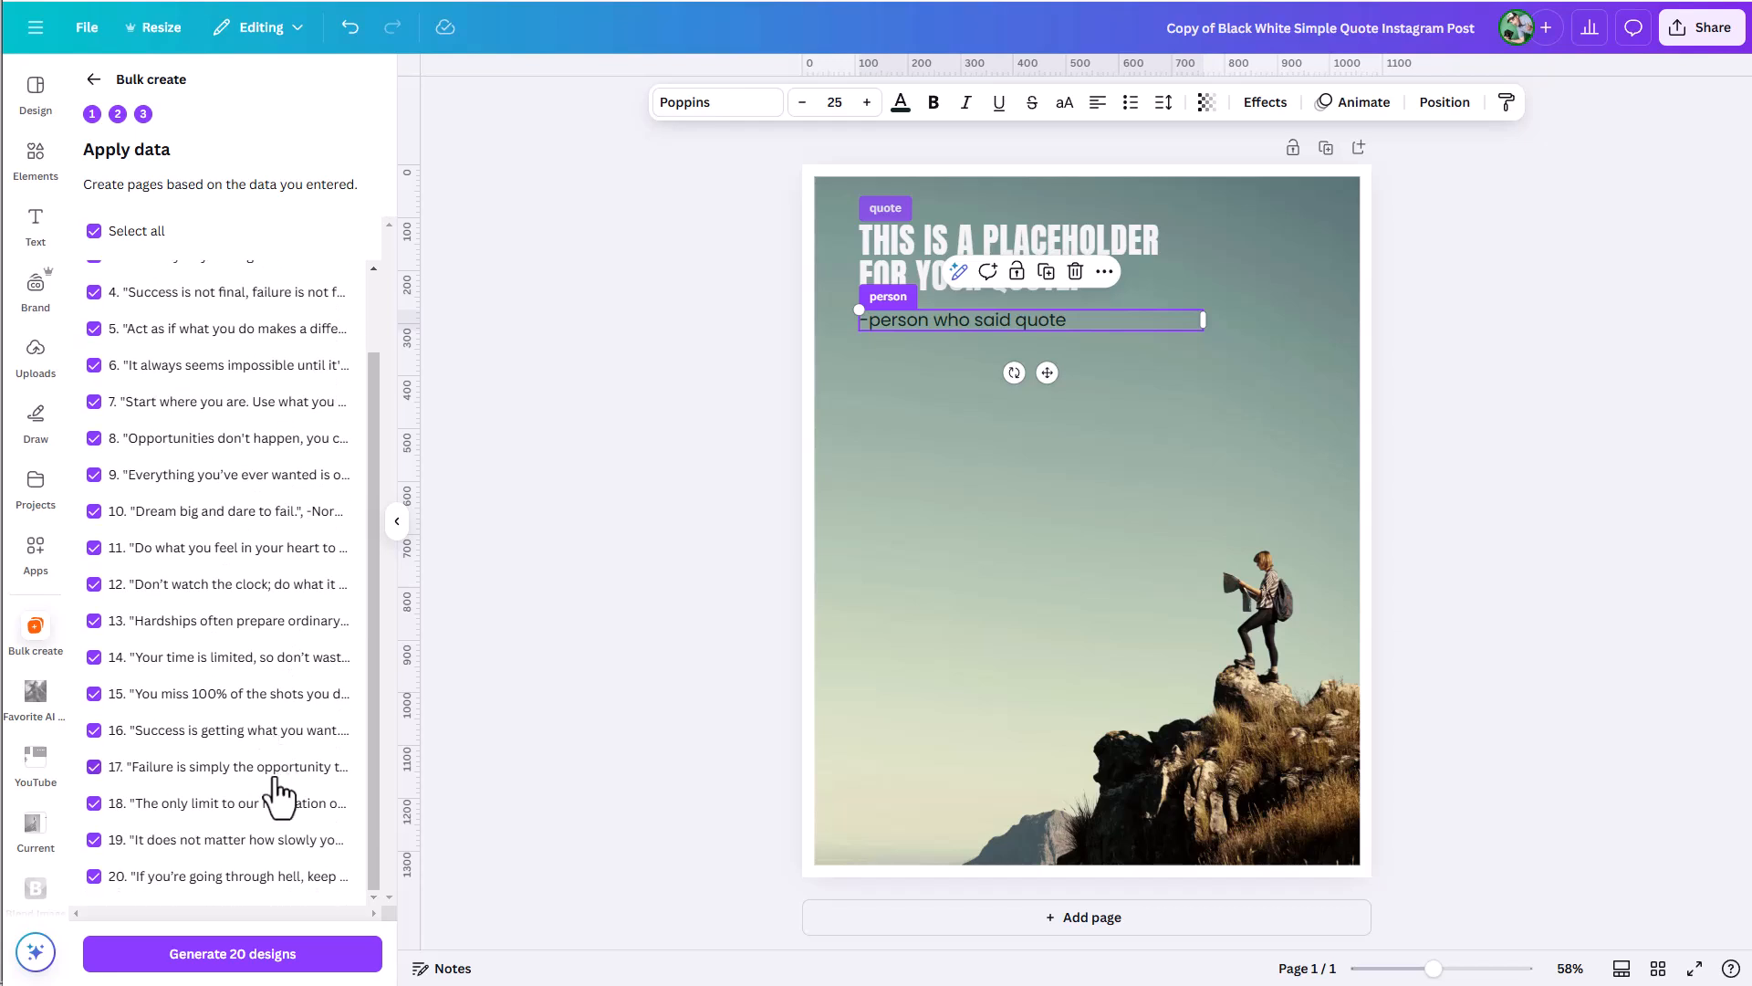
scroll(274, 796, "up", 1)
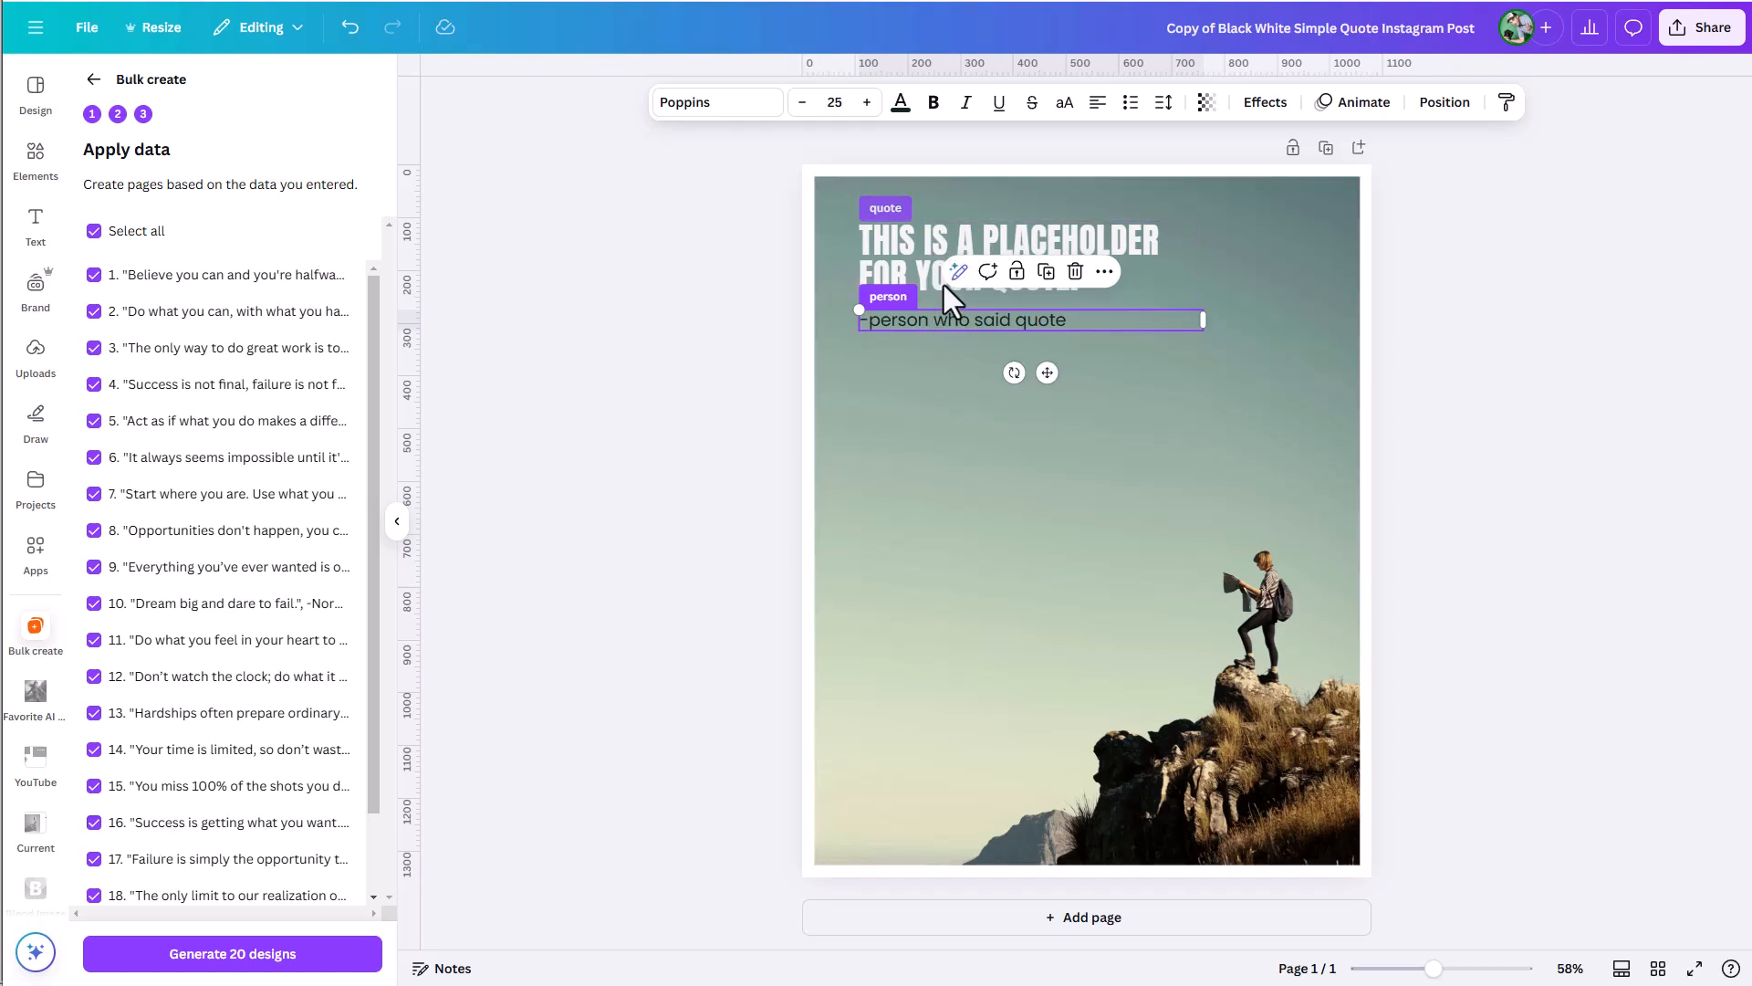
left_click(223, 953)
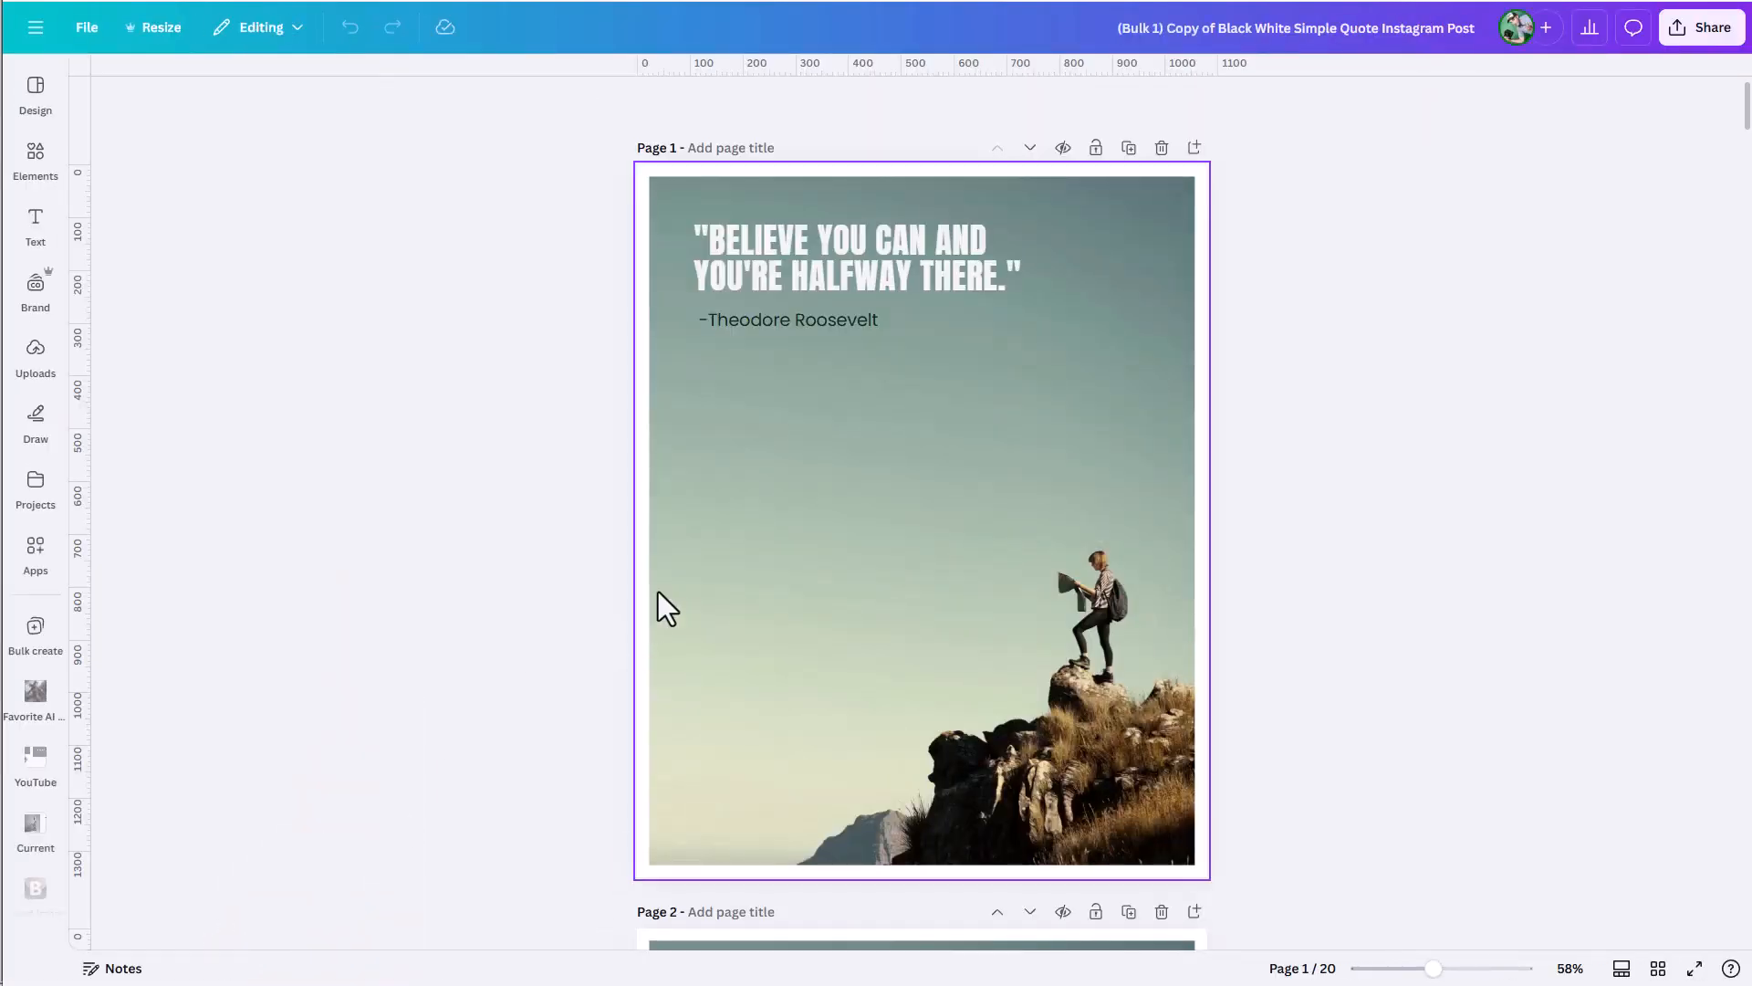
Move the attribution line on page 2 of the generated design down, clear of the three-line quote.
scroll(925, 384, "down", 7)
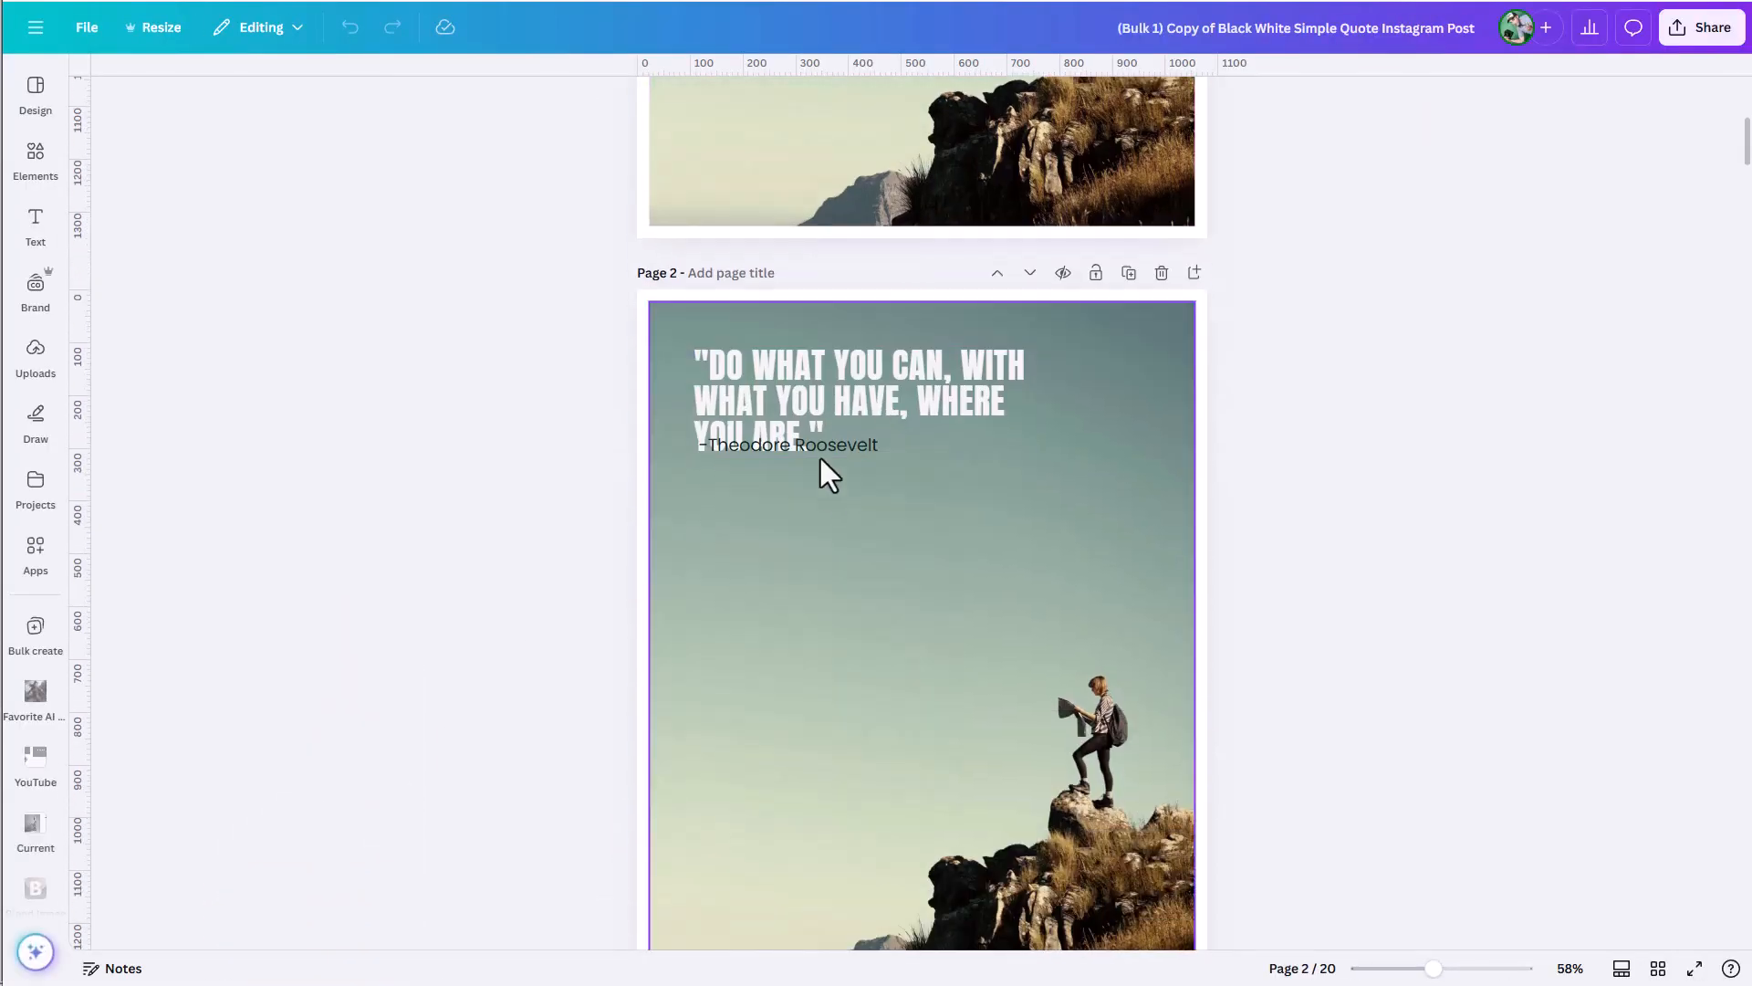
left_click(840, 398)
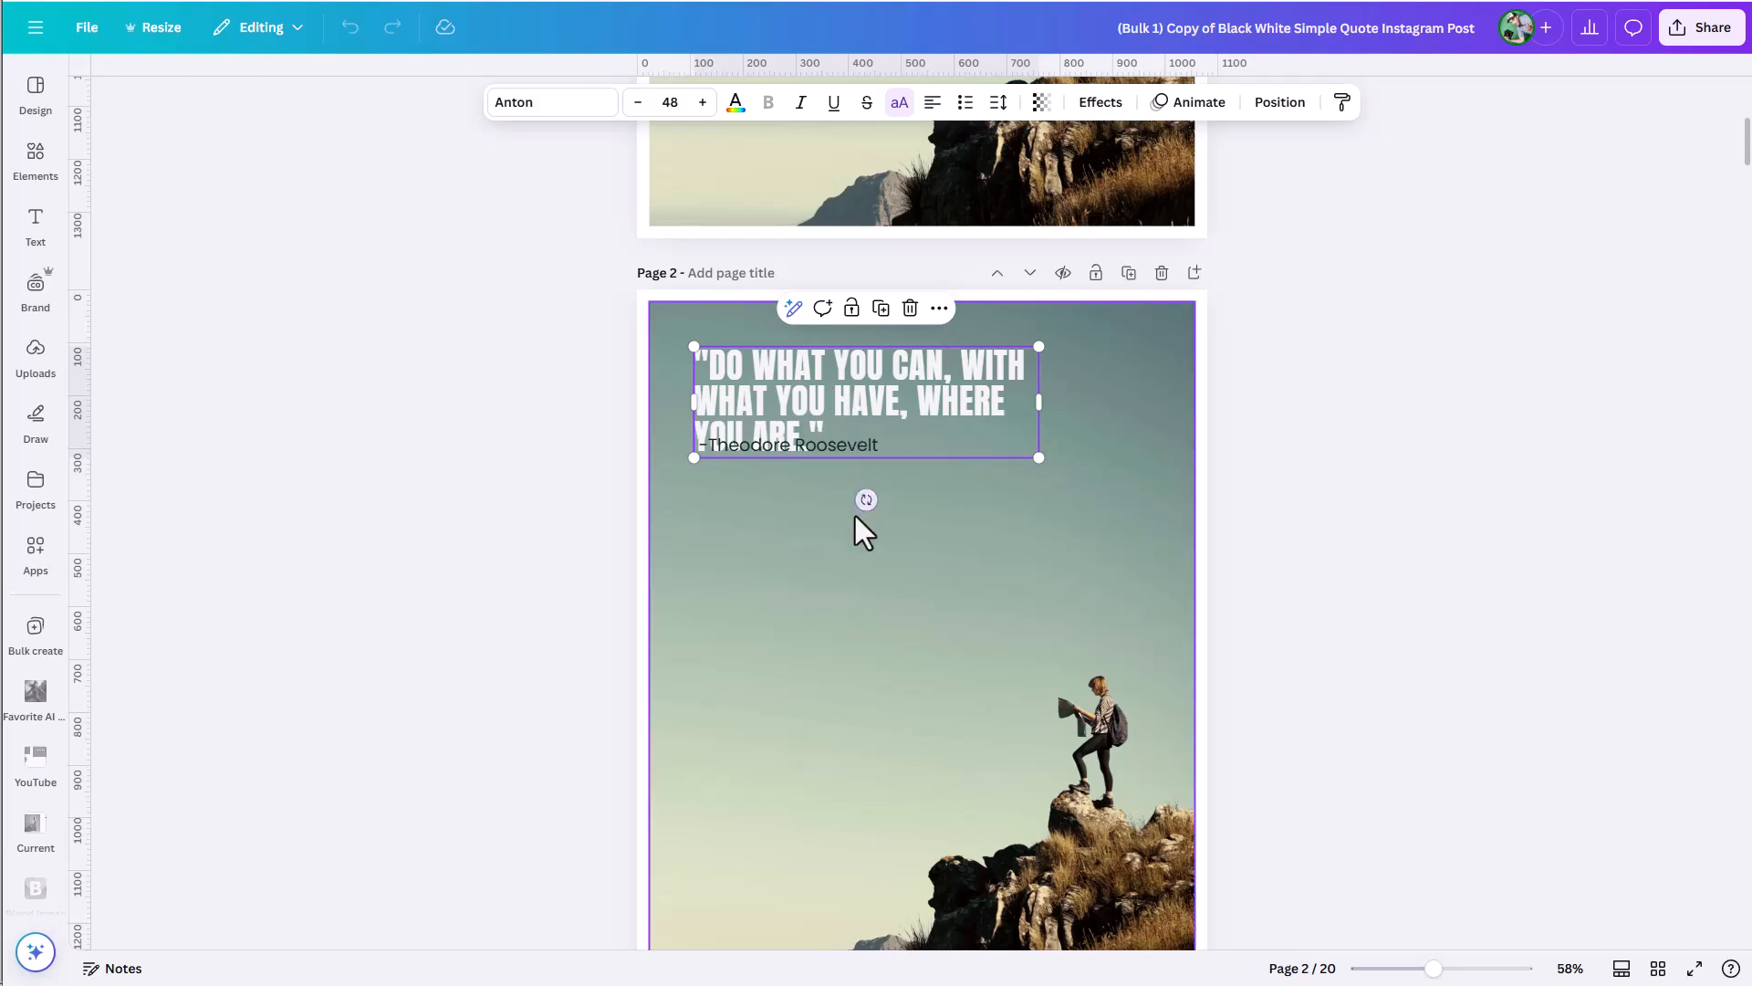
left_click(813, 441)
left_click_drag(813, 441, 812, 477)
Move the overlapping attribution lines on pages 3 and 4 down below the end of their quotes.
scroll(822, 479, "down", 8)
scroll(829, 478, "down", 2)
left_click(745, 297)
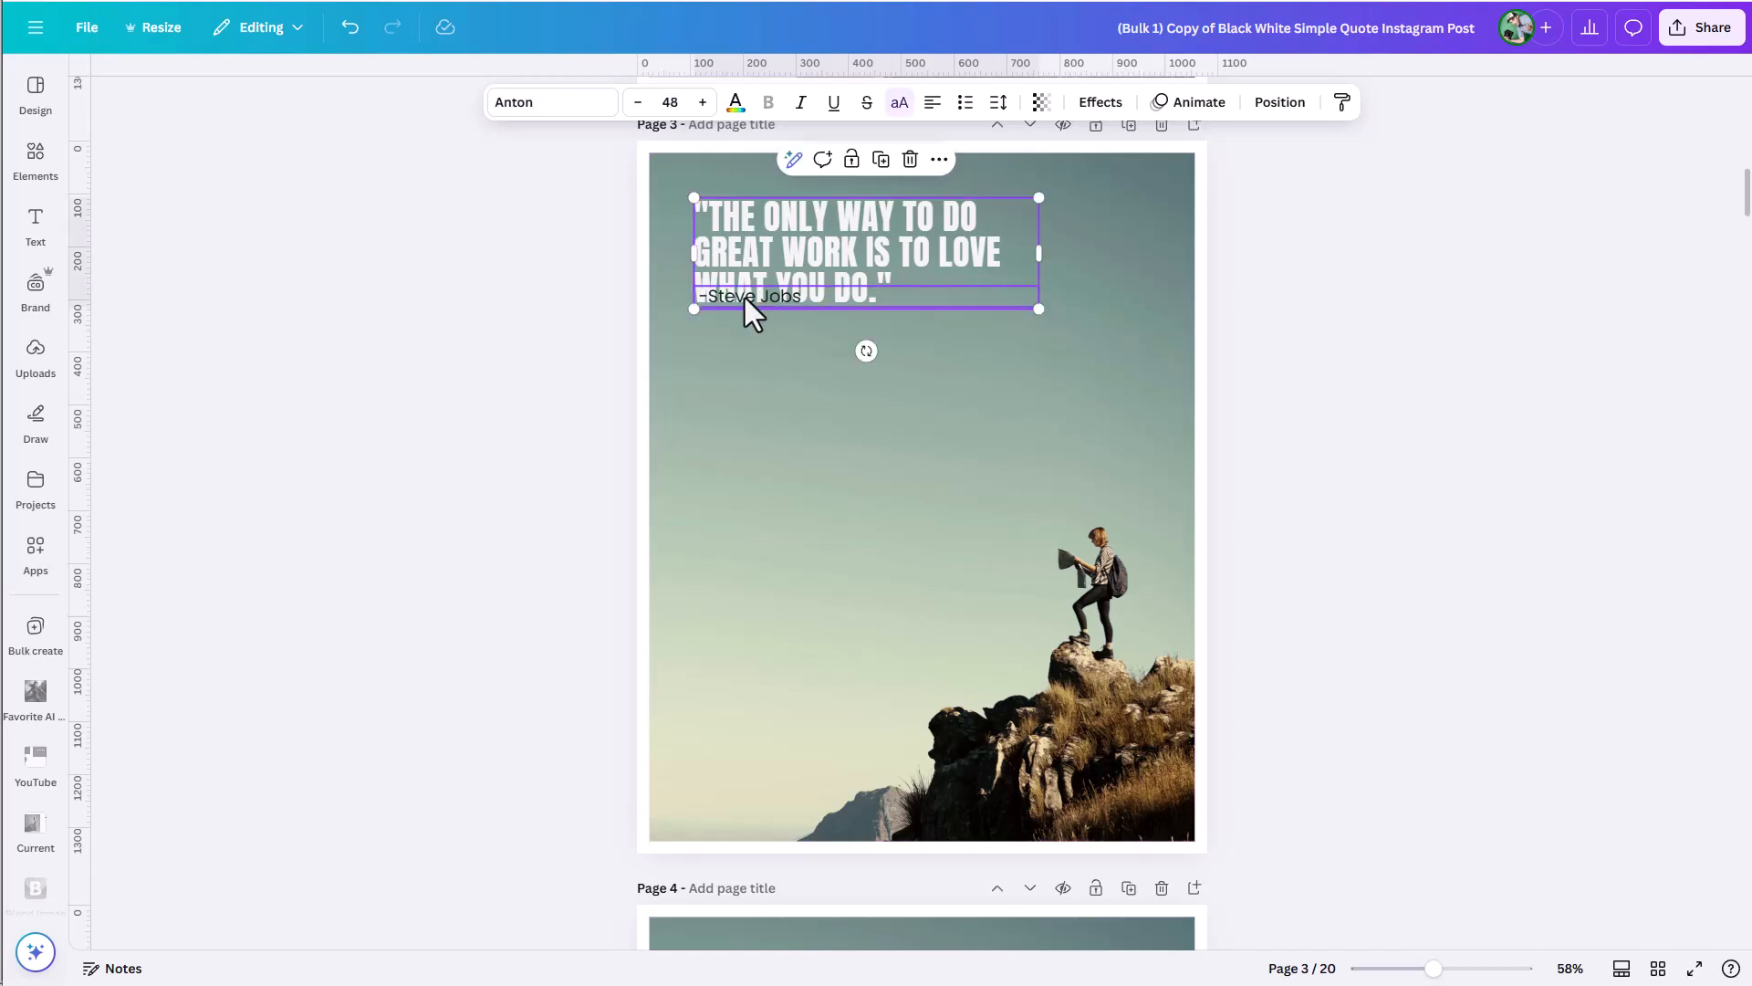
left_click(744, 299)
left_click_drag(745, 299, 750, 337)
scroll(769, 478, "down", 5)
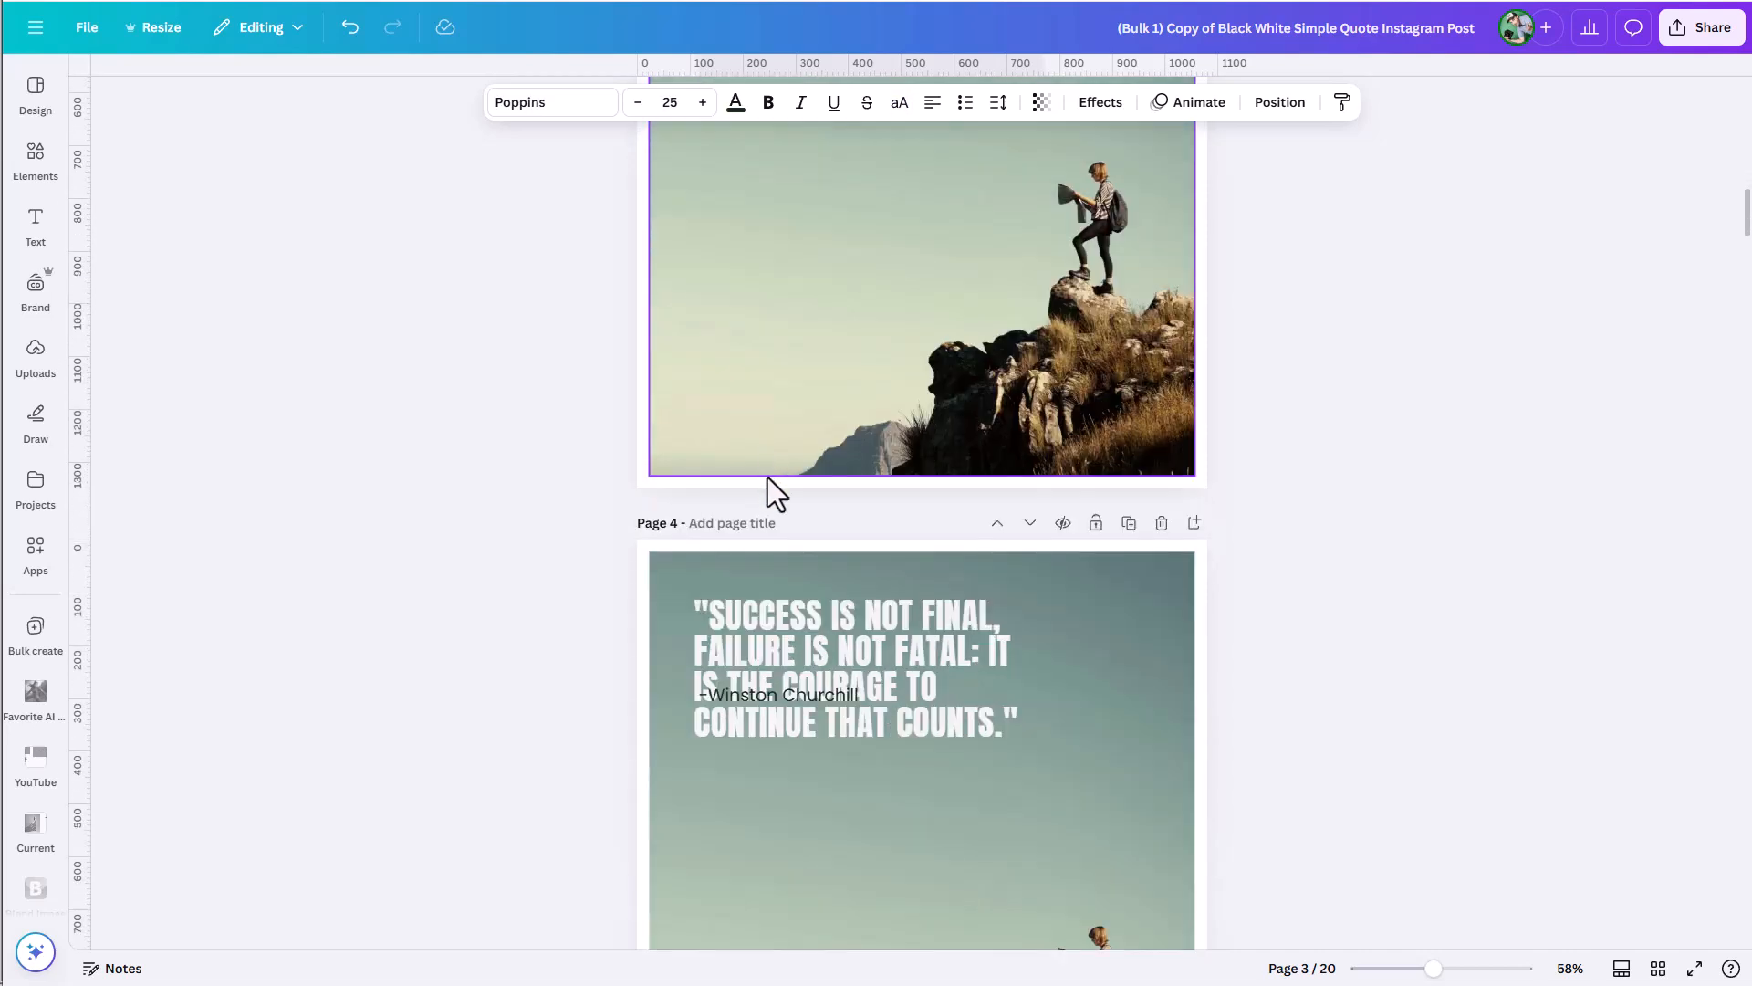
left_click(763, 603)
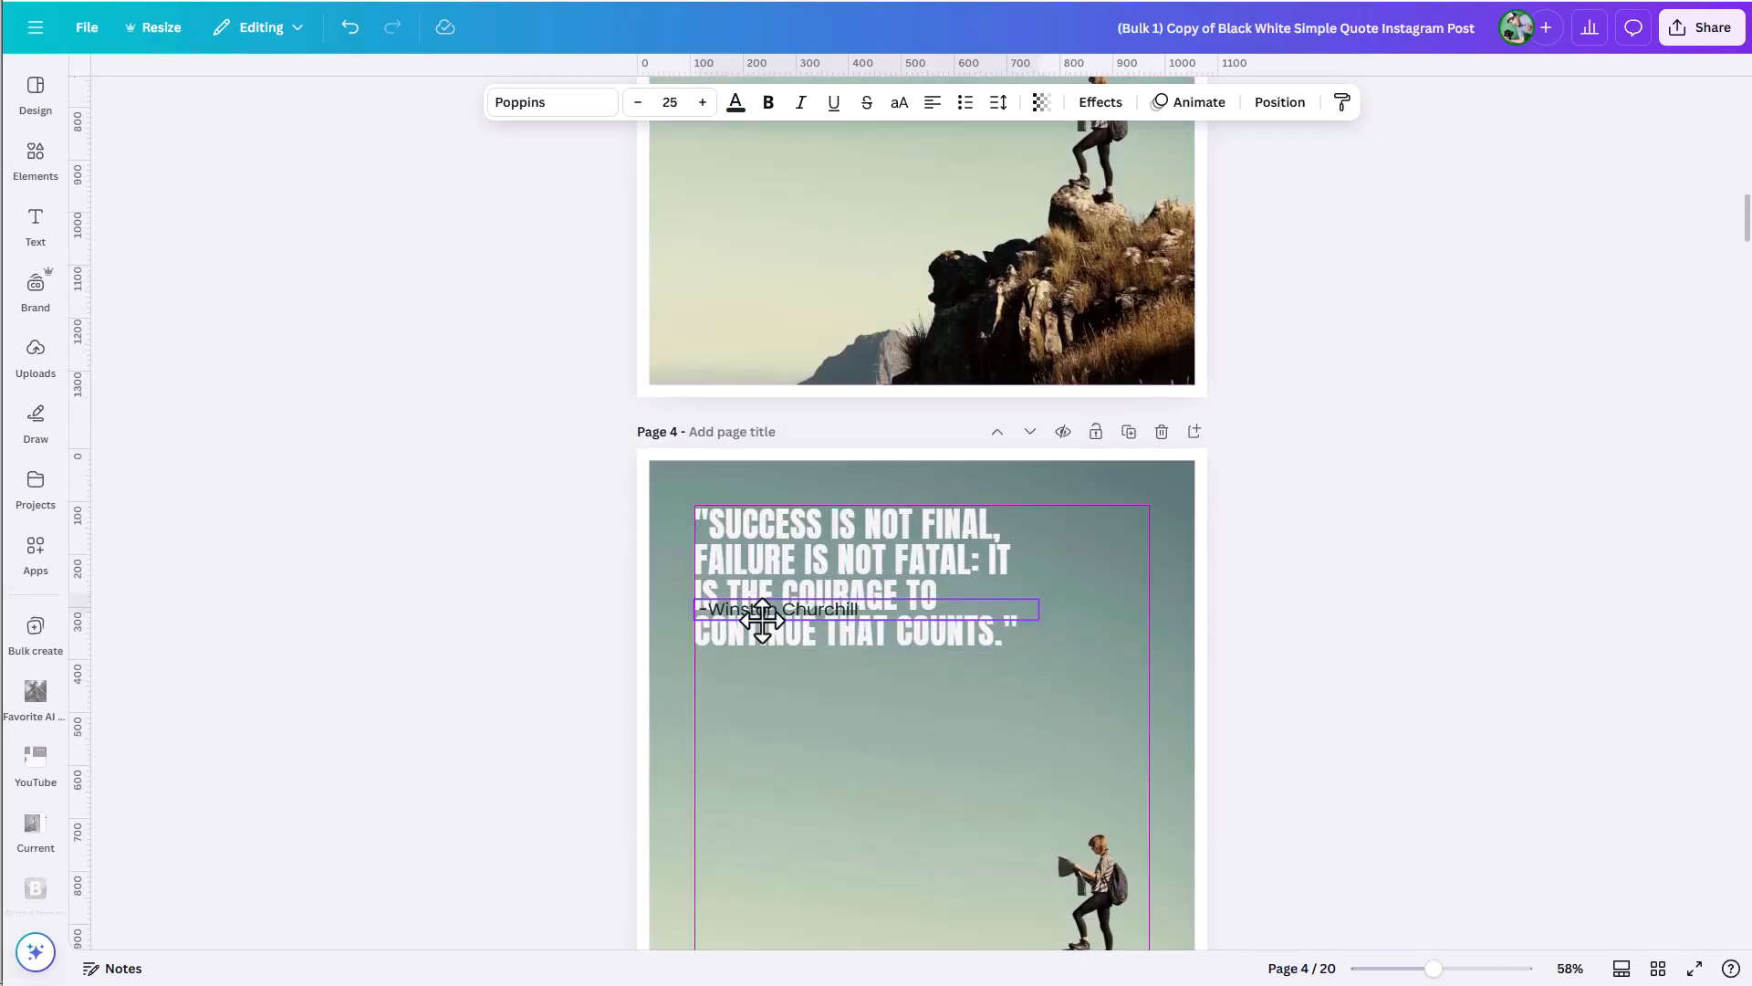
left_click_drag(763, 603, 753, 681)
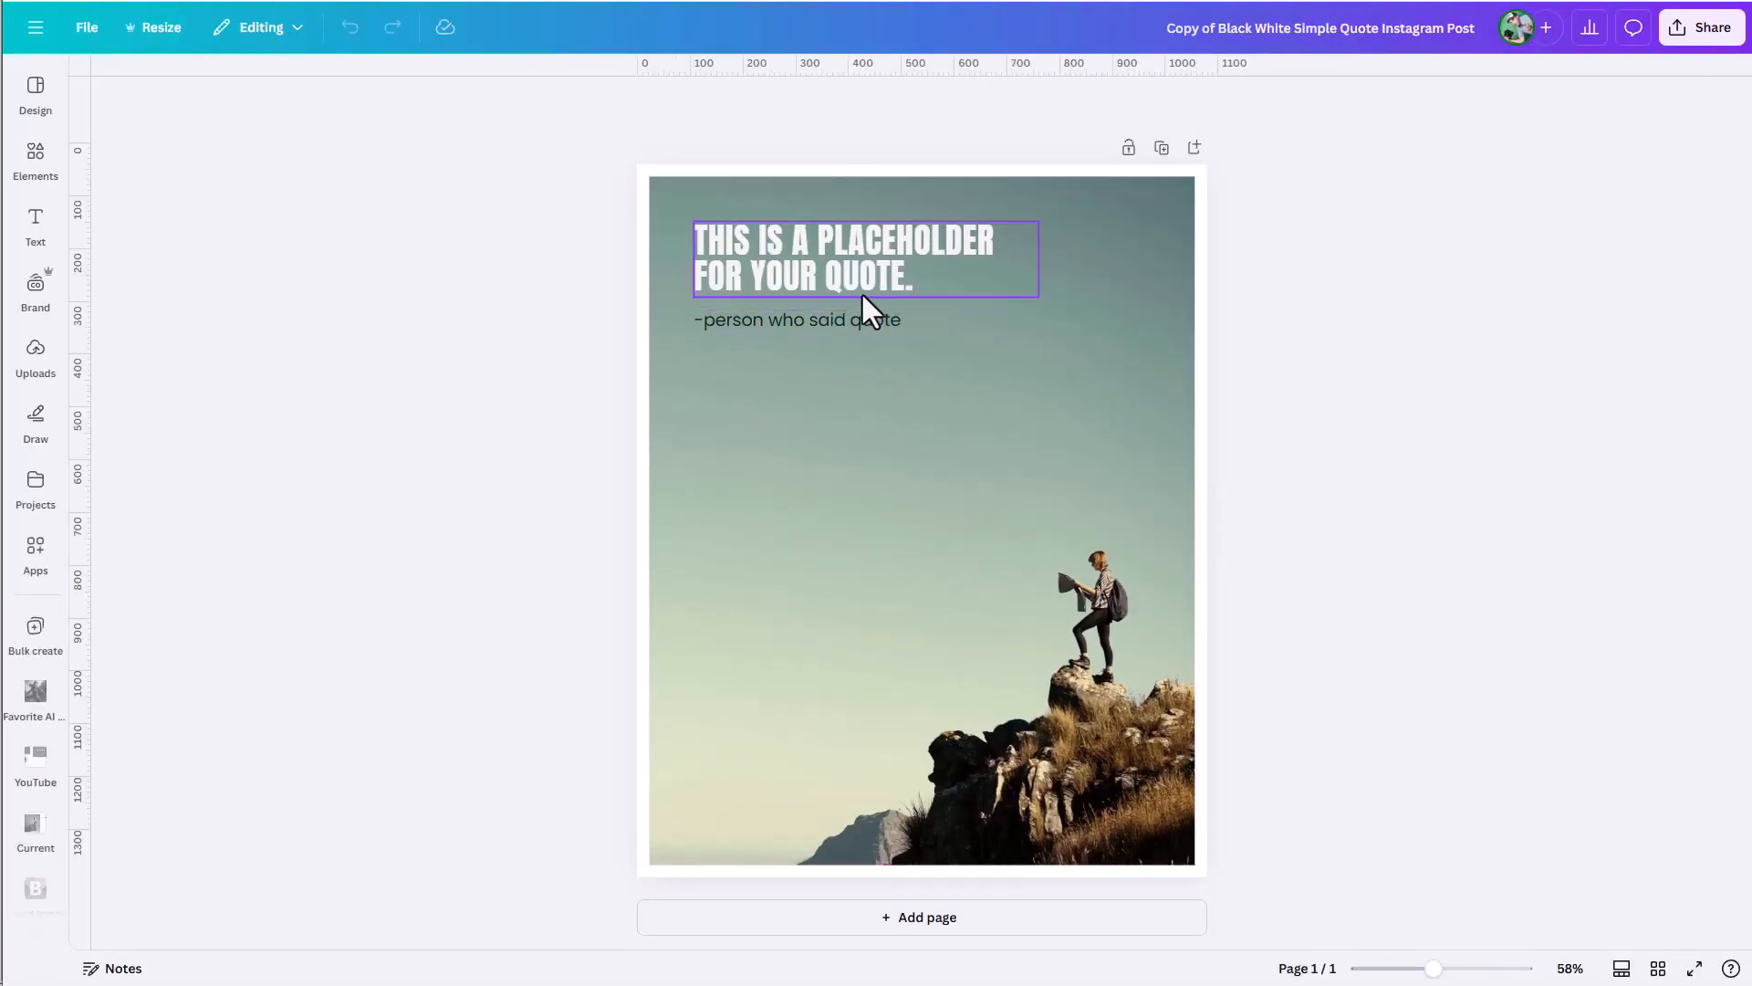
Group the placeholder quote text box with the "-person who said quote" attribution line.
left_click(859, 272)
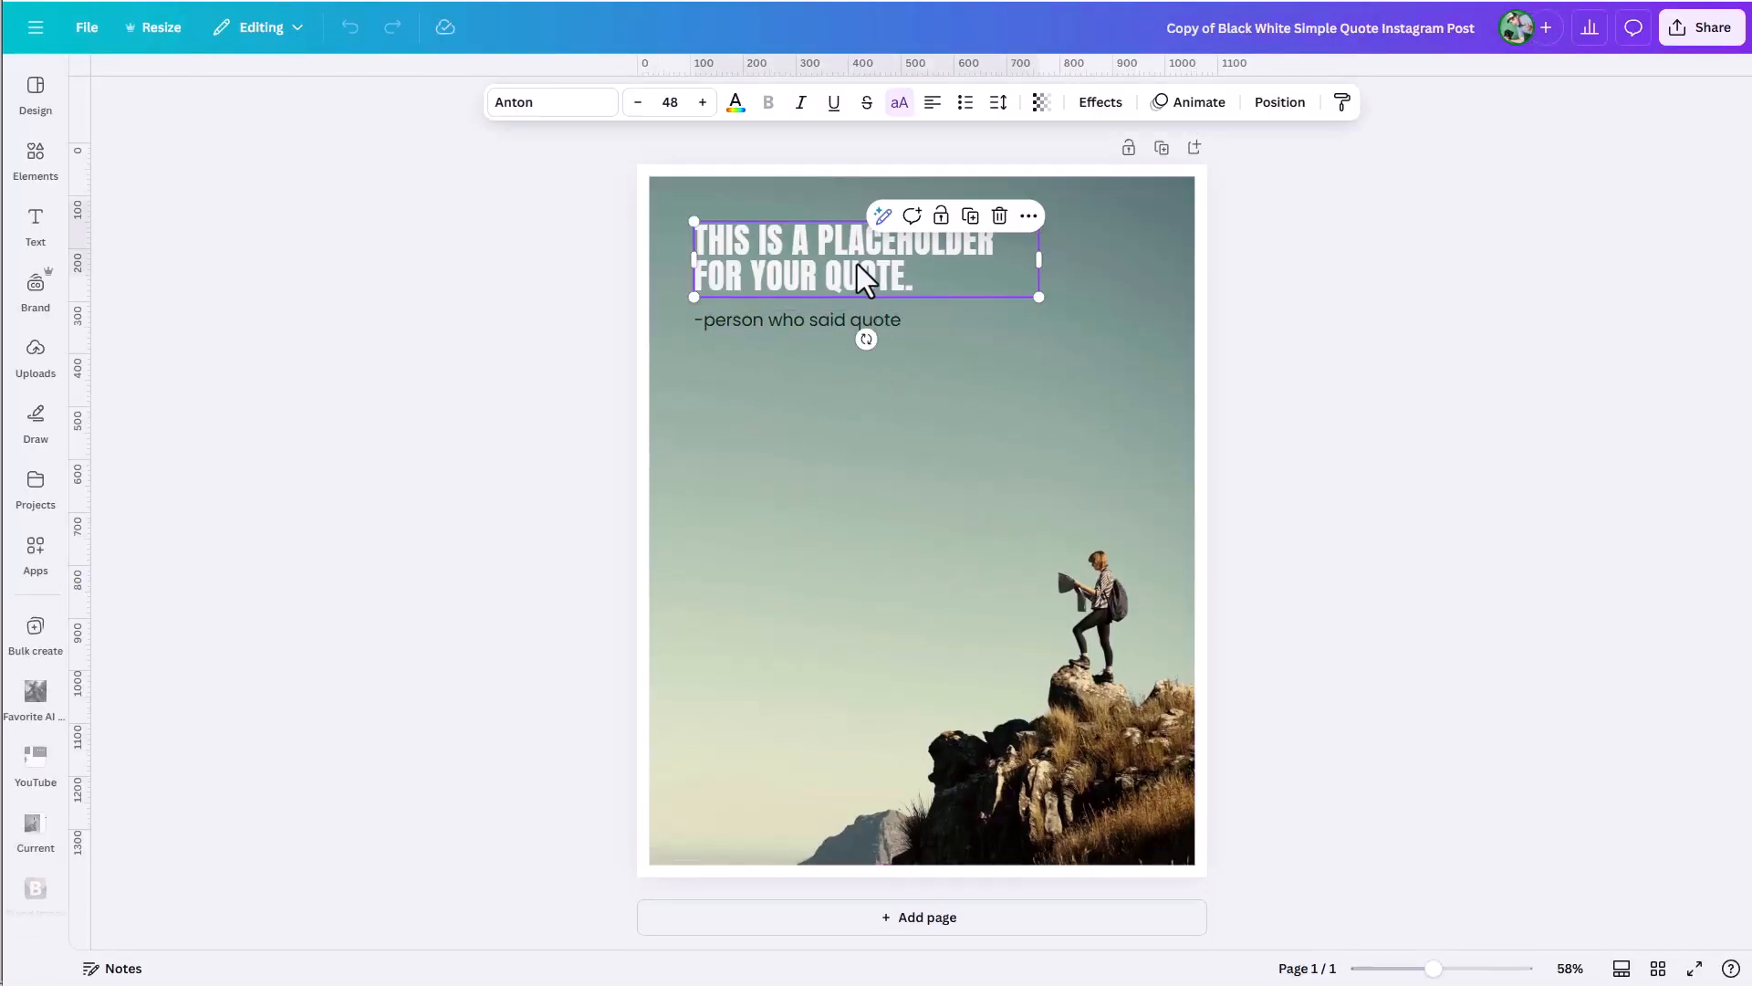
left_click(803, 316, "shift")
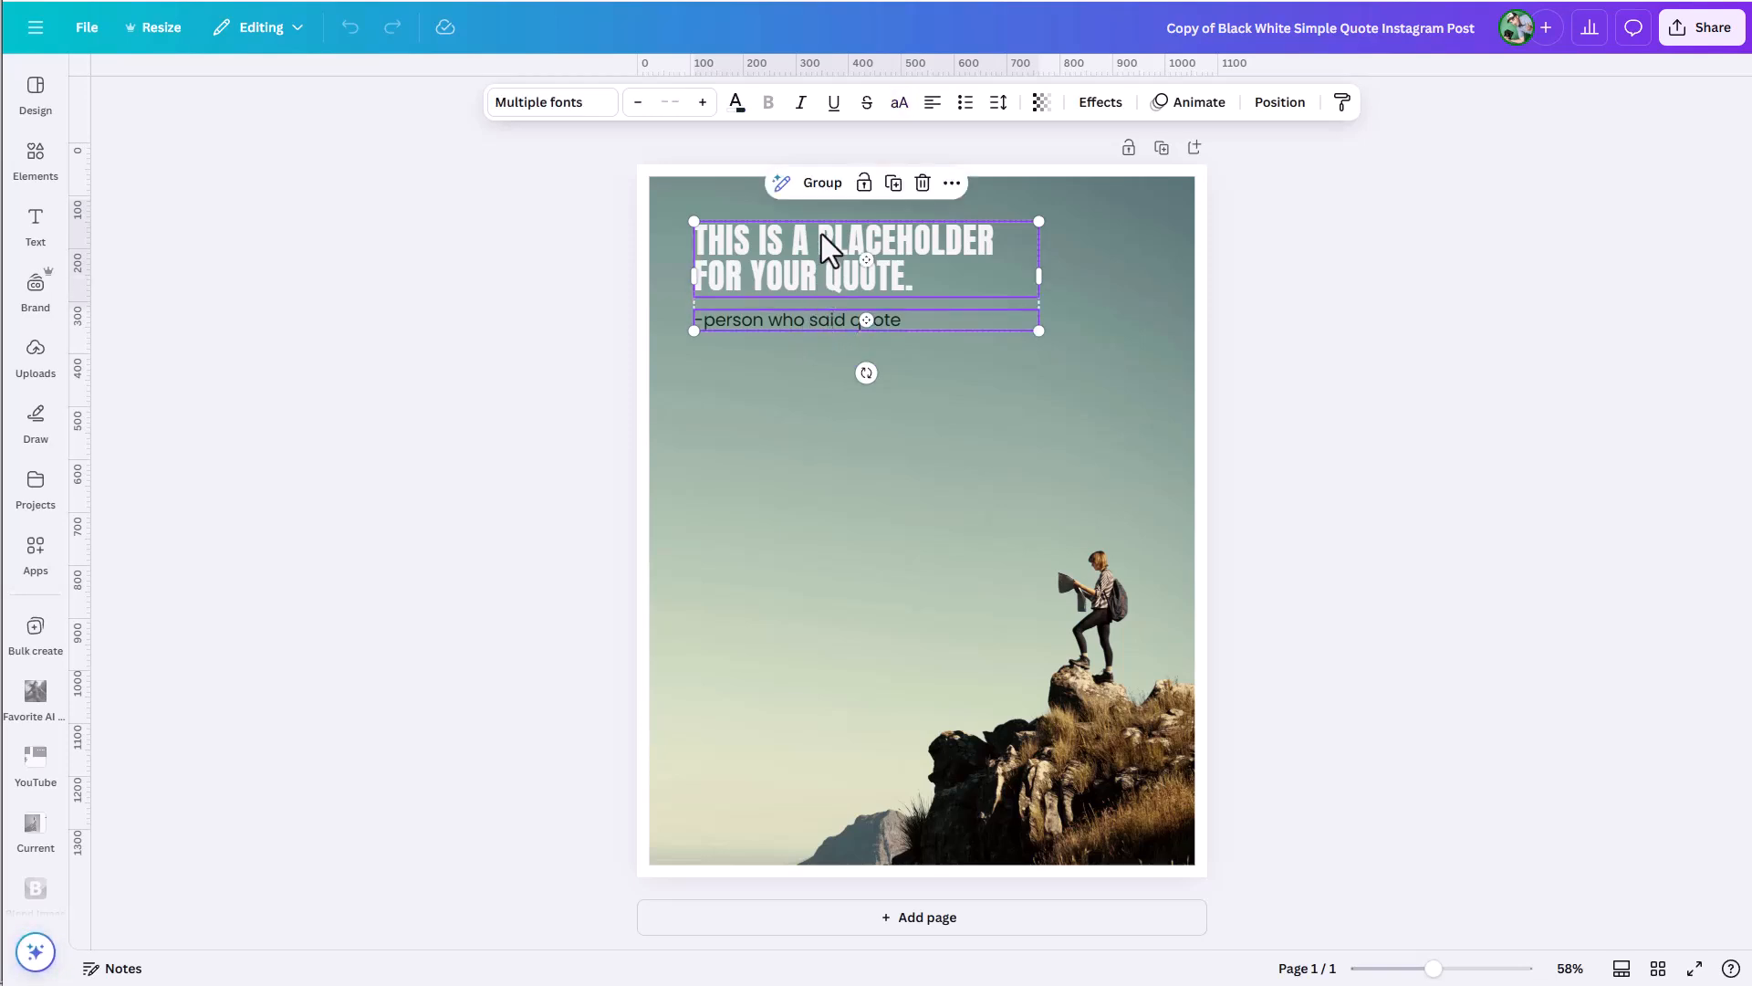
left_click(824, 184)
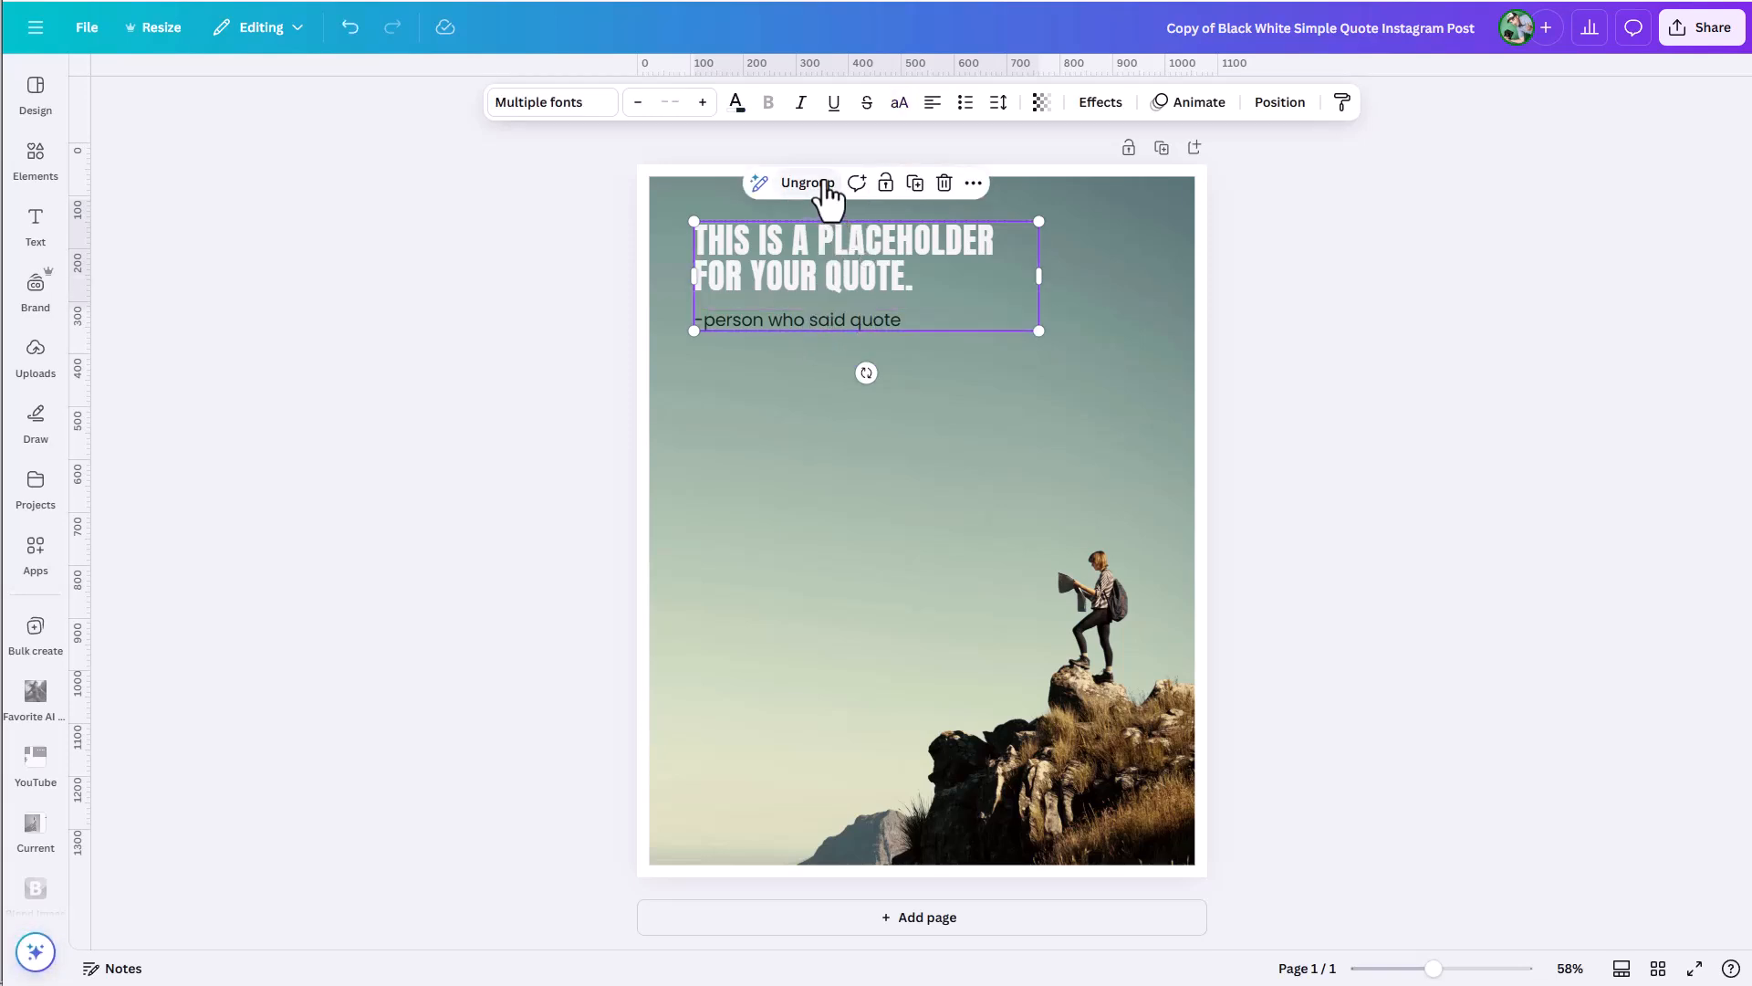
Upload the "quotes" data file to Bulk create for the design with the hiker background.
left_click(36, 638)
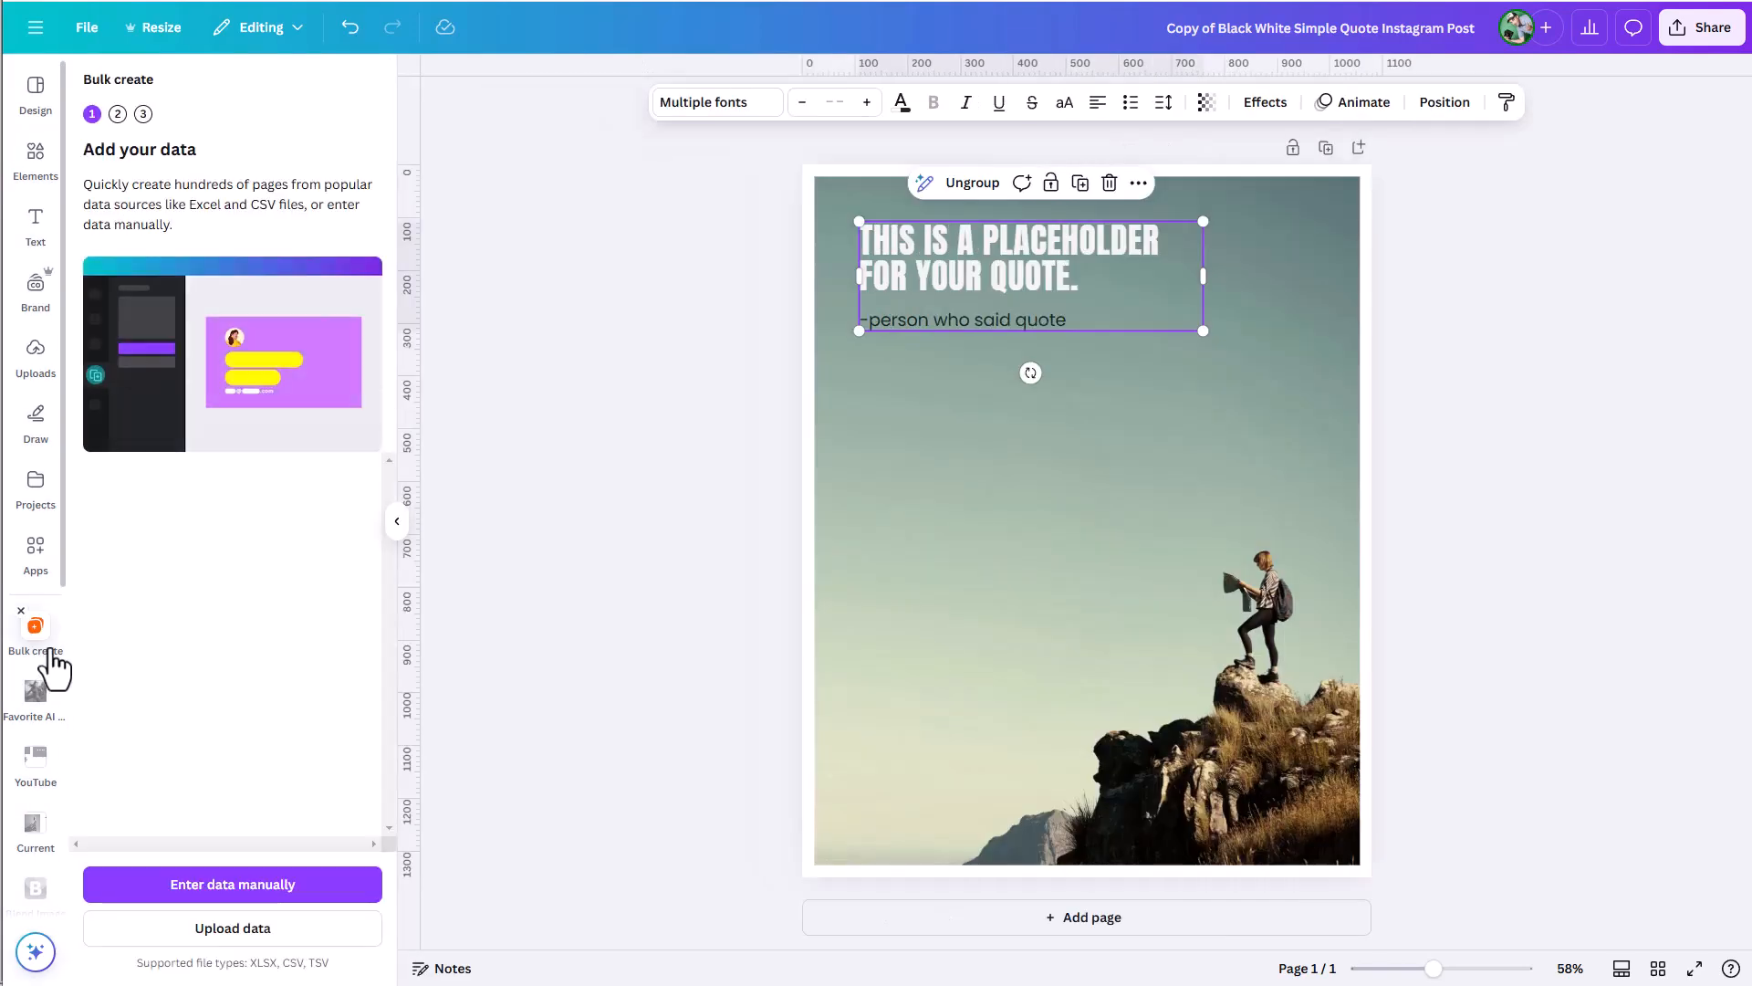
left_click(230, 929)
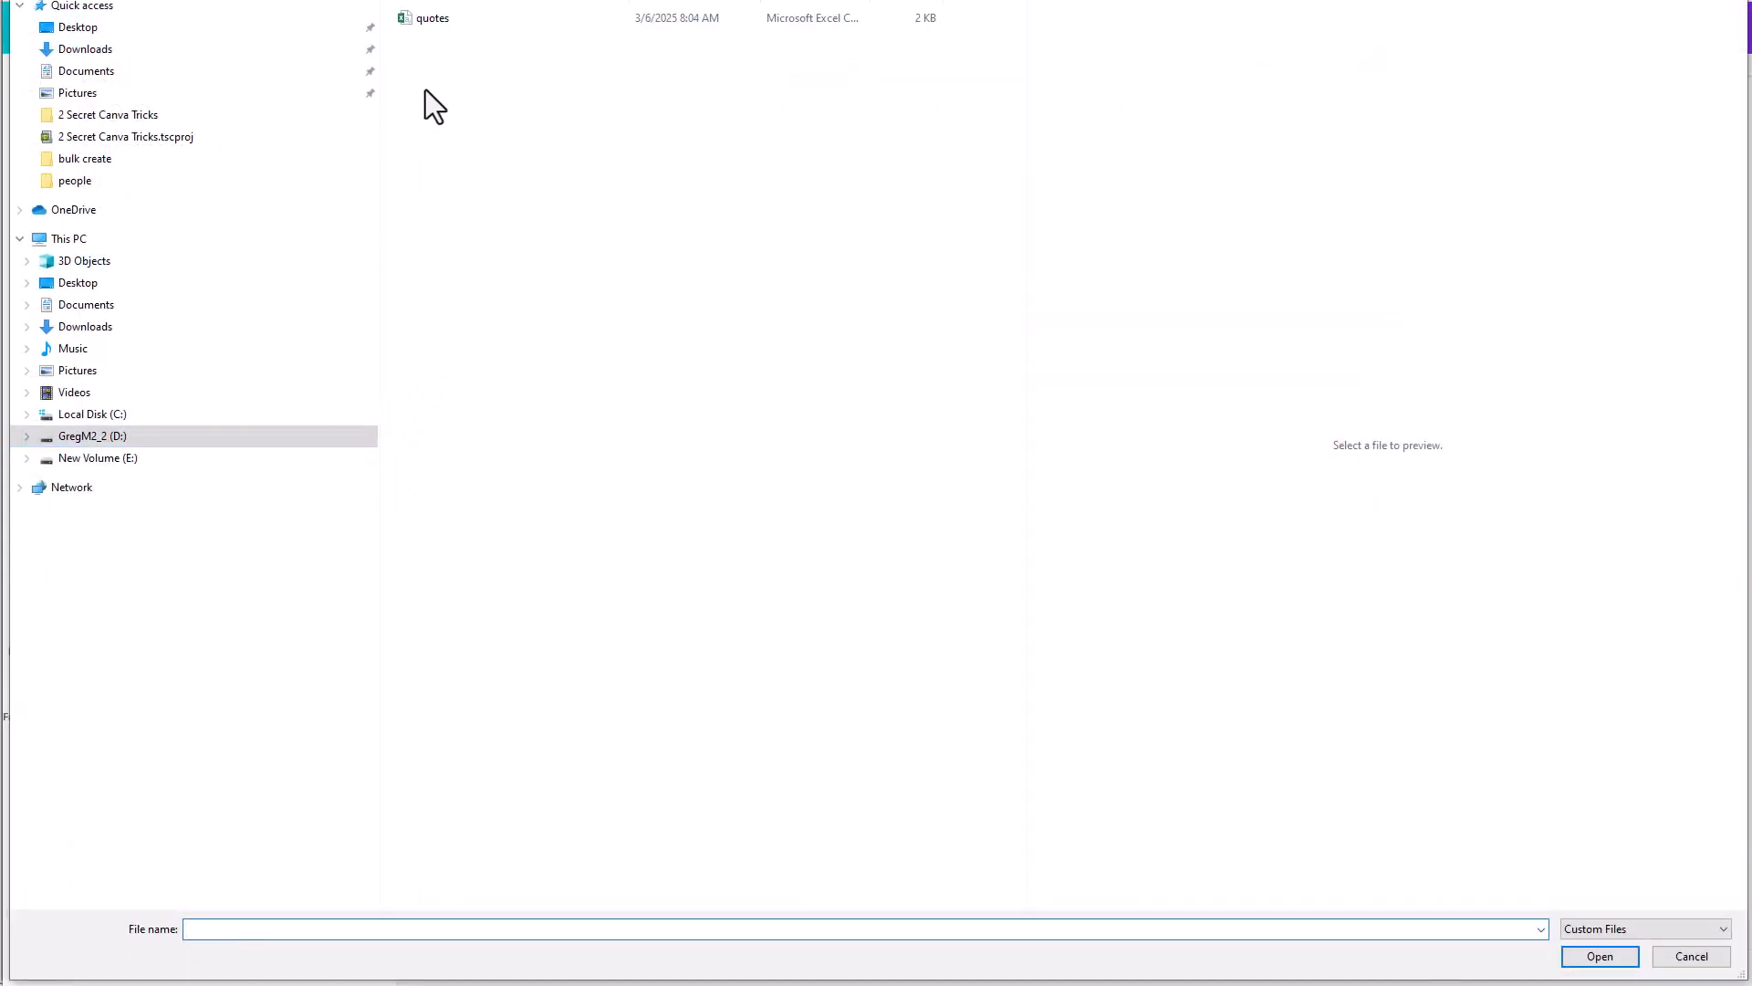
left_click(433, 18)
left_click(1606, 958)
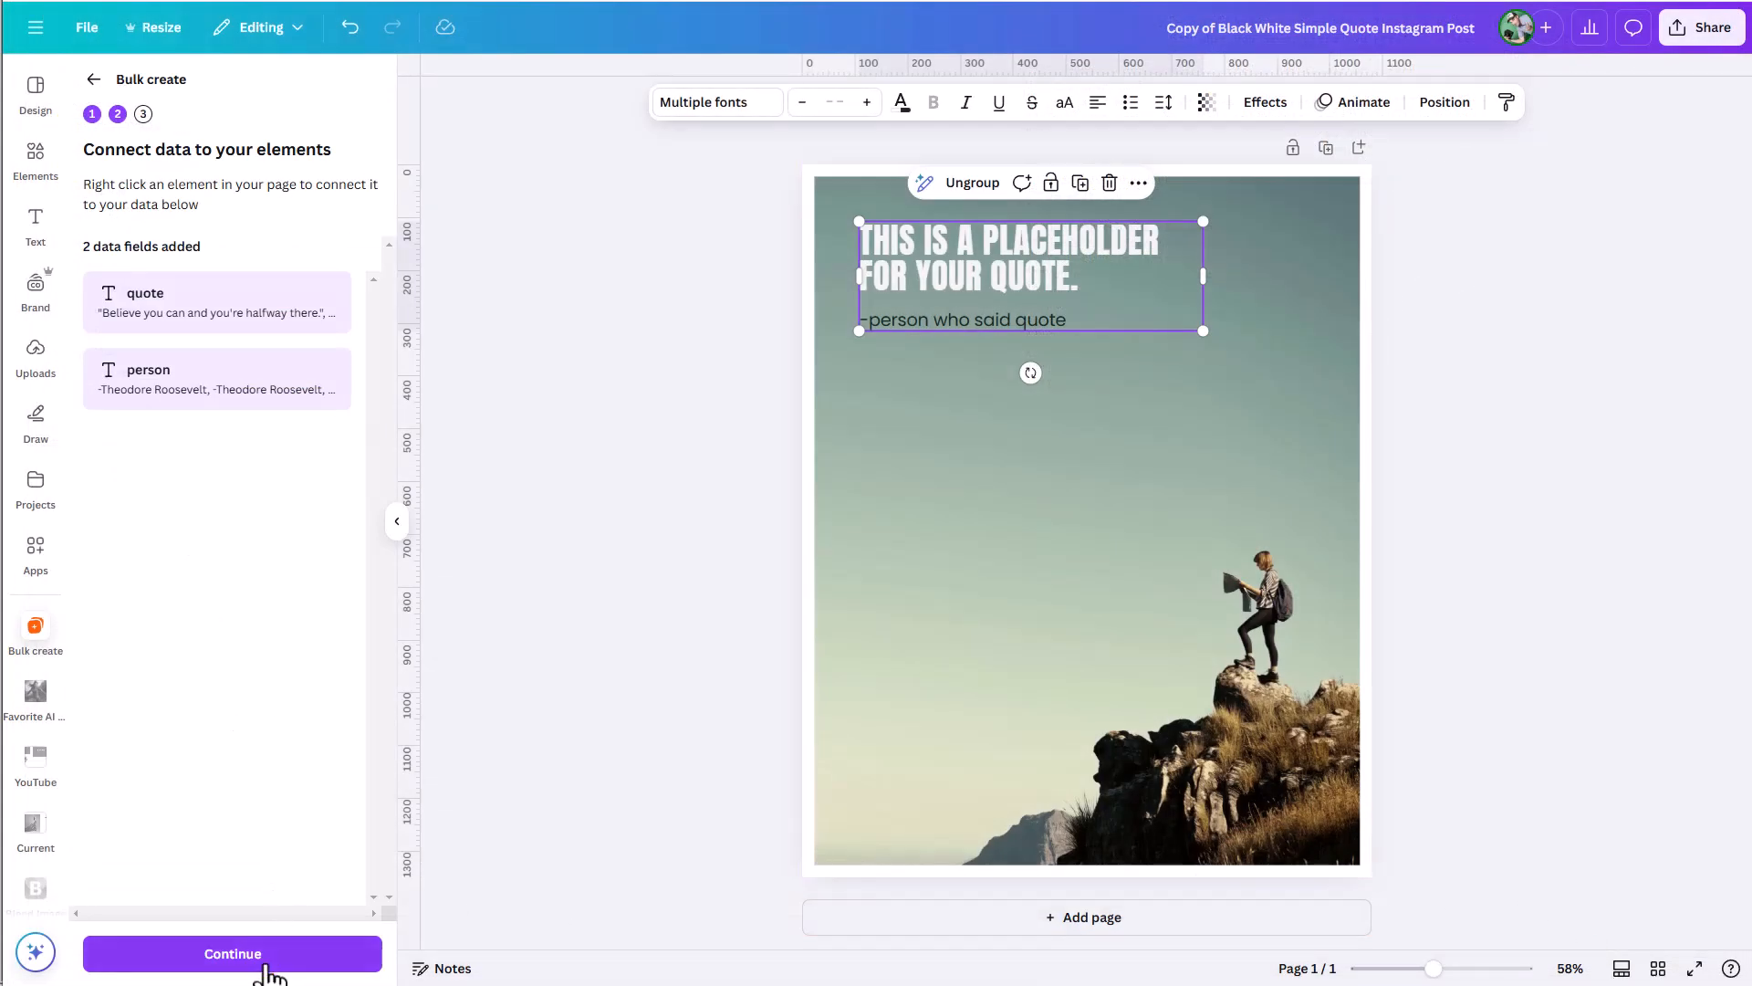
Check the grouped quote text's connection to the "quote" field and generate 20 designs from all data rows.
left_click(956, 264)
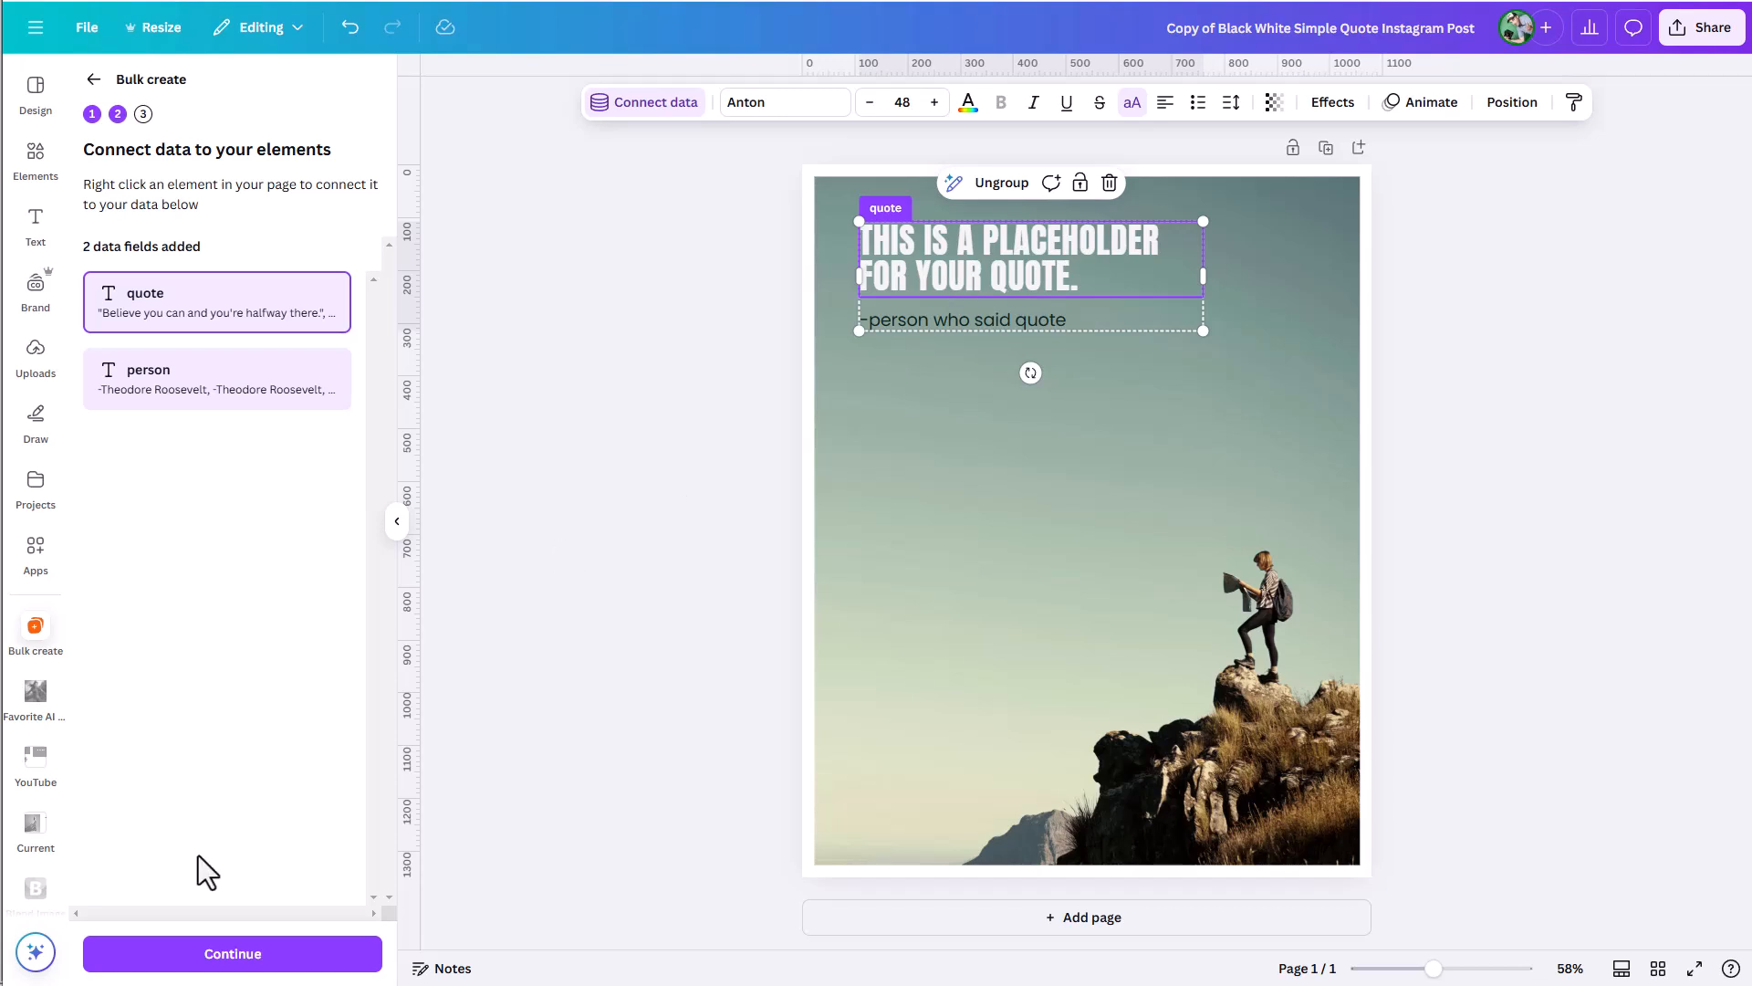
left_click(259, 969)
left_click(255, 955)
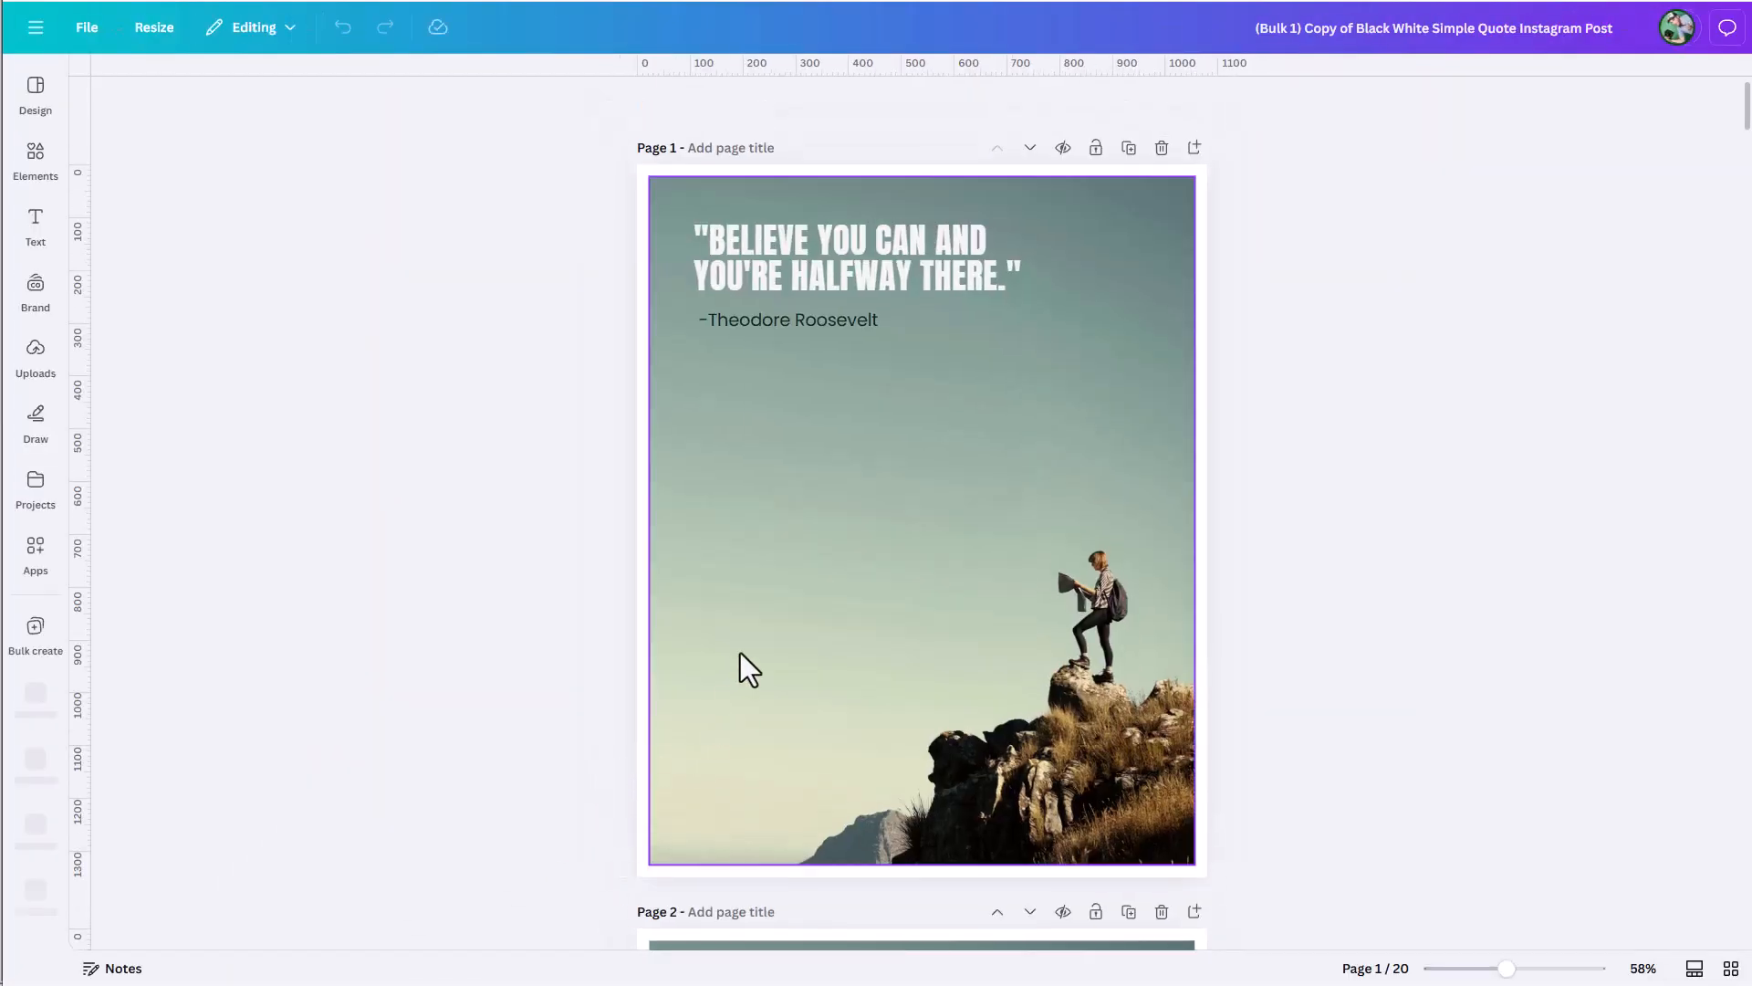
Examine the spacing between each quote and its attribution line across the pages generated from the grouped text.
left_click(836, 282)
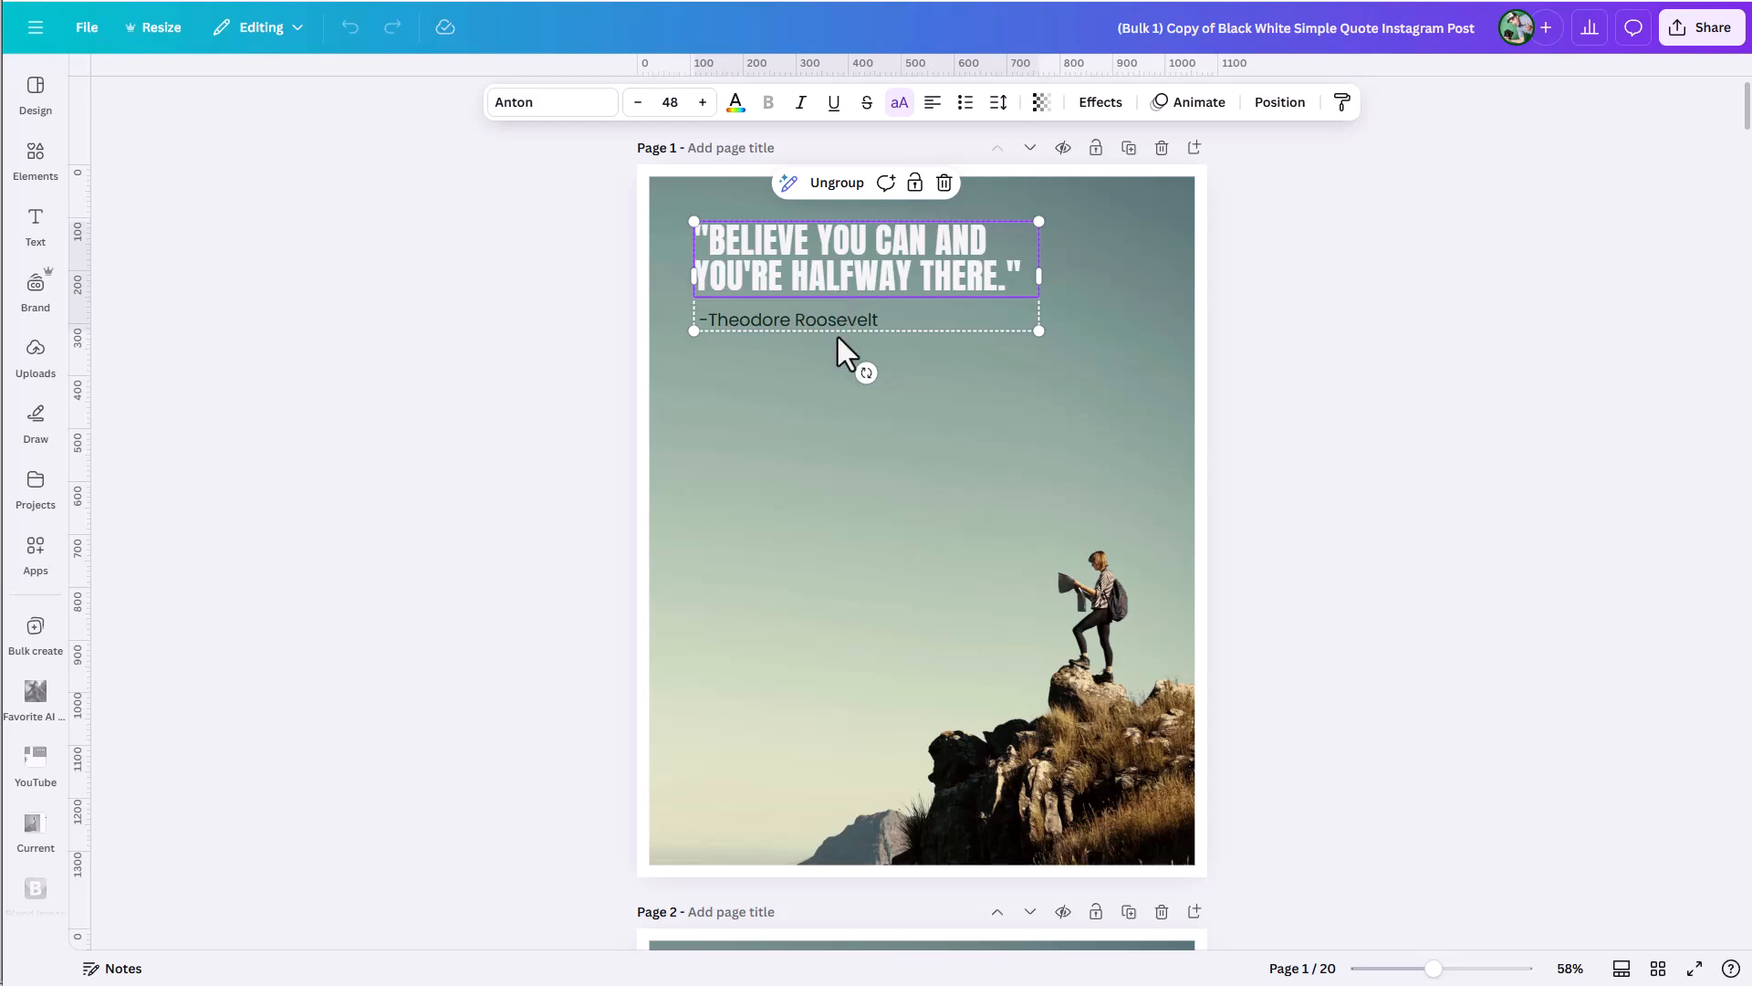
scroll(848, 356, "down", 2)
scroll(851, 361, "down", 3)
left_click(836, 566)
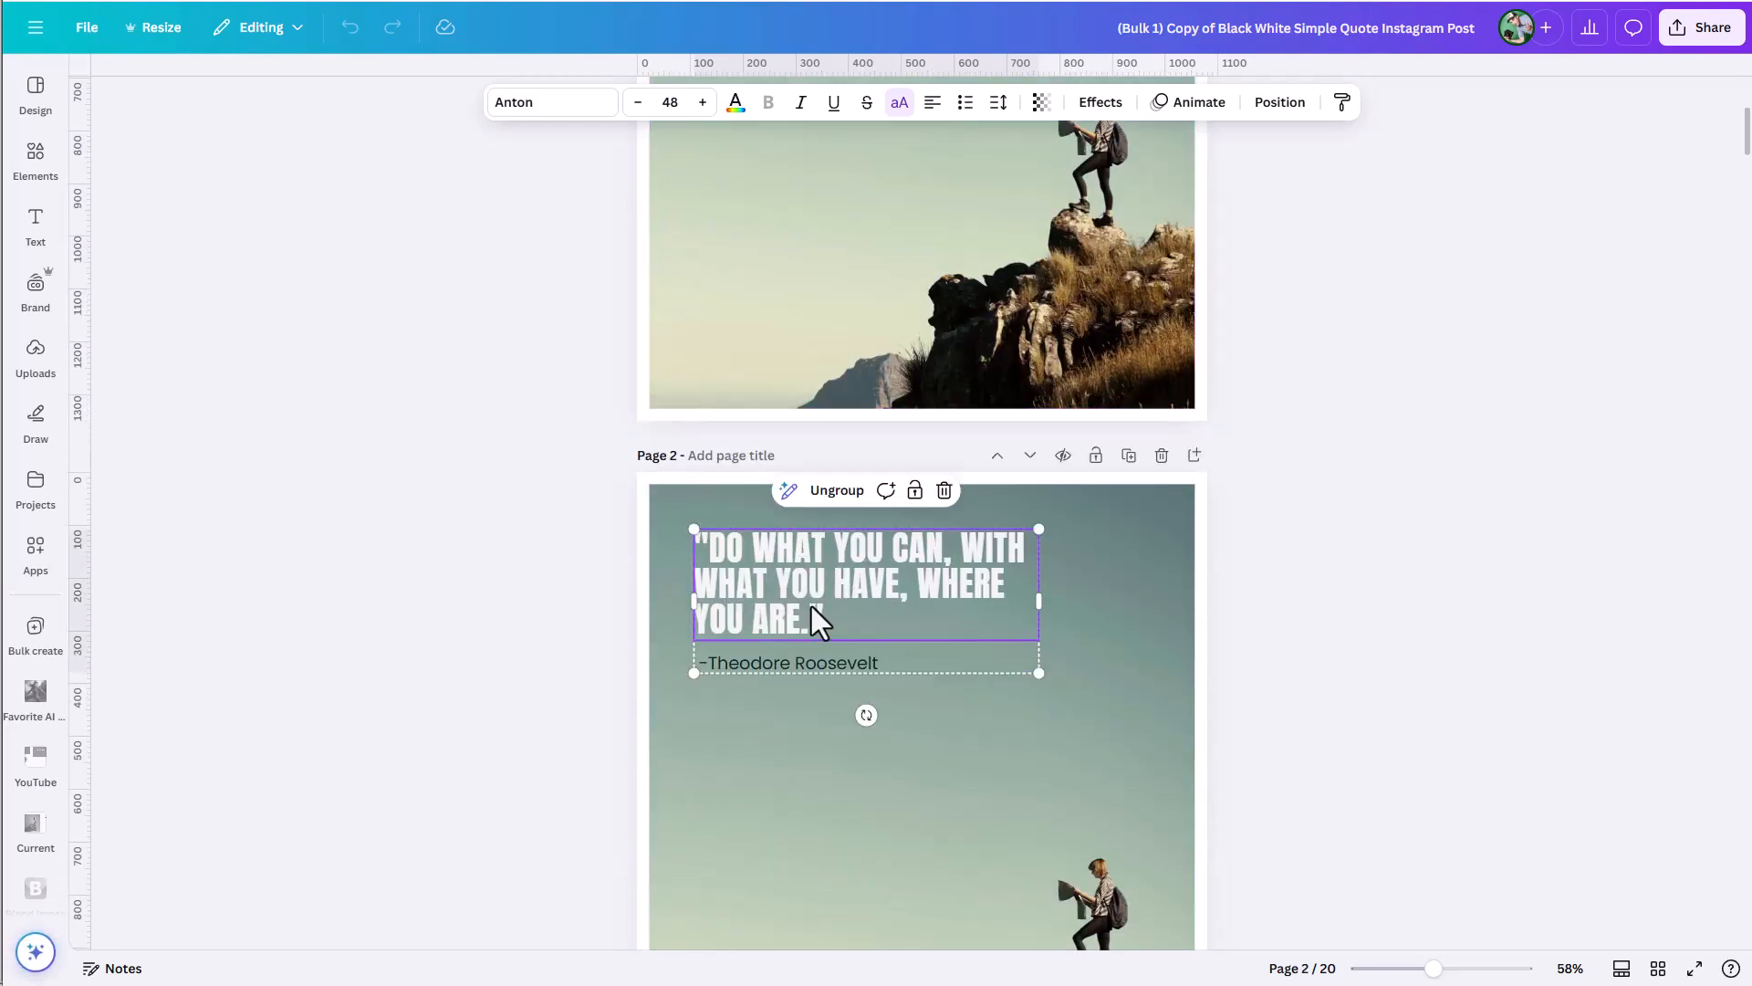
scroll(814, 606, "down", 5)
left_click(825, 748)
left_click(826, 734)
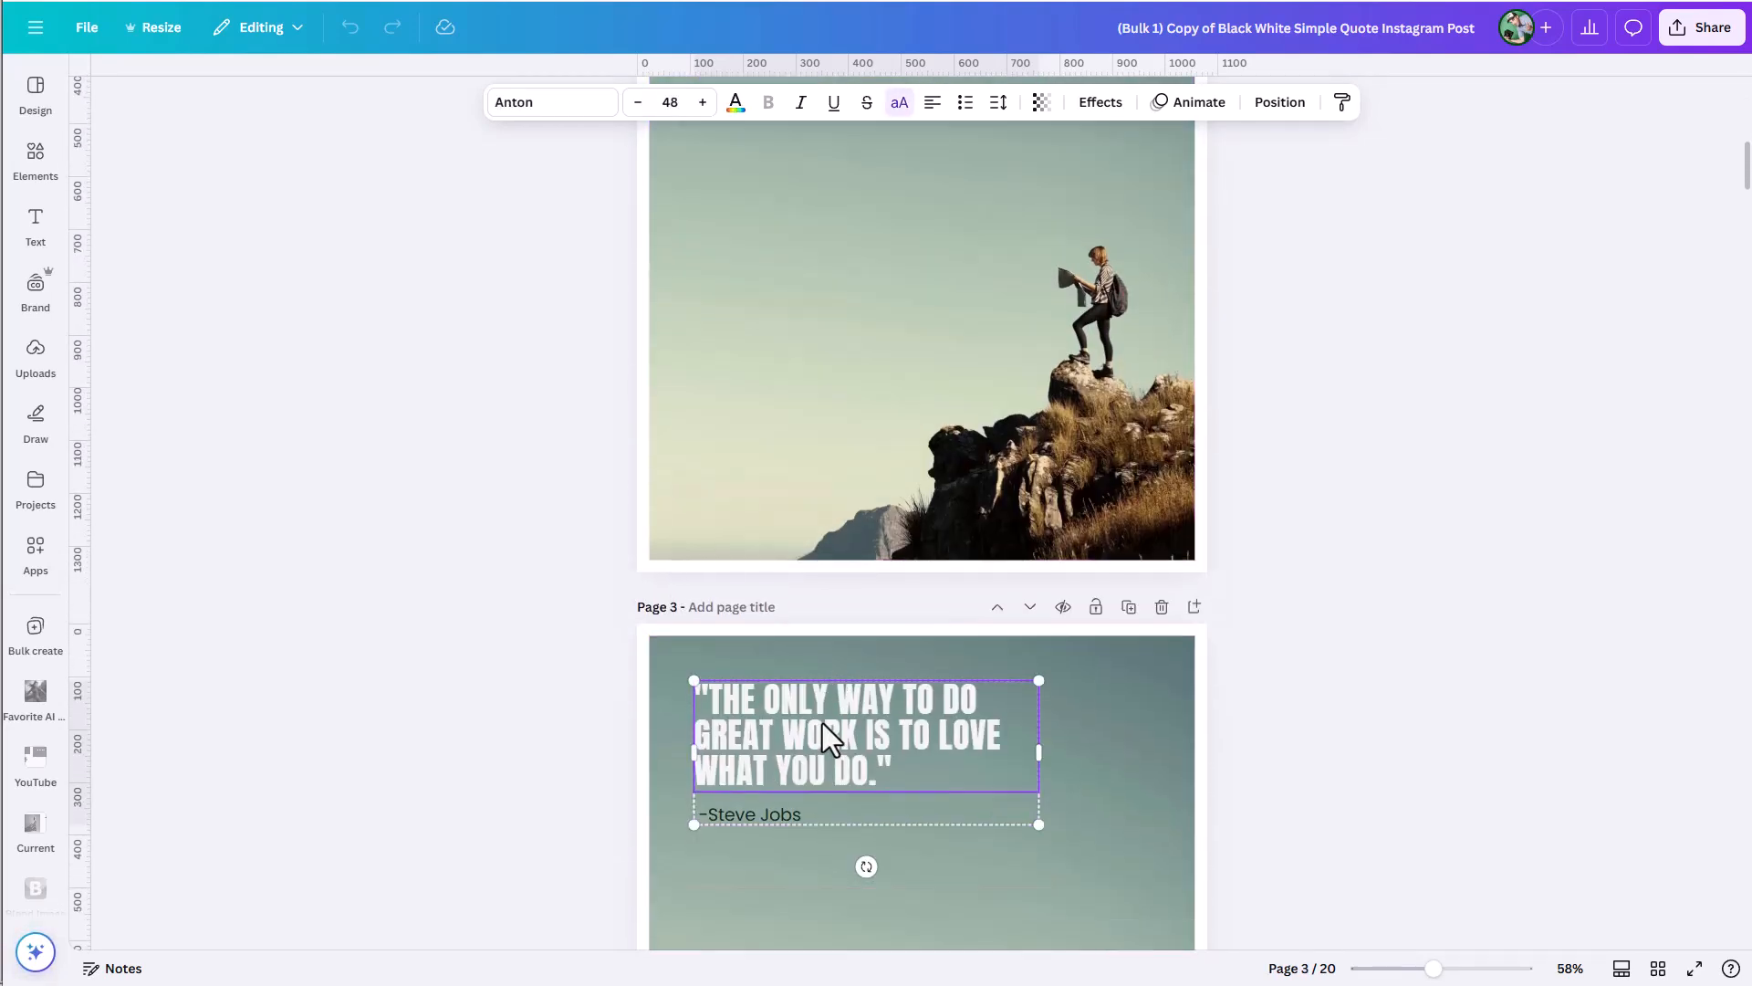
scroll(827, 737, "down", 20)
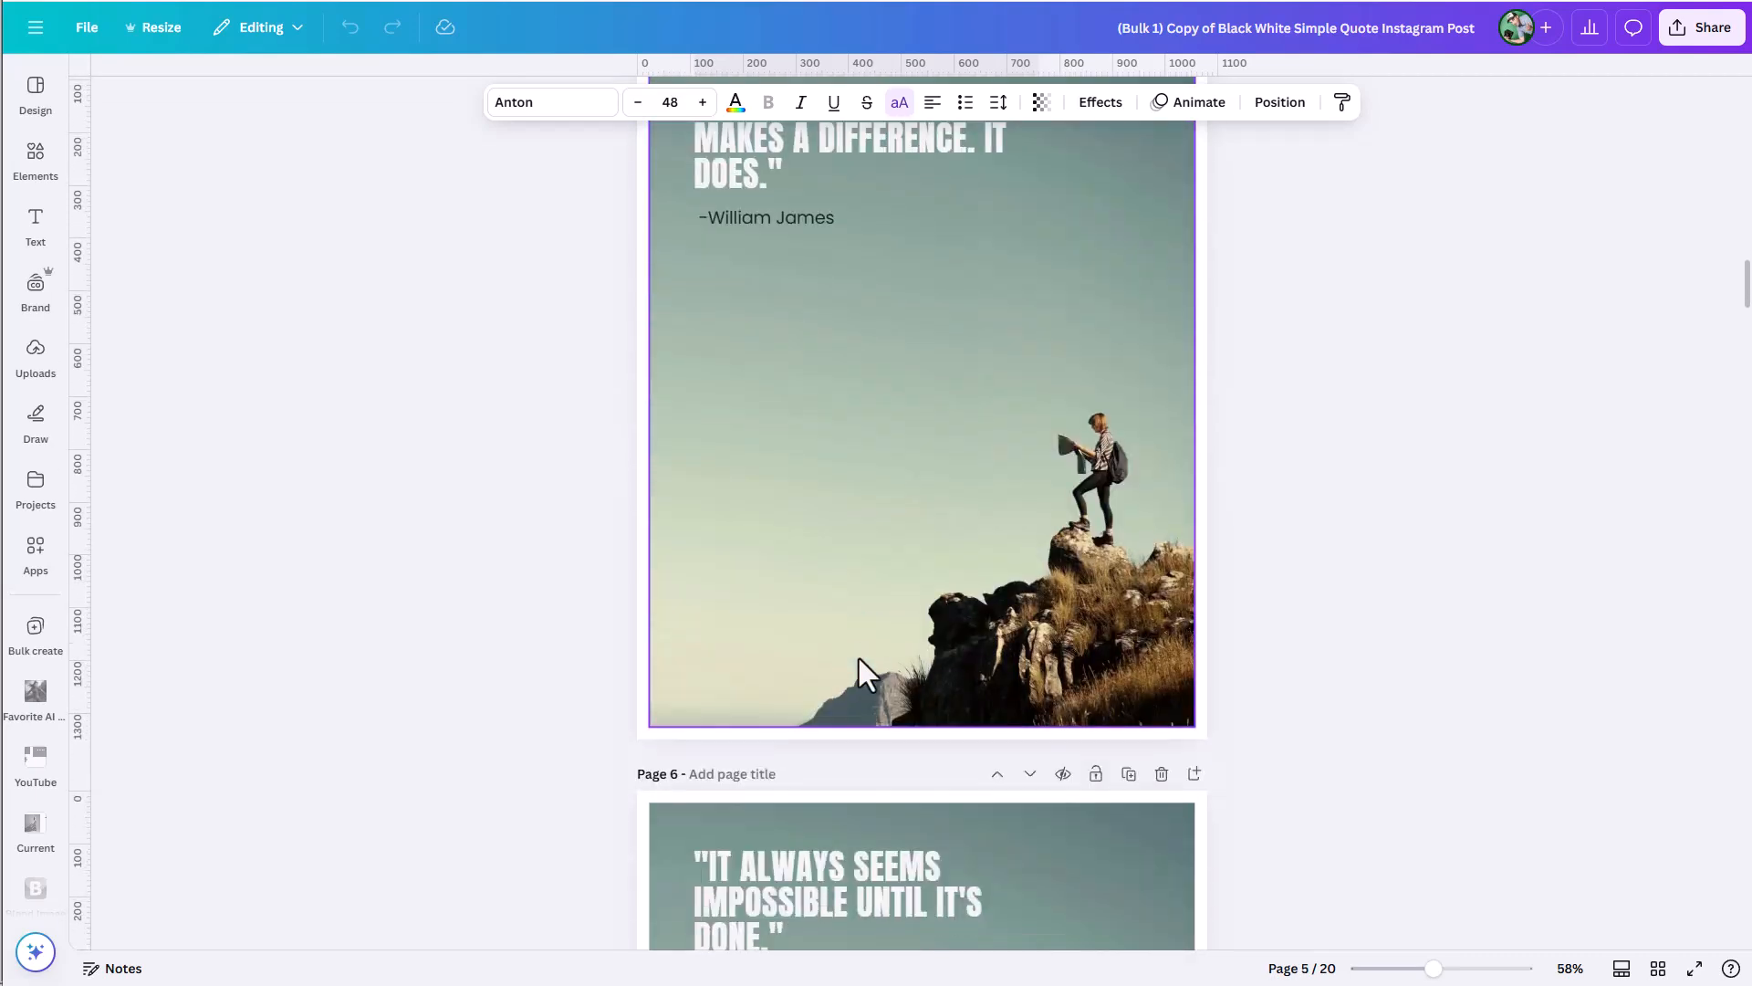
scroll(857, 659, "down", 16)
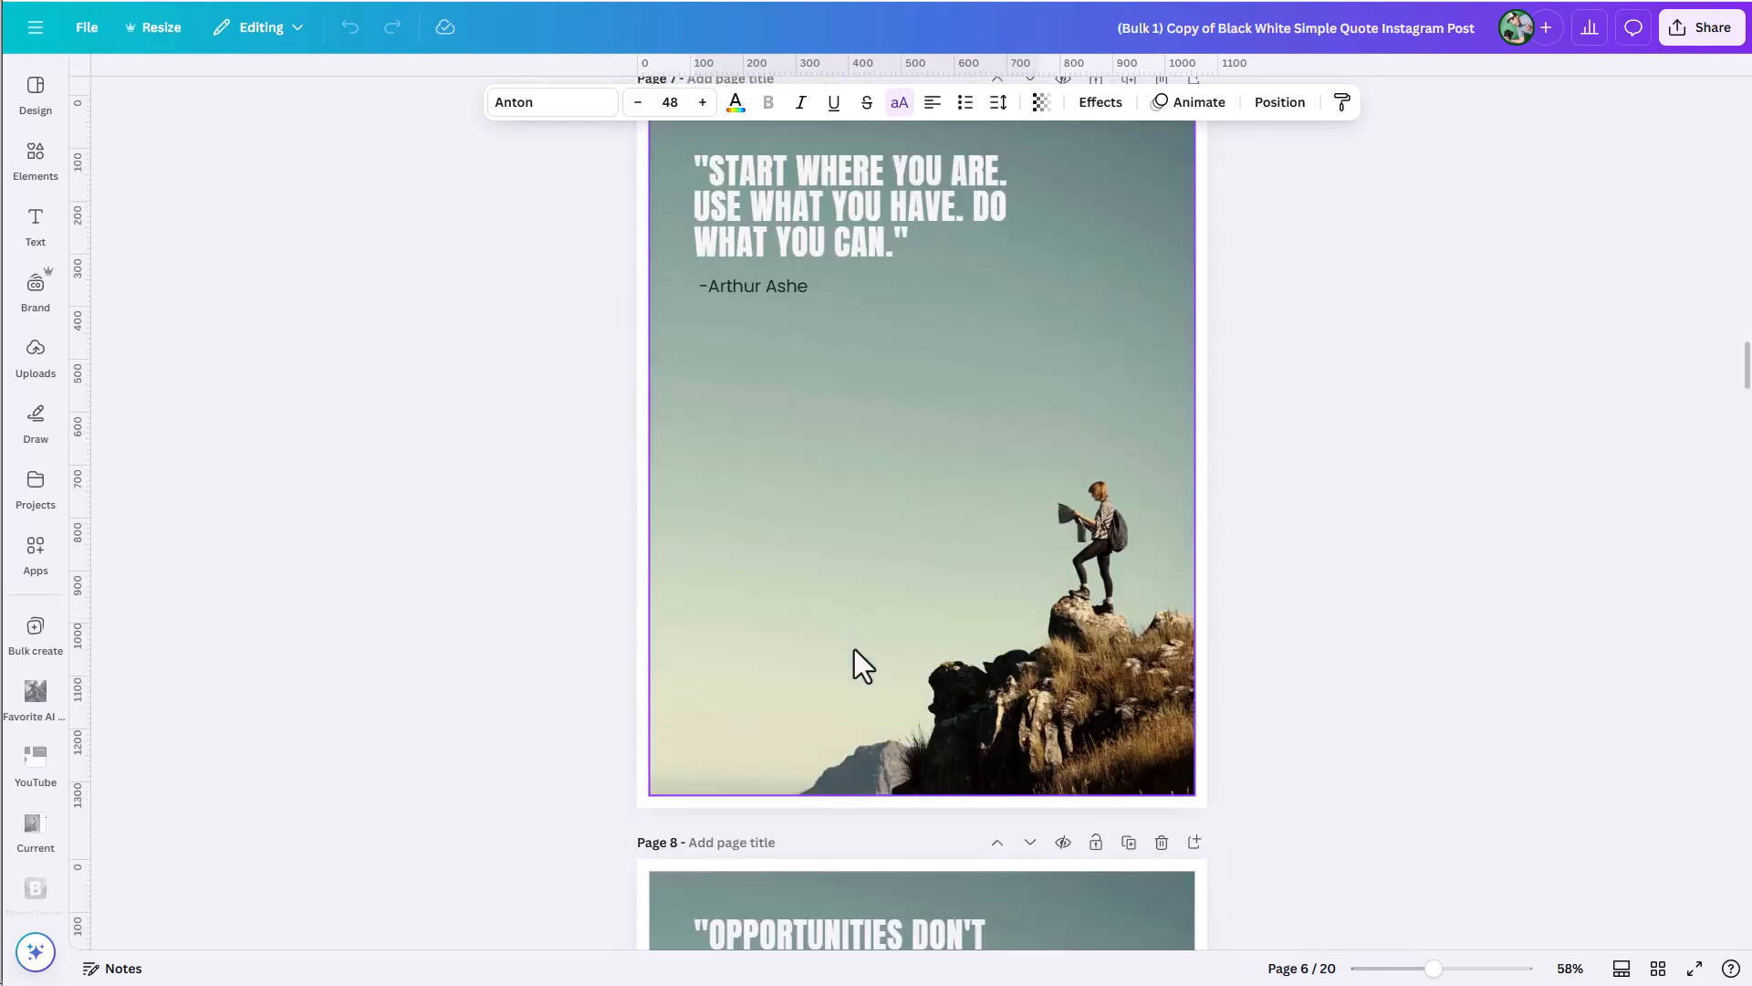
scroll(855, 649, "down", 8)
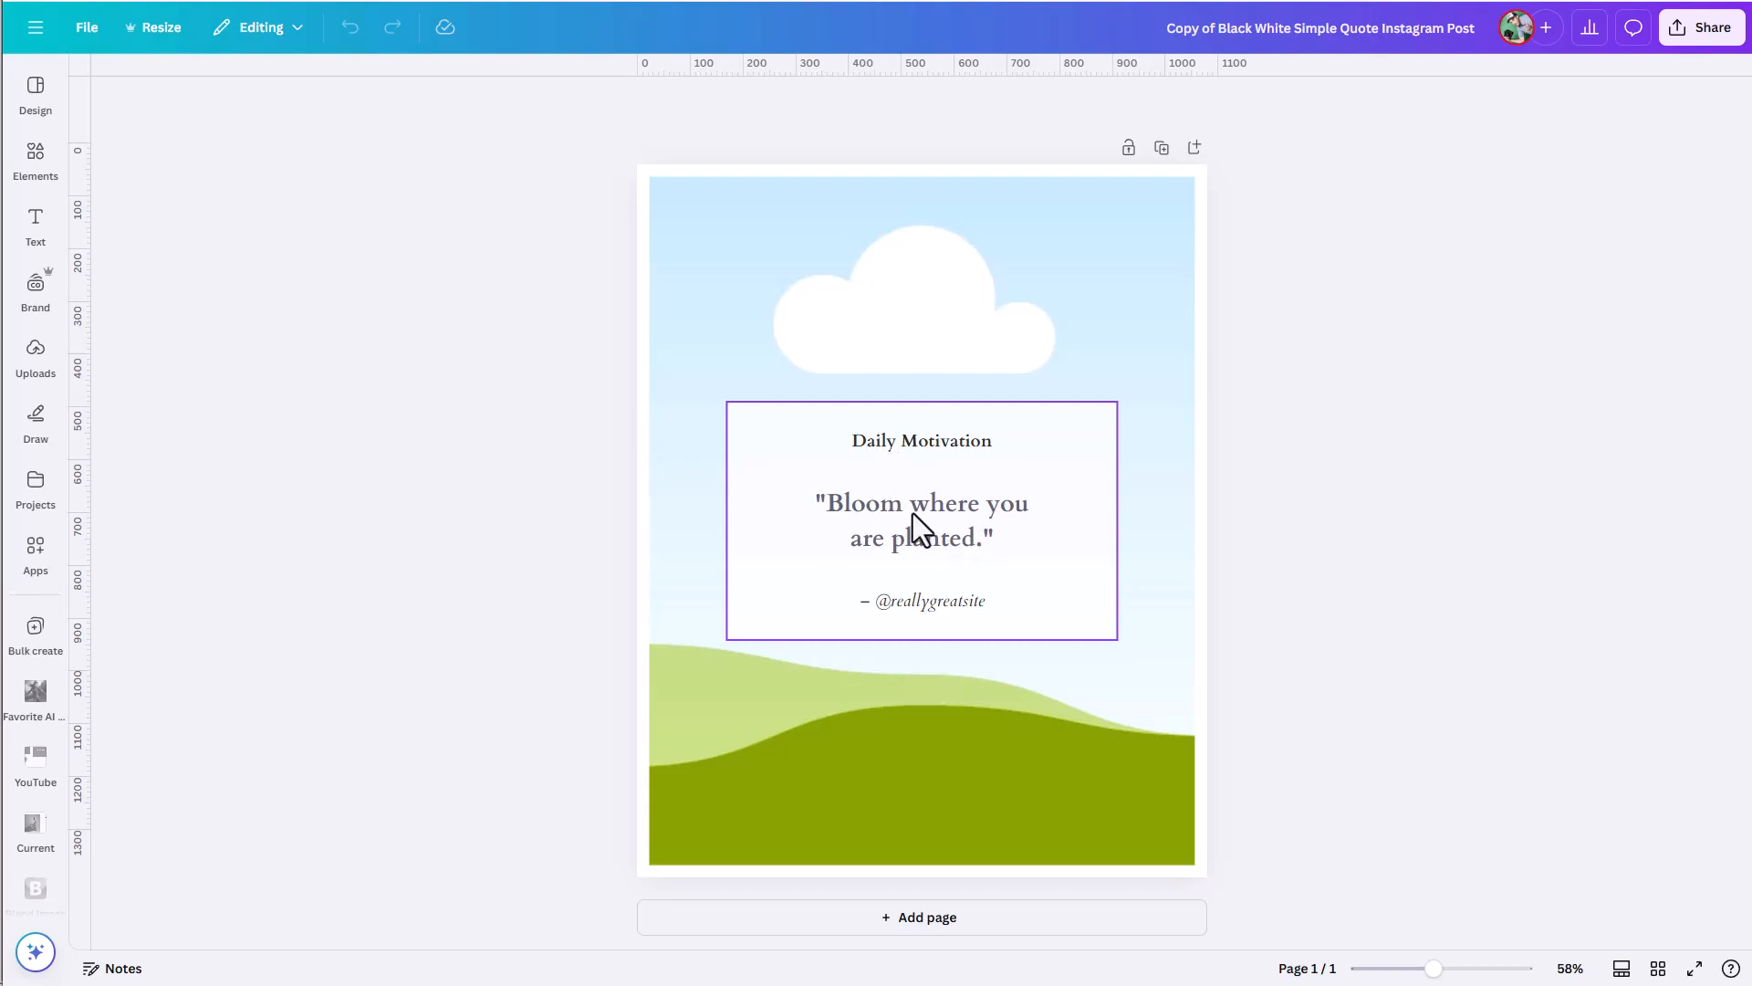
Inspect the grouped Daily Motivation card and check the text box anchor setting of its "Bloom where you are planted." quote.
left_click(967, 527)
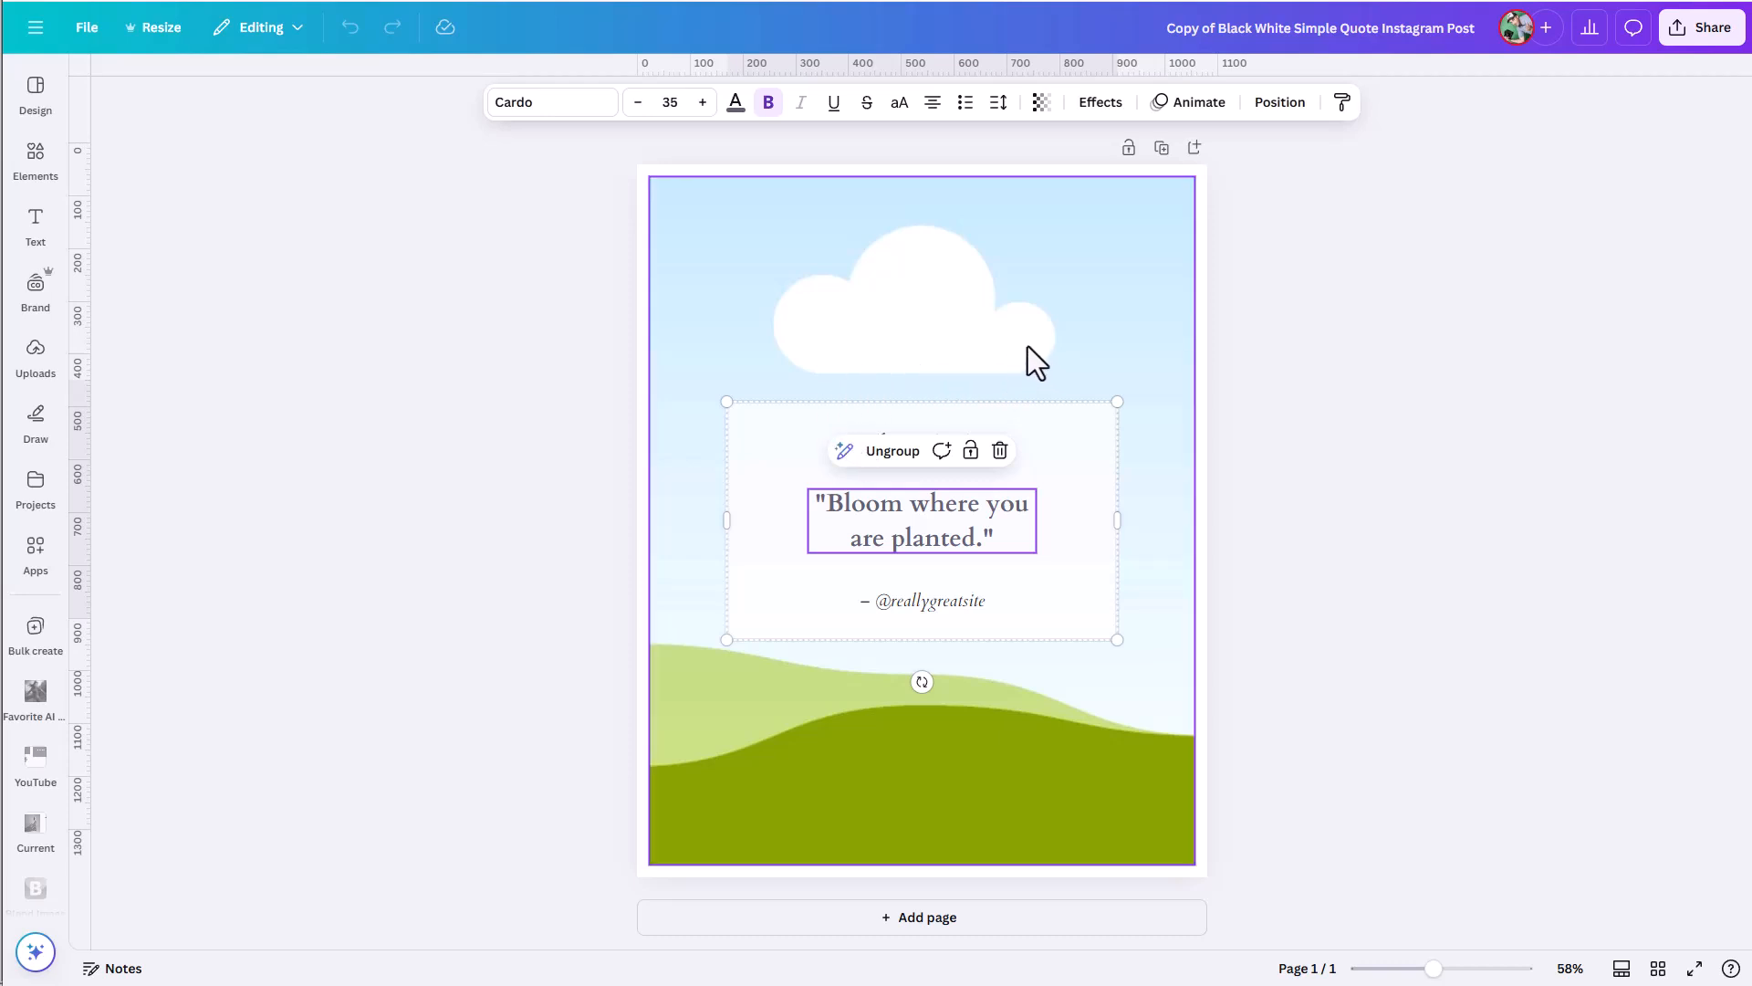
double_click(922, 517)
left_click(1054, 513)
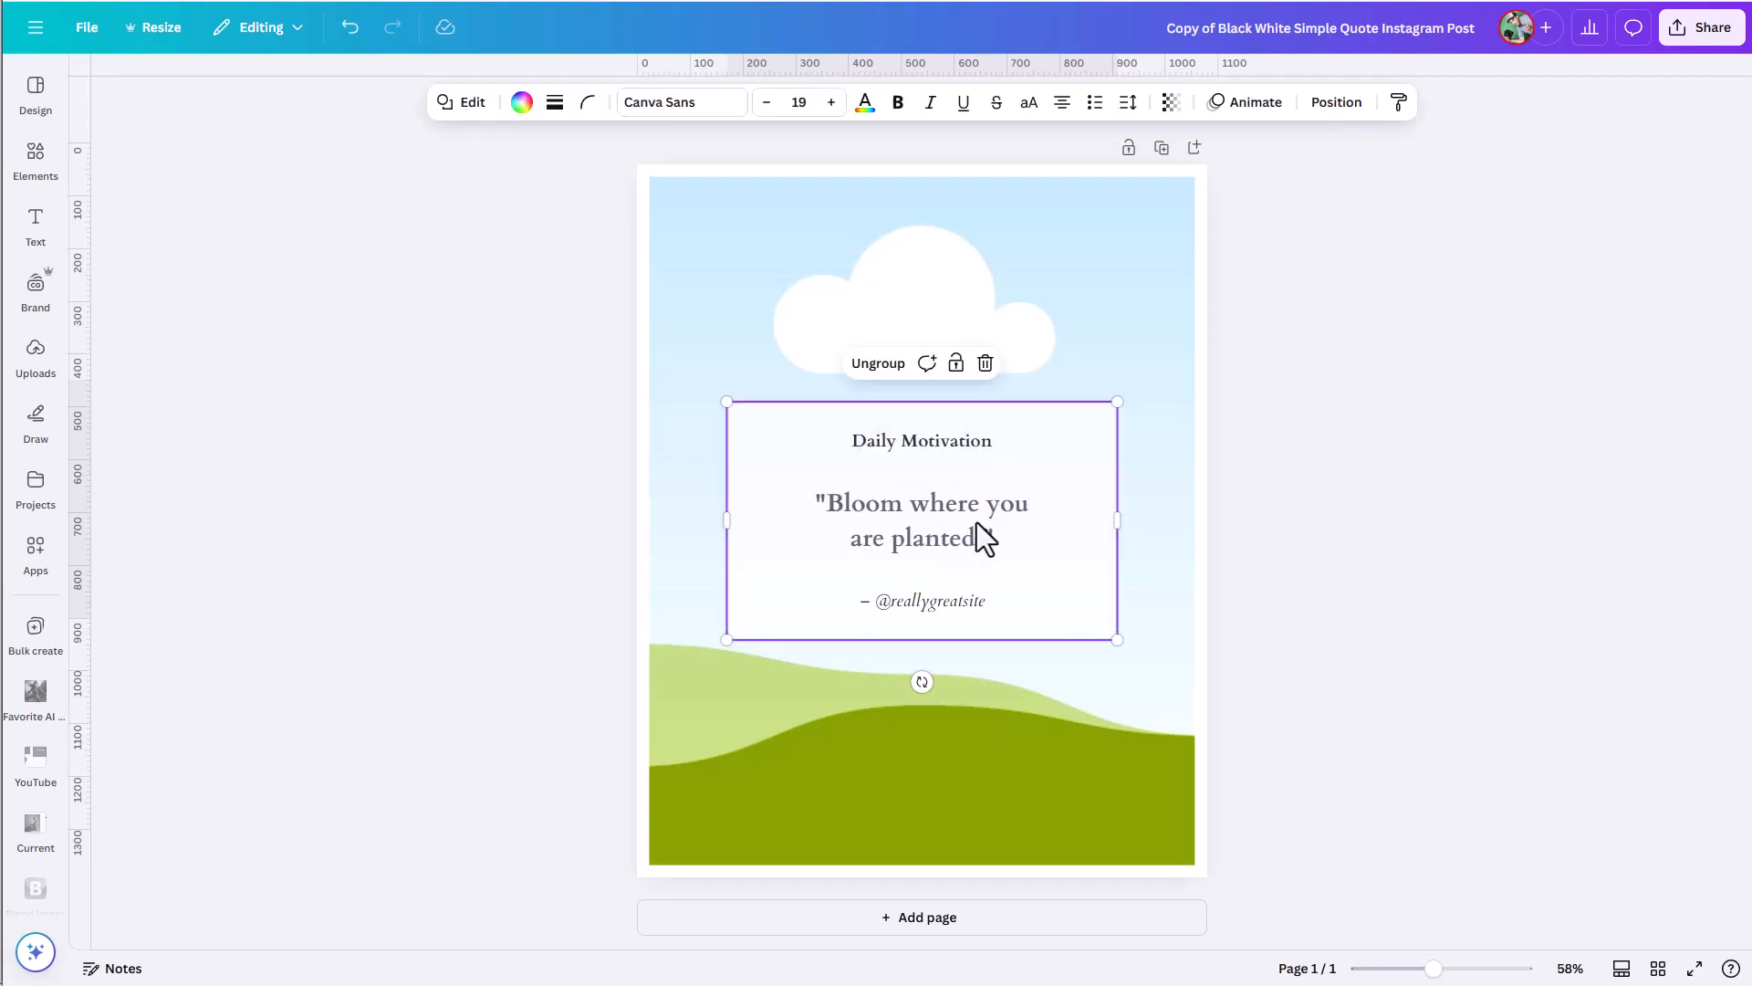
left_click(923, 522)
left_click(998, 104)
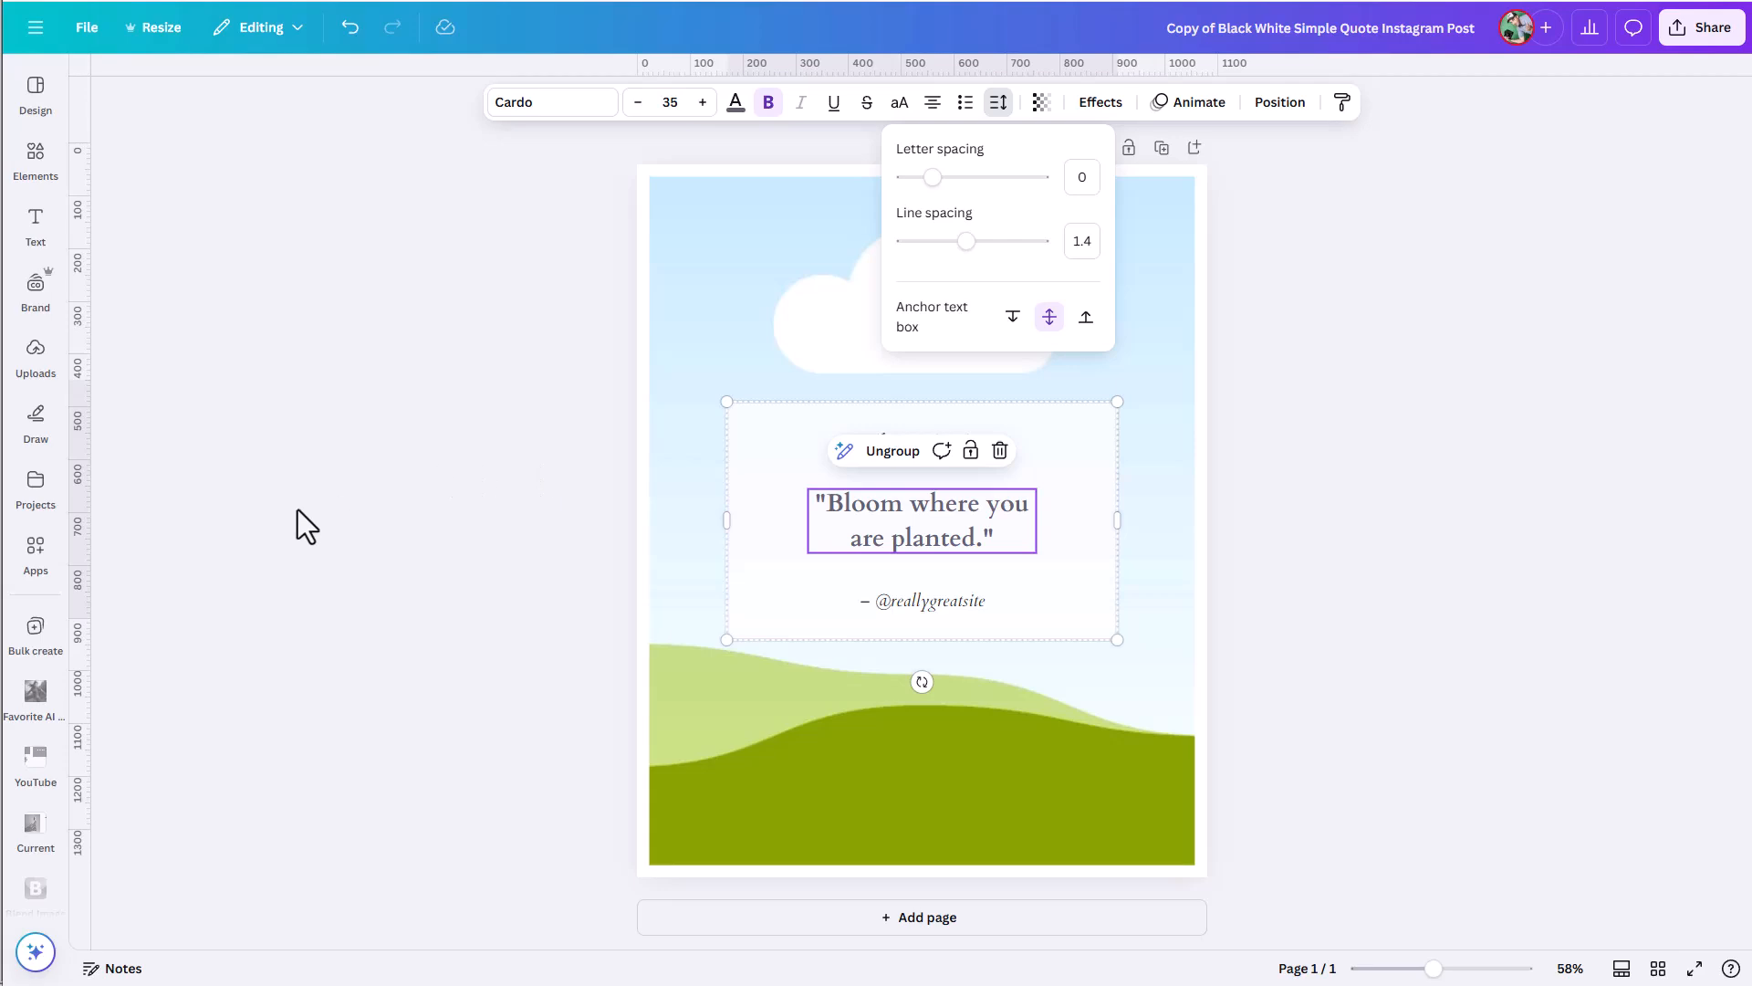
Upload the "quotes" data file to Bulk create for the Daily Motivation card design.
left_click(34, 630)
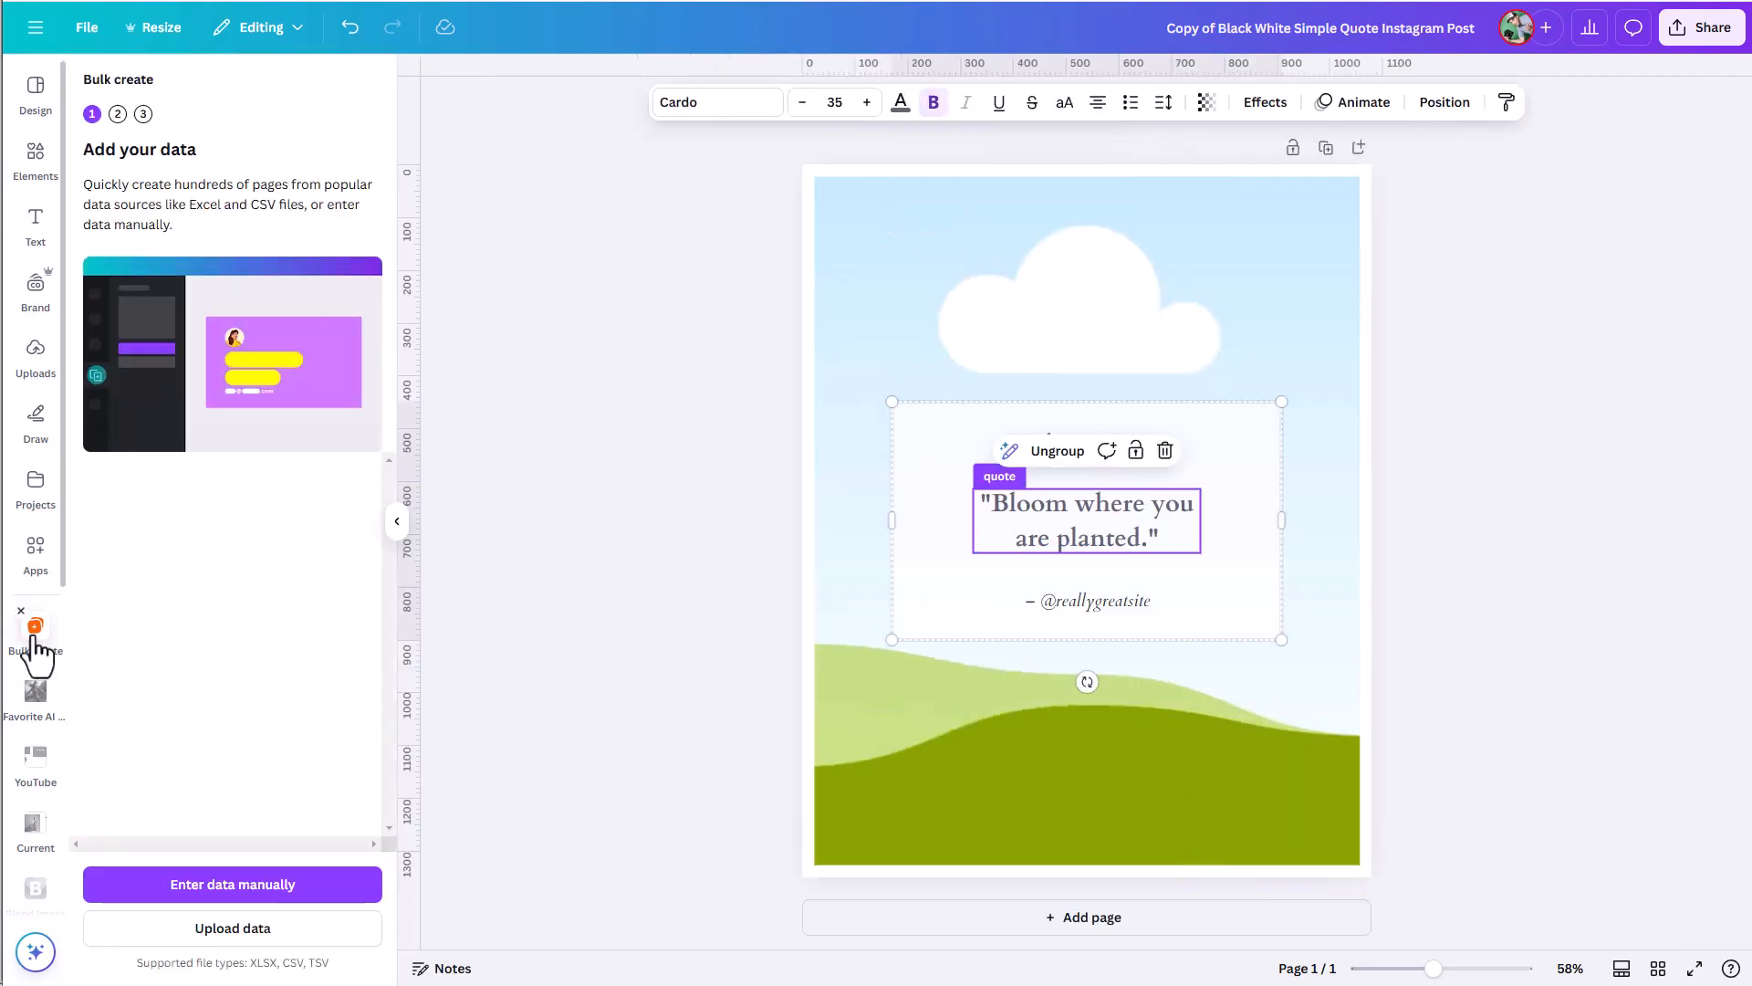
left_click(234, 940)
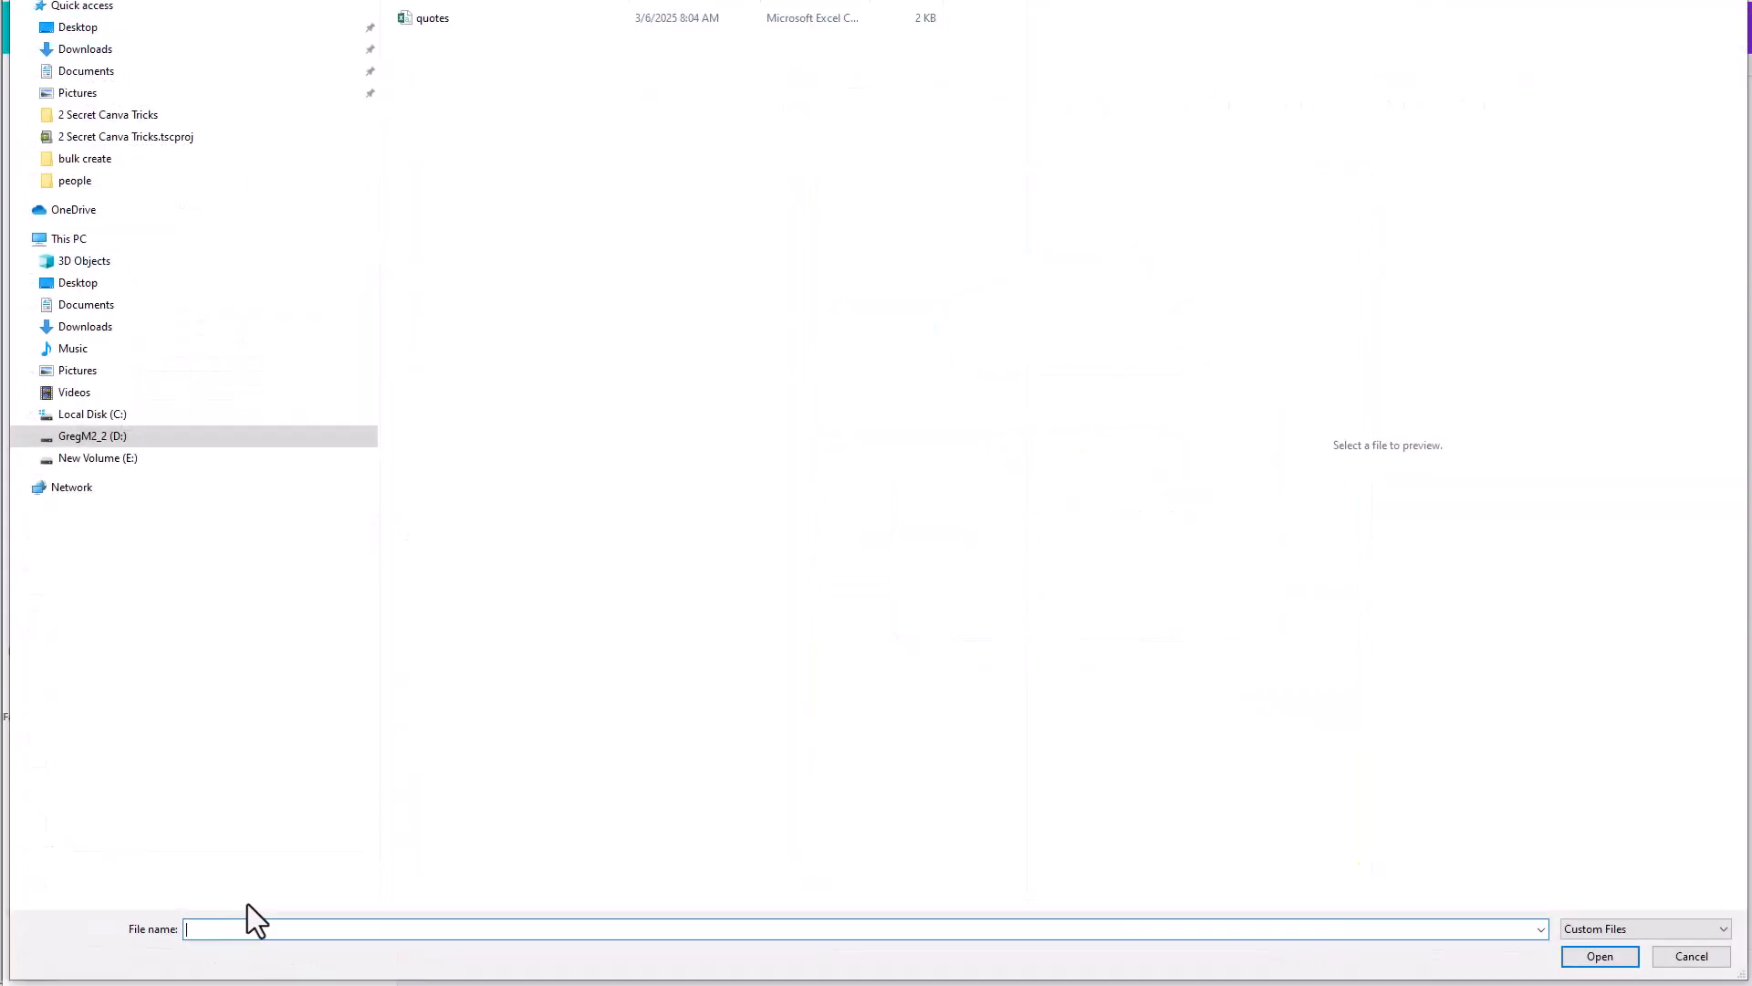
left_click(434, 25)
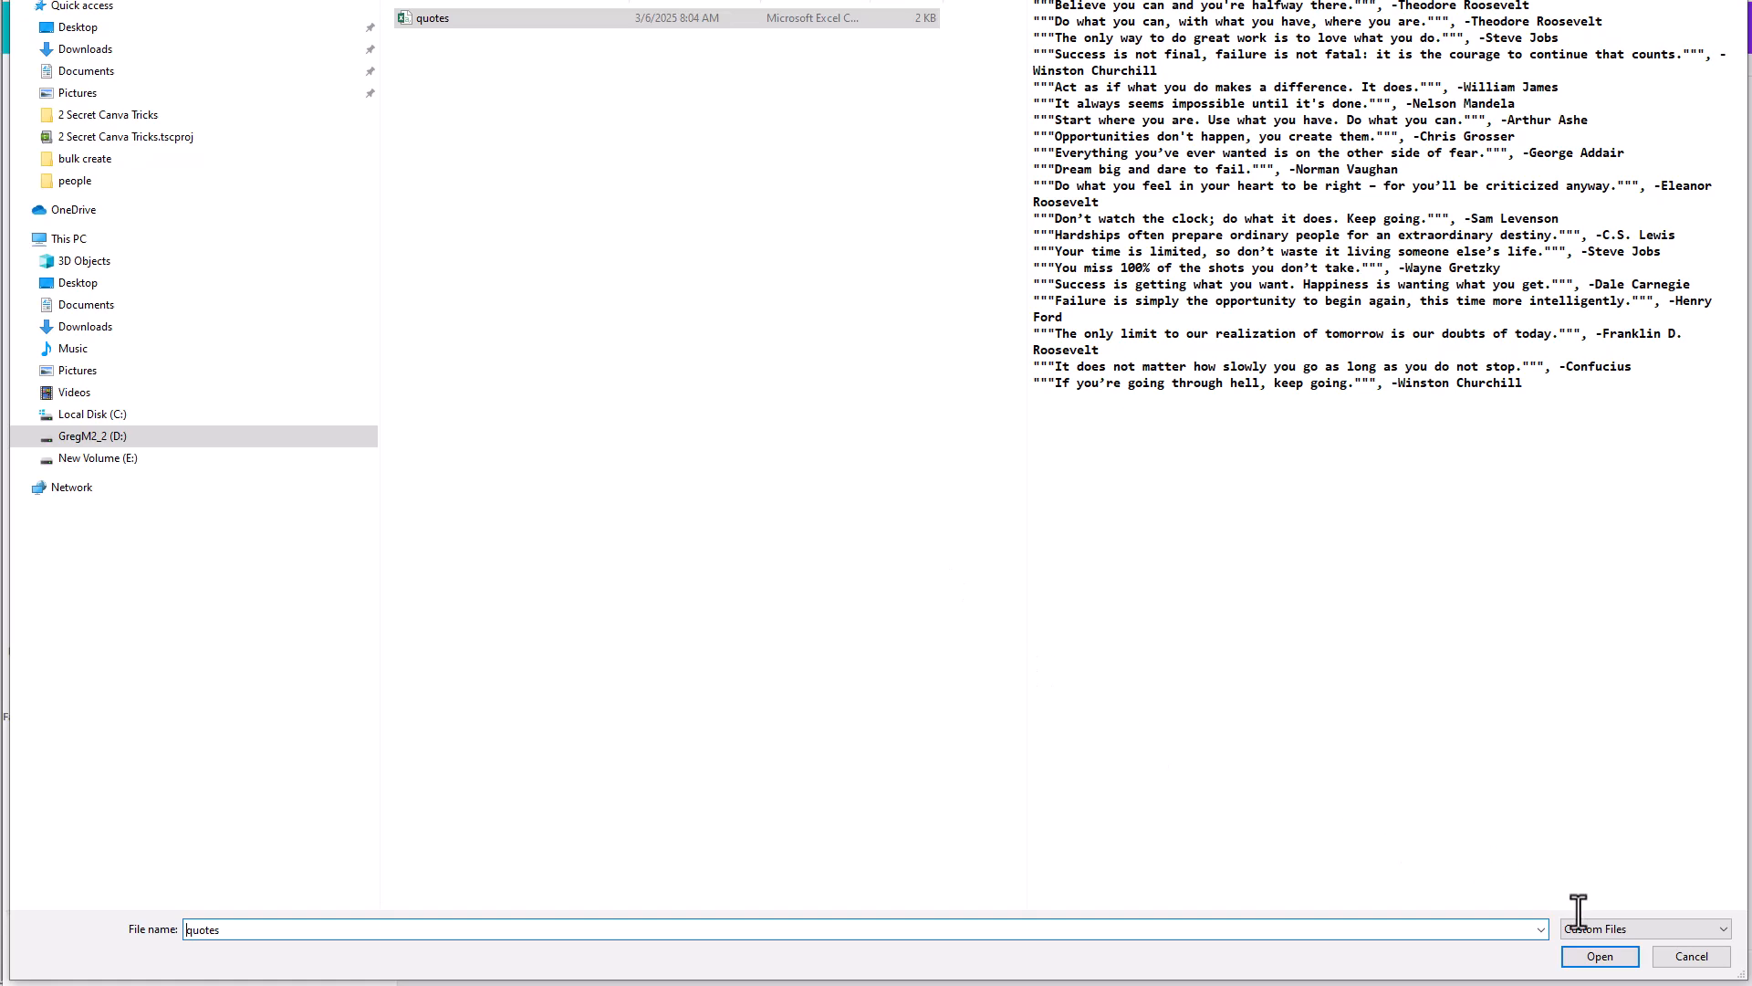
left_click(1602, 955)
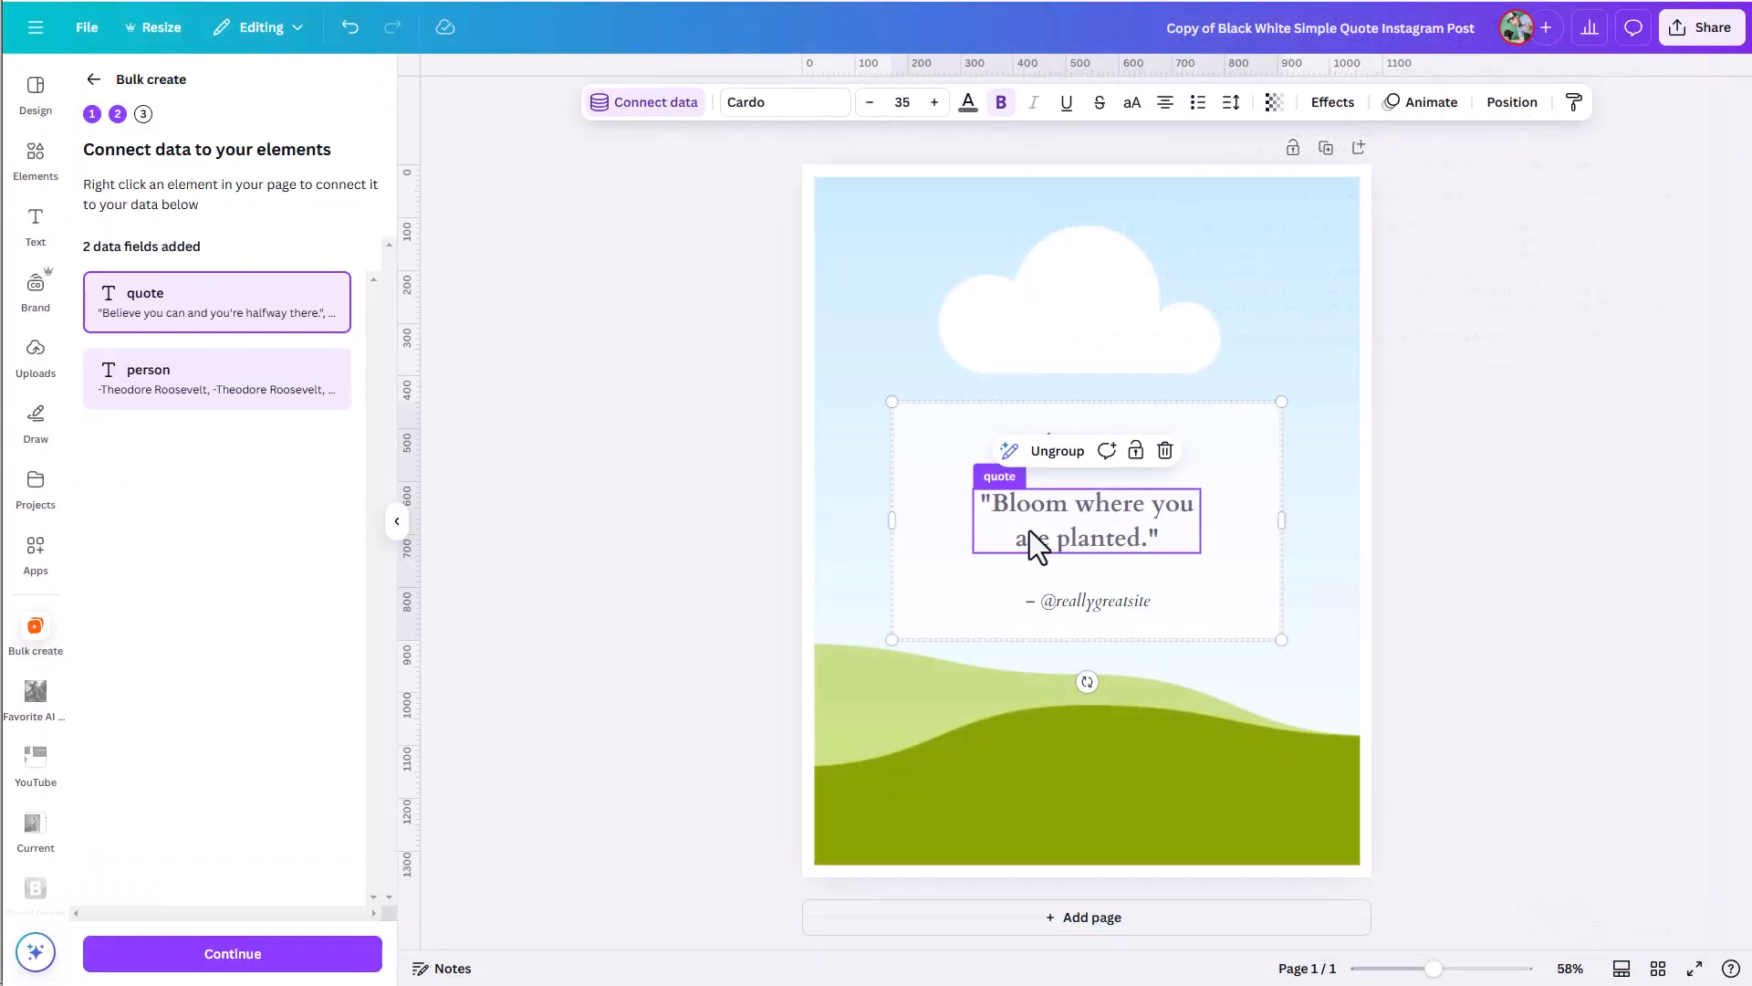
Check the attribution line's connection to the "person" field and generate 20 Daily Motivation designs from all data rows.
left_click(1068, 605)
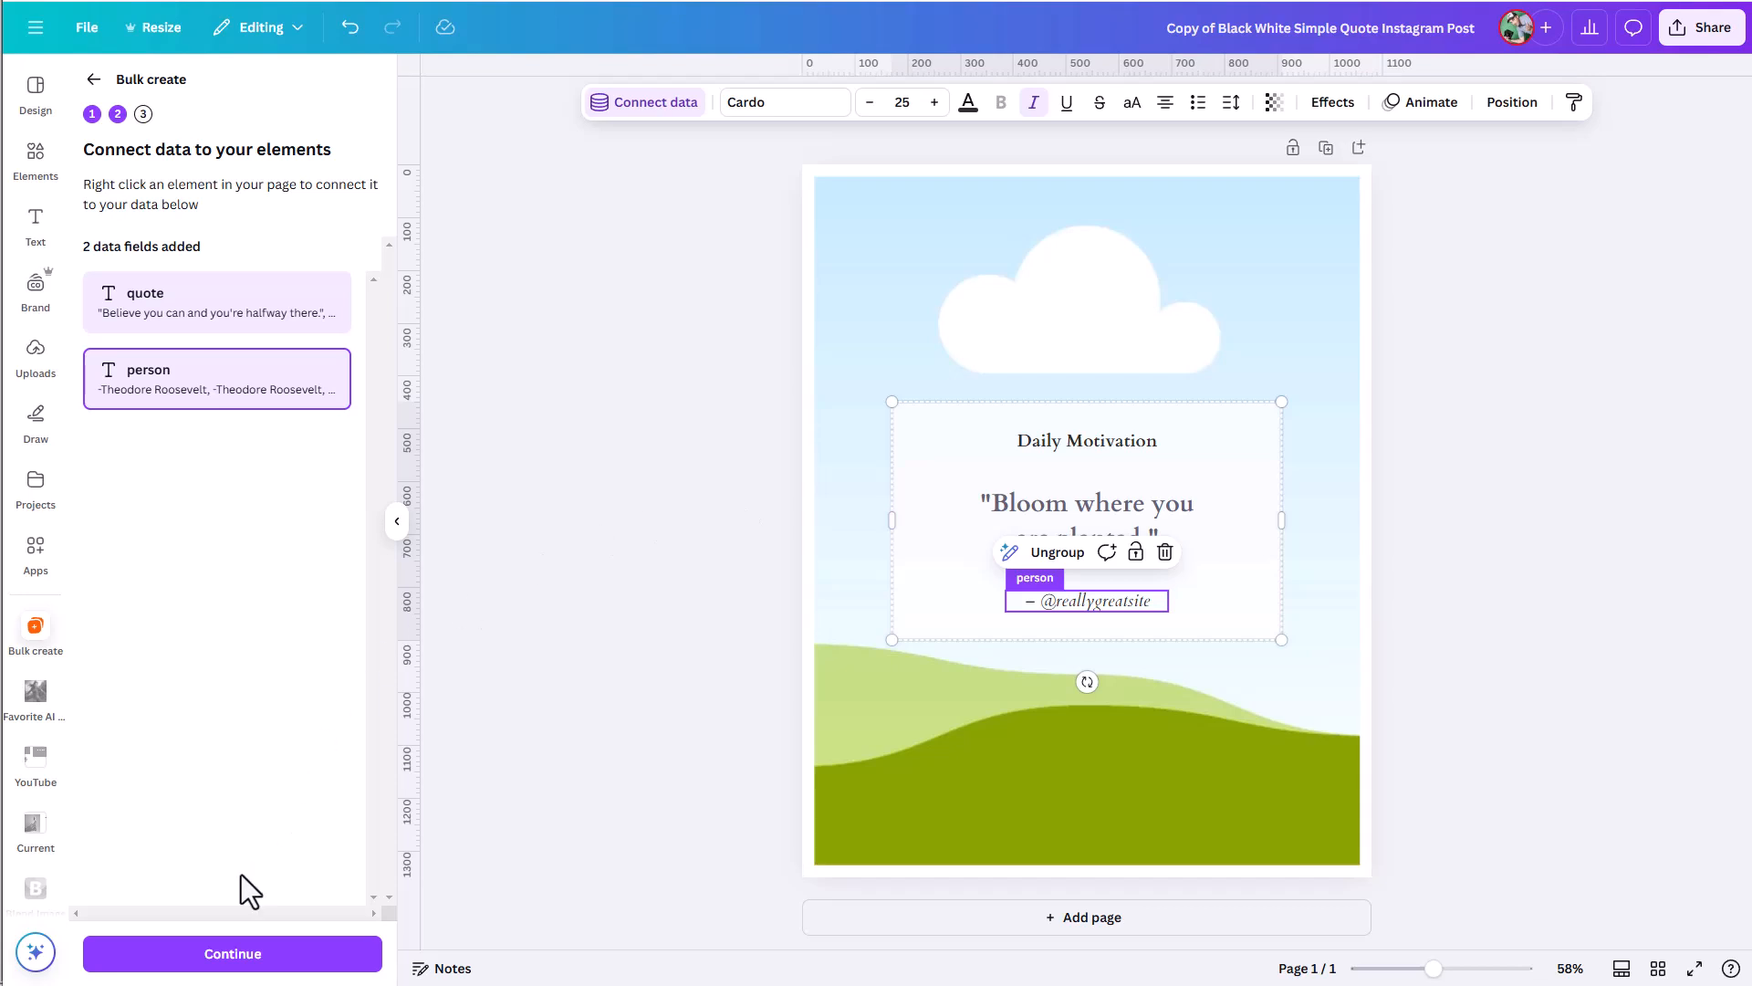
left_click(243, 958)
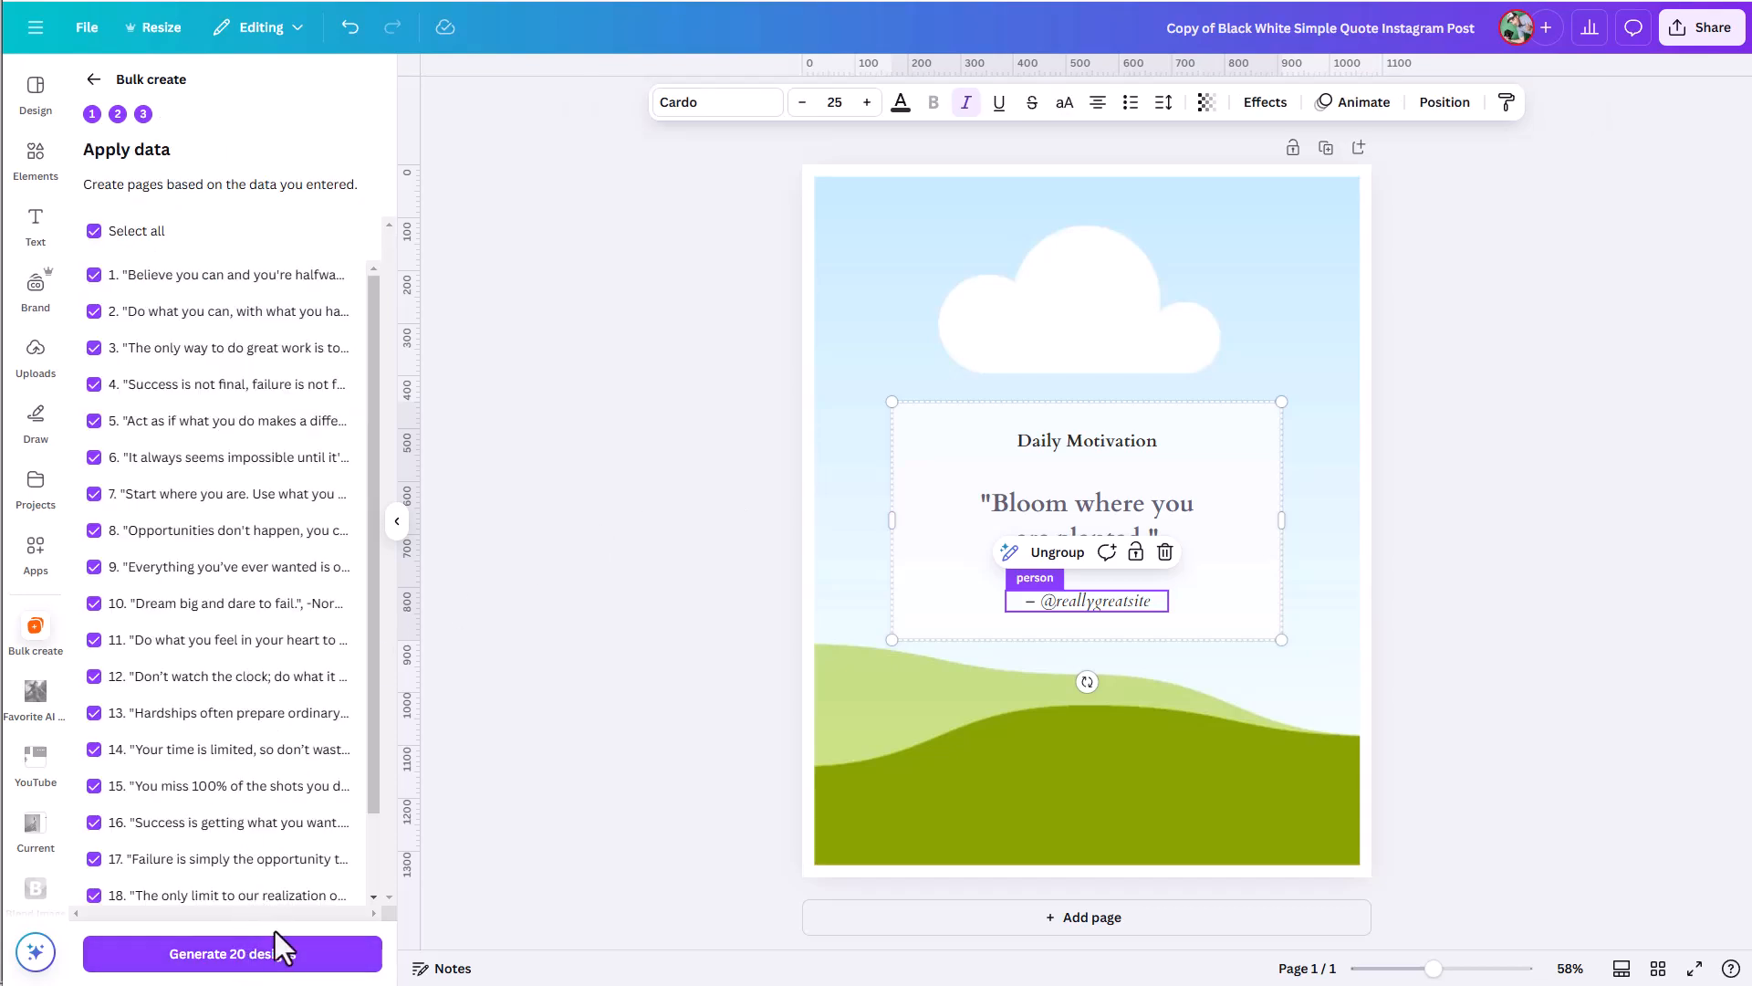
left_click(269, 955)
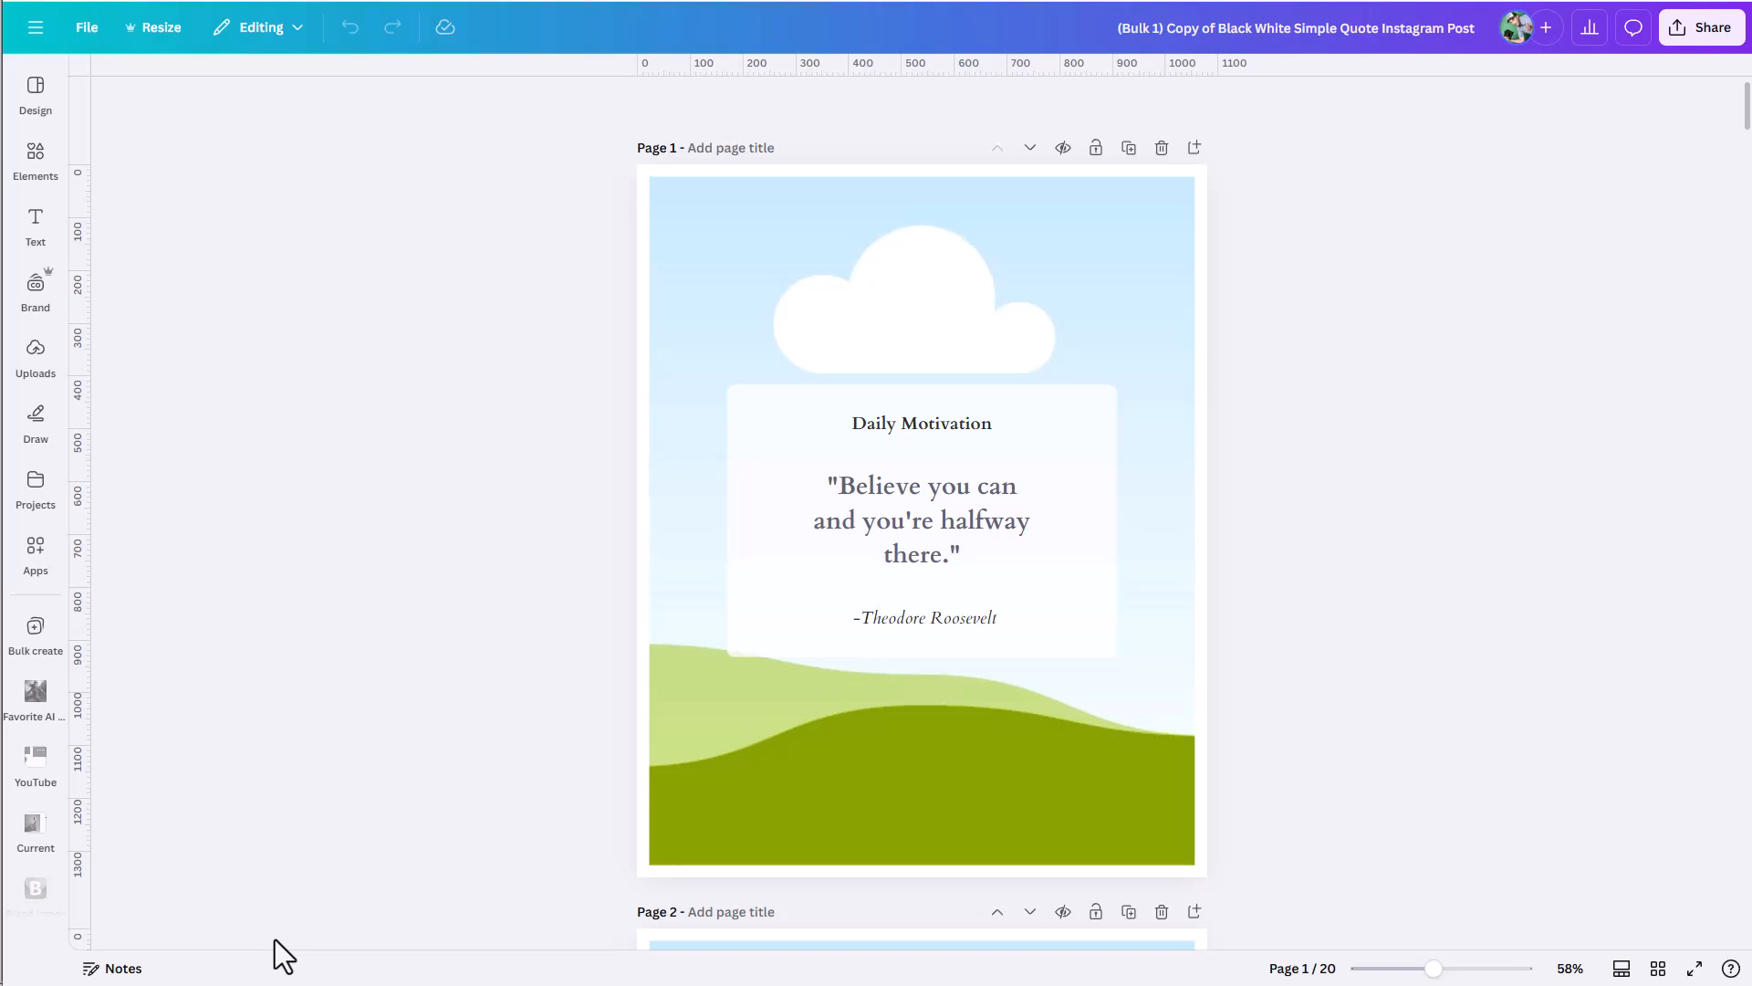
Look over the first generated Daily Motivation pages and search the elements library for "nature".
scroll(1186, 817, "down", 10)
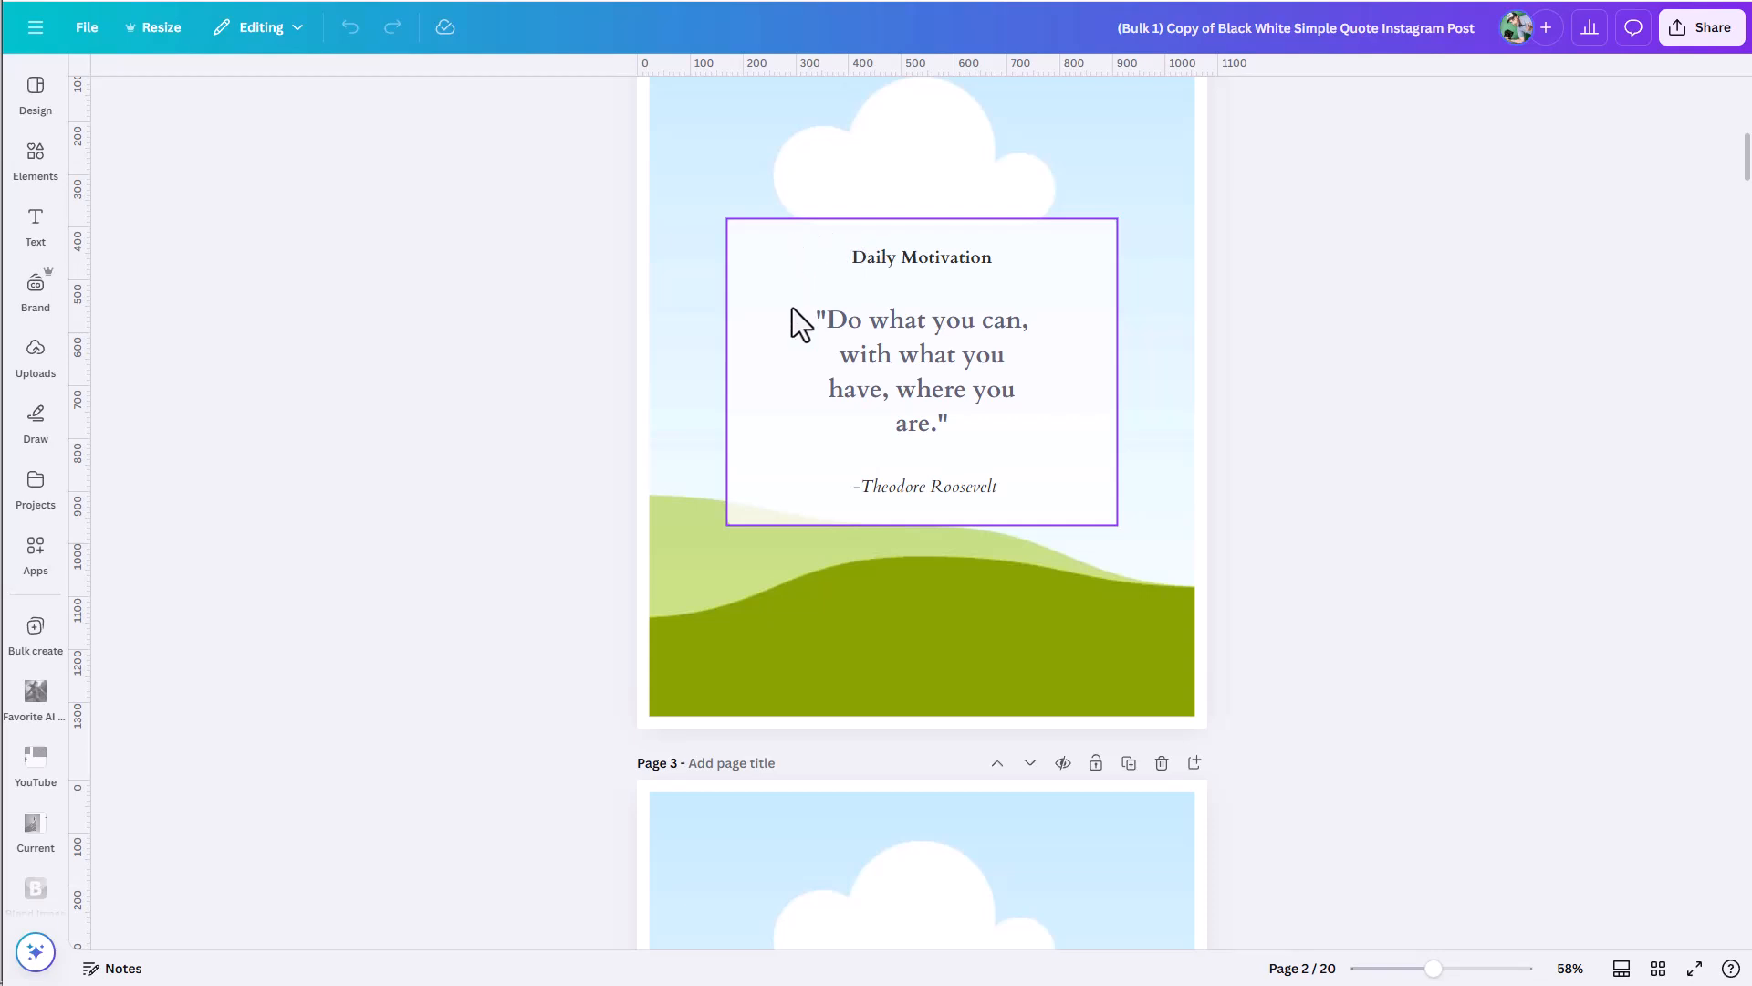
scroll(883, 664, "down", 10)
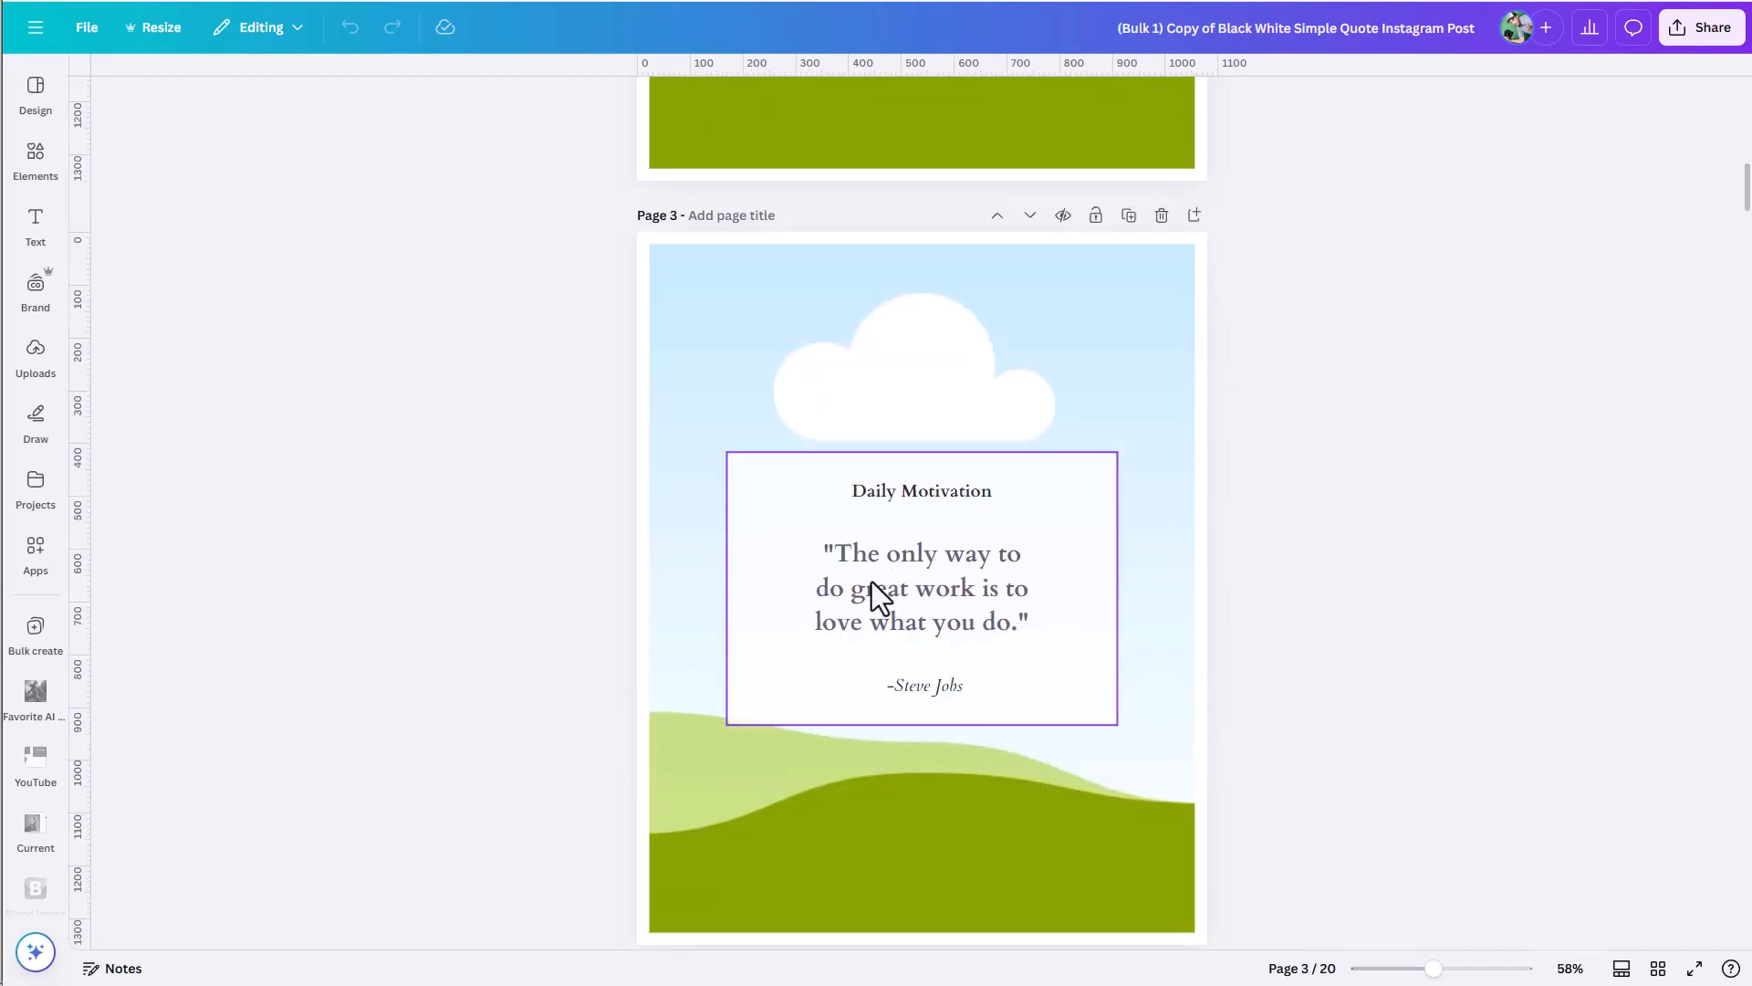
scroll(872, 583, "down", 3)
left_click_drag(1419, 974, 1406, 967)
left_click(35, 156)
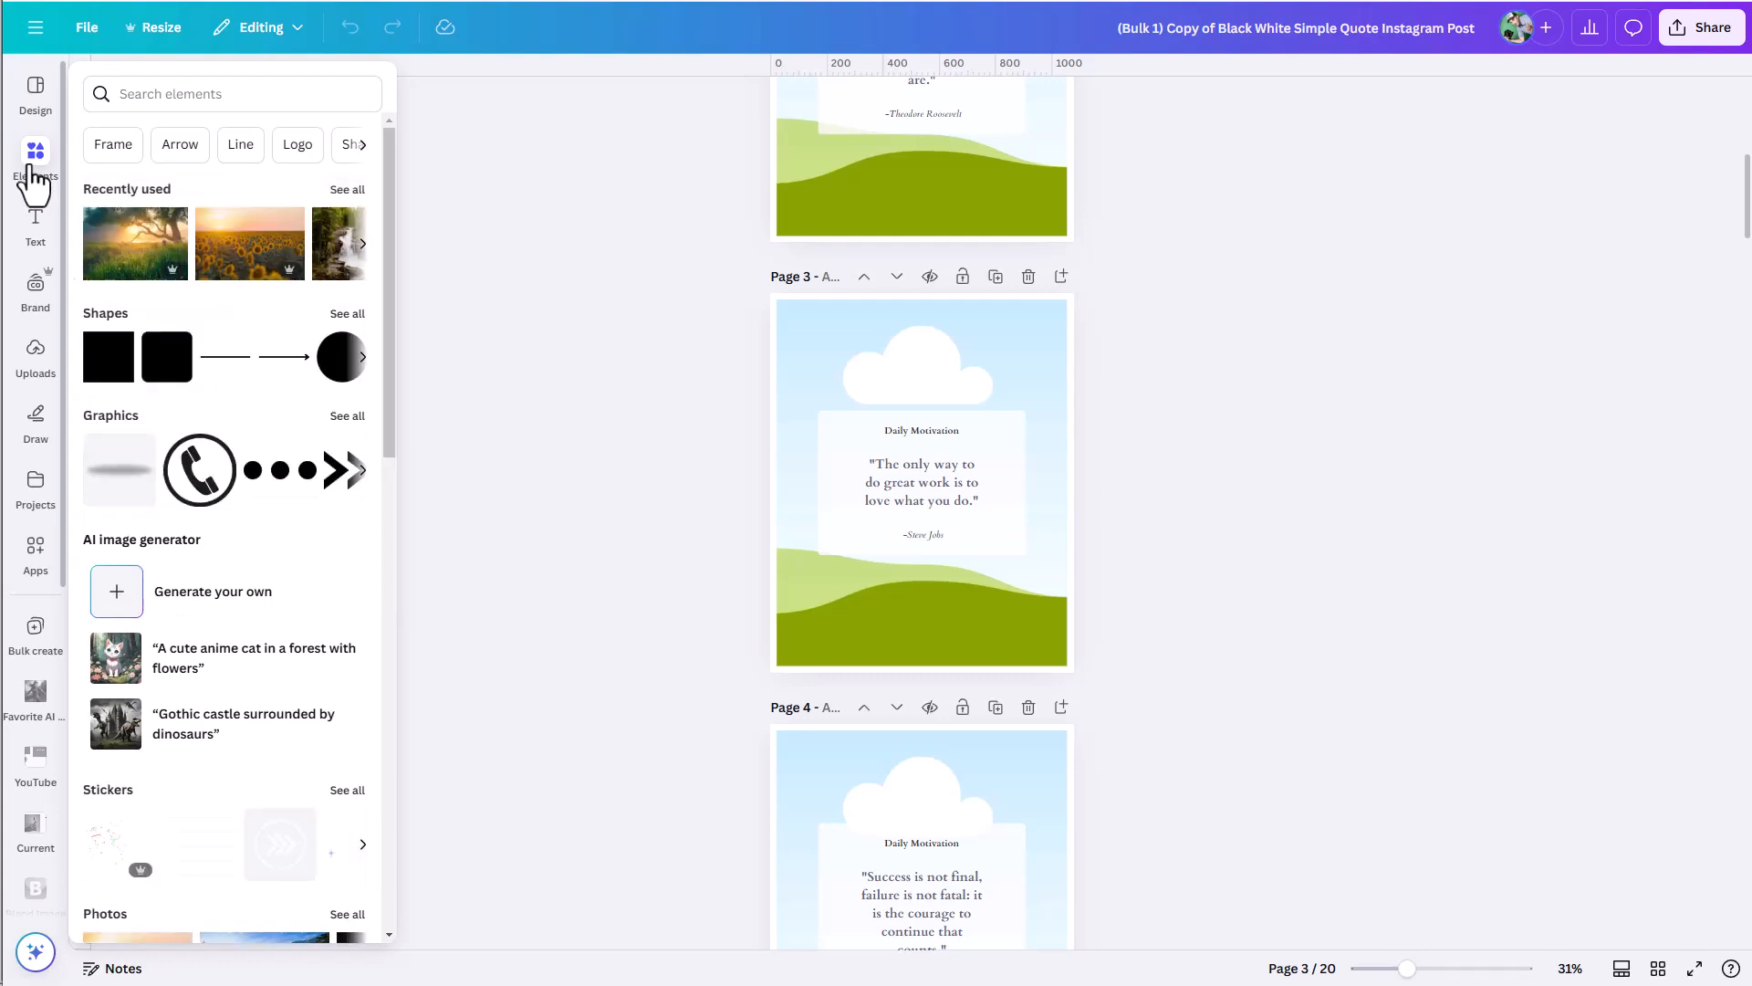
left_click(141, 87)
type("nature")
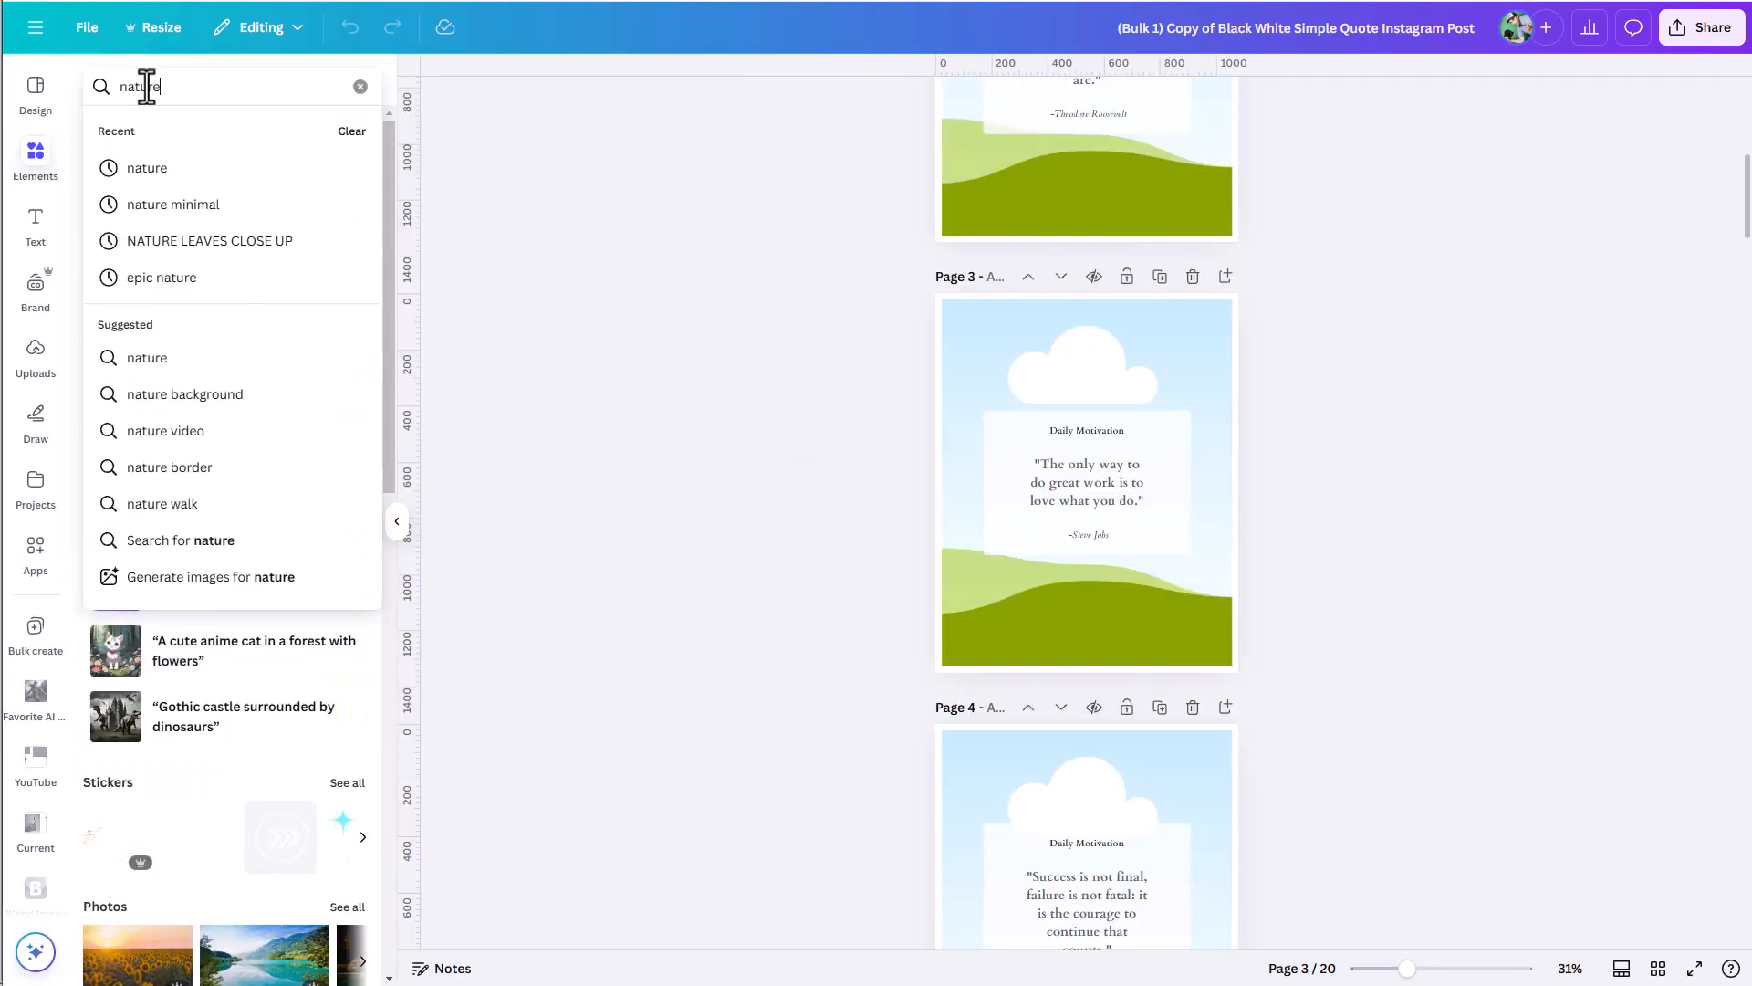
key("Return")
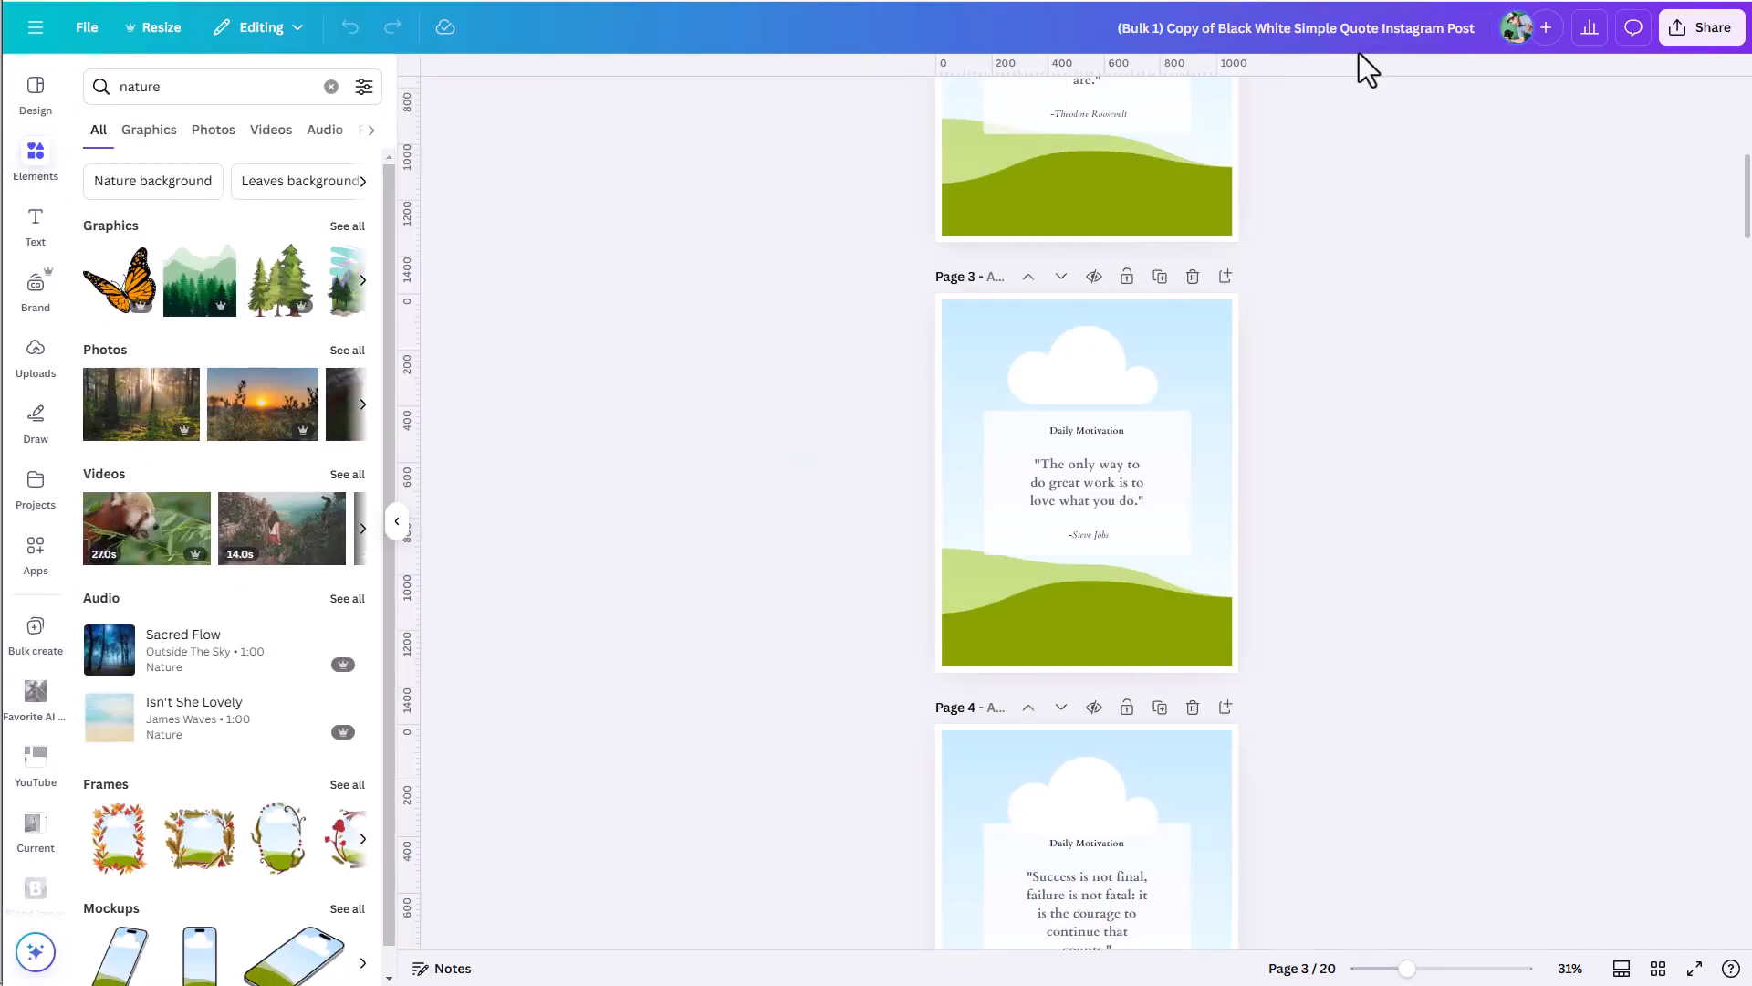
Show all nature photos and fill the page 1 background with the sunlit forest and page 2 with the sunset photo.
scroll(1189, 336, "up", 6)
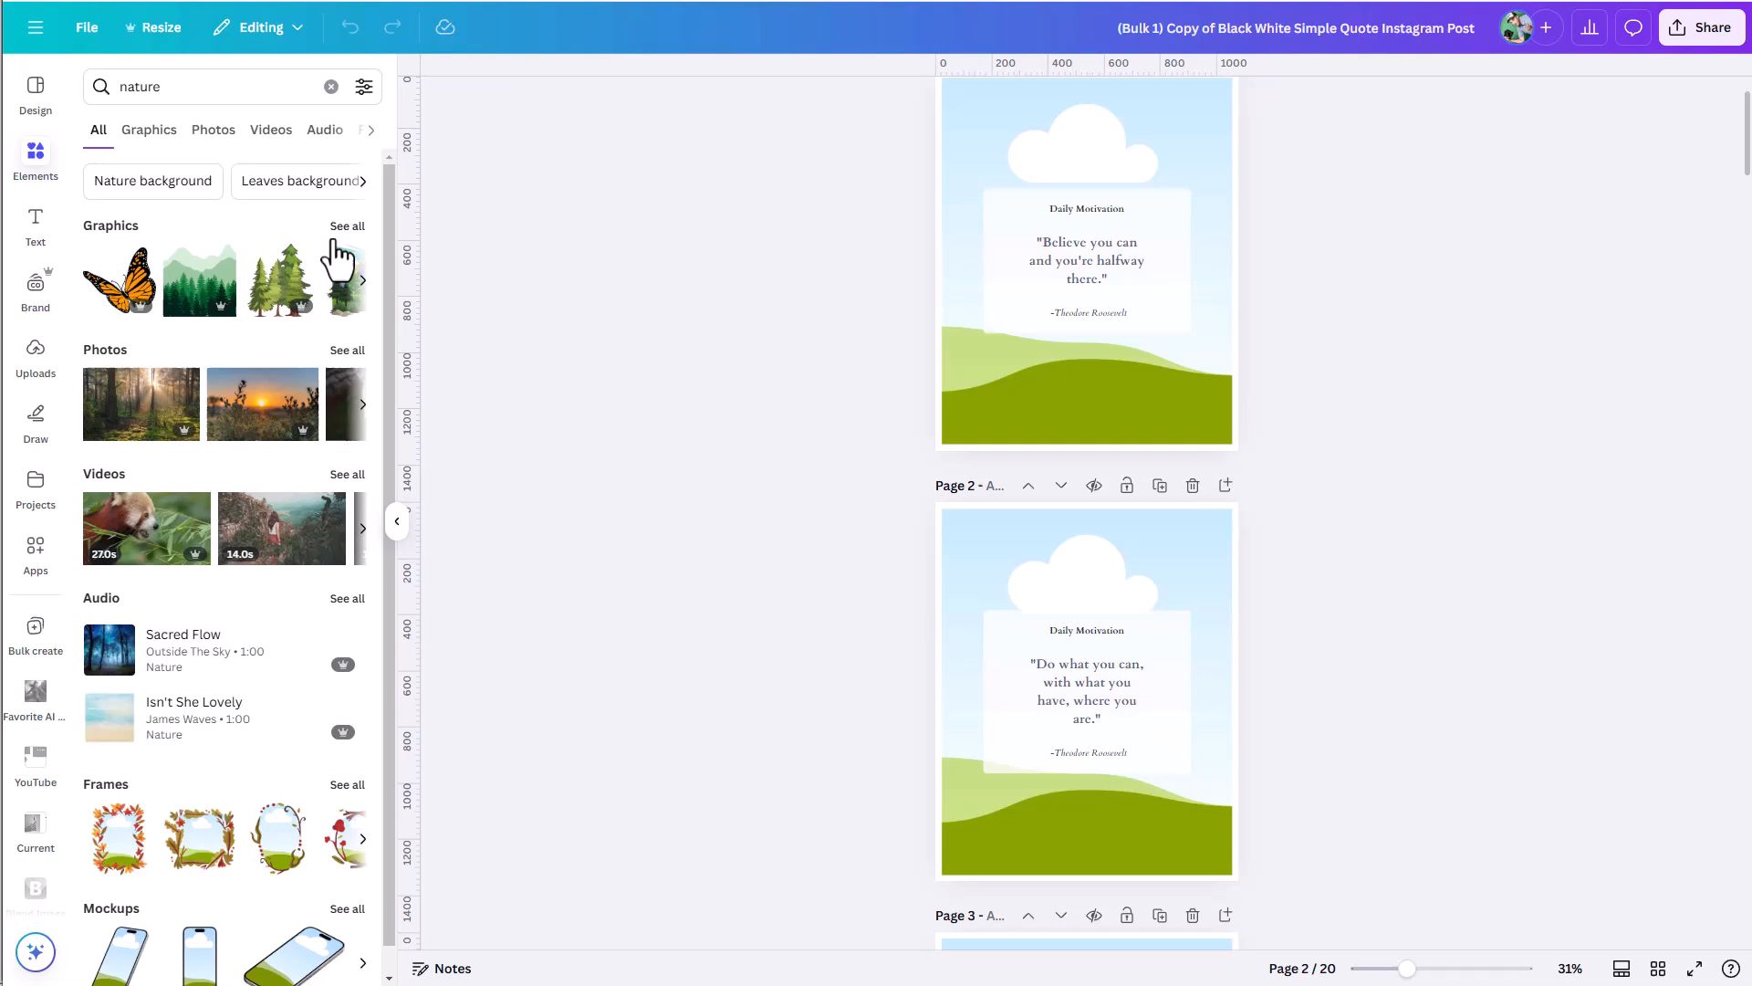
left_click(346, 349)
left_click_drag(167, 281, 1017, 430)
left_click_drag(301, 265, 991, 556)
Fill the page 3 background with the hand holding a leaf and the page 4 background with the bamboo forest photo.
scroll(1049, 527, "down", 8)
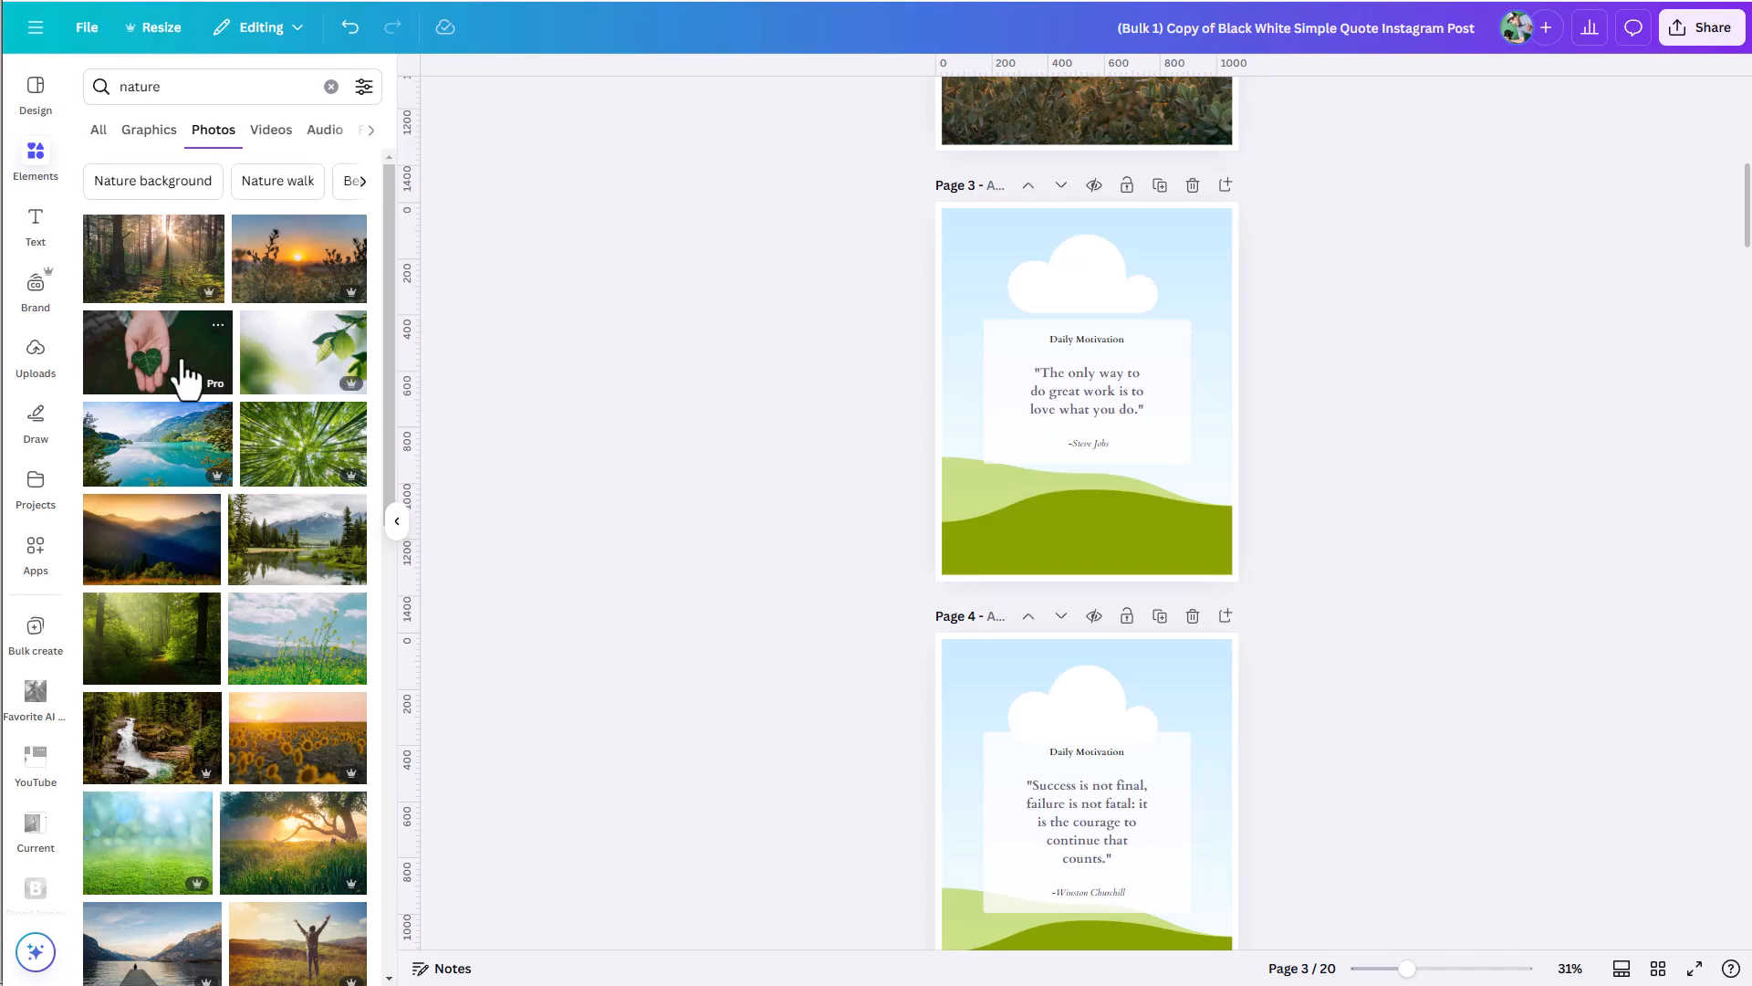
left_click_drag(177, 379, 1036, 540)
left_click_drag(302, 461, 1017, 671)
Fill the page 5 background with the golden mountain photo and the page 6 background with the sunflower field photo.
scroll(687, 690, "down", 5)
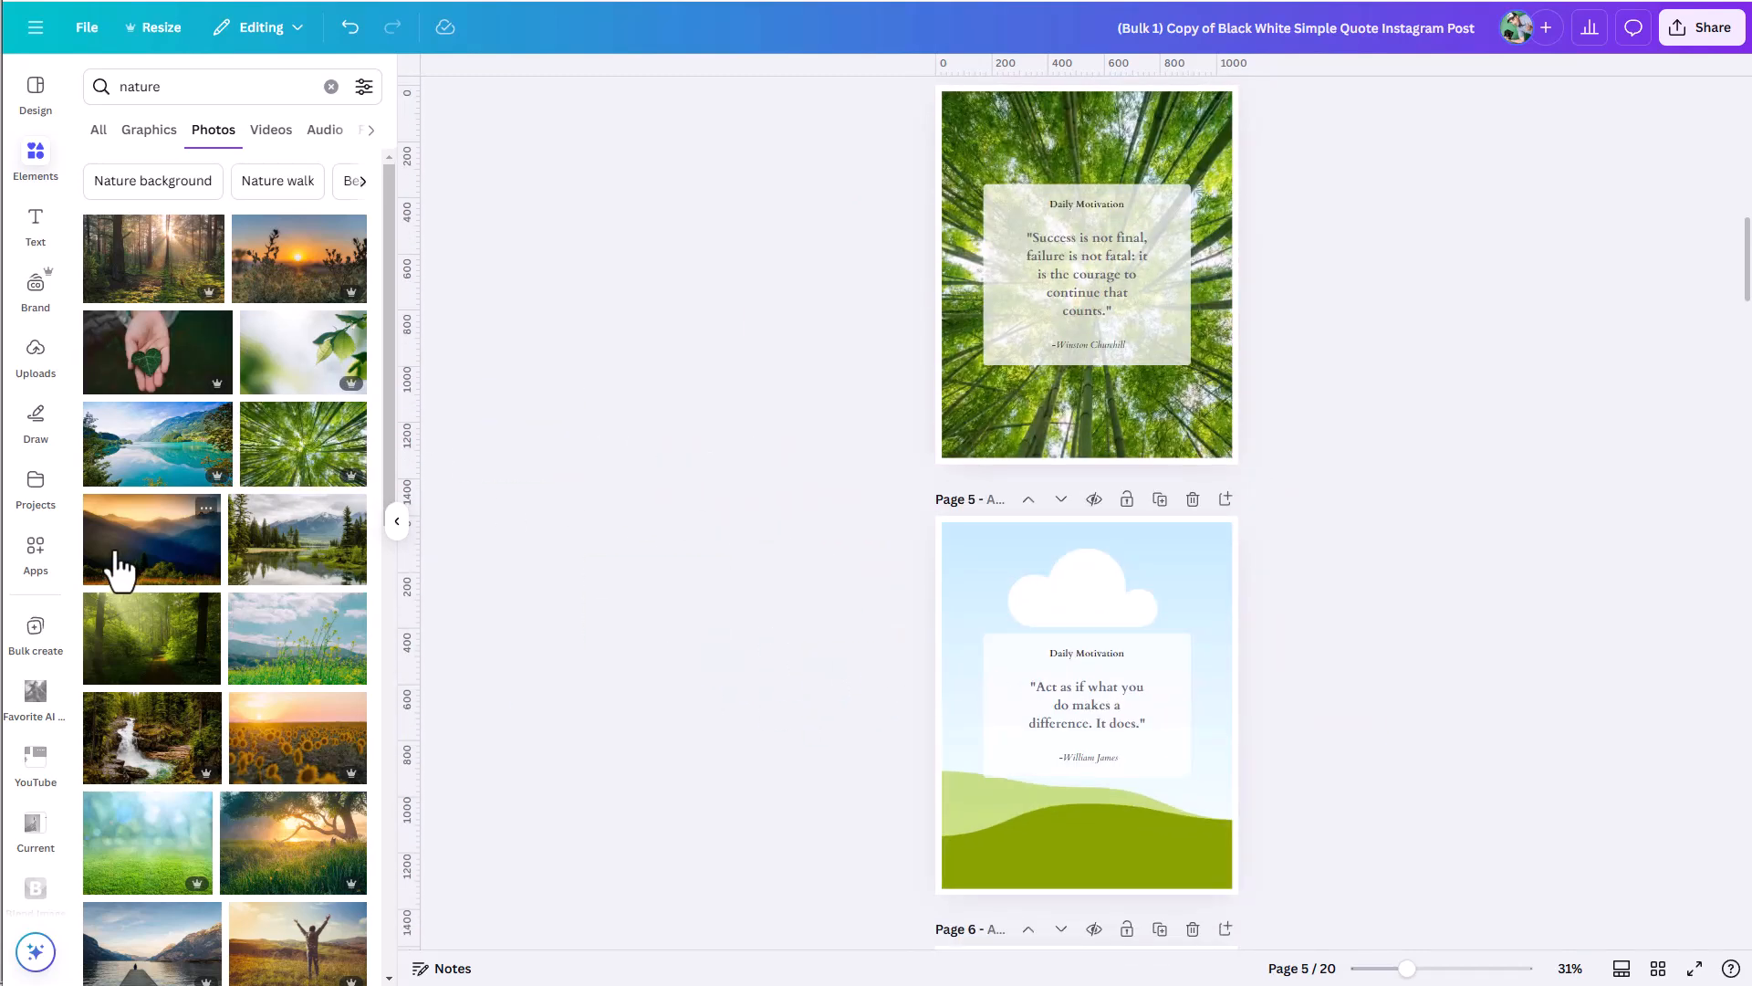
left_click_drag(117, 567, 997, 575)
scroll(1109, 710, "down", 5)
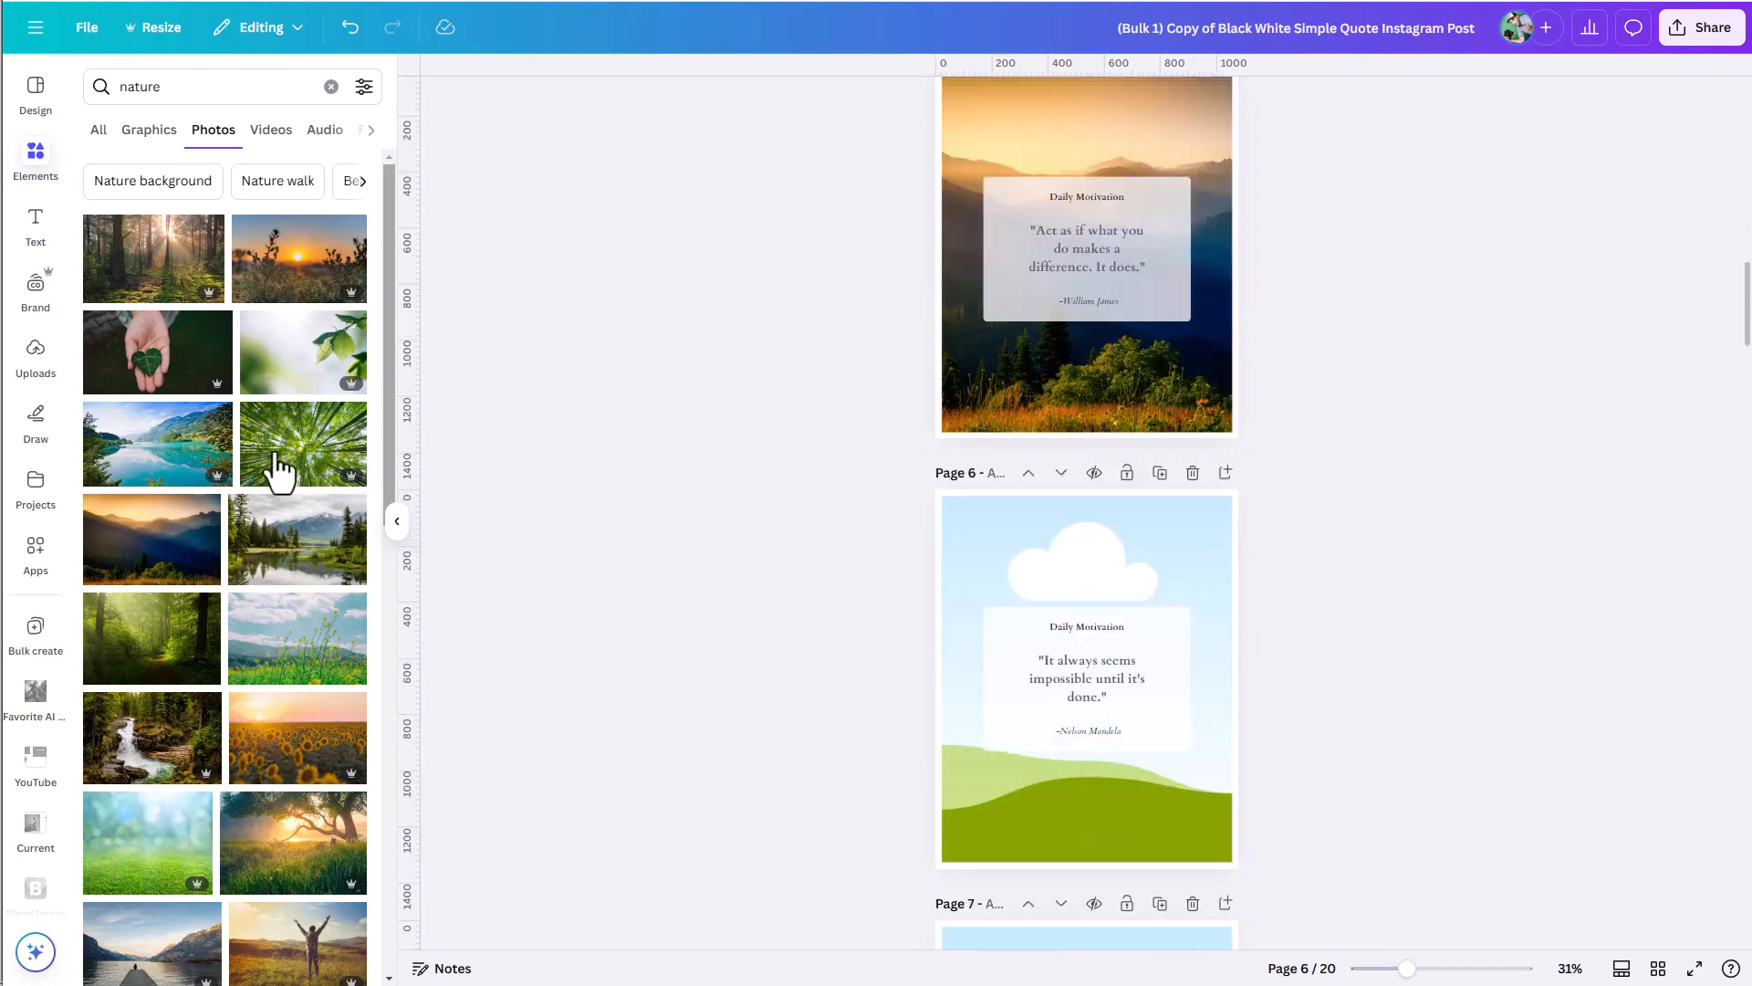
left_click_drag(203, 657, 114, 662)
left_click_drag(292, 743, 1025, 551)
Review up close how the Daily Motivation cards fit their quotes on pages 4, 3 and 2.
left_click_drag(1408, 968, 1433, 967)
scroll(1322, 741, "up", 15)
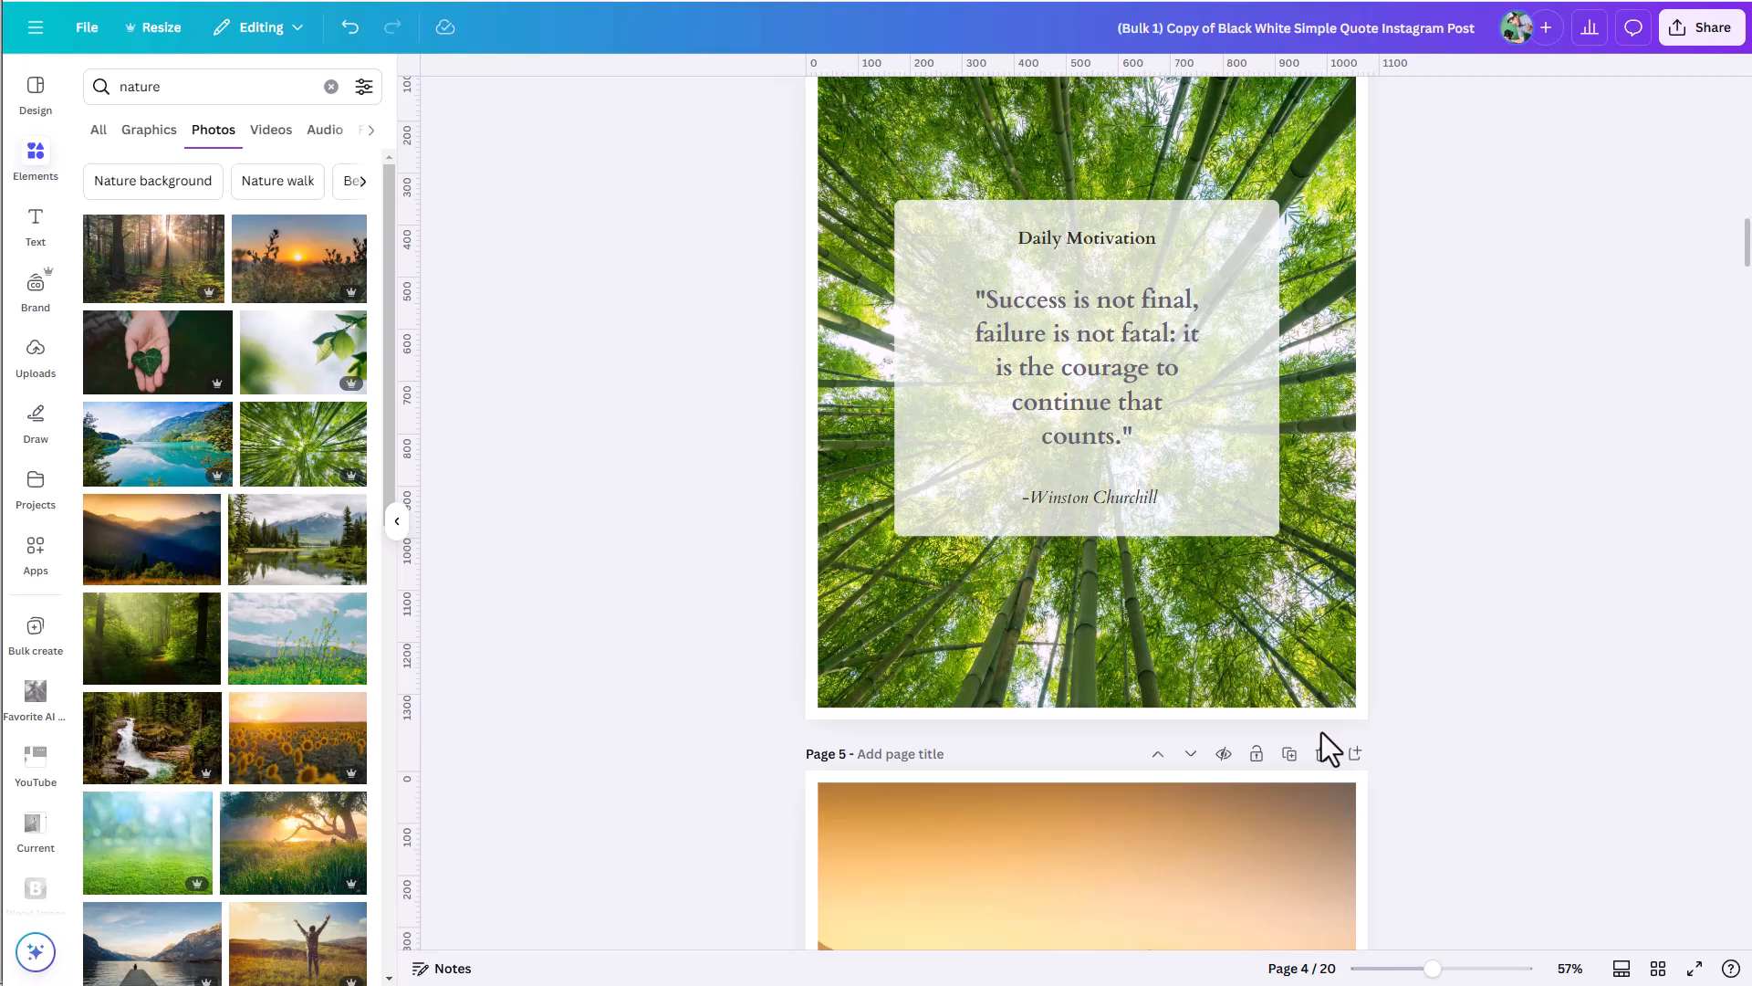
scroll(1321, 732, "up", 2)
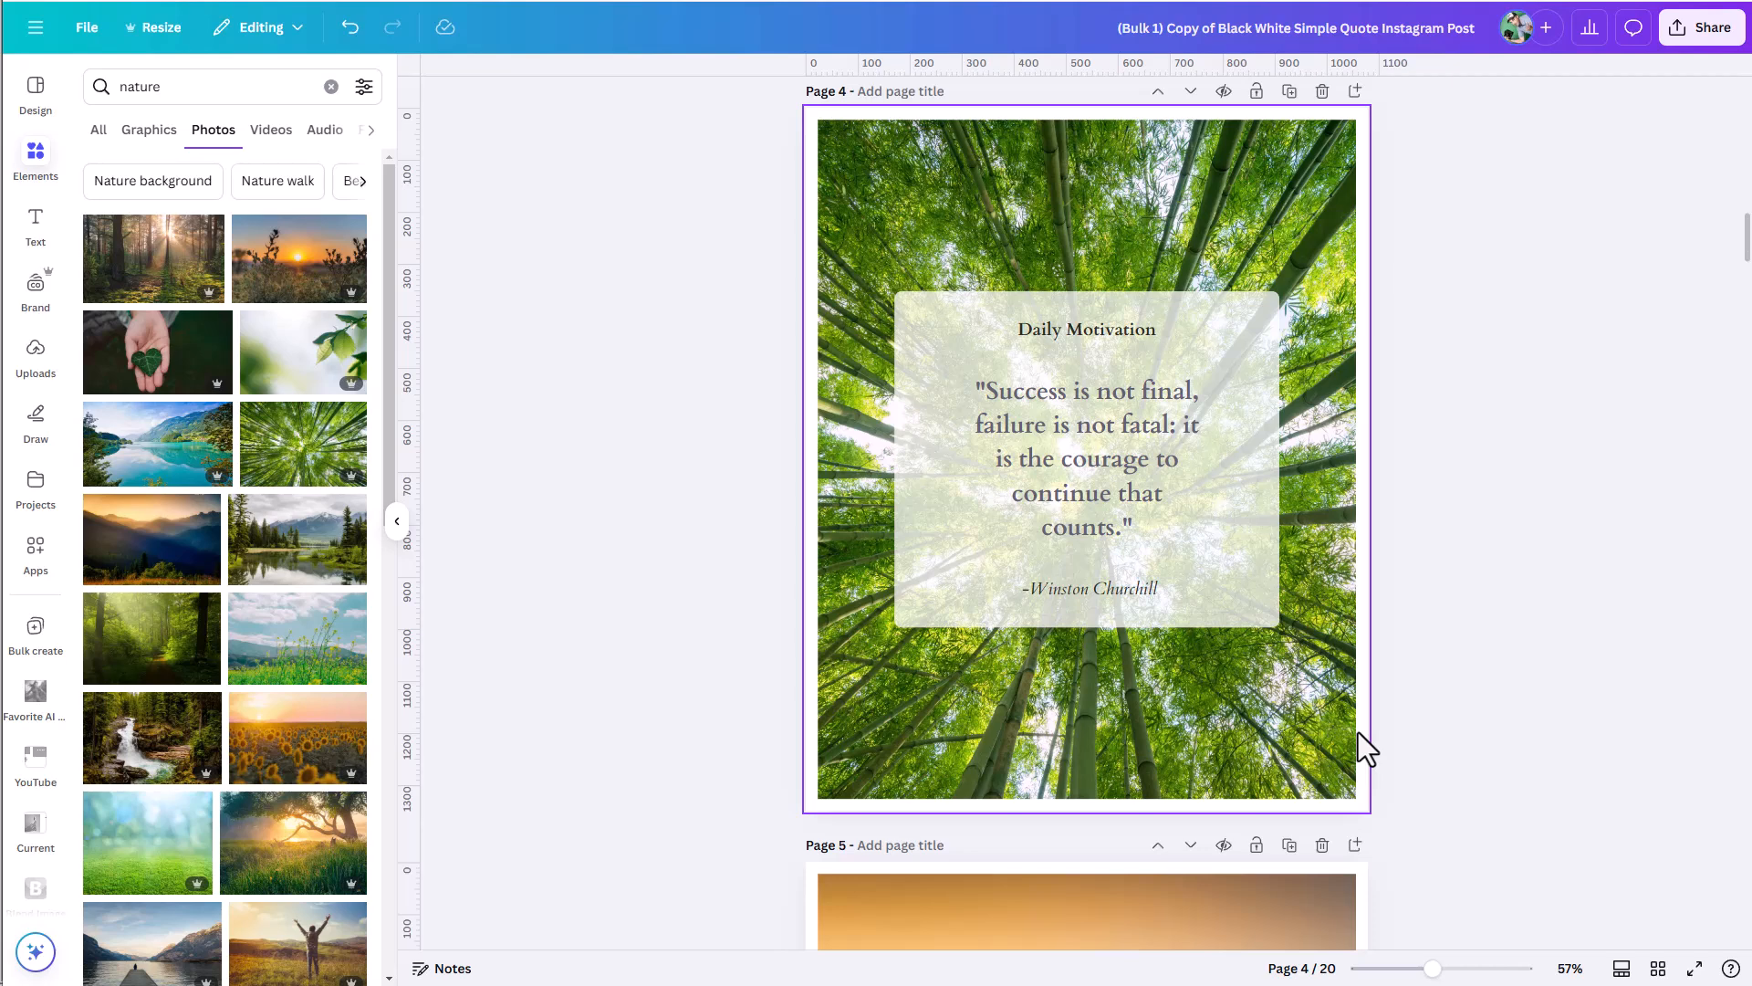
scroll(1478, 712, "up", 5)
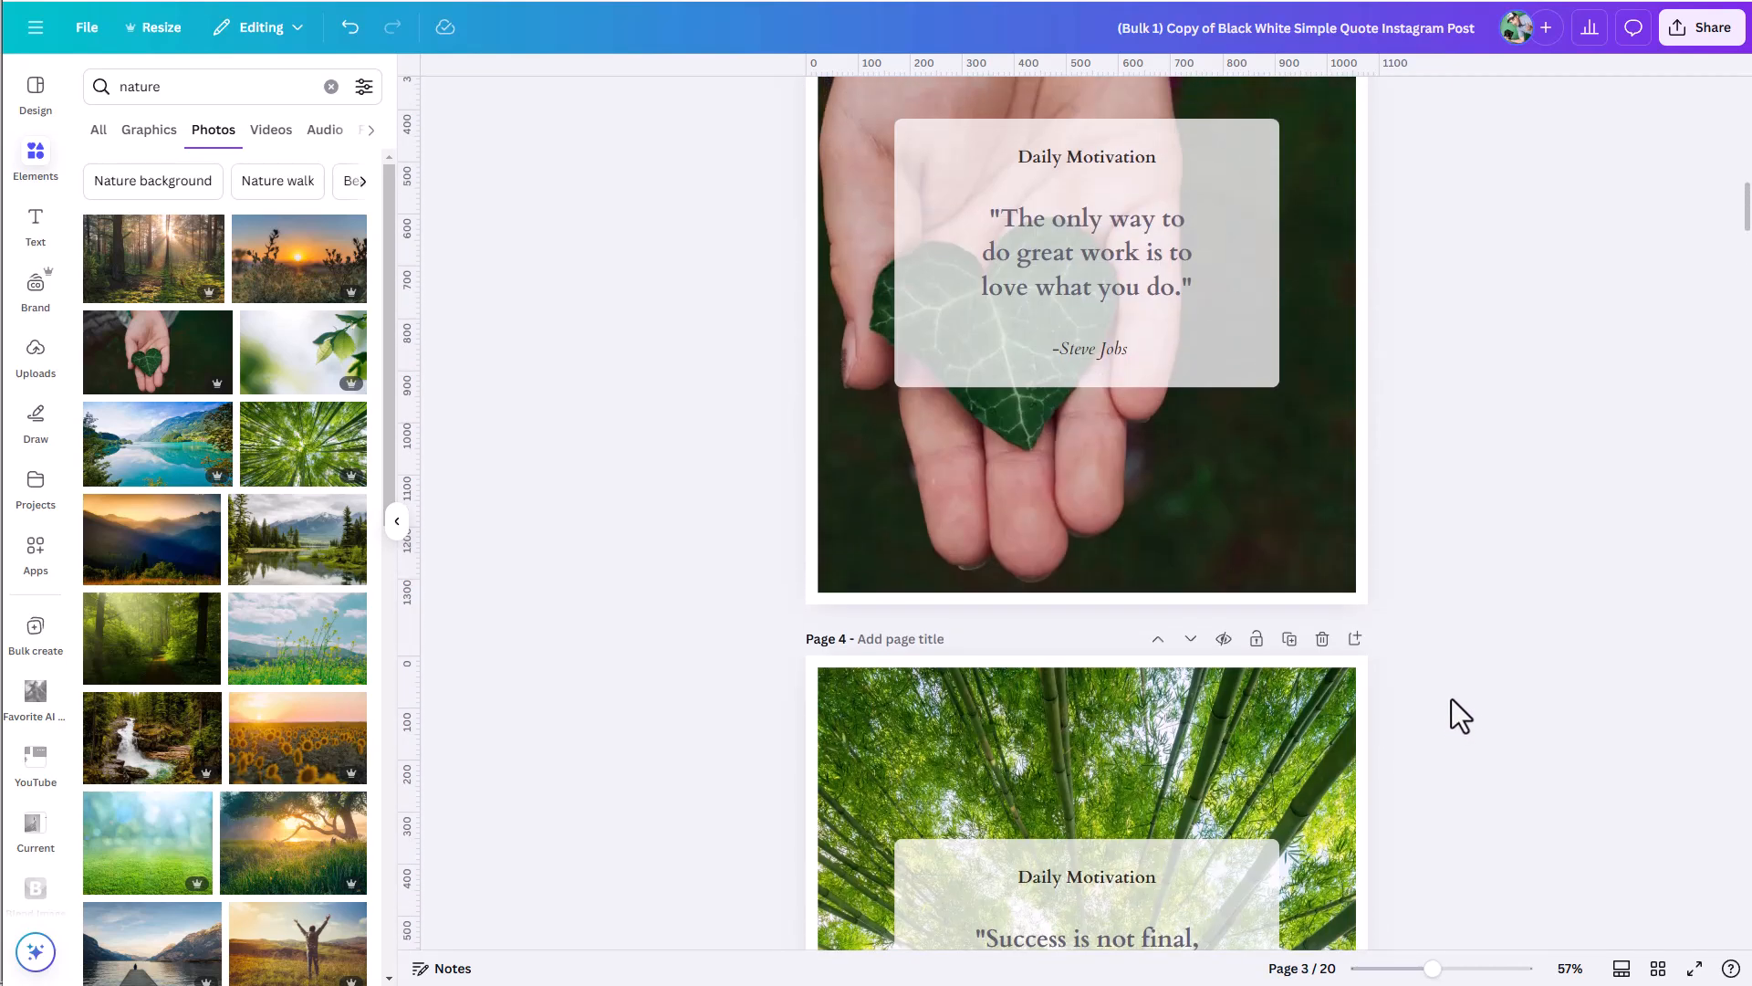
scroll(1451, 698, "up", 3)
scroll(1455, 697, "up", 5)
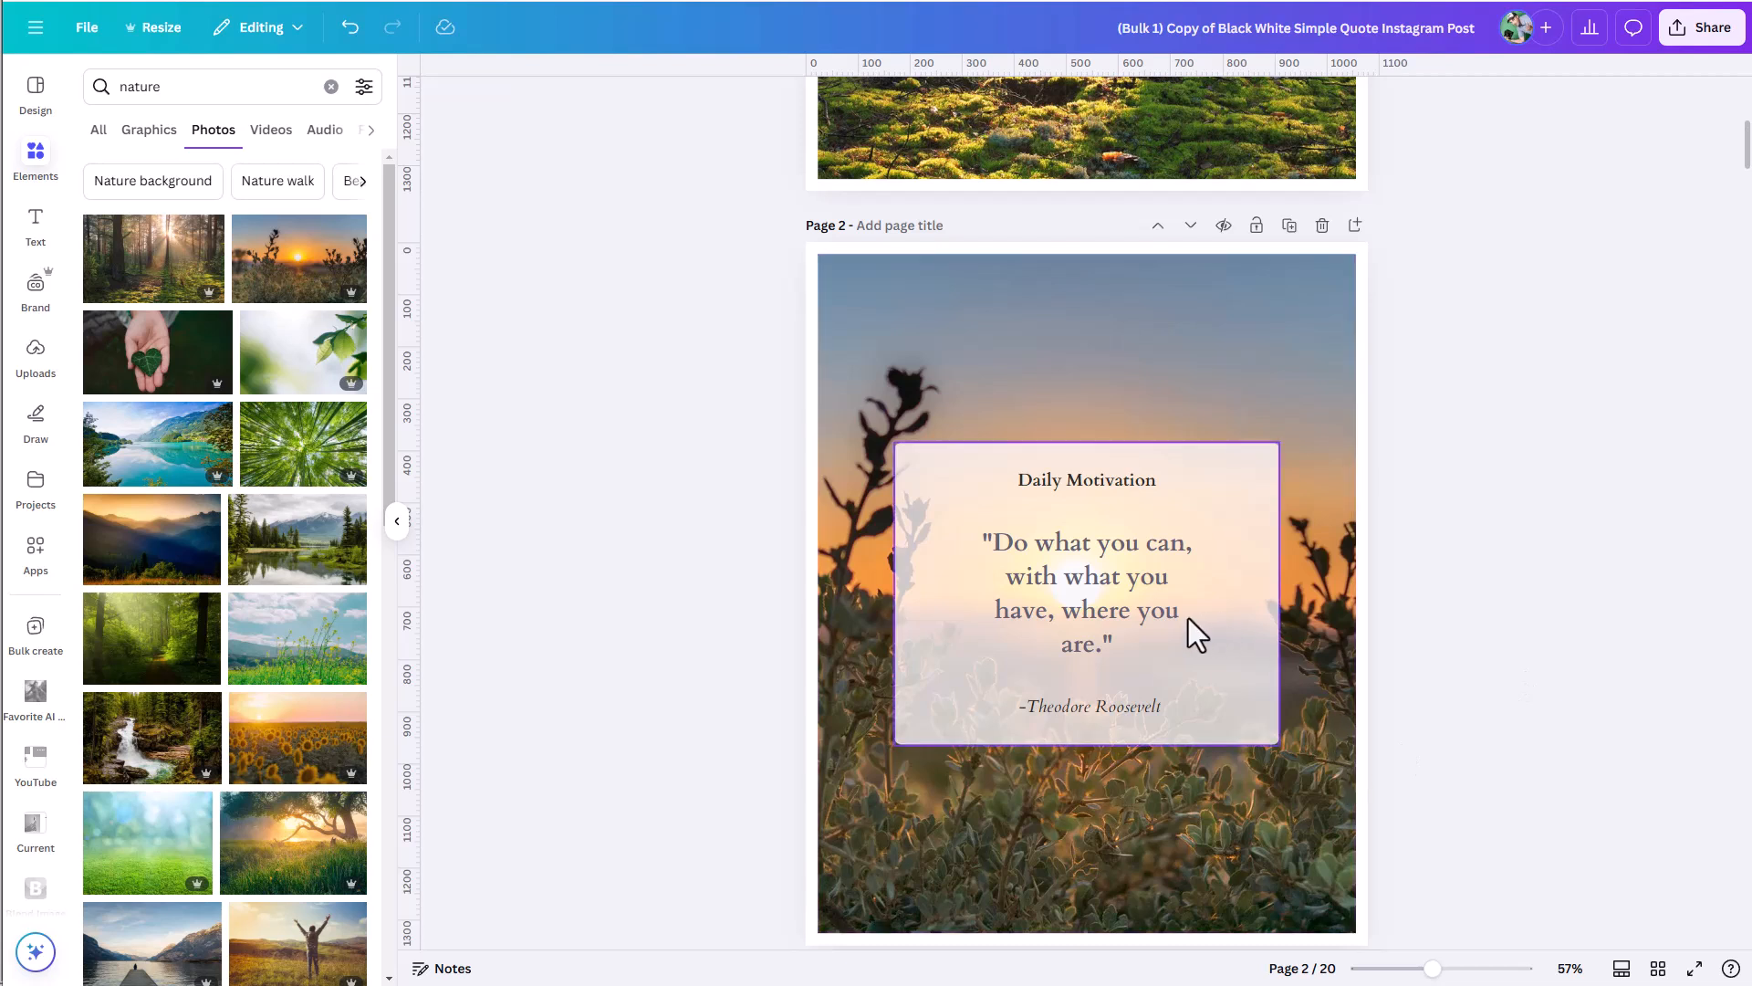
Ungroup the Daily Motivation card on page 2 and move its quote text box slightly within the card.
left_click(1070, 549)
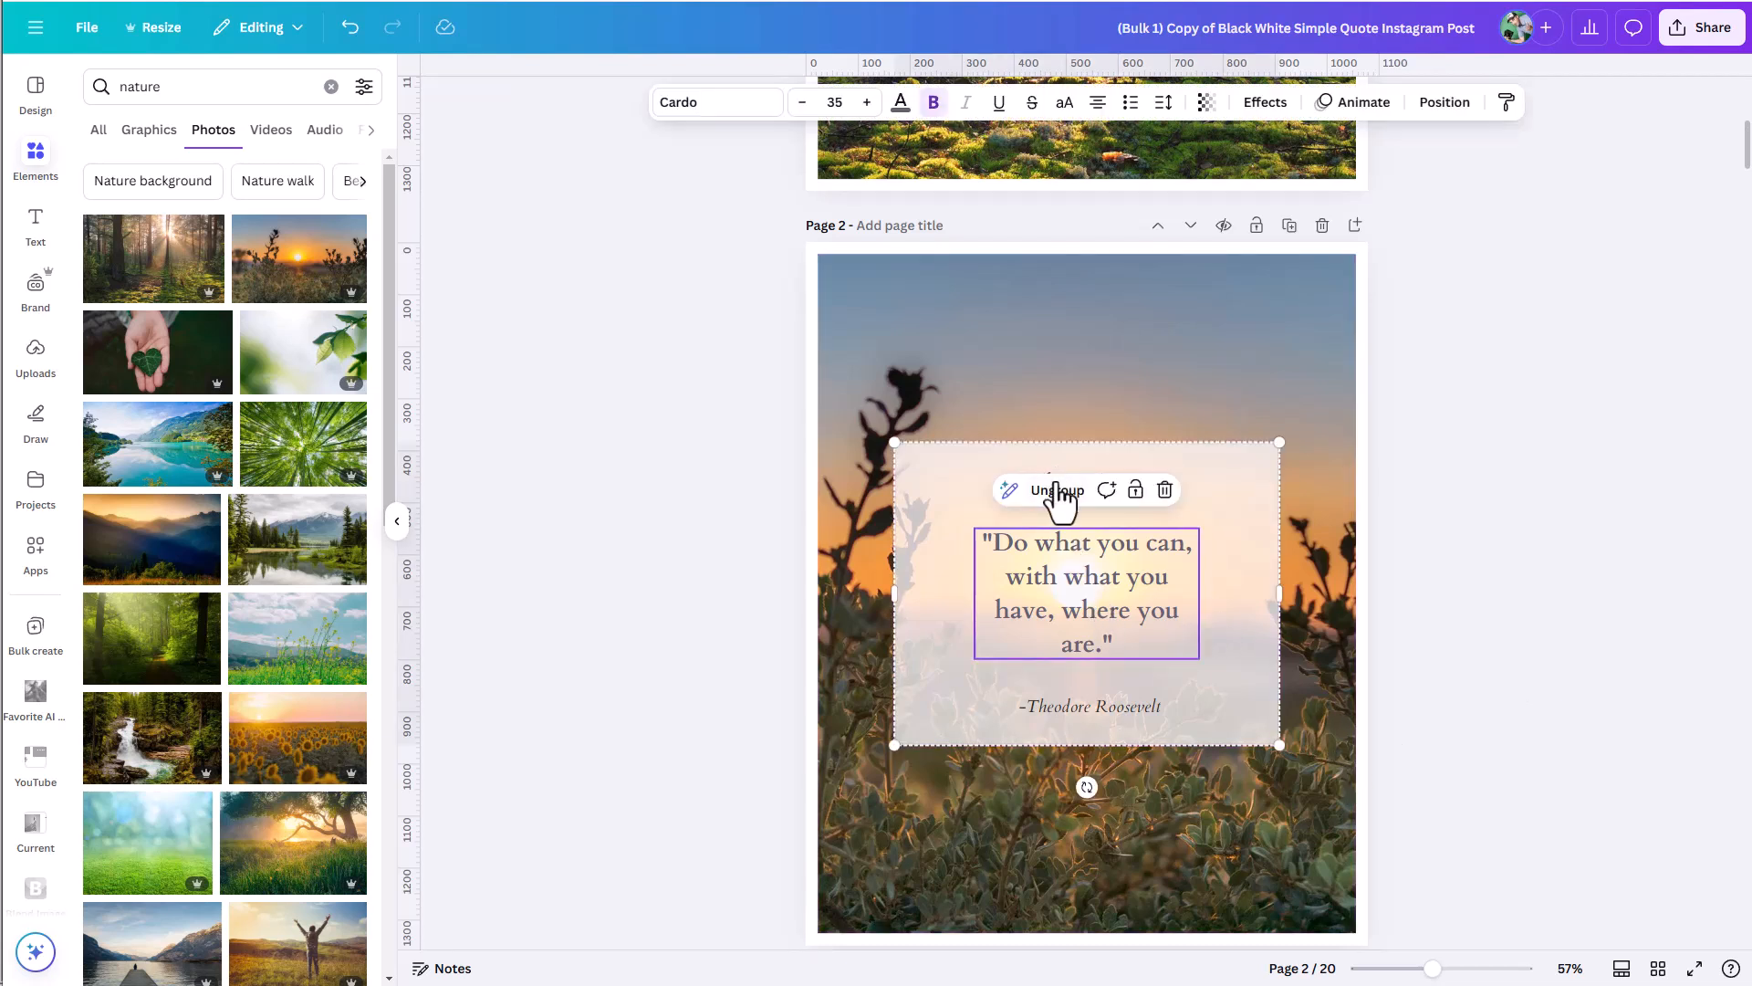
left_click(1124, 423)
left_click_drag(1094, 573, 1130, 585)
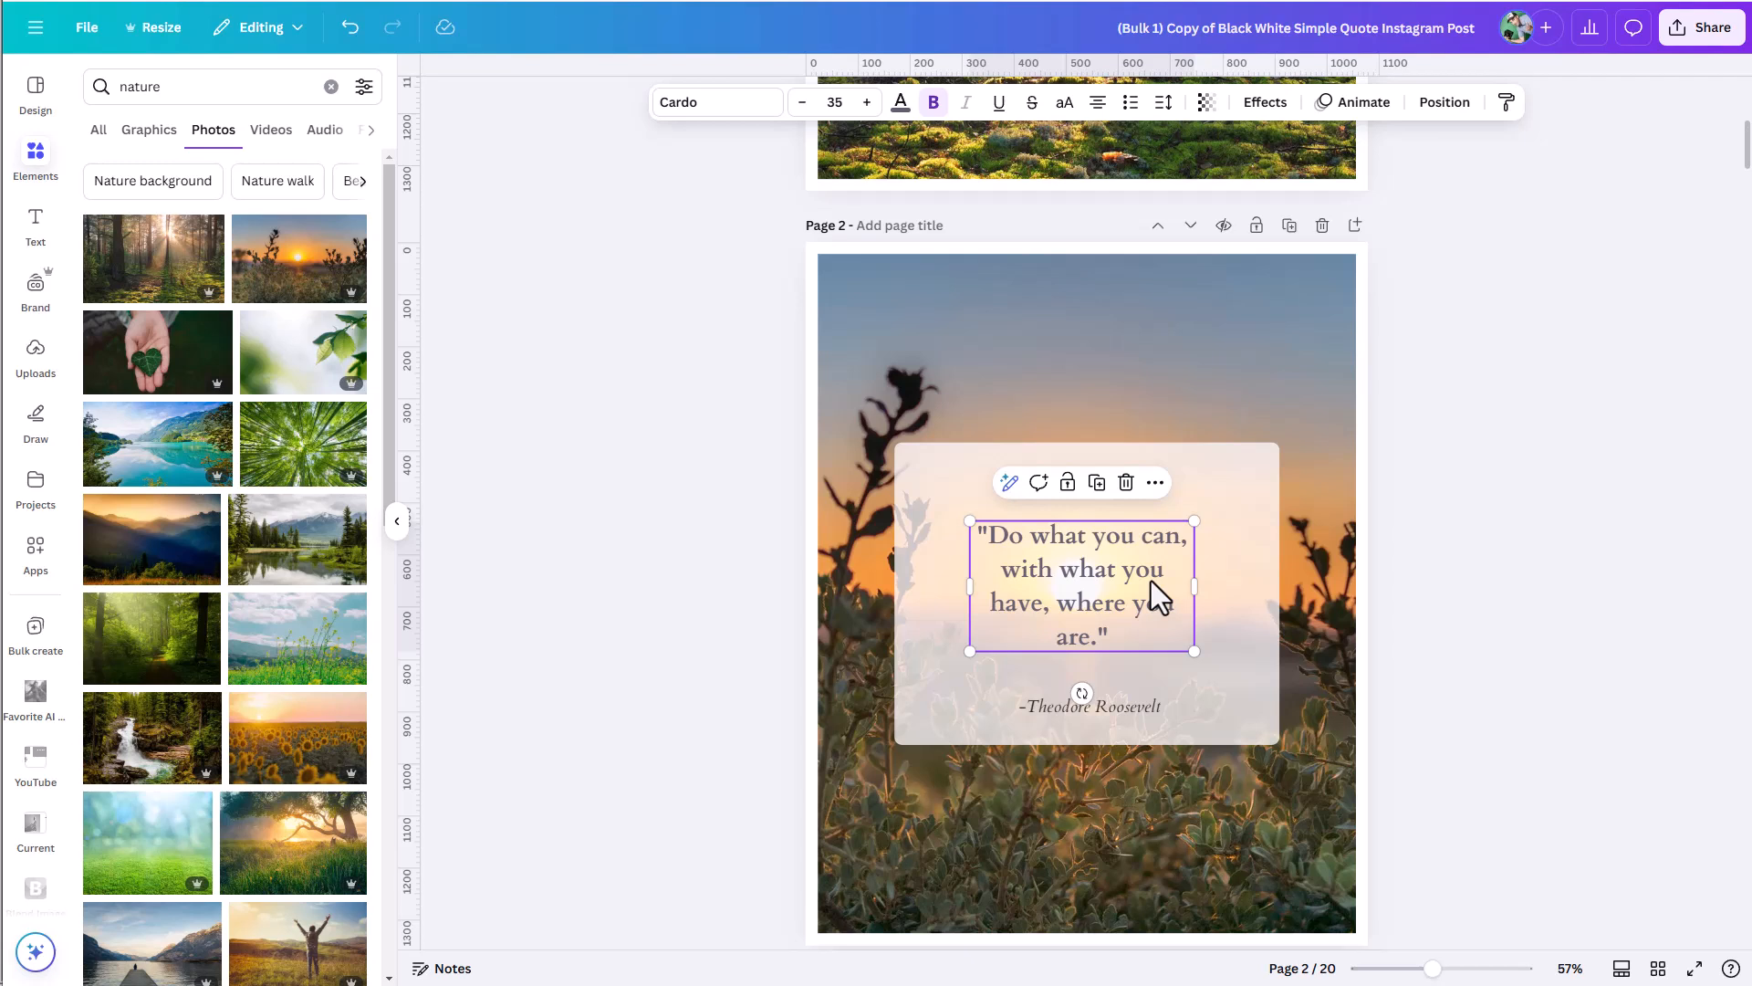